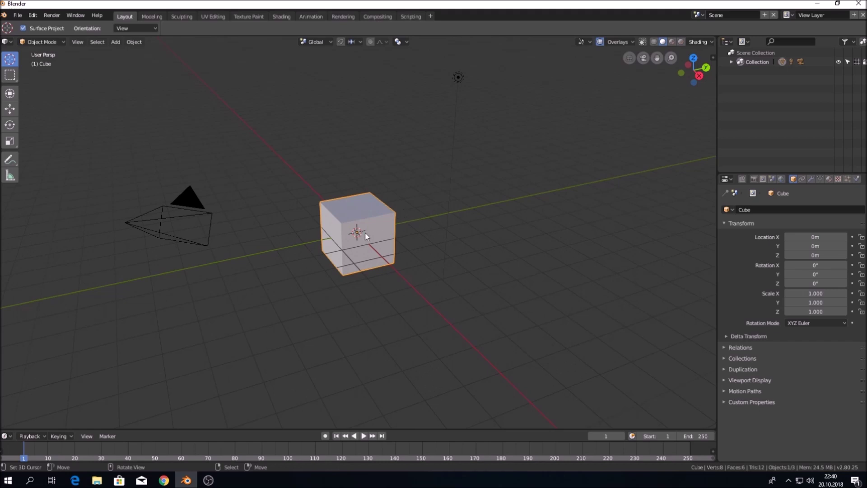
- Delete the default cube and shrink the Blender window to reveal the desktop
key("x")
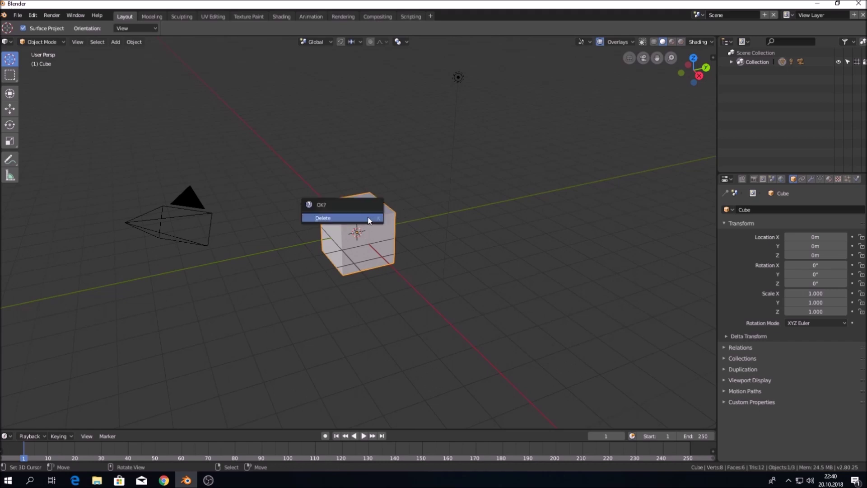
left_click(368, 221)
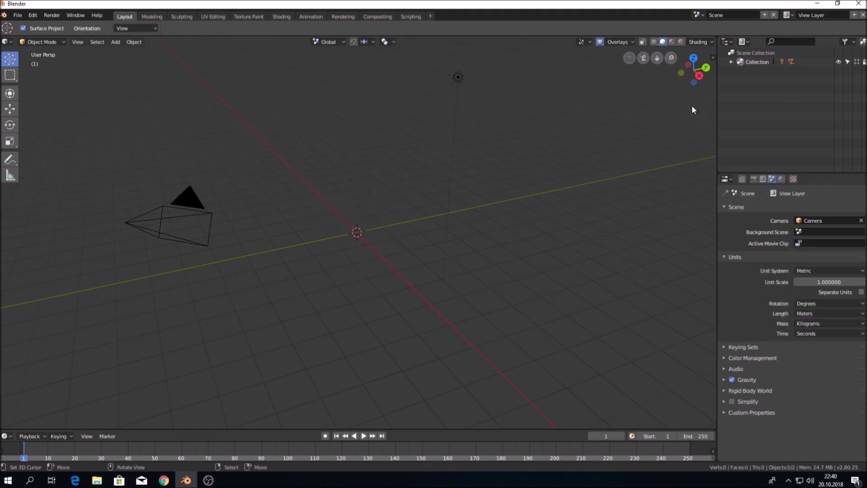
left_click(837, 3)
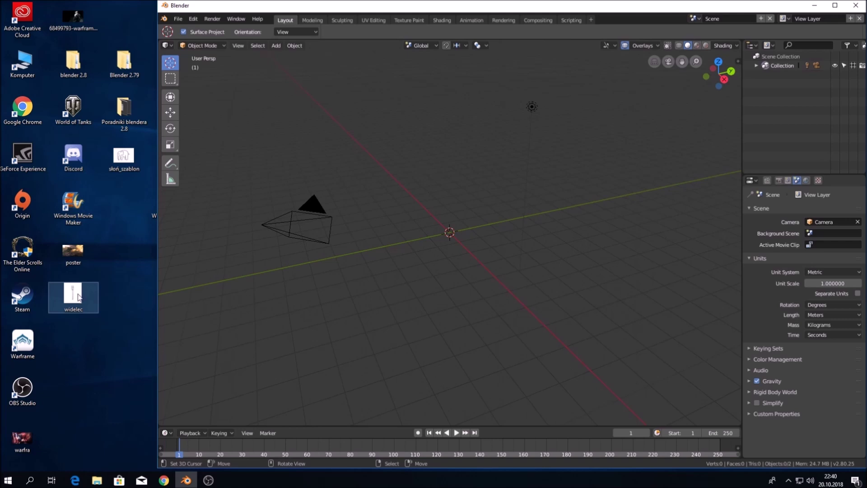
- Drag the widelec picture into the viewport as an image empty, then maximize Blender
mouse_move(79, 296)
left_mouse_down()
mouse_move(79, 304)
mouse_move(452, 242)
mouse_move(450, 233)
left_mouse_up()
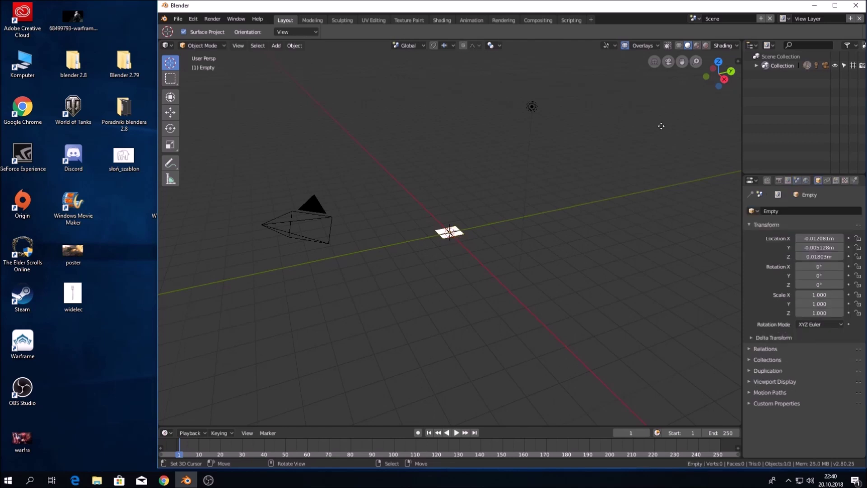
left_click(835, 6)
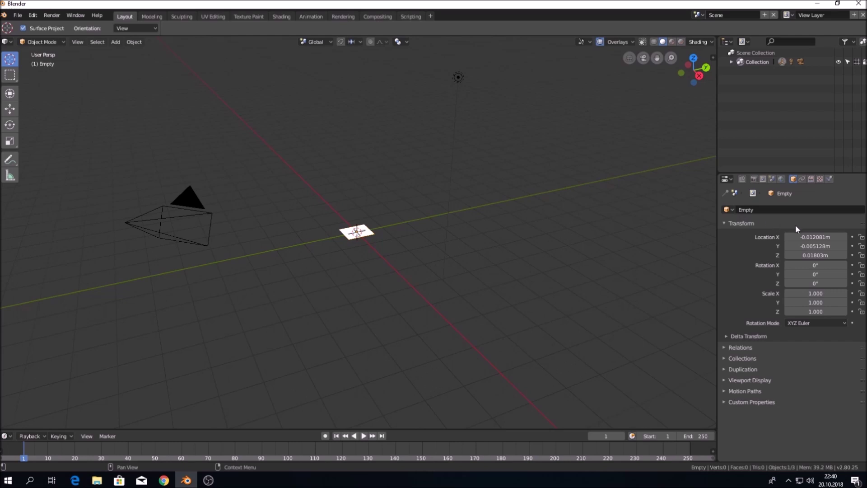
- Set the reference image's location to X 0, Y 0, Z 0
left_click(359, 234)
left_click(632, 308)
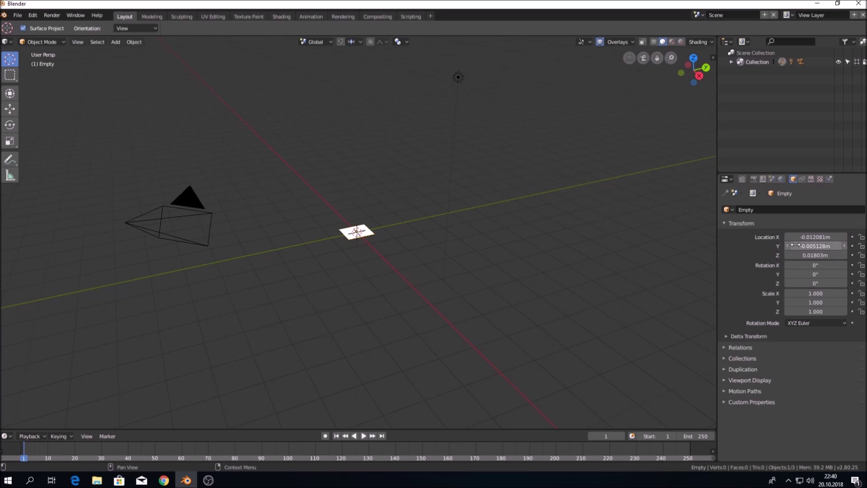
left_click(812, 237)
type("0")
key("Return")
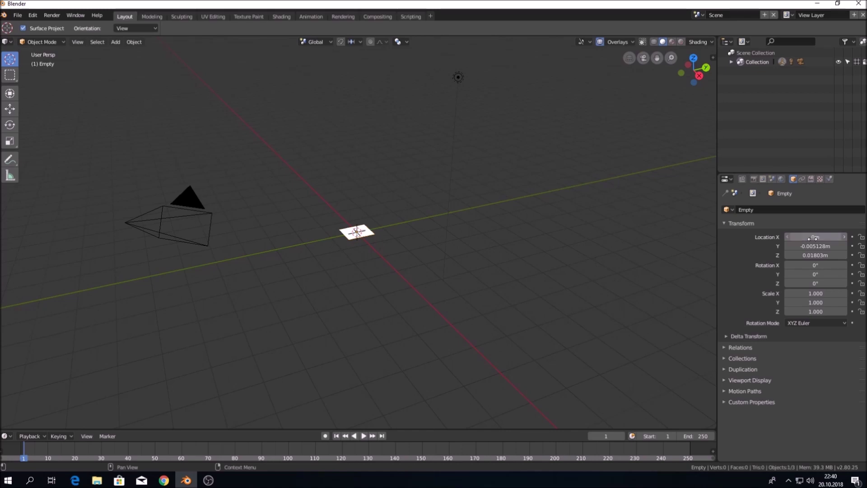
left_click(812, 246)
type("0")
key("Return")
left_click(815, 253)
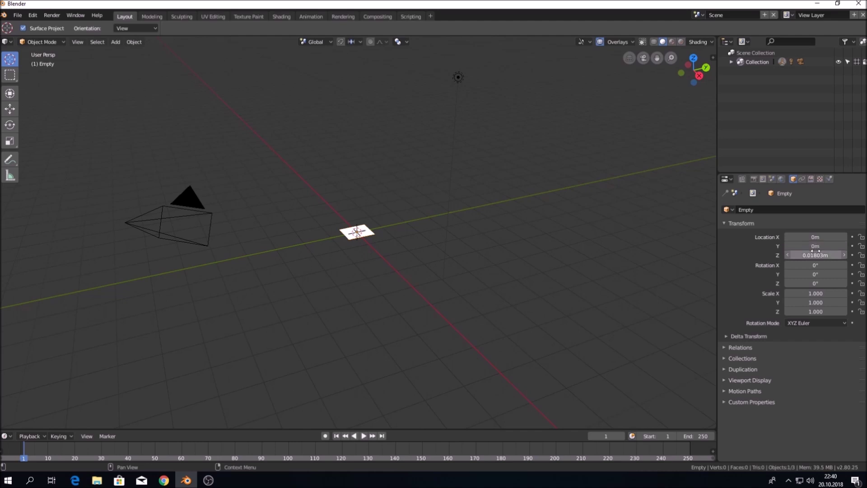
type("0")
key("Return")
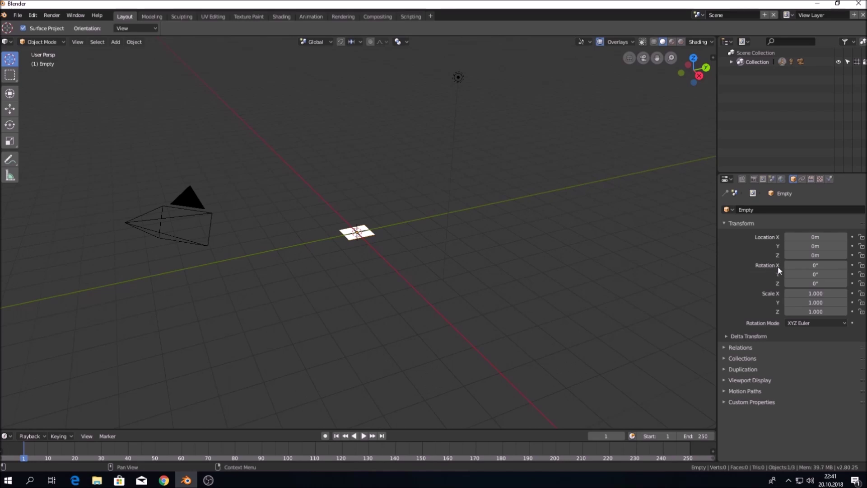
- Rotate the reference image 90° around X so it stands upright
left_click(809, 266)
key("BackSpace")
key("BackSpace")
type("9")
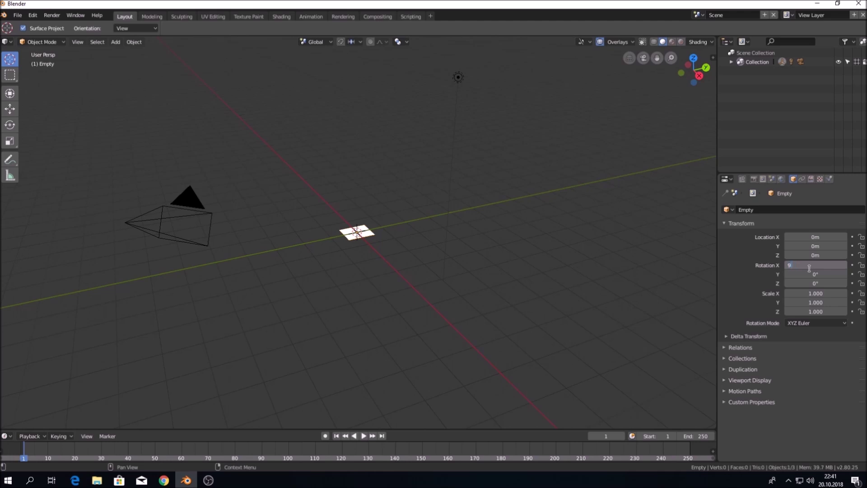
key("Return")
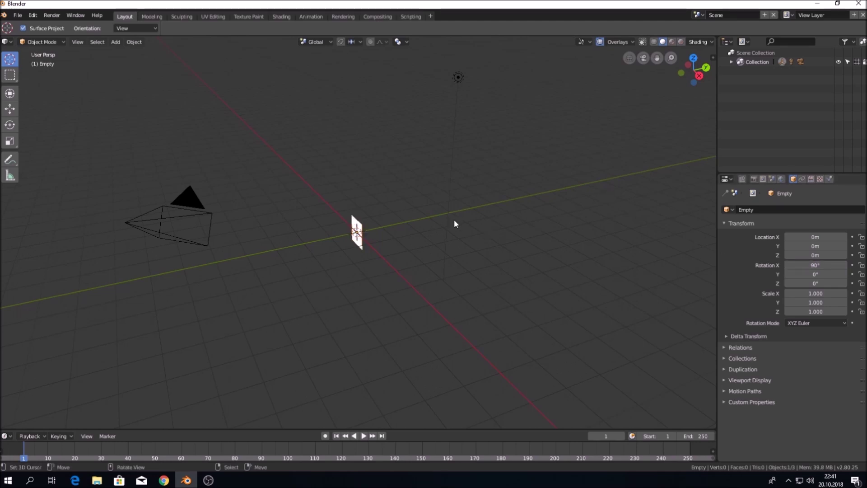
middle_click_drag(382, 208, 428, 206)
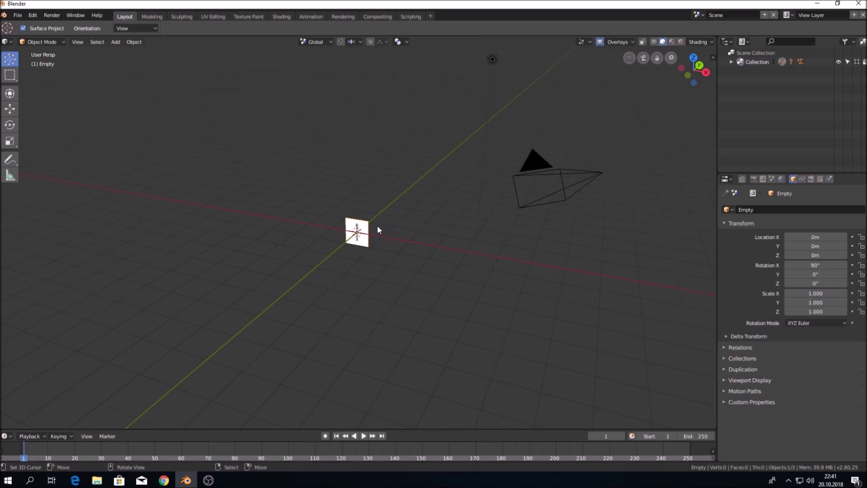
- Scale the fork reference image uniformly to 14.893
key("s")
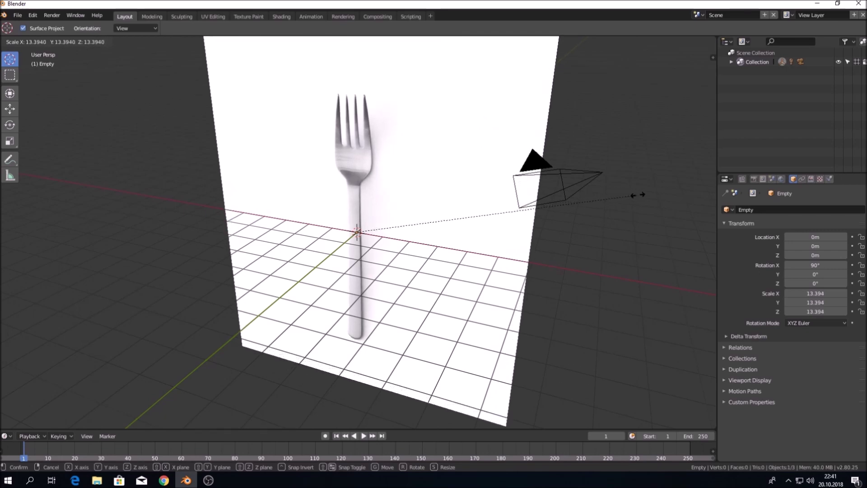
left_click(668, 193)
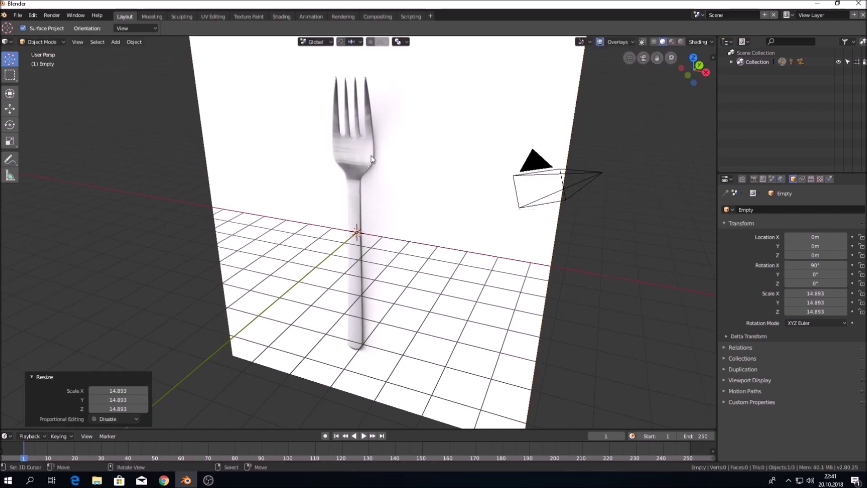
mouse_move(384, 168)
middle_mouse_down()
mouse_move(366, 190)
mouse_move(387, 174)
middle_mouse_up()
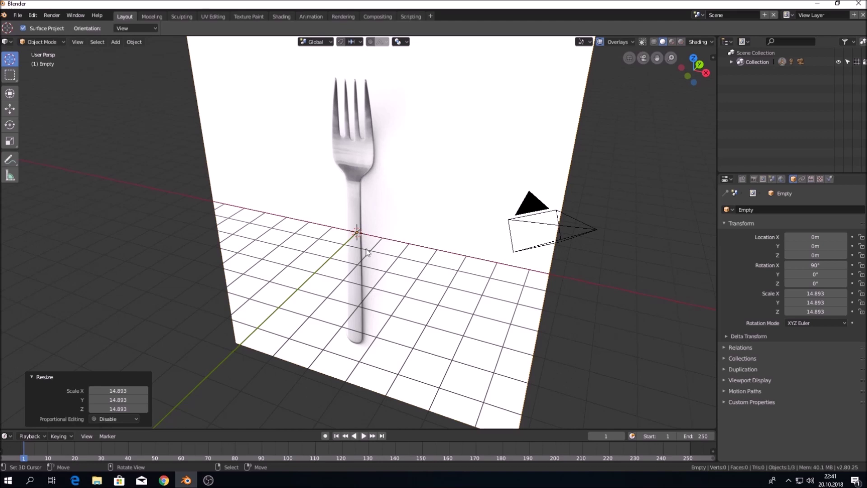
key("shift+a")
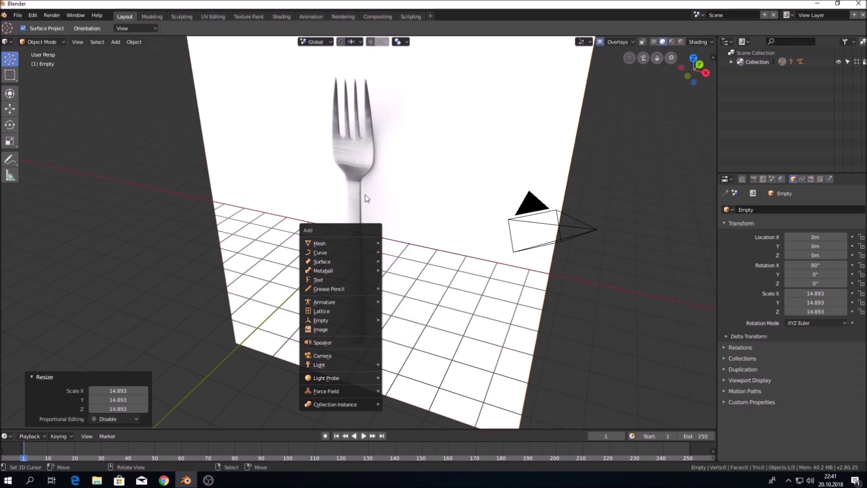
- Add a plane at the origin and rotate it 90° on X to stand upright
key("Escape")
key("shift+a")
mouse_move(300, 231)
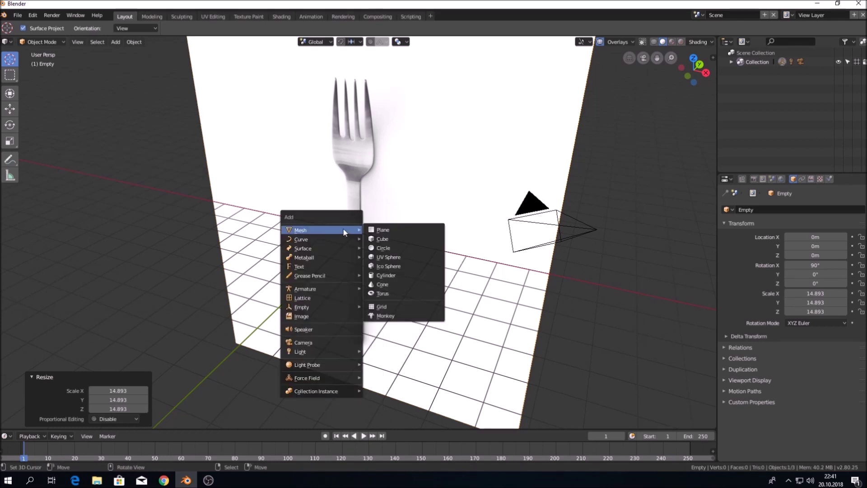
left_click(383, 230)
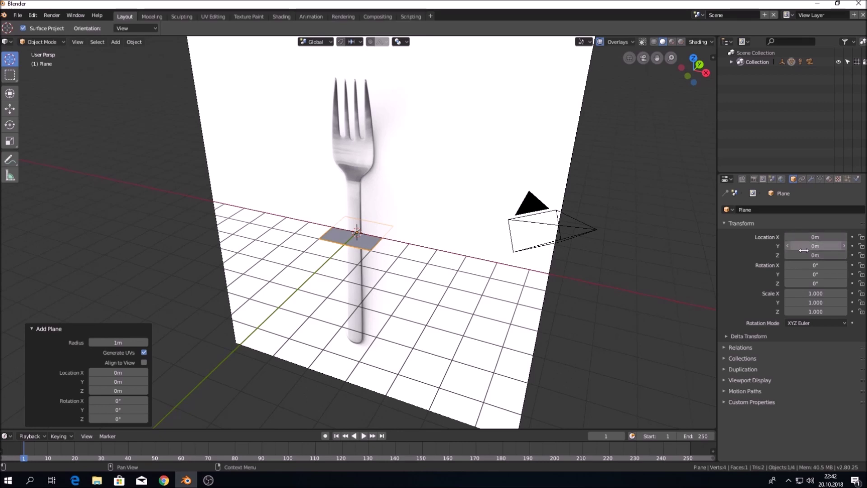
left_click(804, 268)
type("9")
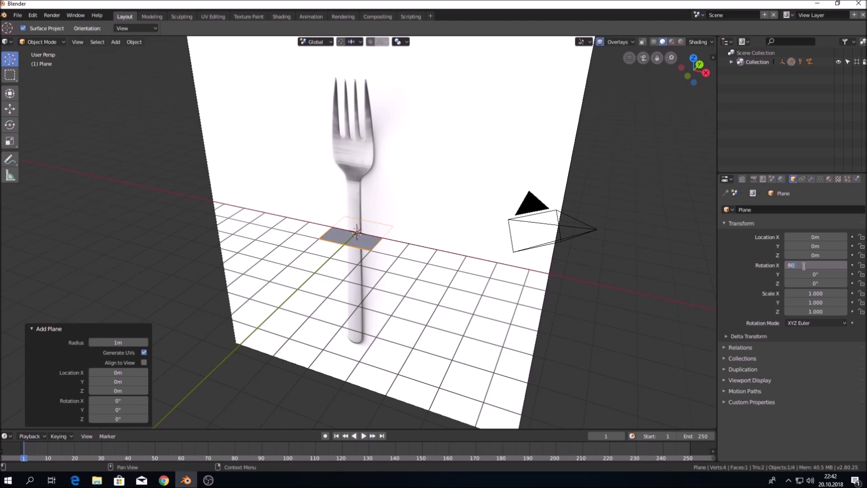
key("Return")
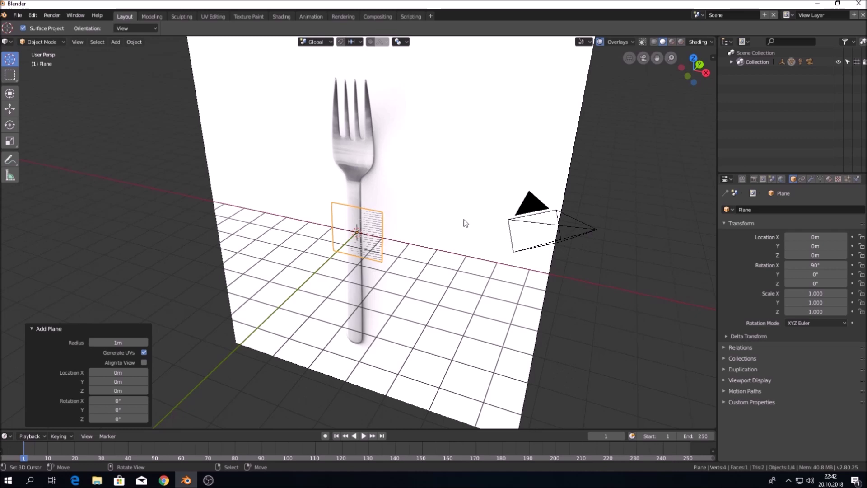
middle_click_drag(462, 223, 422, 205)
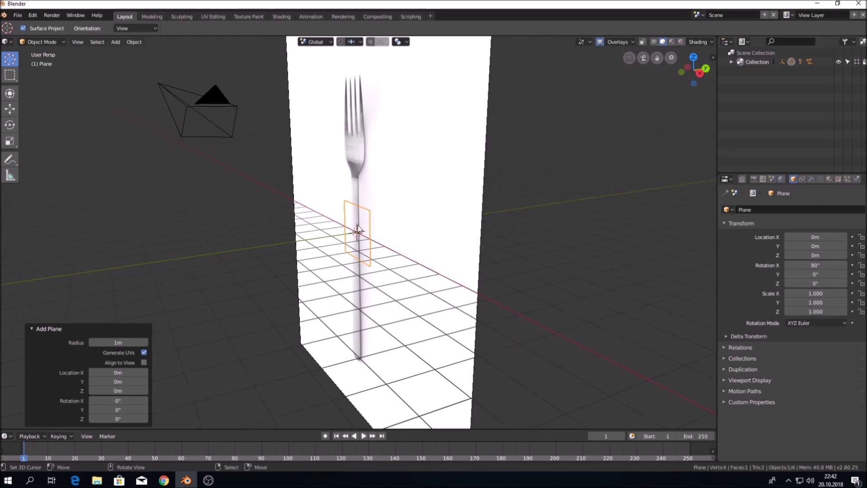
mouse_move(392, 190)
middle_mouse_down()
mouse_move(341, 193)
mouse_move(392, 197)
middle_mouse_up()
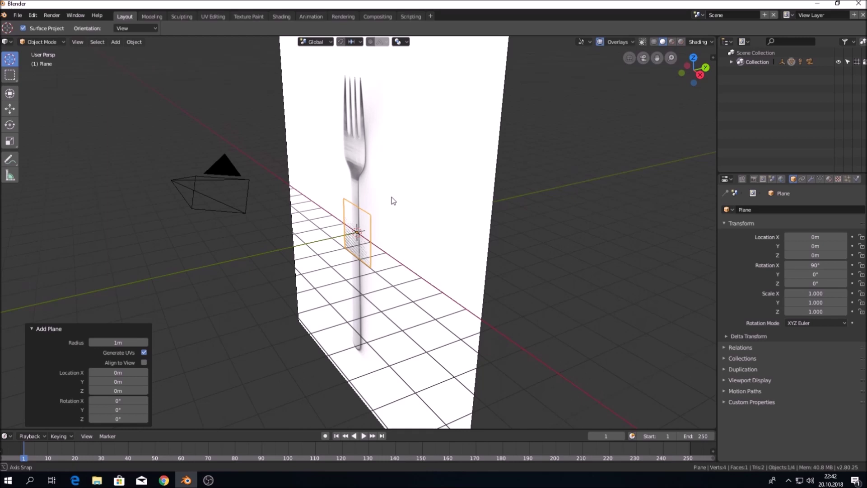
left_click(385, 188)
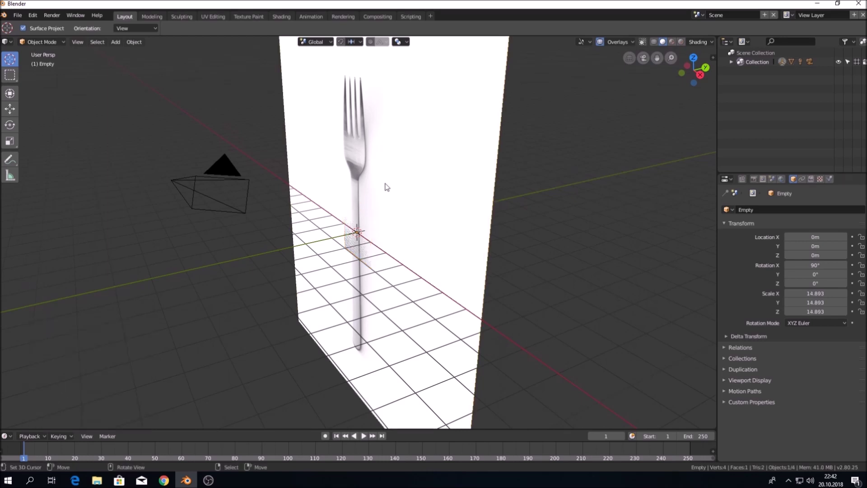
- Move the reference image back along Y to 0.306 m, behind the plane
left_click(10, 93)
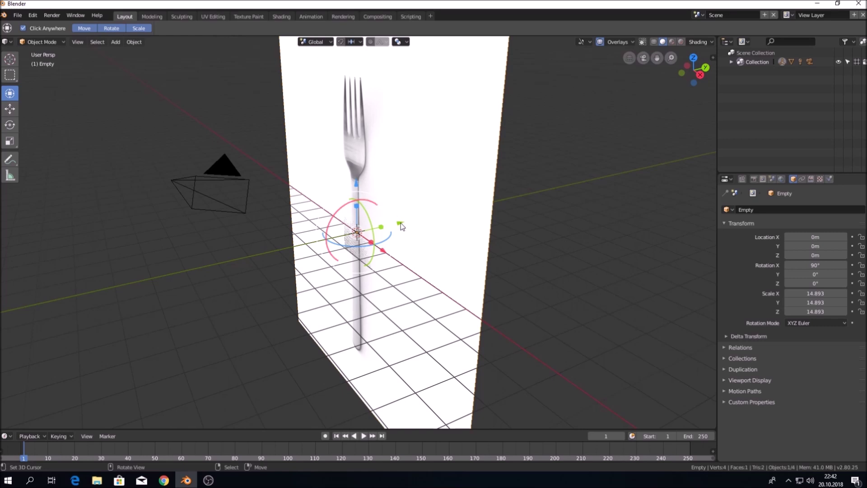
key("g")
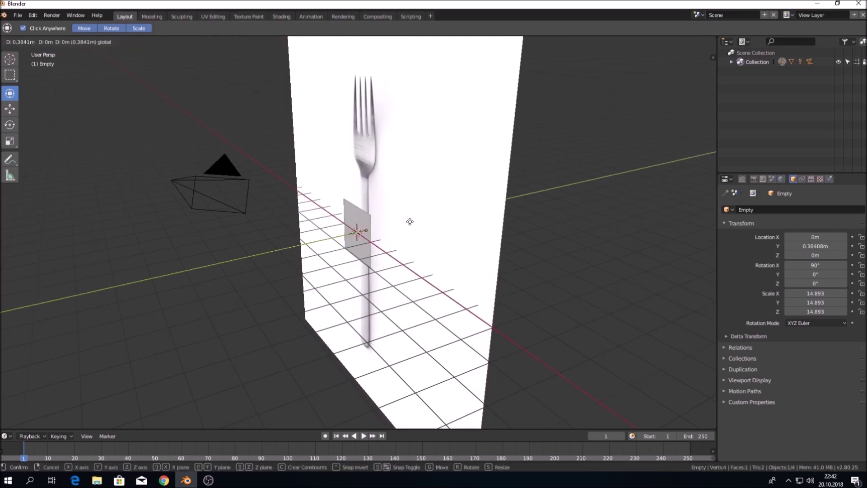
left_click(406, 224)
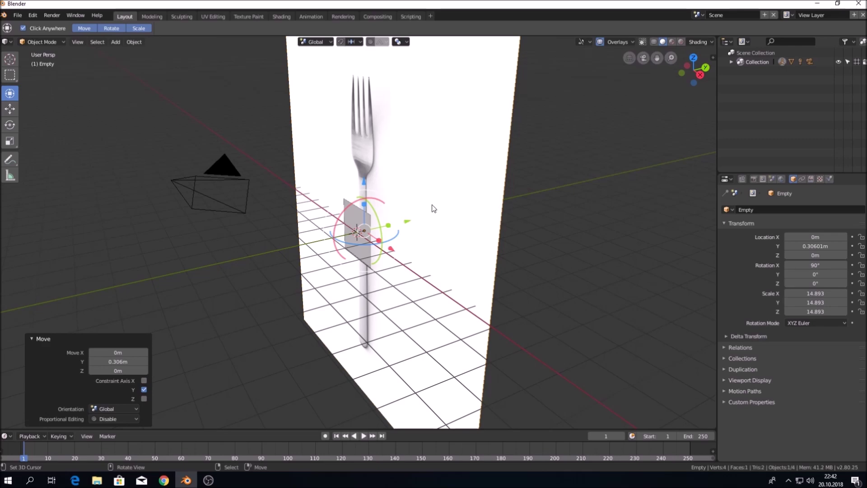
mouse_move(452, 190)
middle_mouse_down()
mouse_move(486, 201)
mouse_move(515, 190)
mouse_move(468, 203)
mouse_move(405, 196)
mouse_move(418, 188)
mouse_move(481, 193)
mouse_move(441, 197)
middle_mouse_up()
middle_click_drag(411, 194, 451, 196)
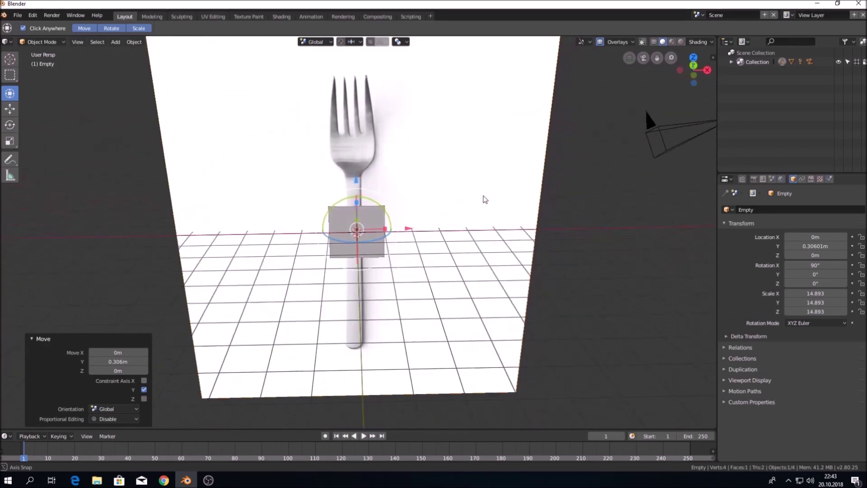
middle_click_drag(453, 199, 475, 196)
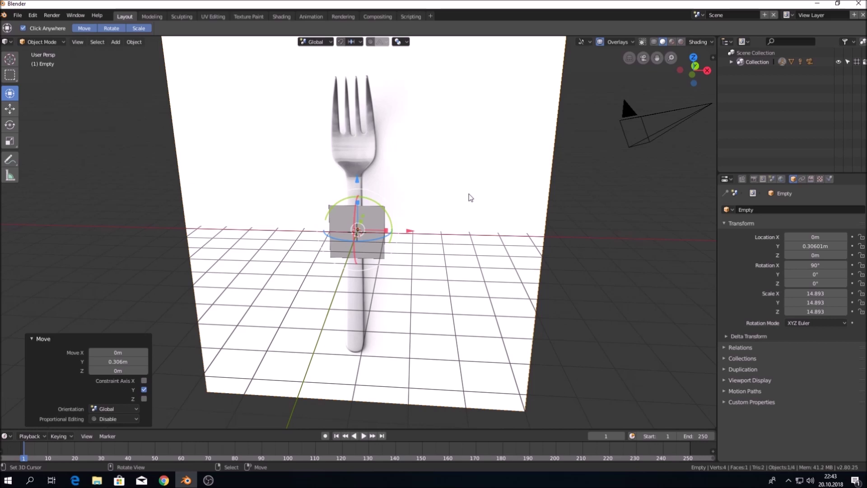
mouse_move(470, 197)
middle_mouse_down()
mouse_move(399, 192)
mouse_move(423, 197)
mouse_move(405, 216)
mouse_move(451, 194)
mouse_move(404, 207)
mouse_move(422, 185)
mouse_move(410, 202)
middle_mouse_up()
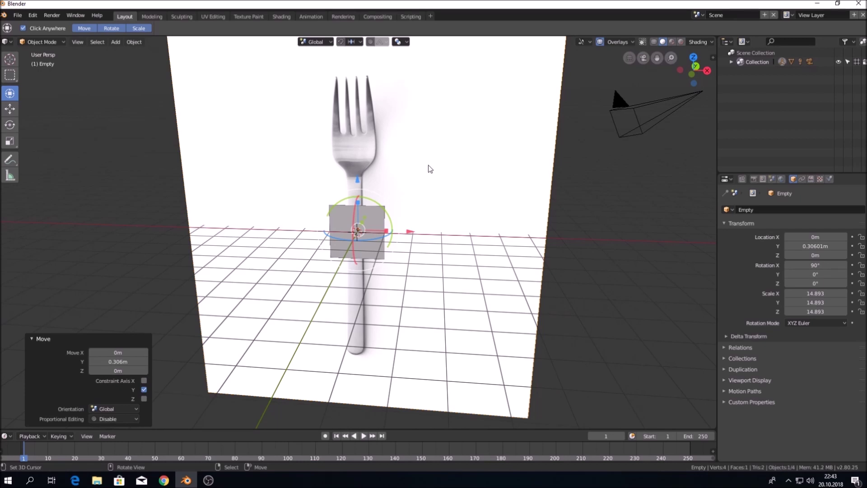
key("KP_1")
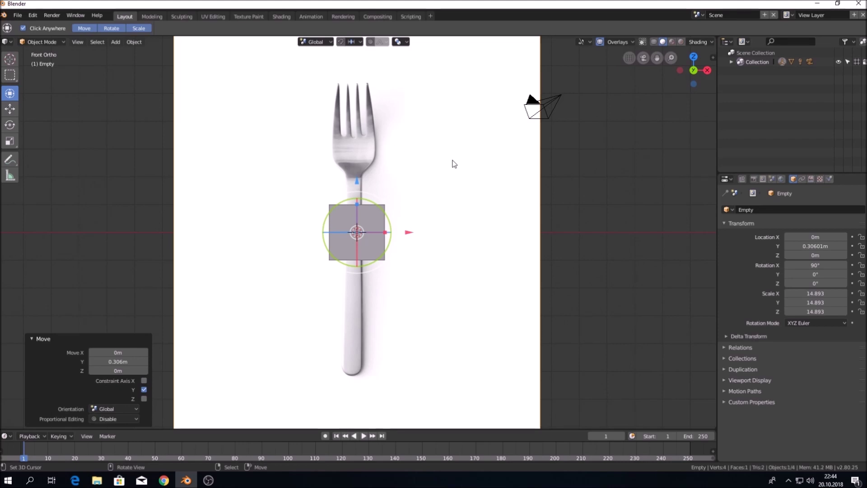
- Check the right and top orthographic views, then return to the front view
key("KP_3")
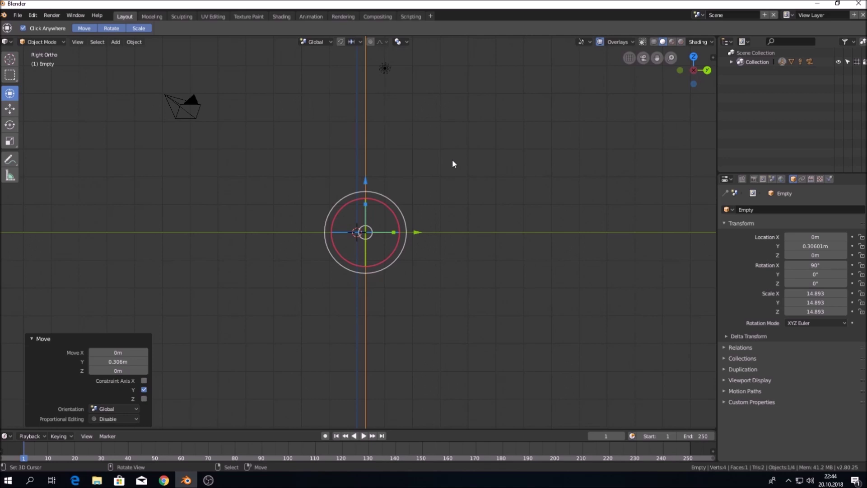
key("KP_7")
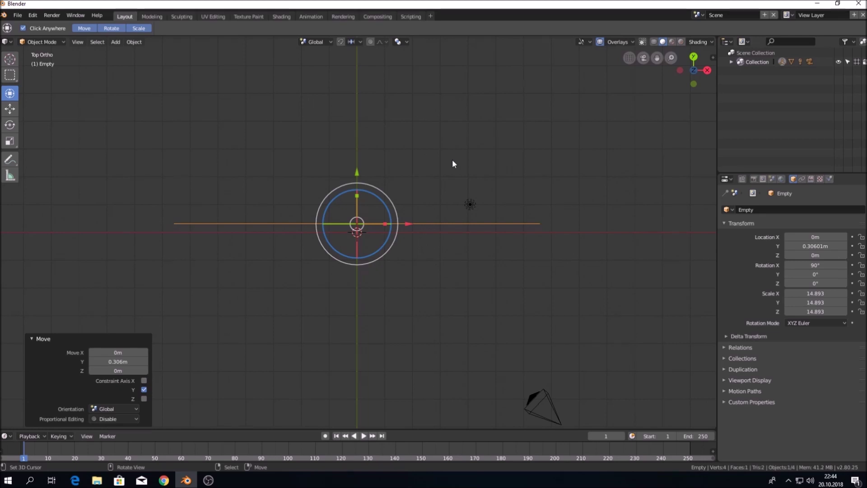
key("KP_1")
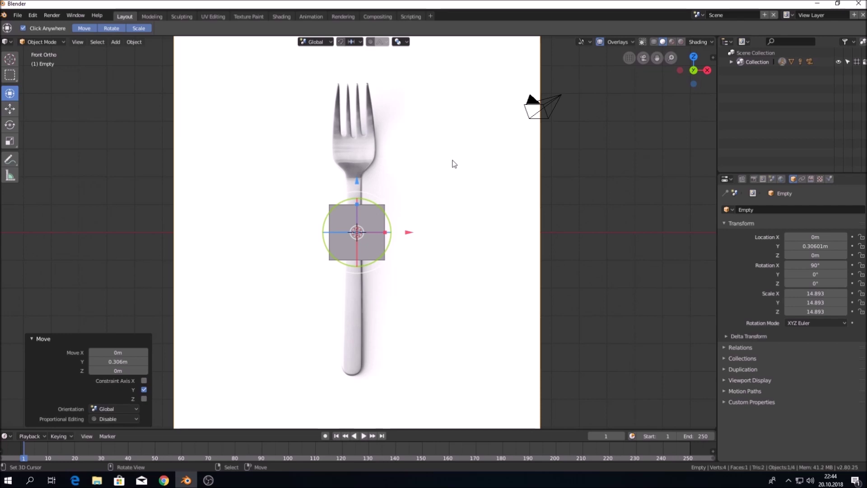
key("ctrl+KP_1")
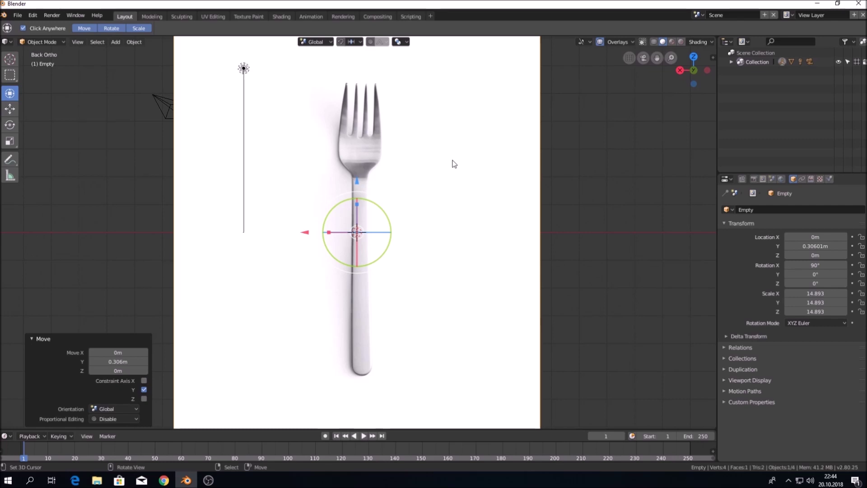
key("KP_3")
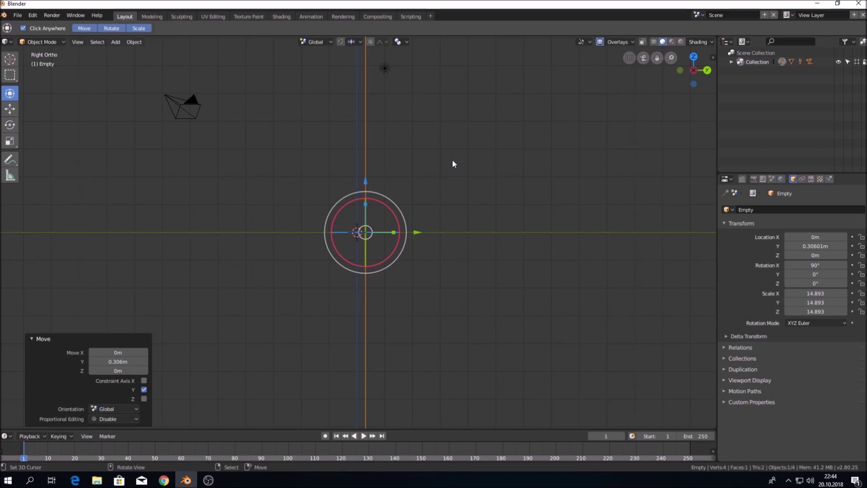
key("ctrl+KP_3")
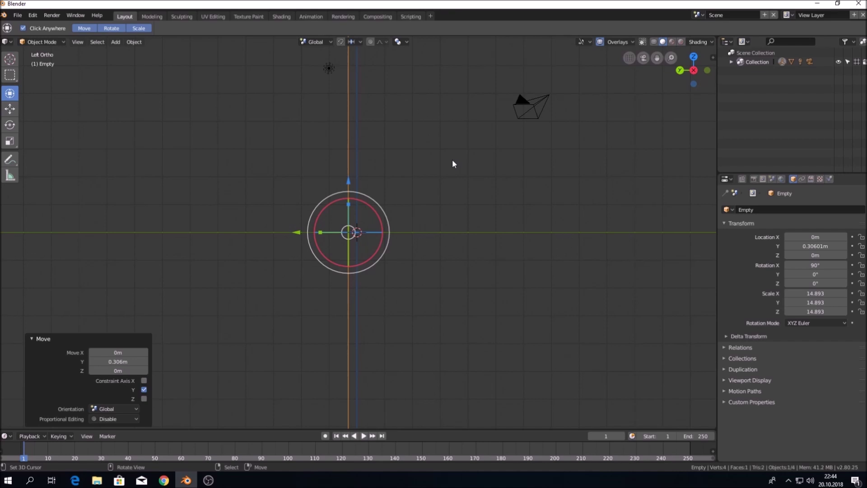
key("KP_7")
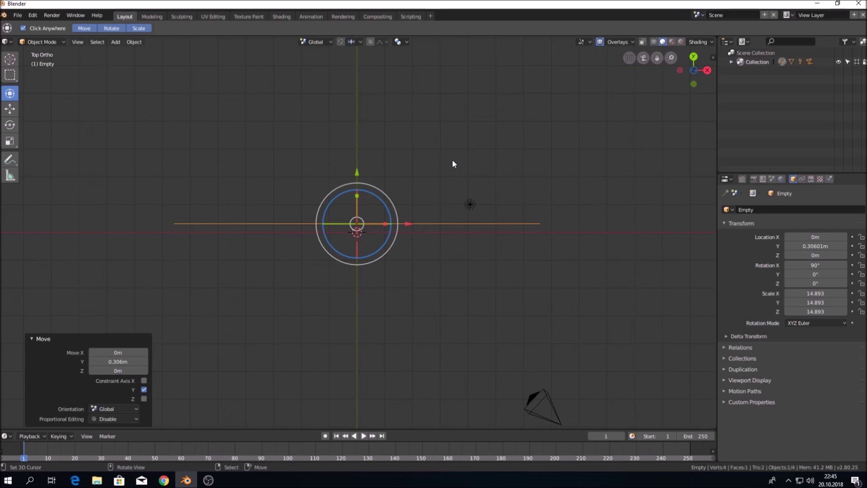
key("ctrl+KP_7")
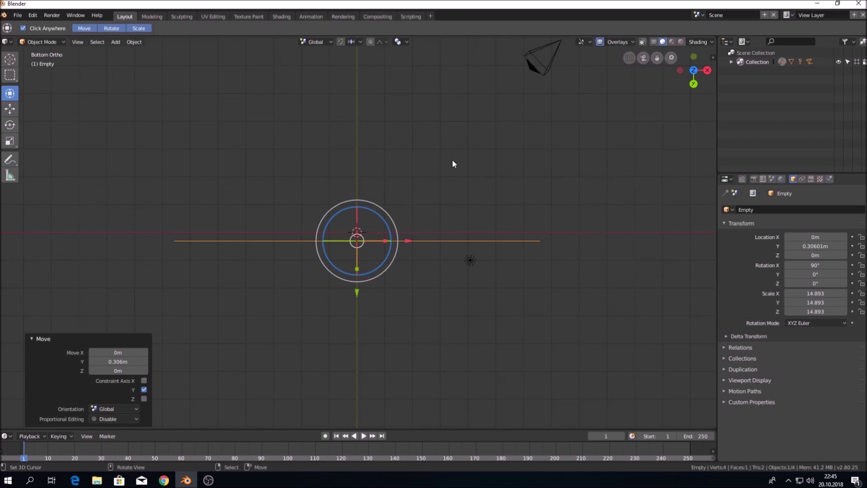
key("KP_1")
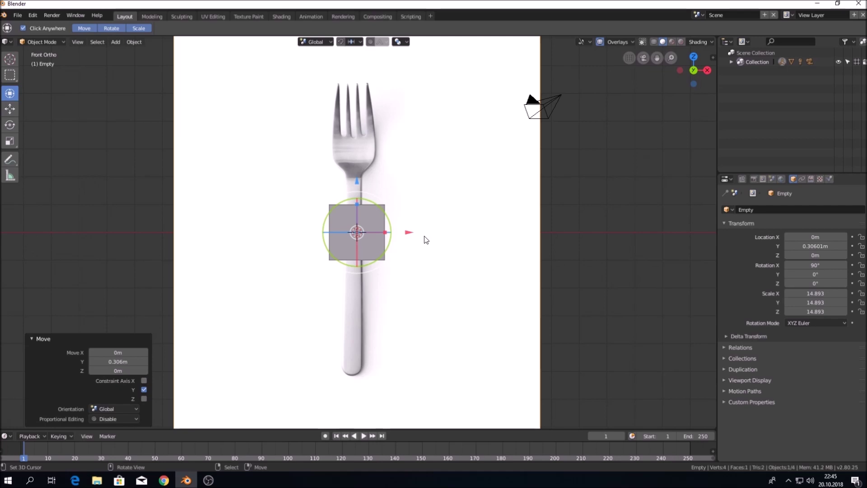
left_click_drag(413, 232, 411, 233)
- Select the plane and turn on X-Ray so the fork shows through it
scroll(412, 254, "up", 1)
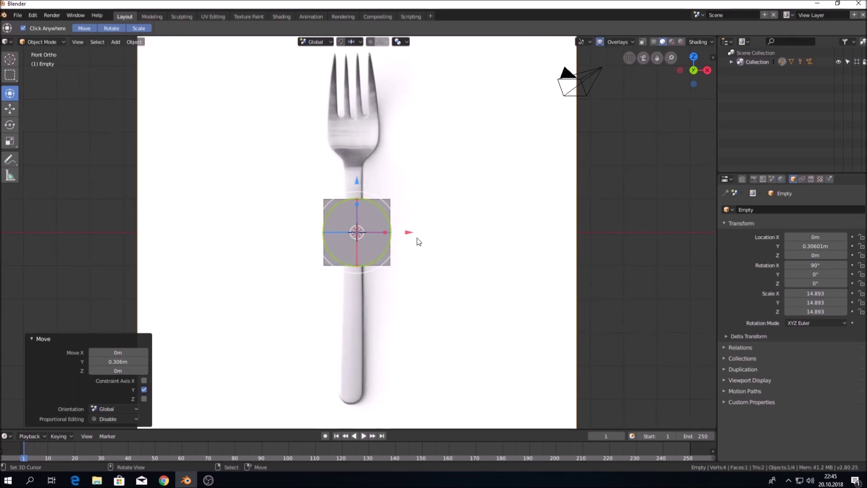
left_click(374, 223)
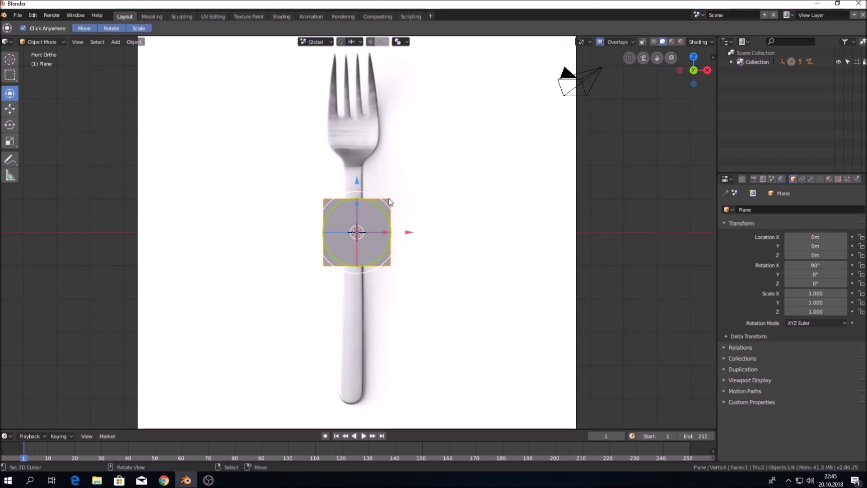
mouse_move(406, 232)
left_mouse_down()
mouse_move(352, 234)
mouse_move(419, 245)
mouse_move(368, 244)
mouse_move(409, 244)
left_mouse_up()
key("z")
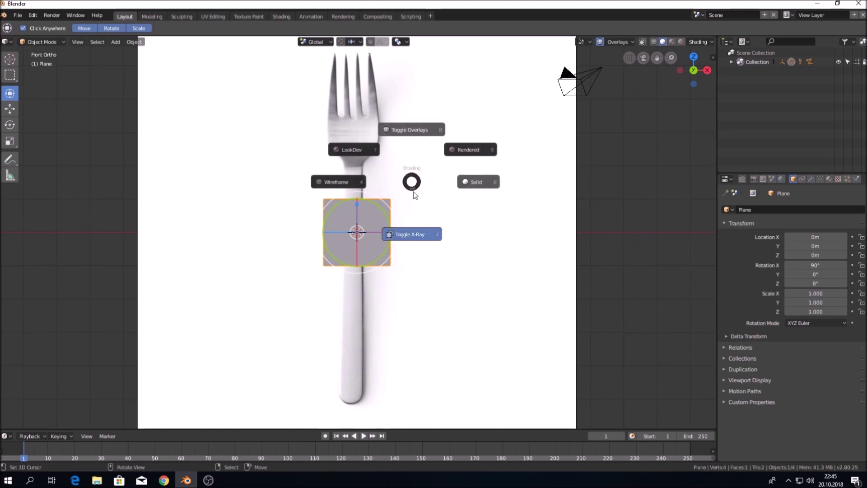
left_click(415, 235)
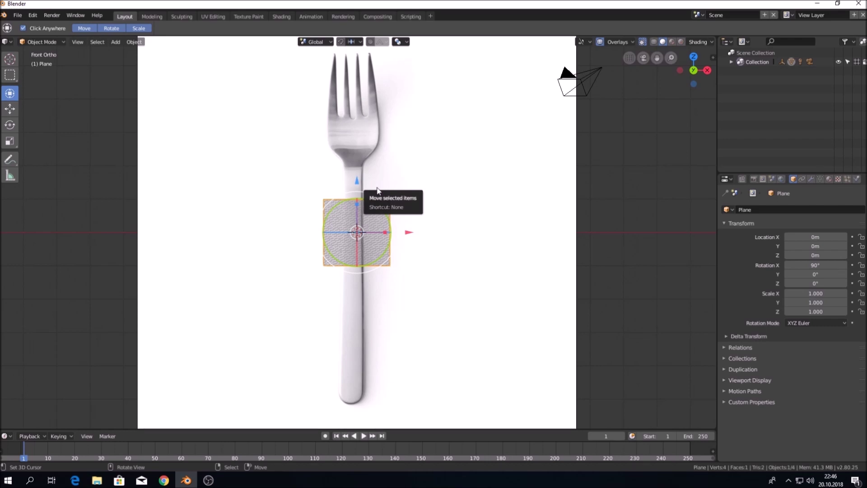
- Move the plane left to X -0.102 m over the fork handle
scroll(377, 190, "up", 1)
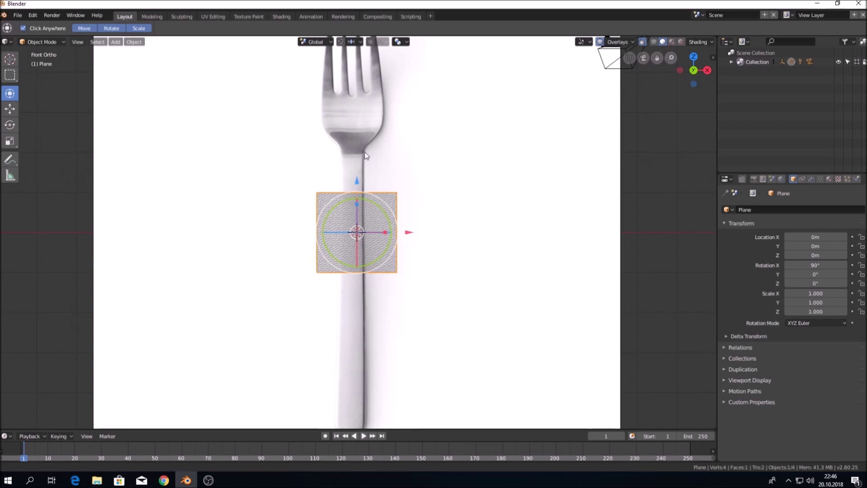
middle_click_drag(365, 149, 394, 162, "shift")
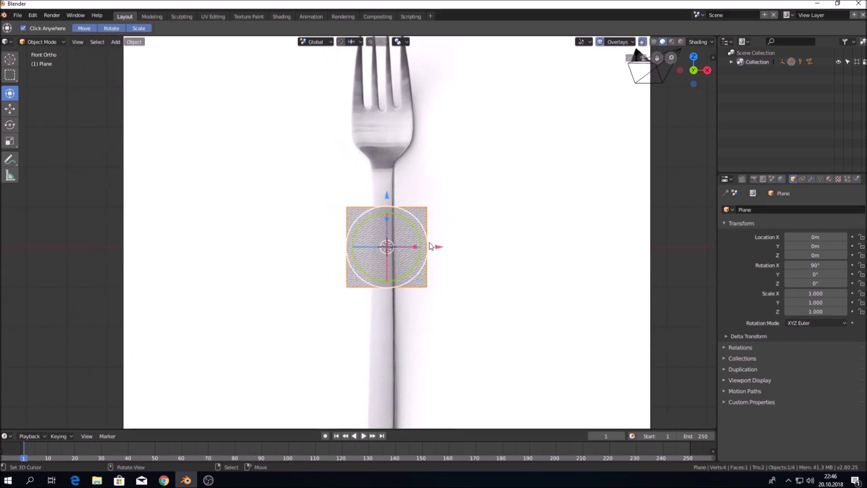
left_click_drag(439, 247, 434, 246)
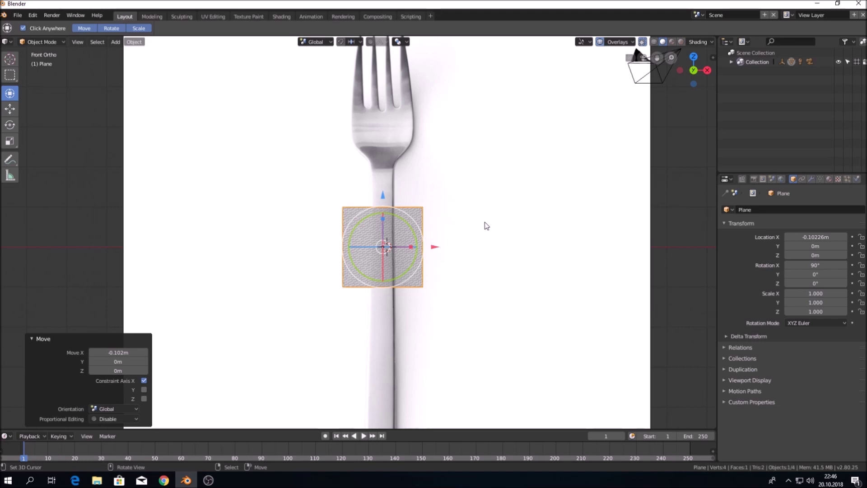
- Narrow the plane along X and stretch it taller along Z to match the handle
key("s")
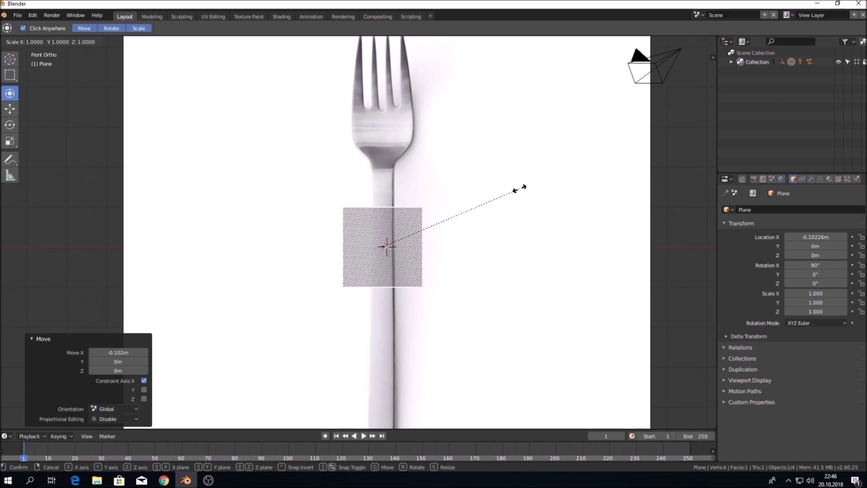
key("x")
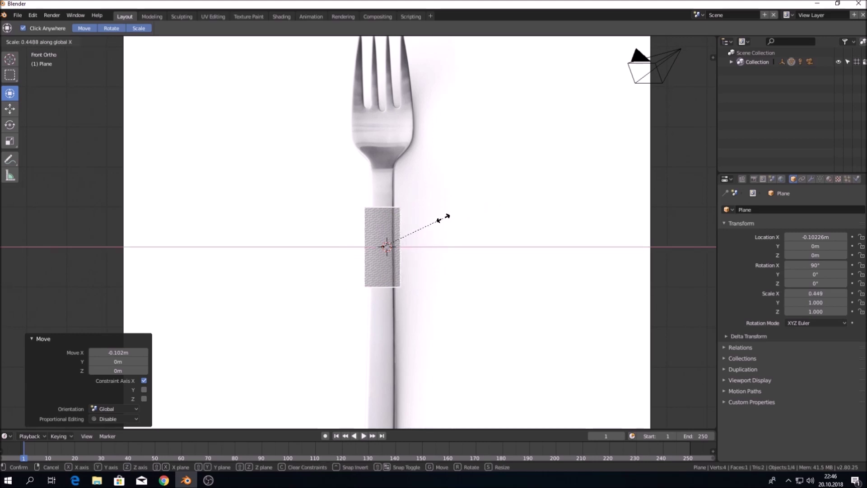
left_click(440, 219)
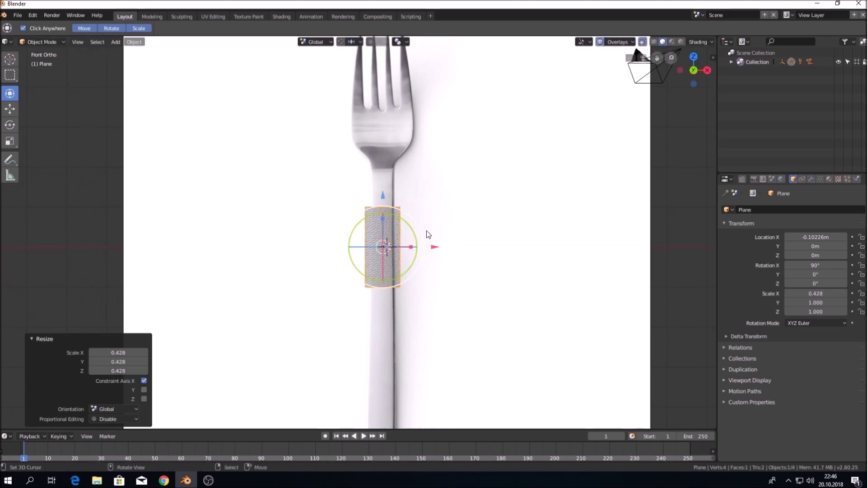
key("s")
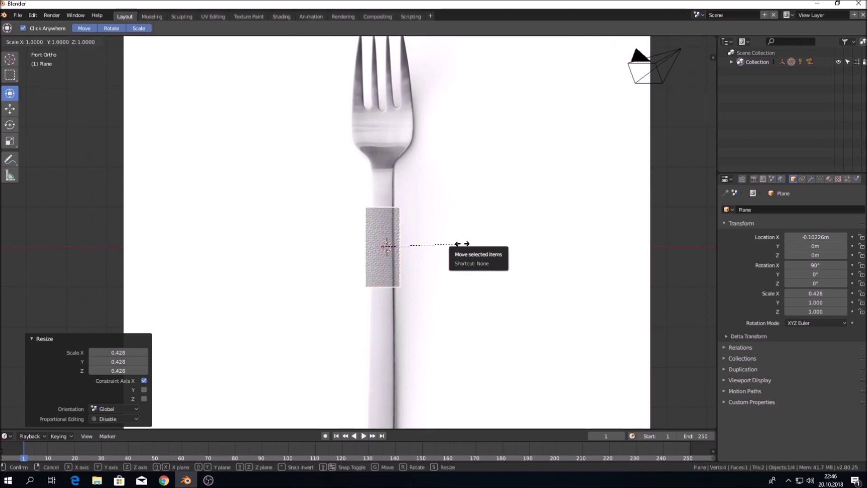
key("y")
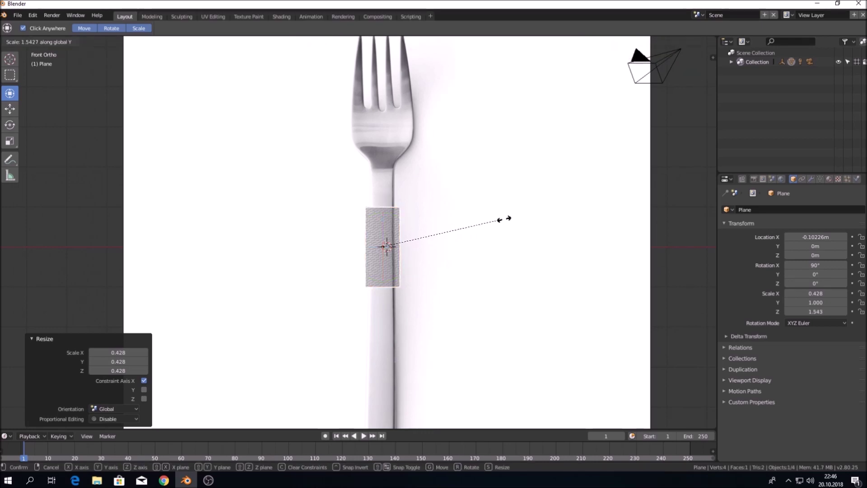
key("Escape")
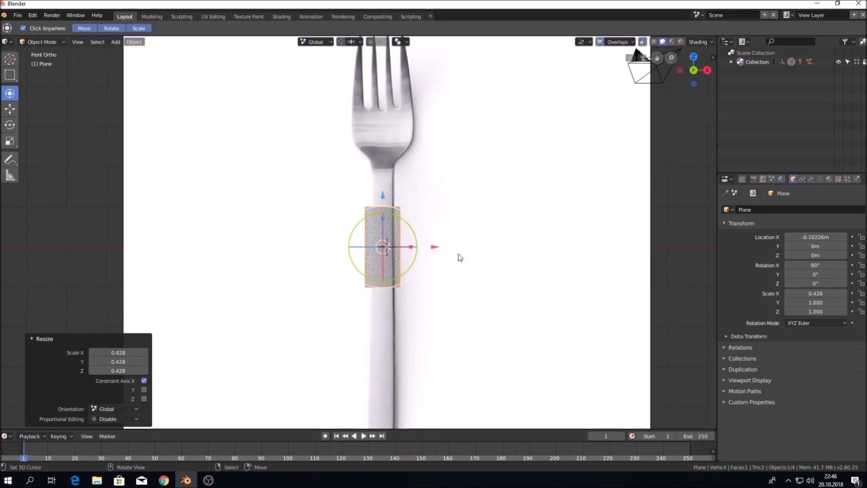
key("s")
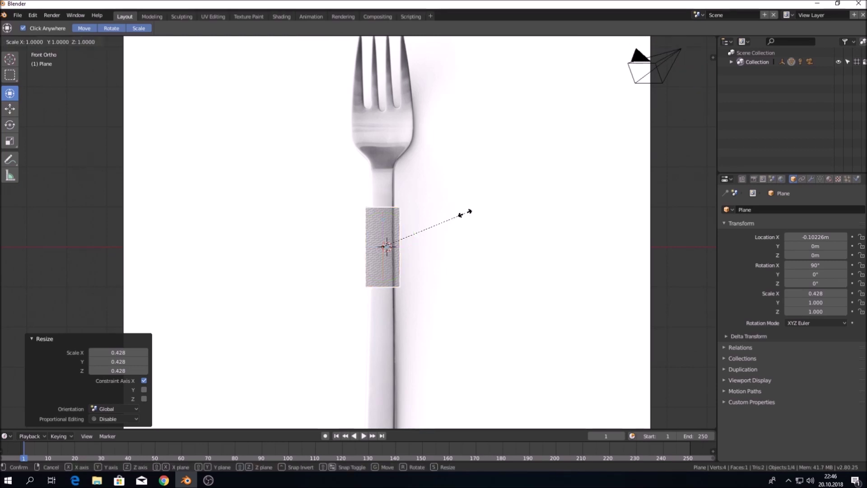
key("z")
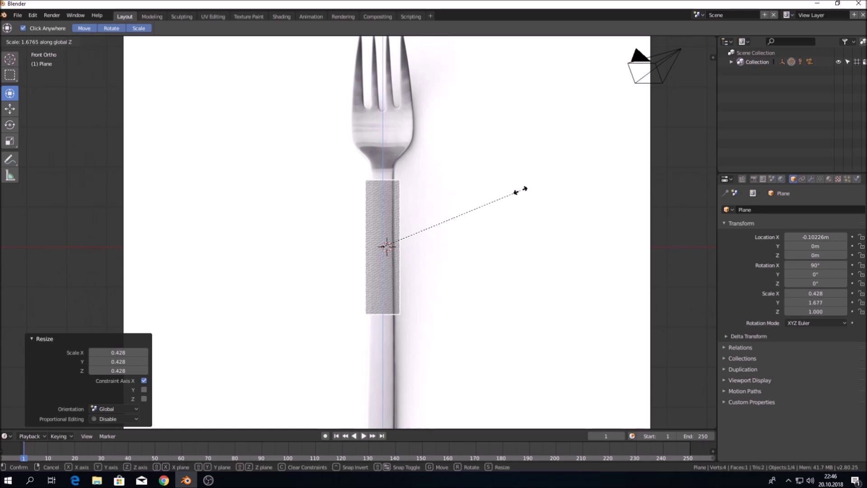
left_click(557, 181)
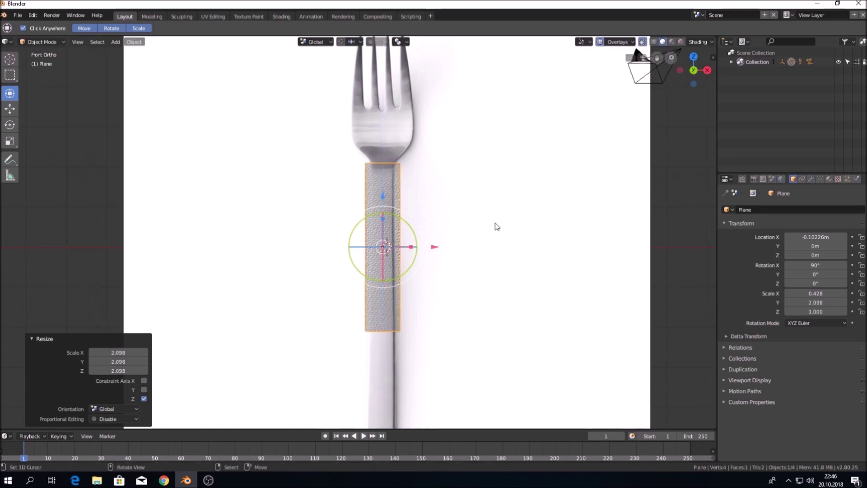
middle_click_drag(500, 272, 501, 186, "shift")
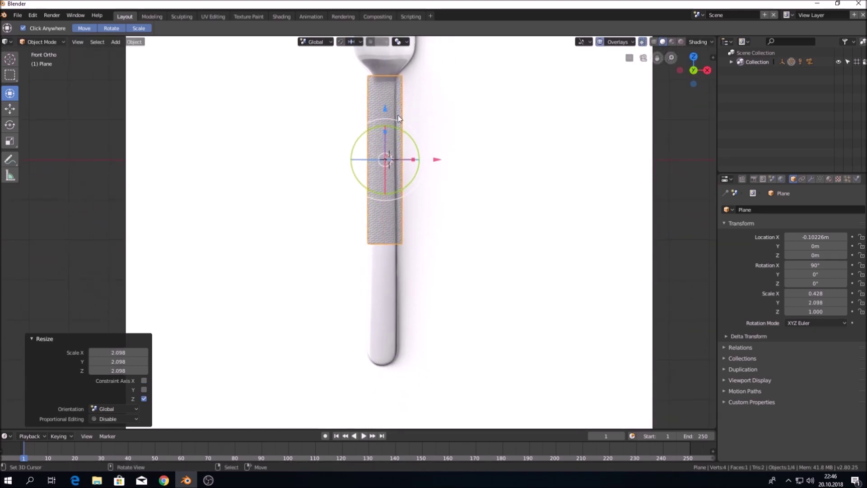
left_click_drag(386, 107, 386, 174)
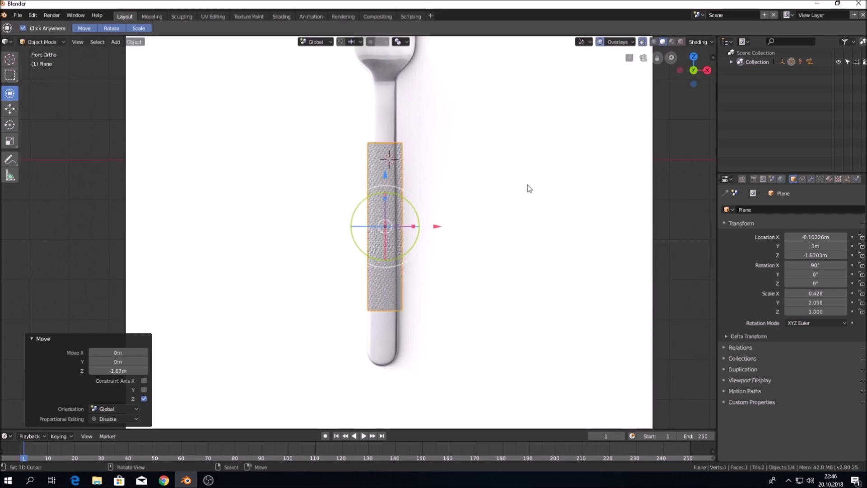
- Re-stretch the plane vertically and position it at X -0.148 m, Z -1.545 m
key("s")
key("z")
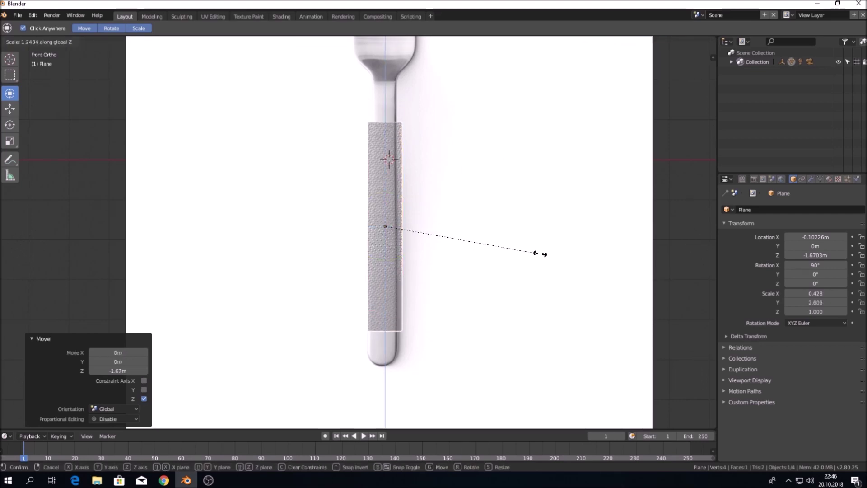
left_click(588, 248)
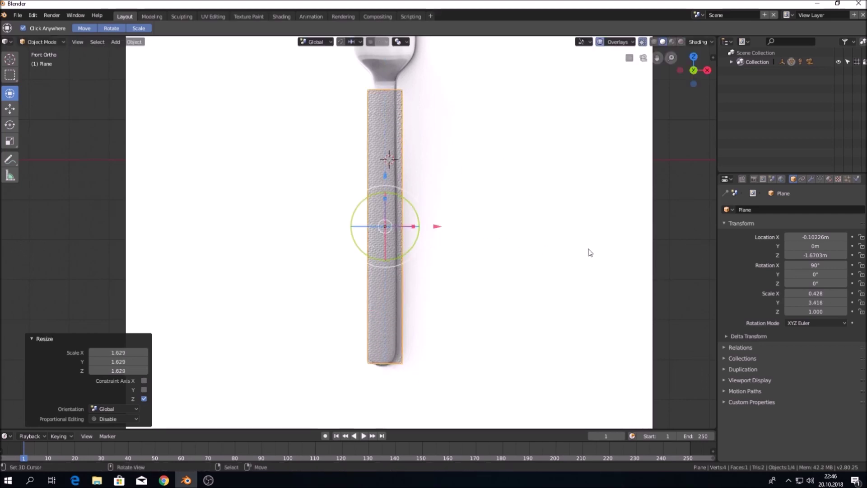
left_click_drag(383, 178, 387, 174)
left_click_drag(440, 220, 436, 221)
- Shrink the plane to 0.961 and shift it 0.0341 m along X to fit the handle
key("z")
key("Escape")
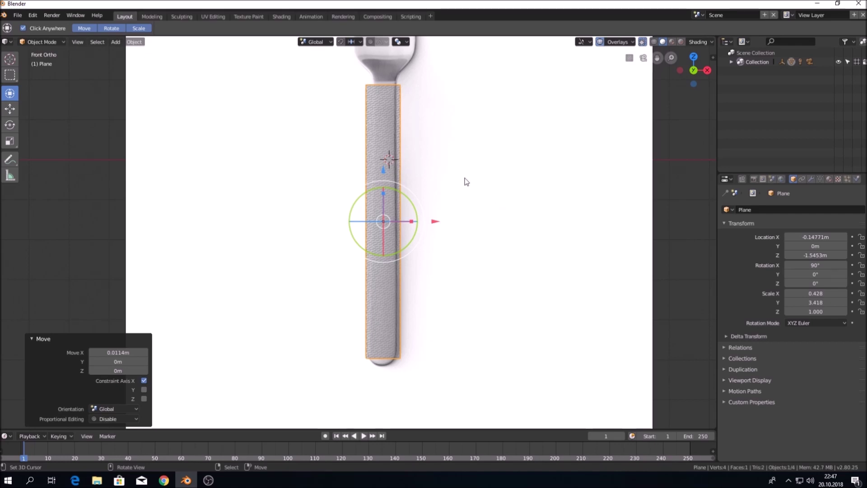
key("s")
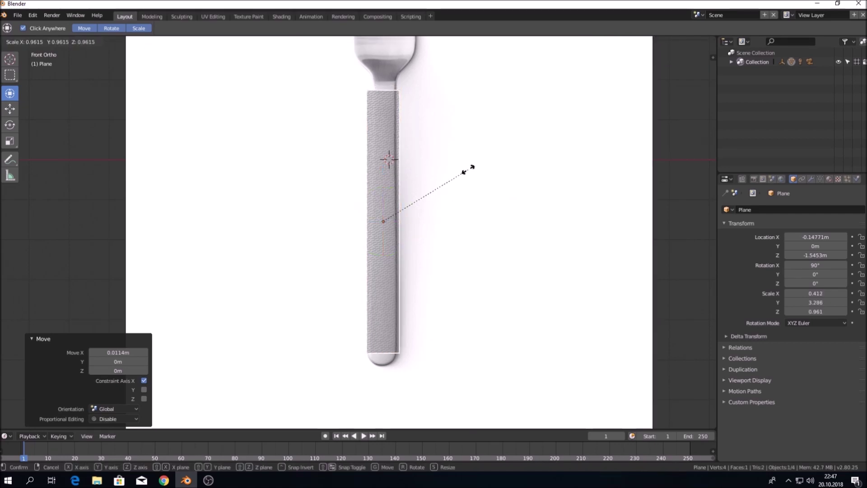
left_click(468, 172)
left_click_drag(435, 220, 438, 222)
key("x")
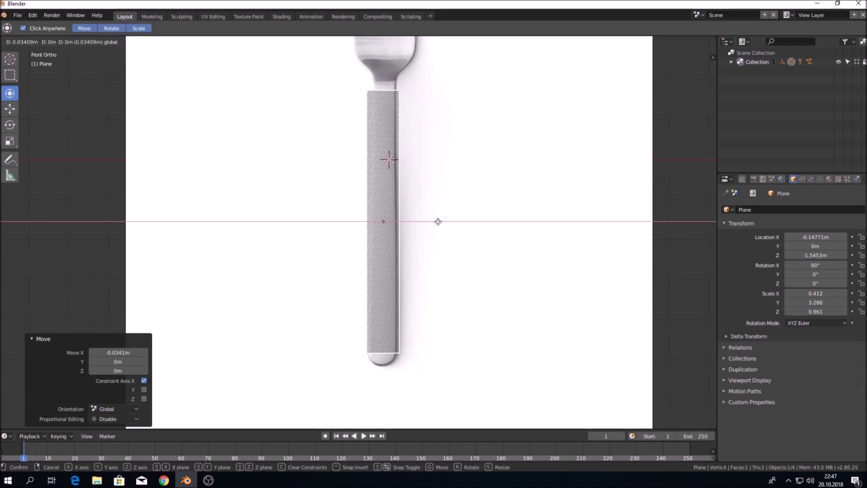
left_click(438, 221)
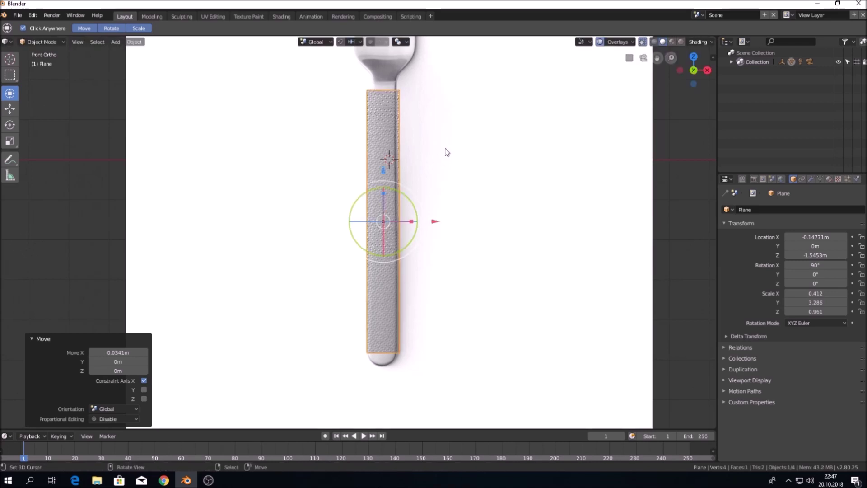
- Pan and zoom the view in toward the fork tines
scroll(452, 156, "up", 5, "shift")
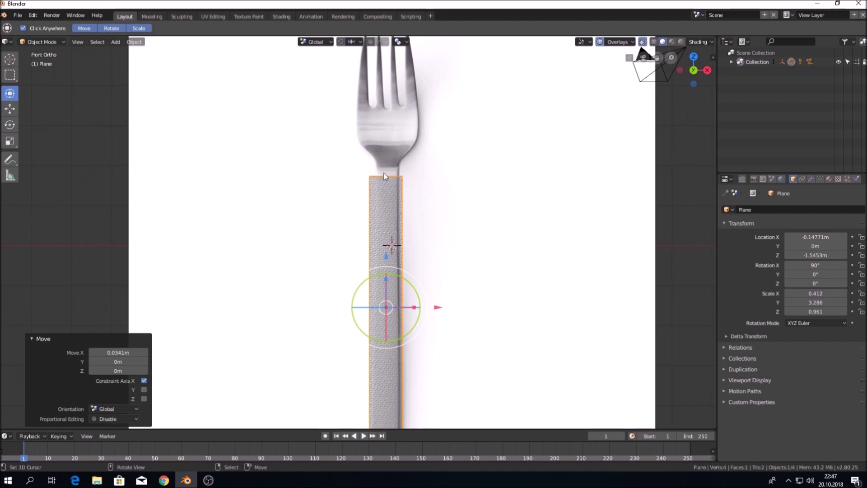
middle_click_drag(428, 213, 427, 140, "shift")
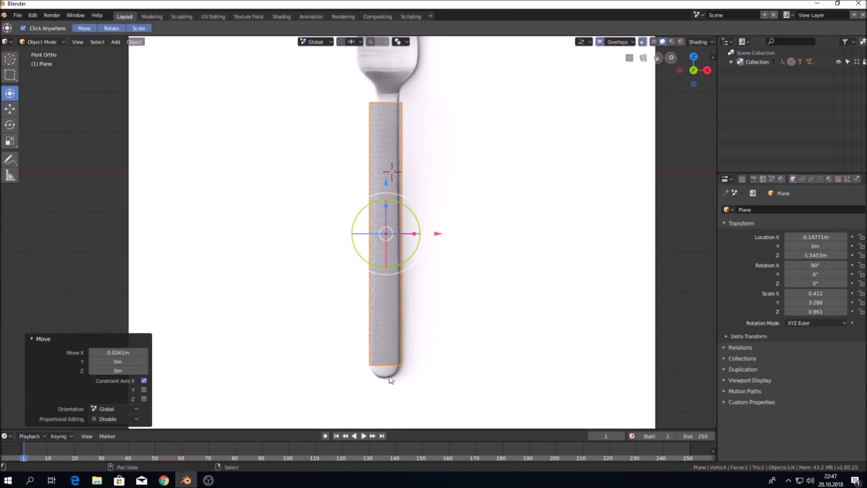
scroll(461, 179, "up", 2, "shift")
scroll(482, 174, "up", 8, "shift")
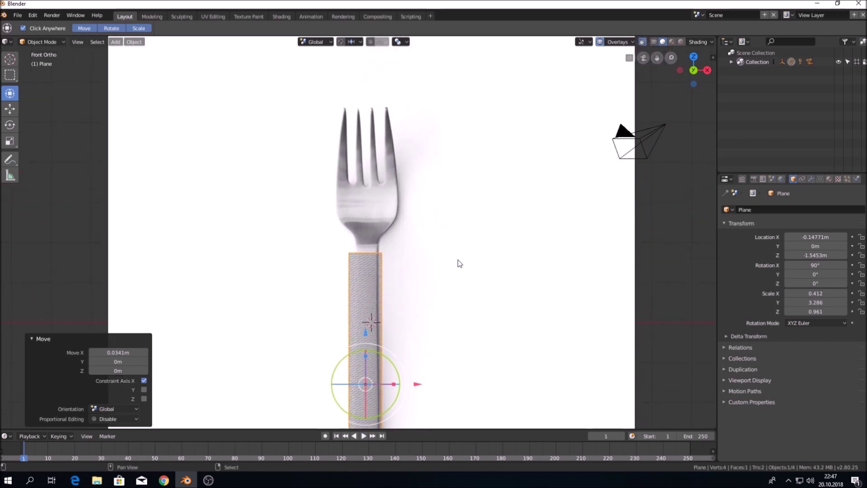
scroll(434, 252, "up", 1)
scroll(319, 257, "up", 1)
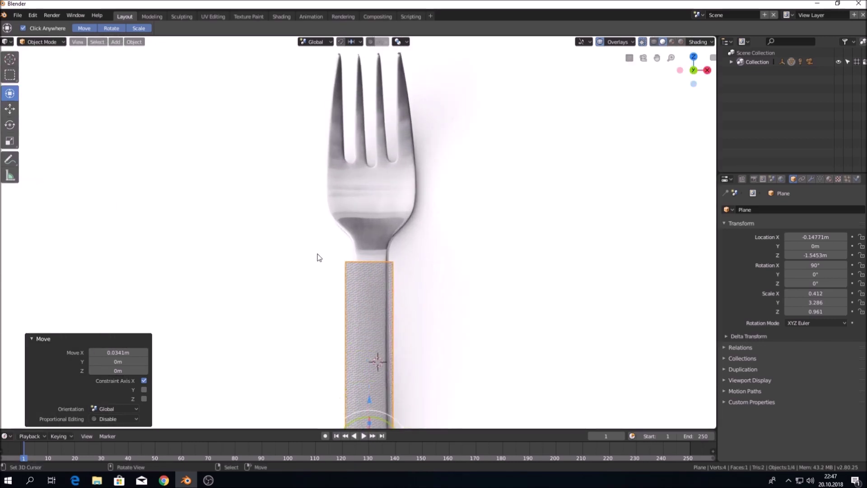
left_click(28, 45)
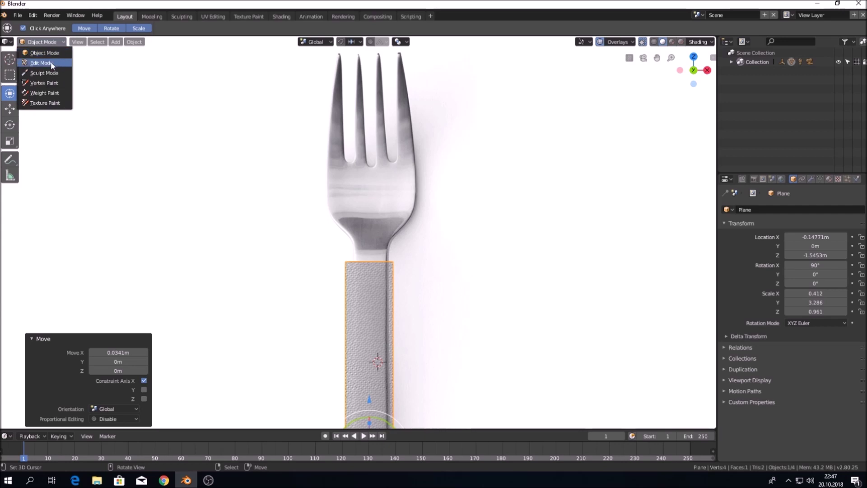
- In Edit Mode with Edge select, select the plane's top edge and scale it to 0.738
left_click(51, 62)
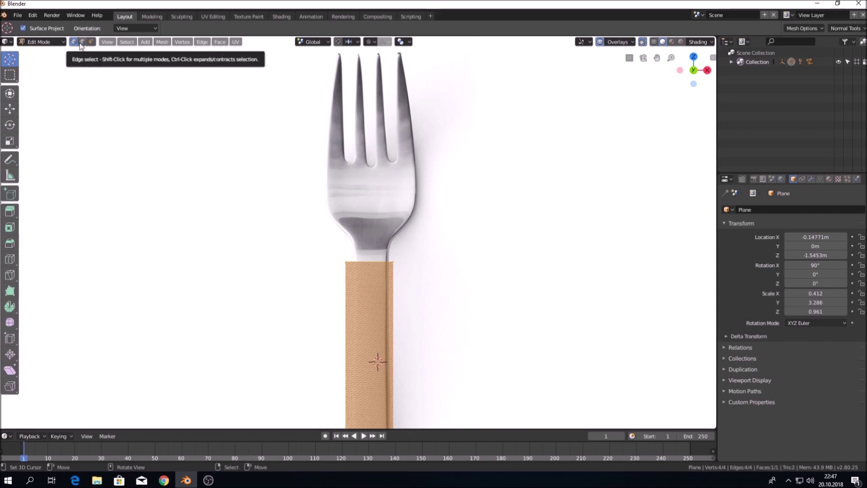
left_click(81, 43)
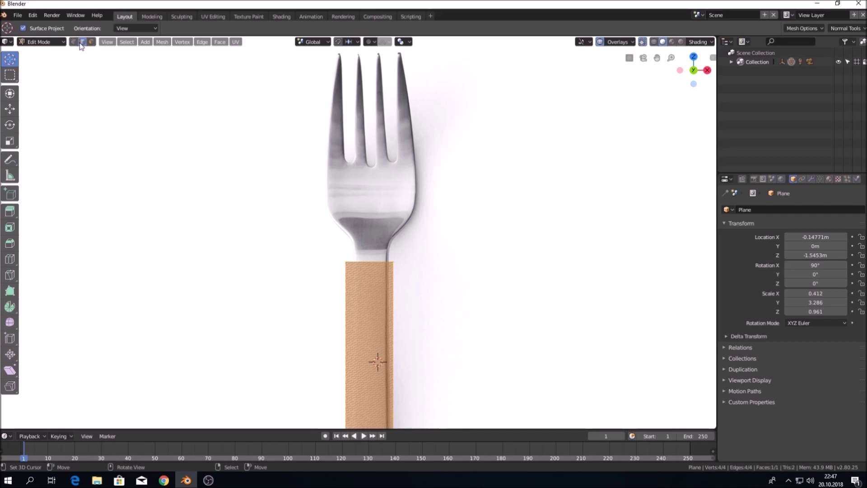
left_click(371, 261)
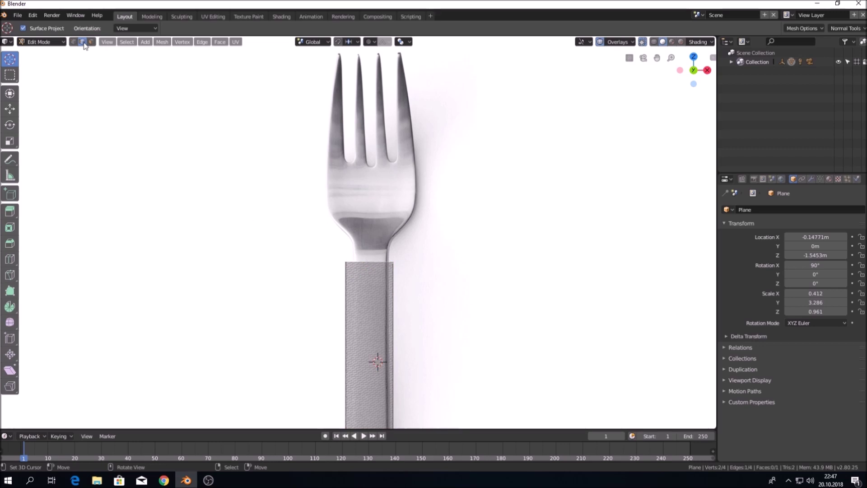
scroll(521, 251, "up", 3)
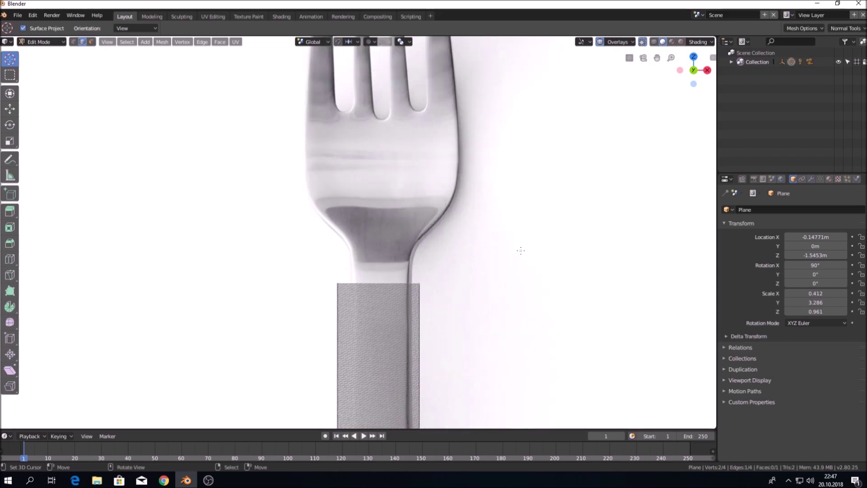
middle_click_drag(484, 261, 465, 208, "shift")
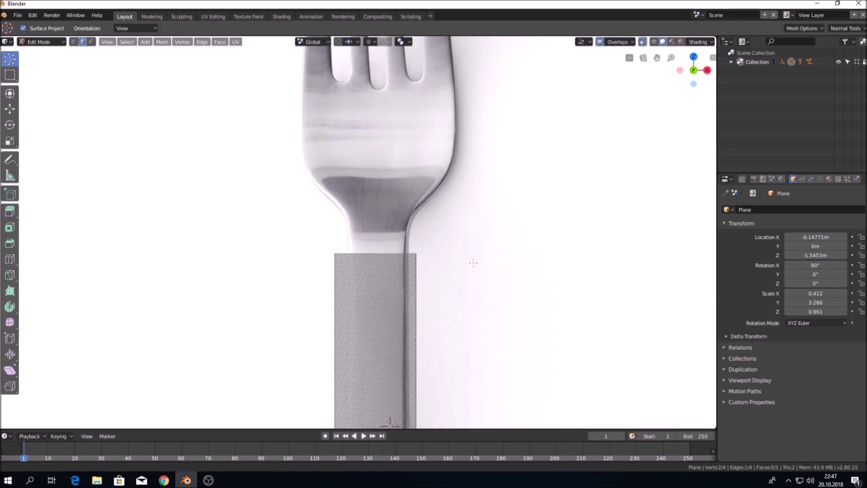
scroll(451, 205, "up", 1)
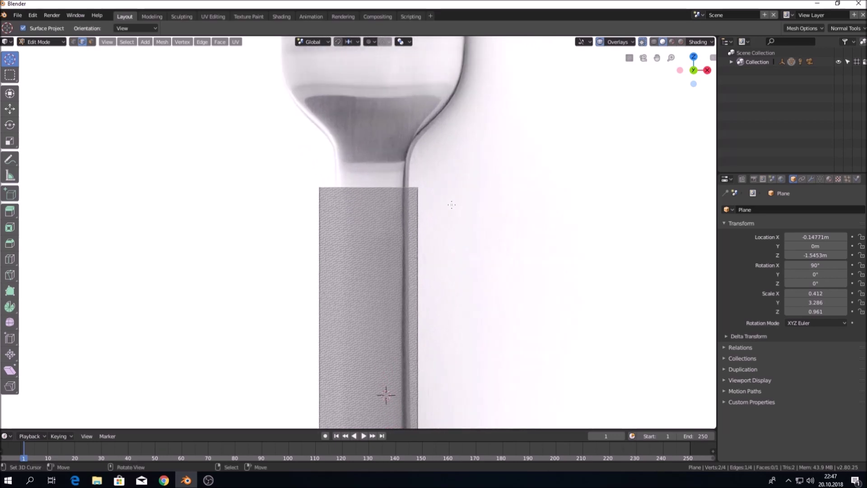
key("s")
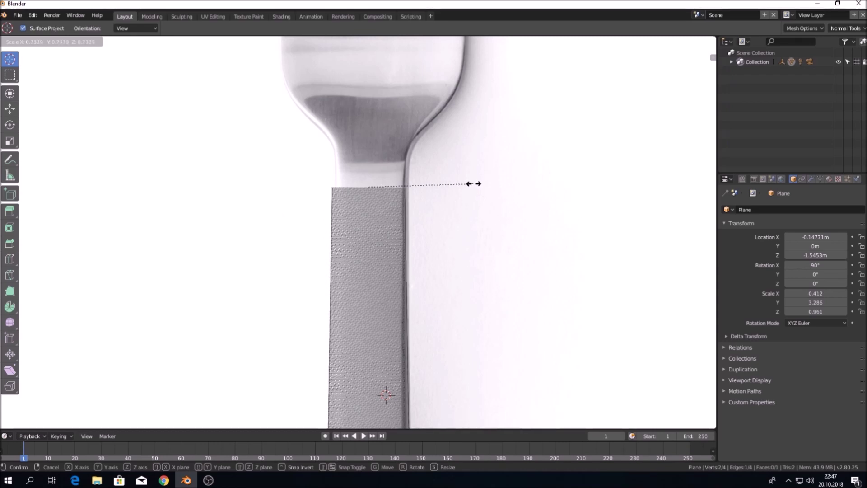
left_click(474, 184)
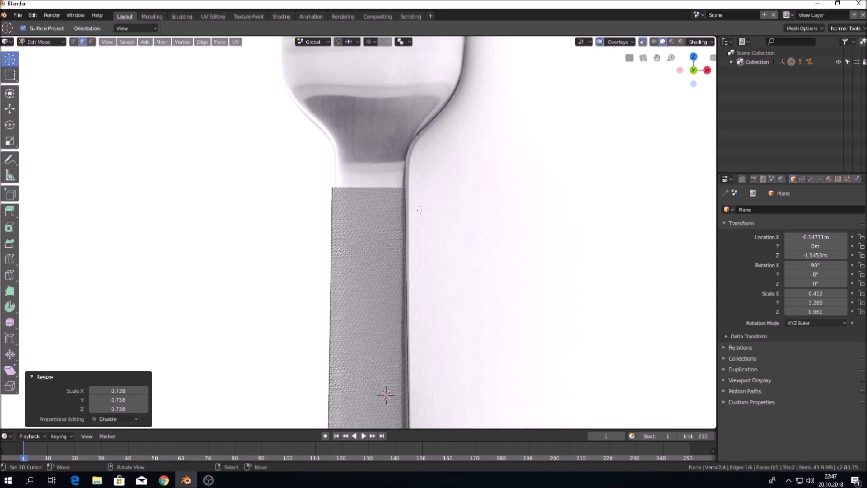
- Shift the top edge -0.00264 m along X and rescale it to 0.959 to fit the neck
left_click(8, 96)
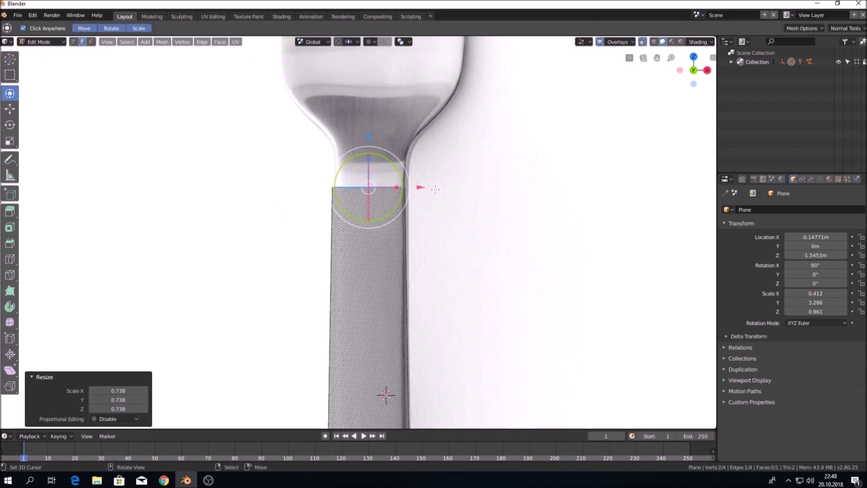
scroll(435, 190, "up", 2)
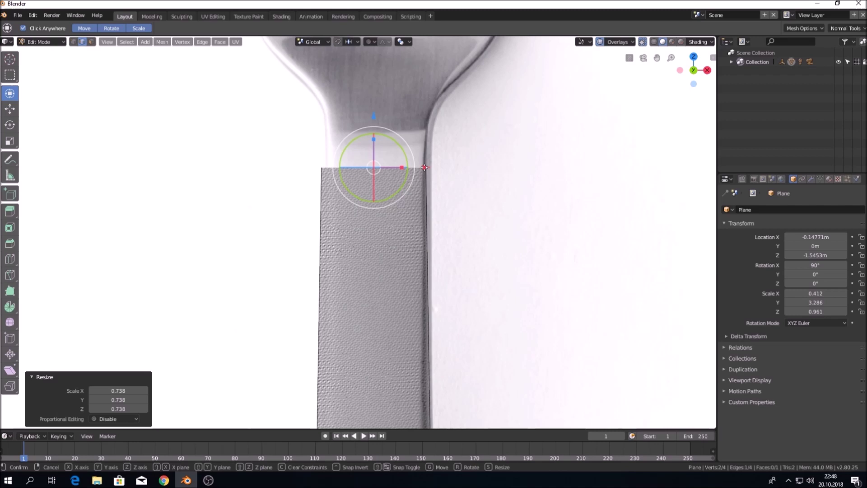
left_click_drag(425, 168, 427, 167)
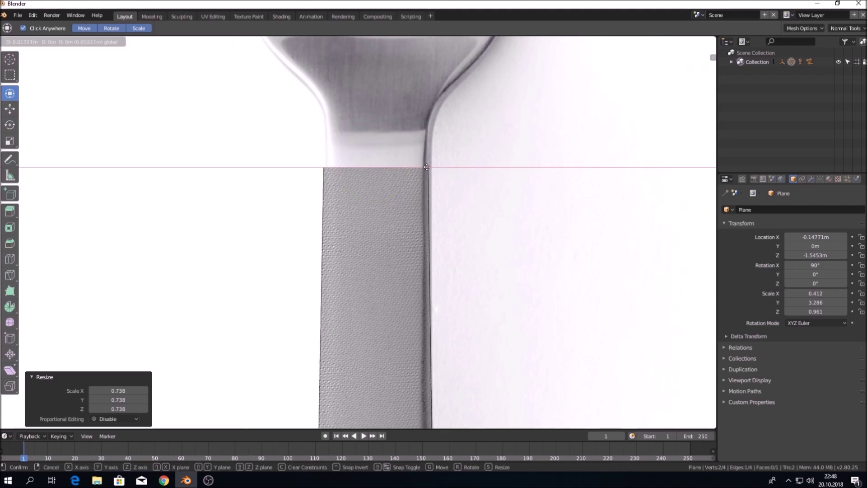
left_click_drag(426, 167, 427, 167)
key("s")
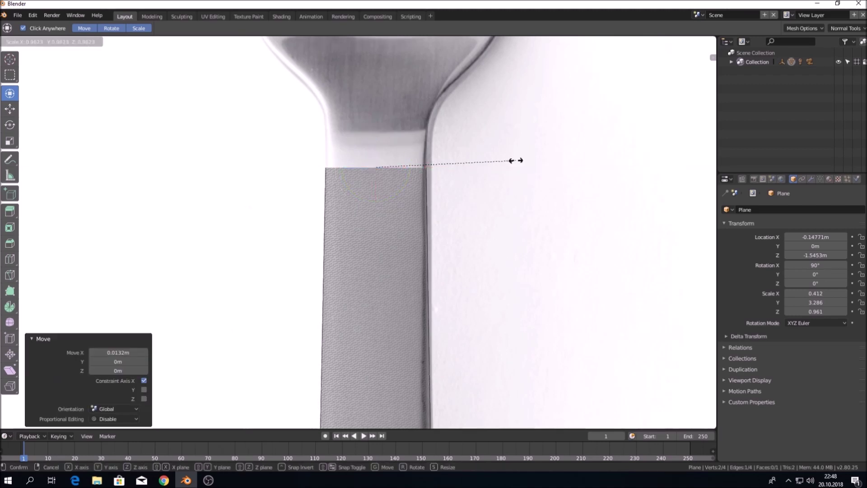
left_click(515, 160)
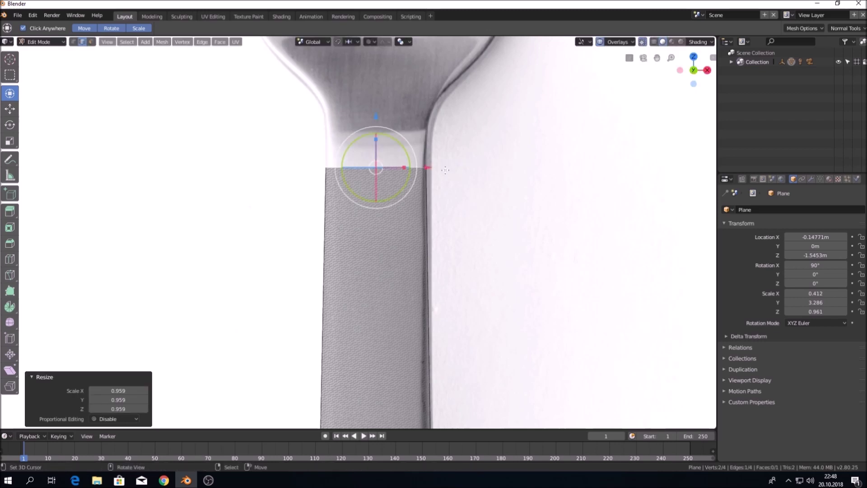
left_click_drag(432, 170, 431, 170)
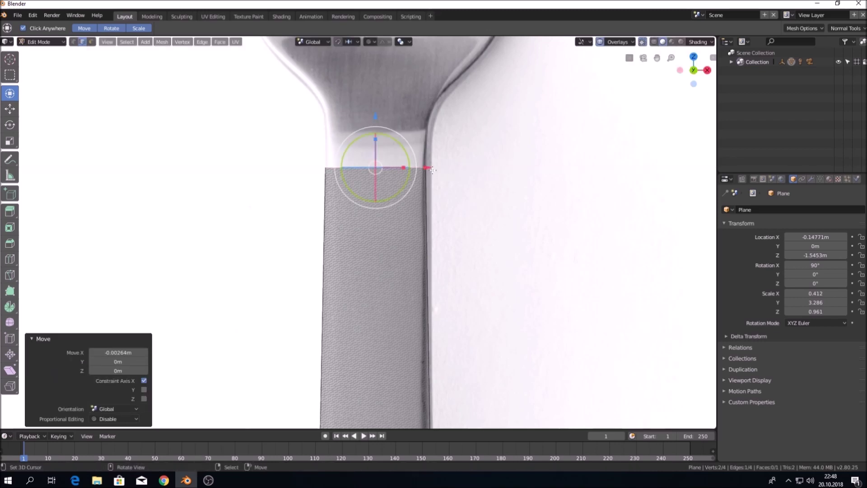
left_click_drag(431, 168, 430, 168)
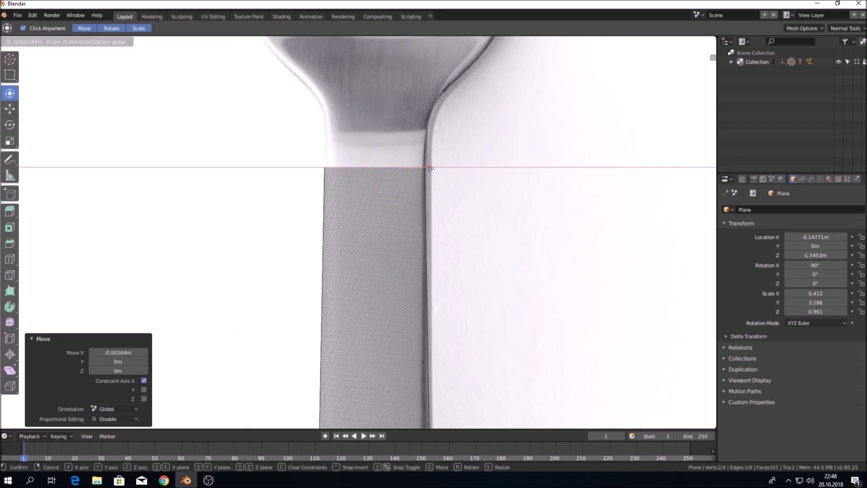
right_click(431, 168)
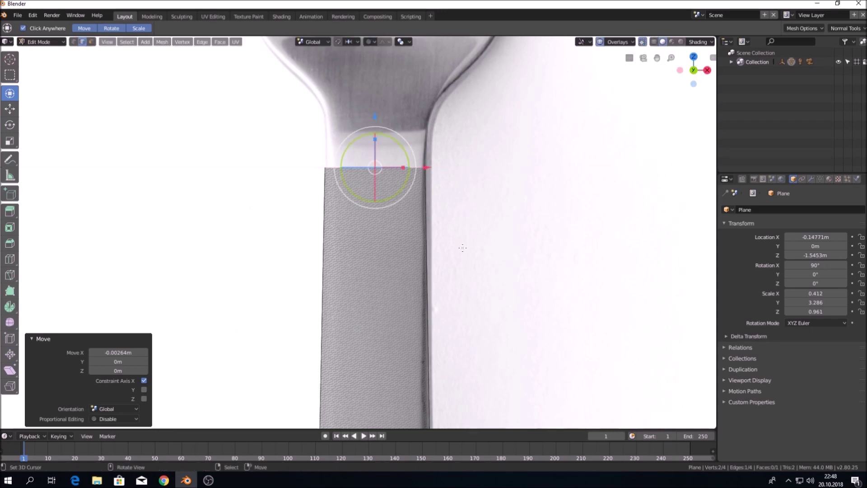
scroll(387, 395, "down", 2)
- Select the plane's bottom edge and move it along Z and X to the handle's rounding point
middle_click_drag(387, 395, 407, 180, "shift")
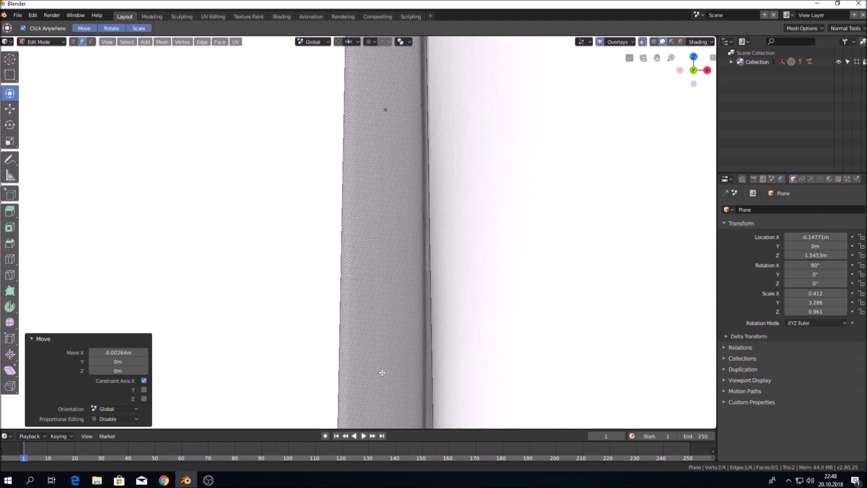
middle_click_drag(382, 387, 393, 198, "shift")
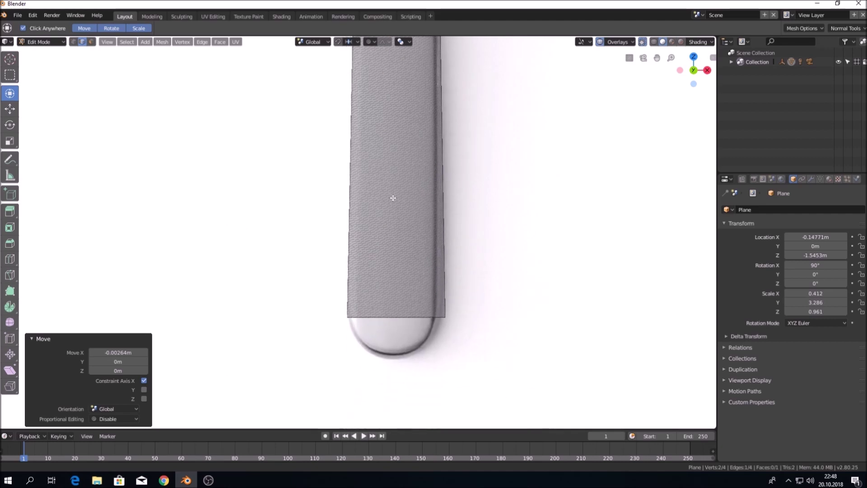
left_click(403, 316)
key("g")
key("z")
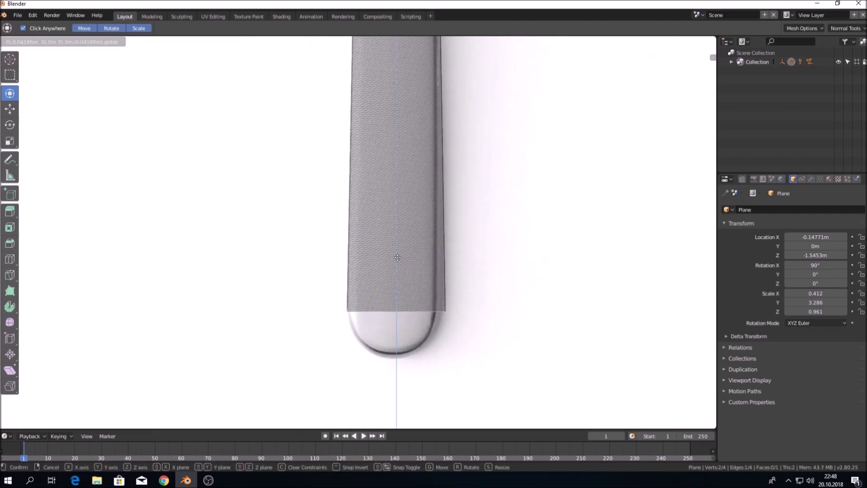
left_click(397, 257)
key("g")
key("x")
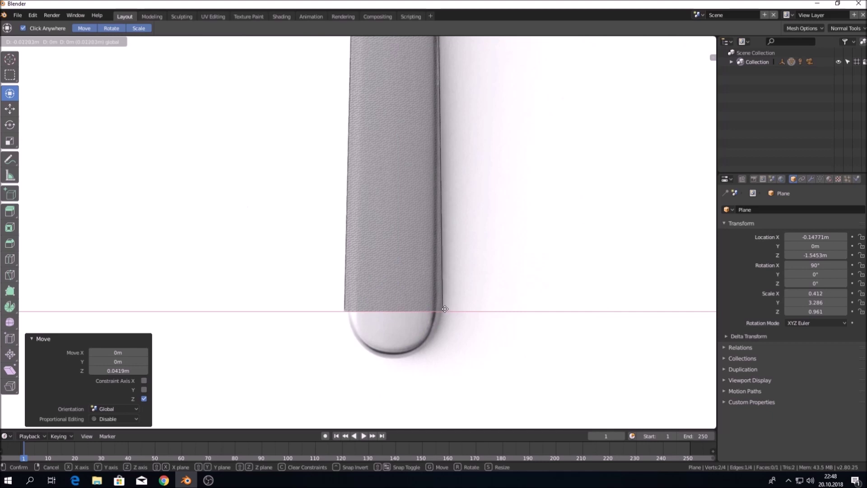
left_click(445, 308)
- Scale the bottom edge to the handle width, recentre it along X, and widen it to 1.009
scroll(470, 316, "up", 2)
middle_click_drag(475, 328, 485, 282, "shift")
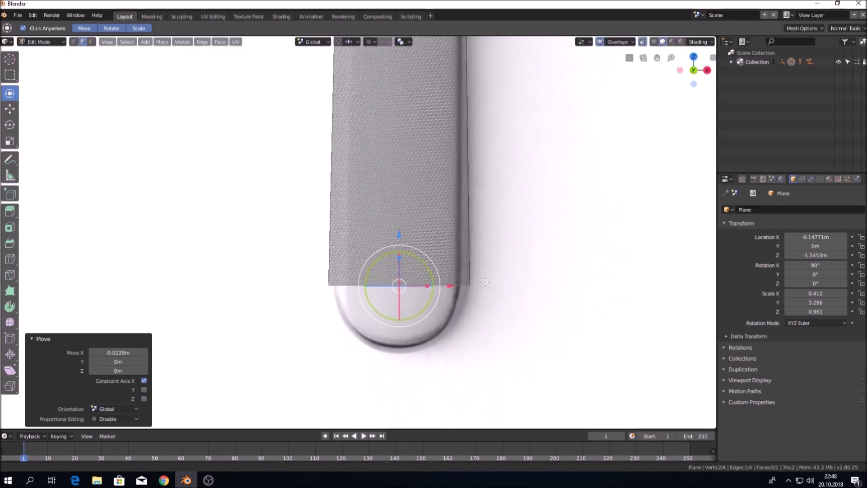
key("s")
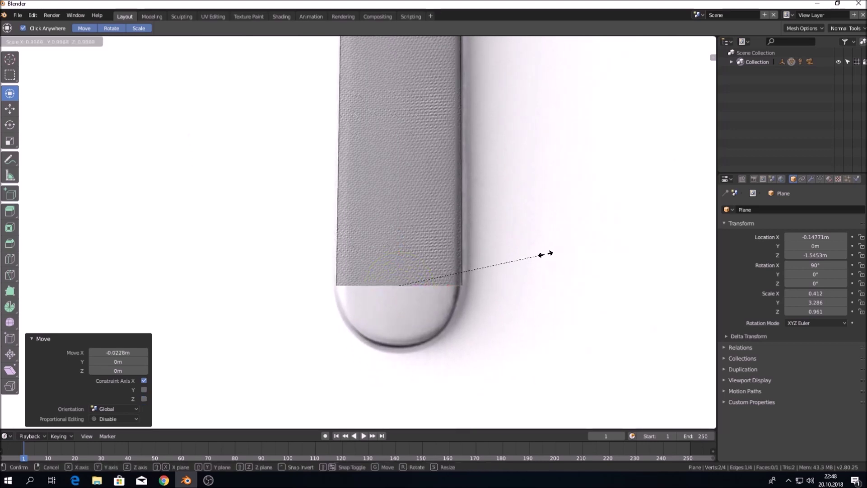
left_click(527, 275)
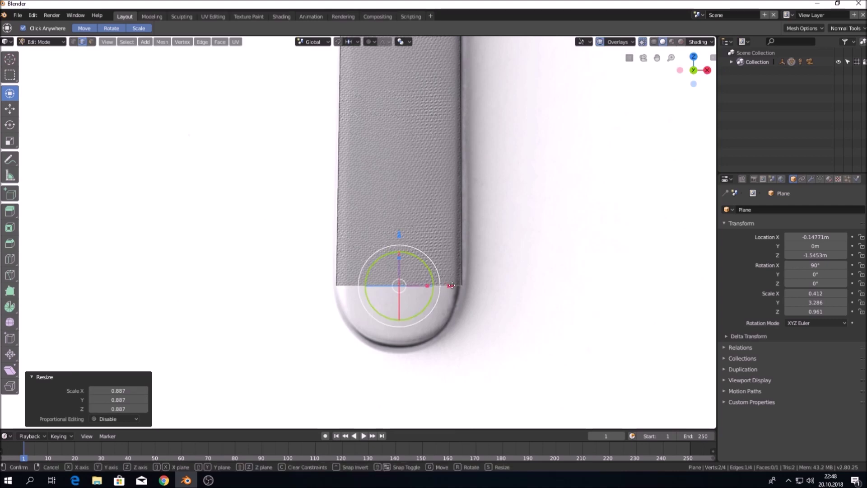
key("g")
key("x")
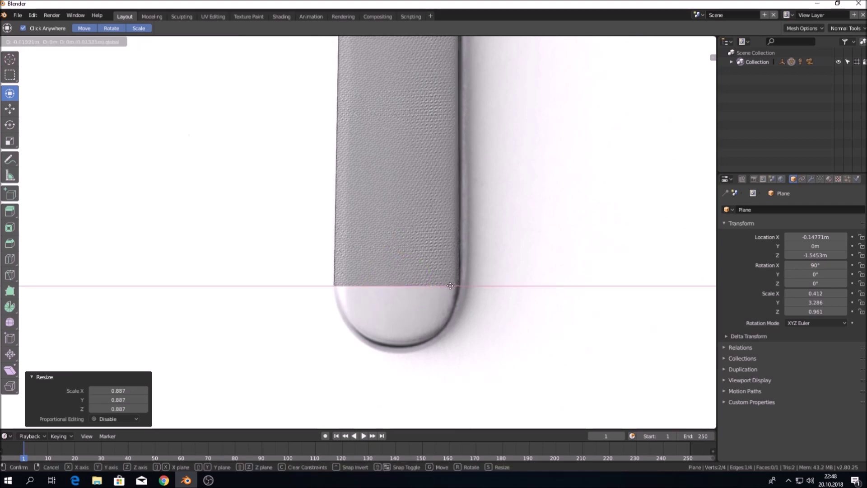
left_click(451, 286)
key("s")
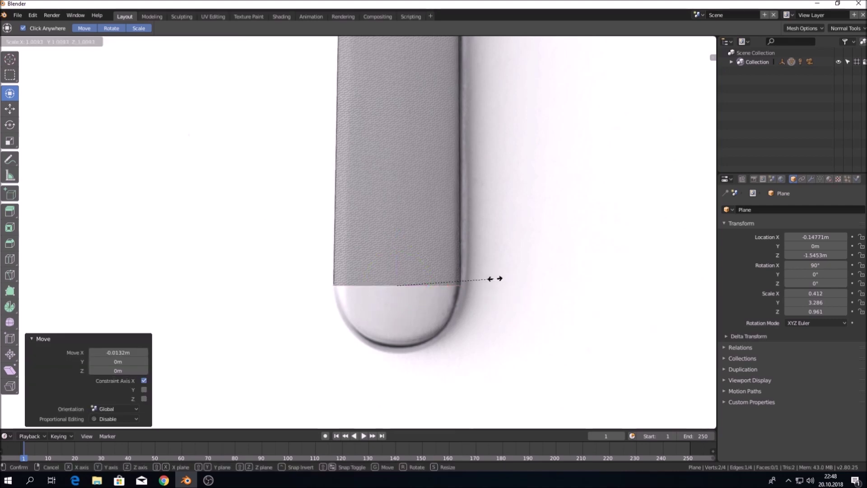
left_click(498, 278)
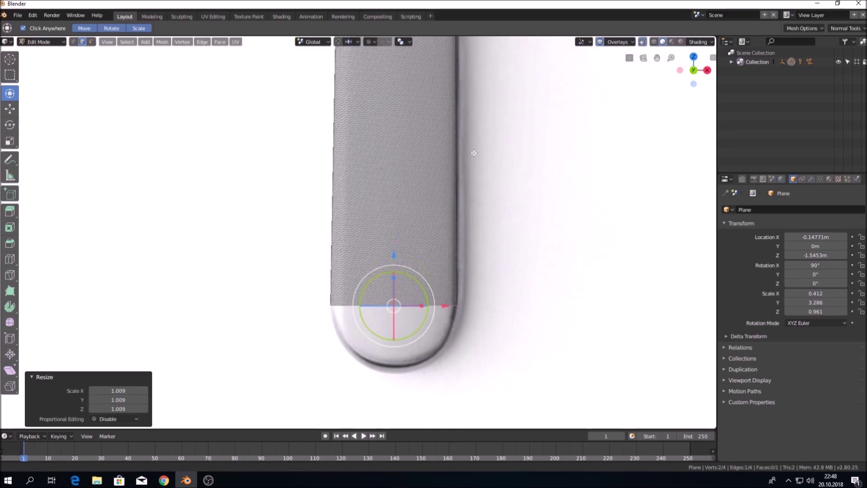
- Check the edge against the reference fork head and handle end, then start extruding it downward
middle_click_drag(470, 147, 461, 207, "shift")
scroll(460, 207, "down", 1)
scroll(461, 204, "down", 2)
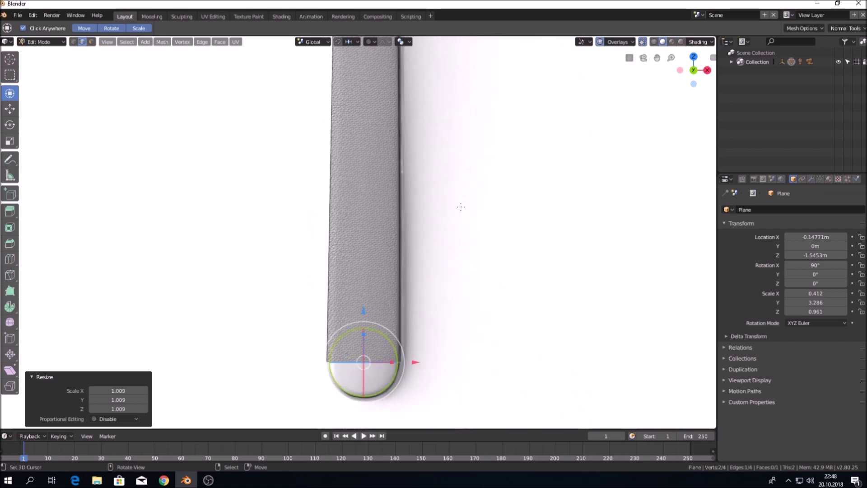
middle_click_drag(467, 169, 474, 329, "shift")
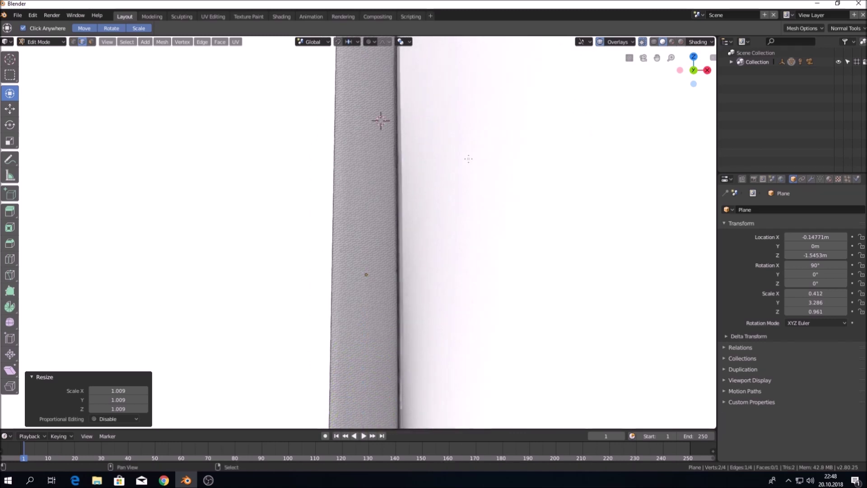
middle_click_drag(468, 158, 464, 332, "shift")
mouse_move(468, 226)
middle_mouse_down("shift")
mouse_move(474, 320)
mouse_move(453, 302)
mouse_move(451, 320)
middle_mouse_up("shift")
middle_click_drag(427, 406, 438, 172, "shift")
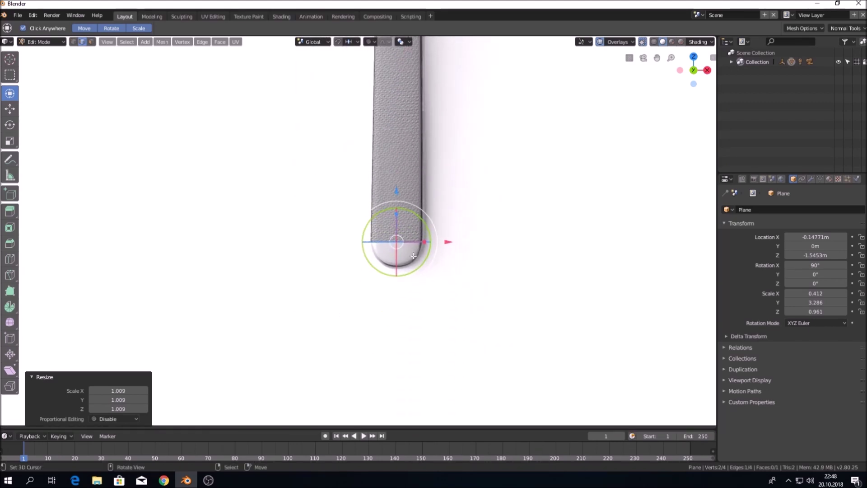
scroll(413, 254, "up", 1)
scroll(414, 254, "up", 1)
scroll(414, 254, "up", 1)
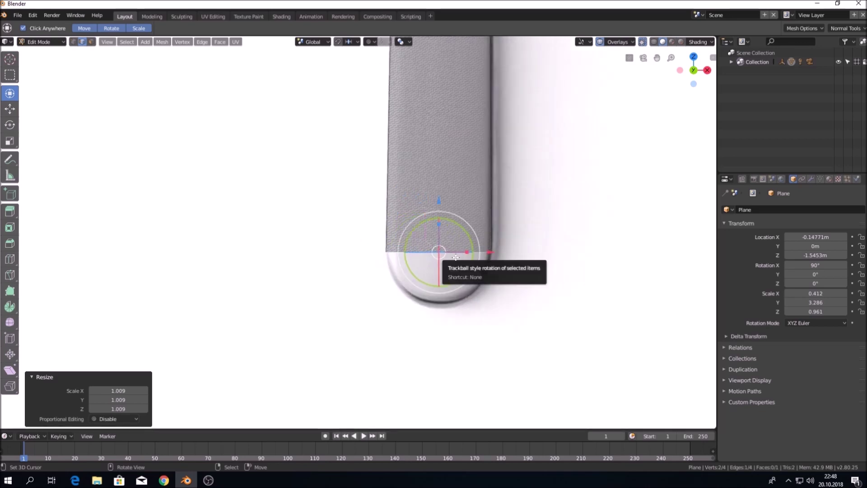
middle_click_drag(524, 228, 493, 210, "shift")
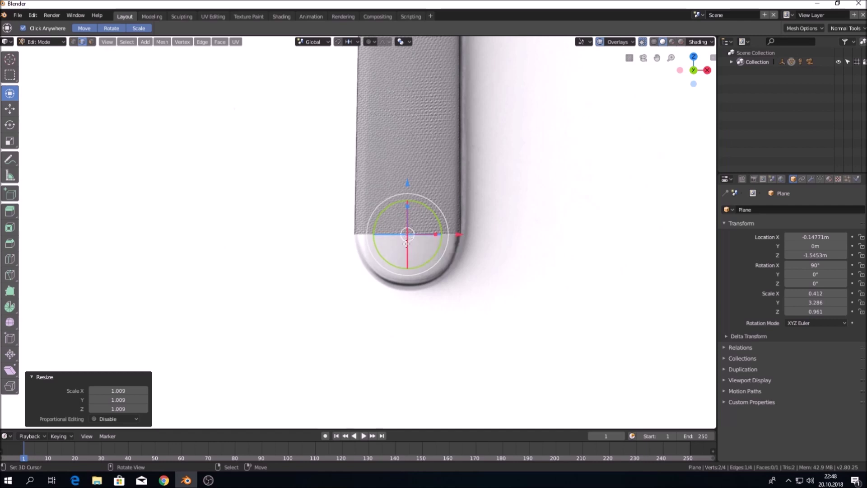
key("e")
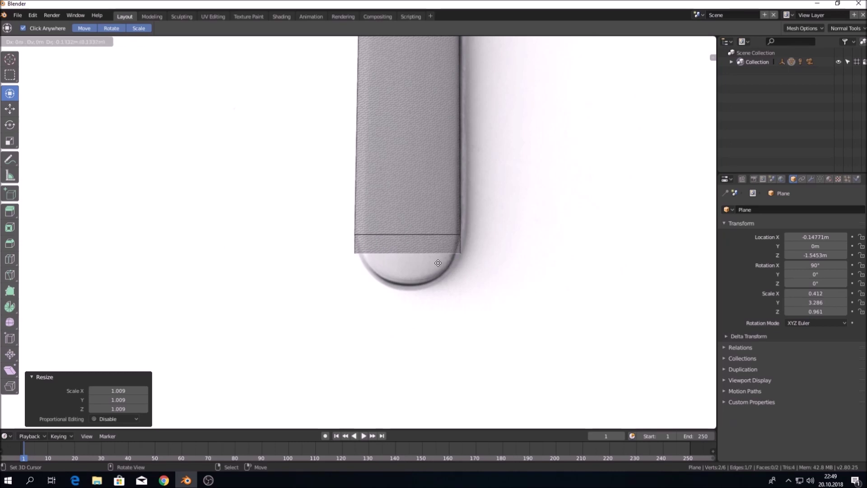
- Extrude two segments down the handle end, shrinking the edges to 0.915 and 0.810
left_click(438, 262)
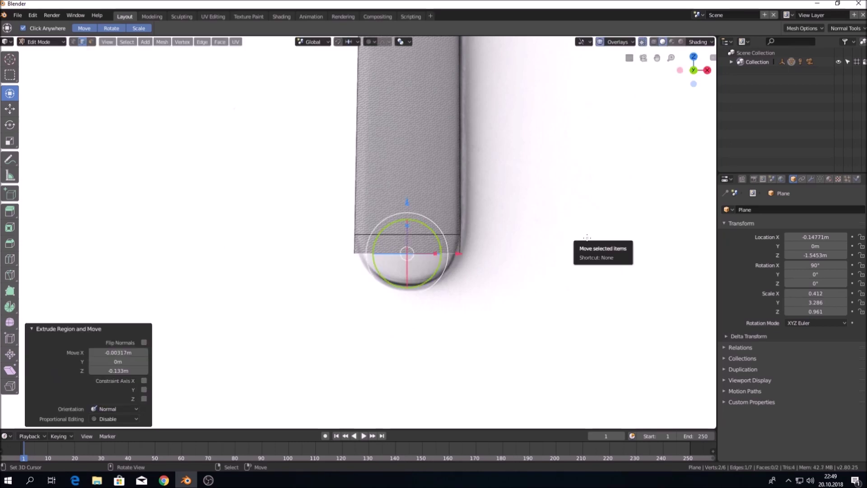
key("s")
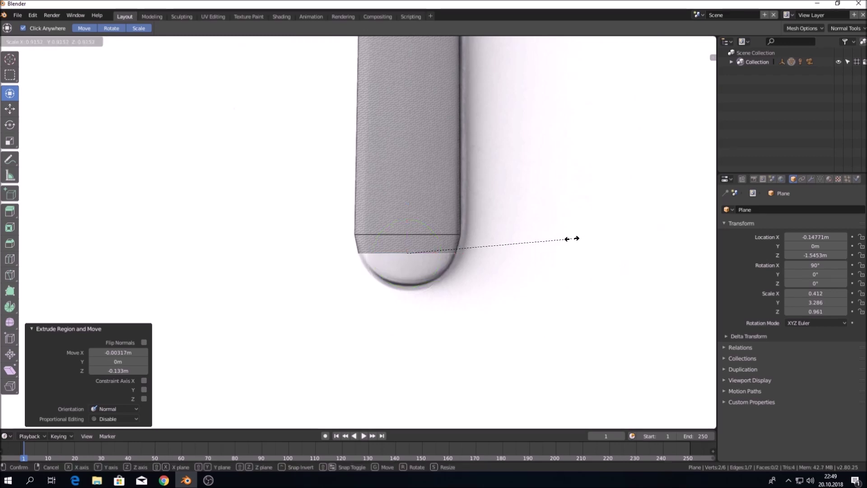
left_click(573, 239)
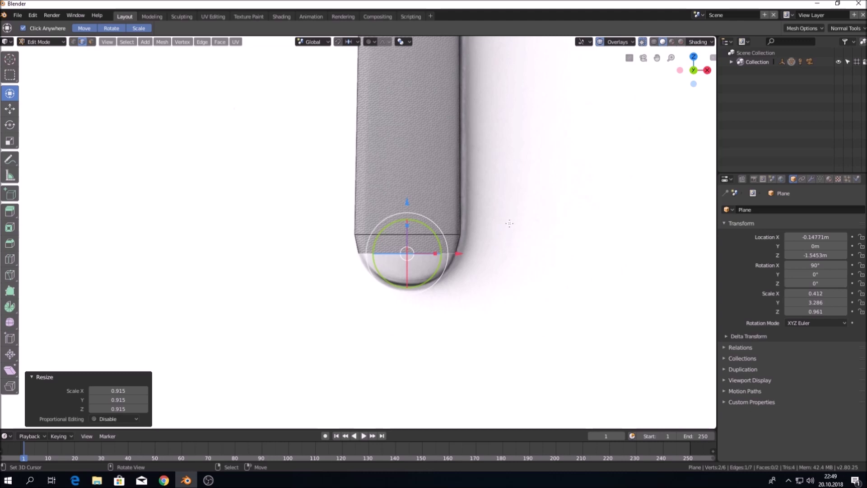
key("e")
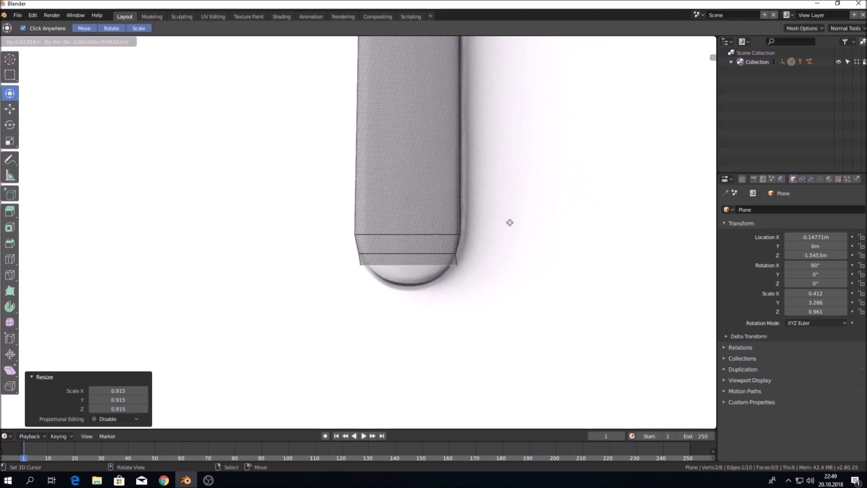
left_click(508, 226)
key("s")
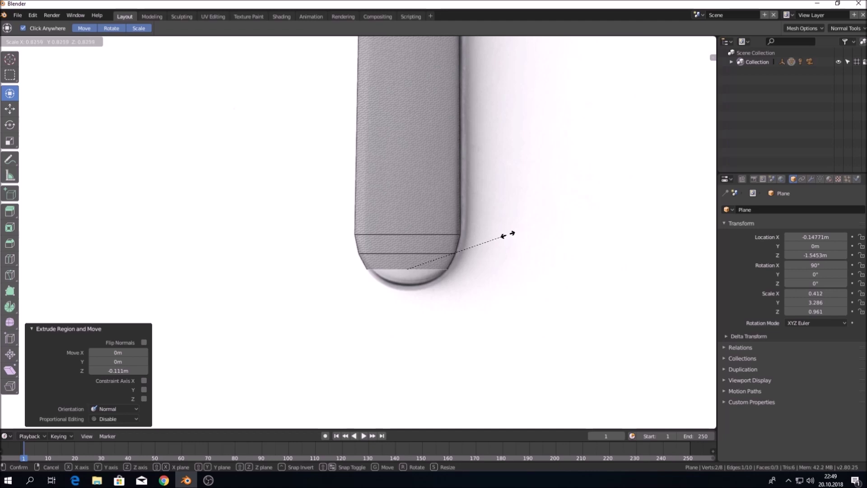
left_click(506, 235)
- Extrude two more segments, shrinking to 0.657 with an X nudge, then to 0.260
key("e")
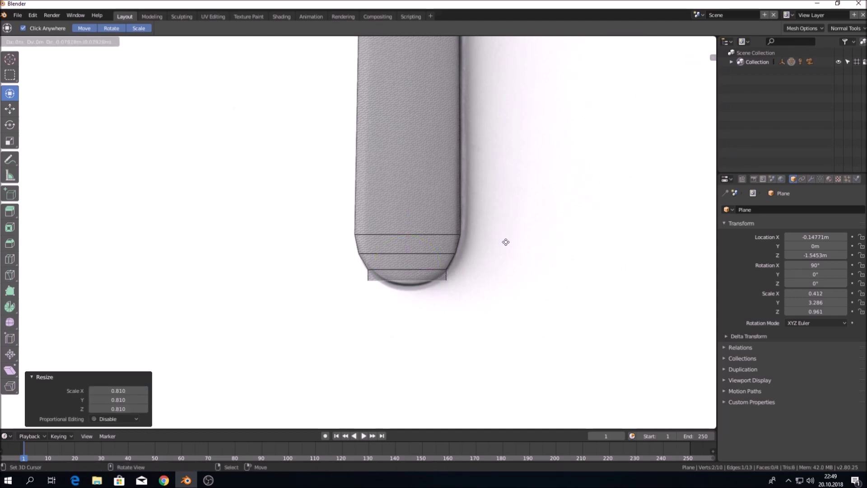
left_click(506, 242)
key("s")
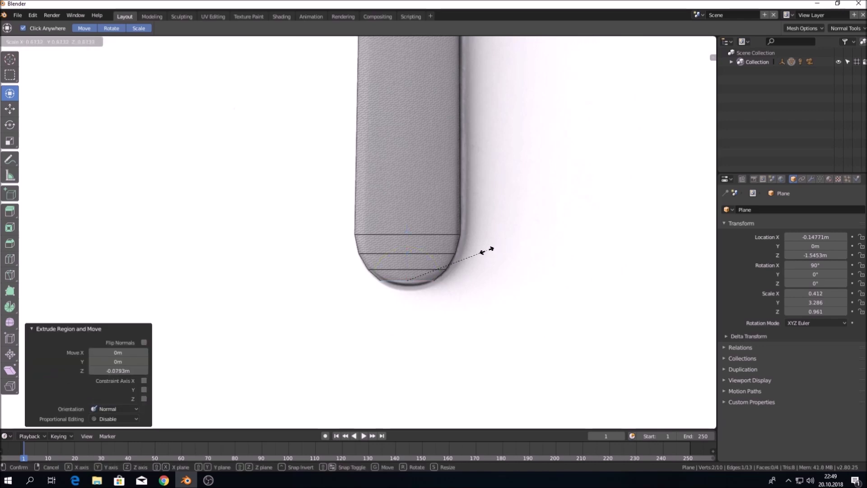
left_click(486, 251)
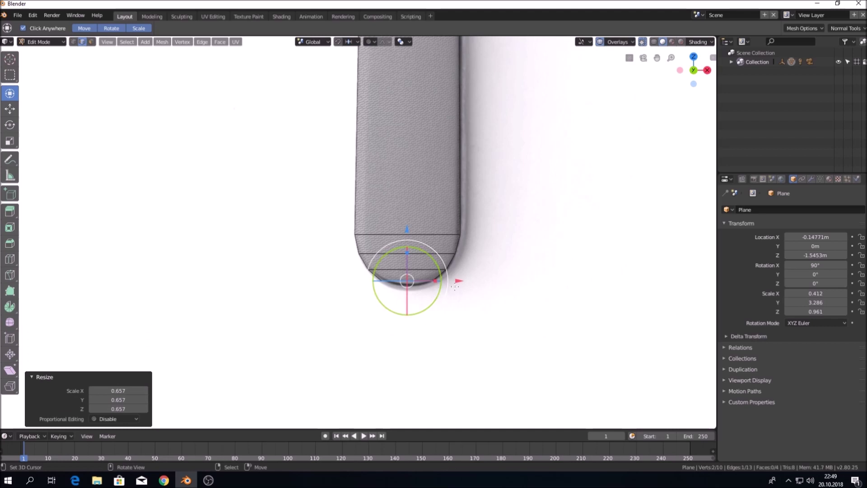
key("g")
key("x")
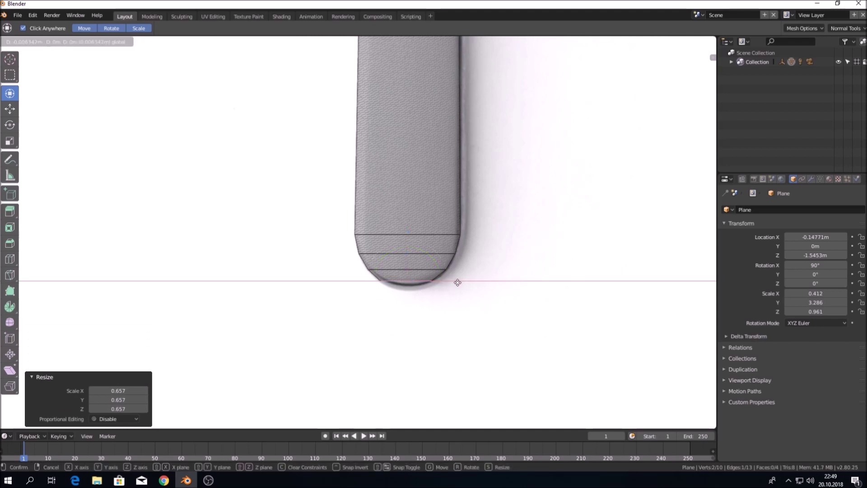
left_click(457, 282)
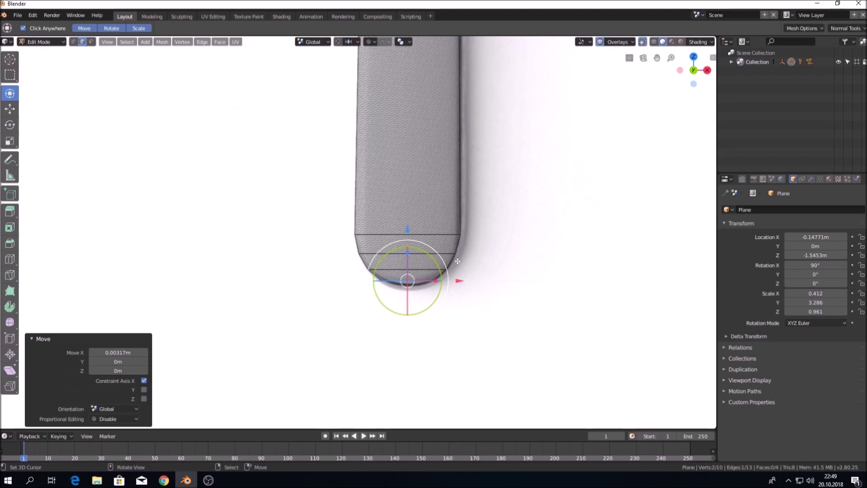
key("e")
left_click(482, 240)
key("s")
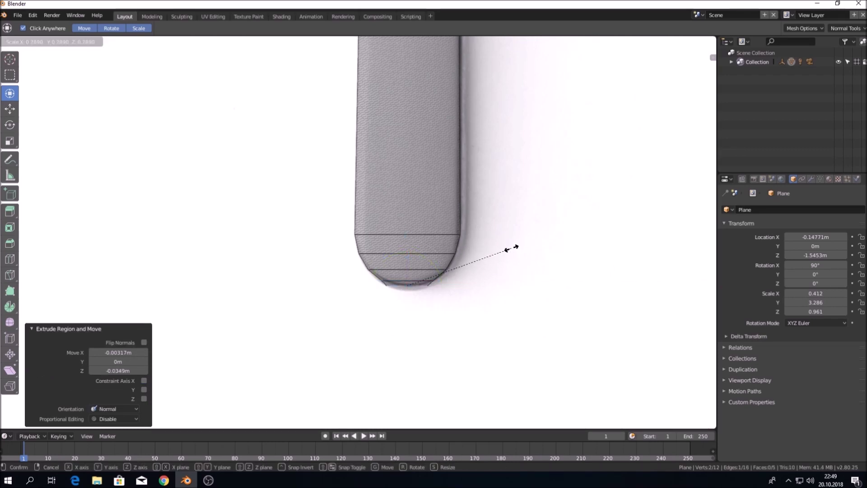
left_click(434, 261)
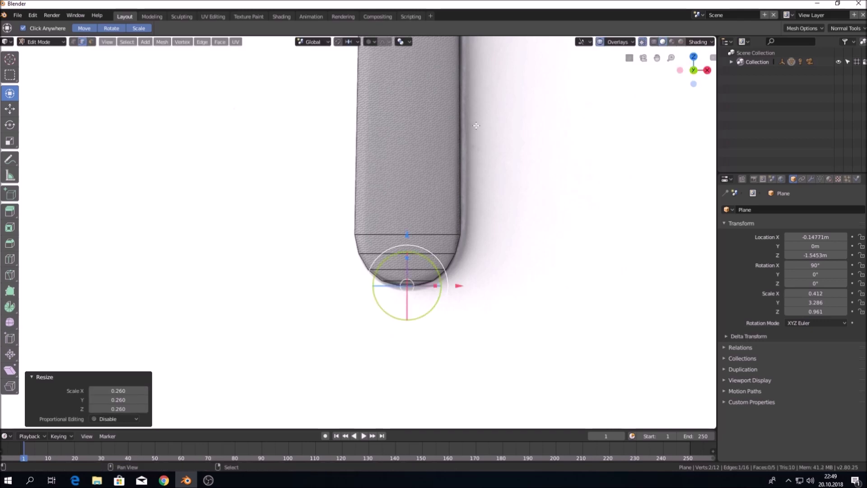
- Select the handle's top edge and extrude two rows upward, widening the second to the neck width
middle_click_drag(472, 131, 468, 222, "shift")
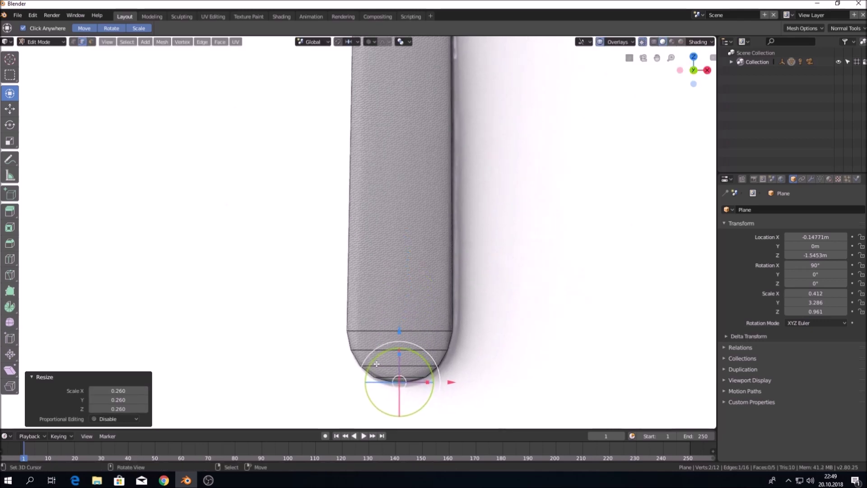
scroll(480, 174, "down", 3)
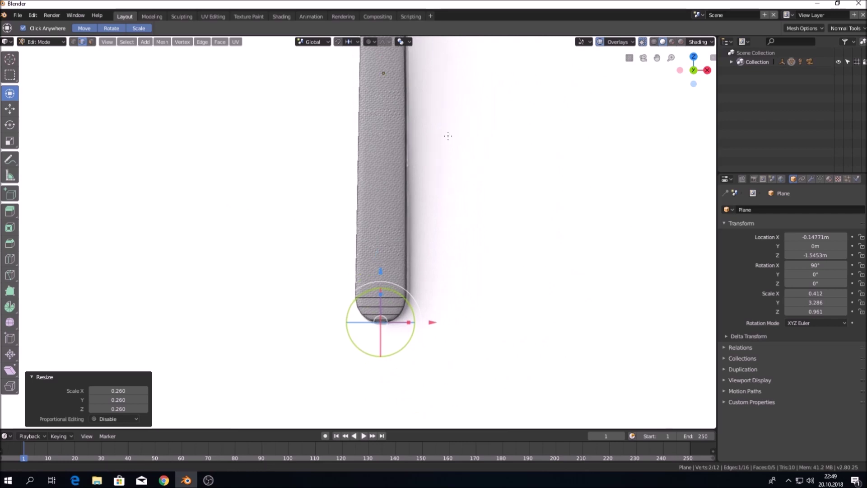
middle_click_drag(449, 140, 463, 244, "shift")
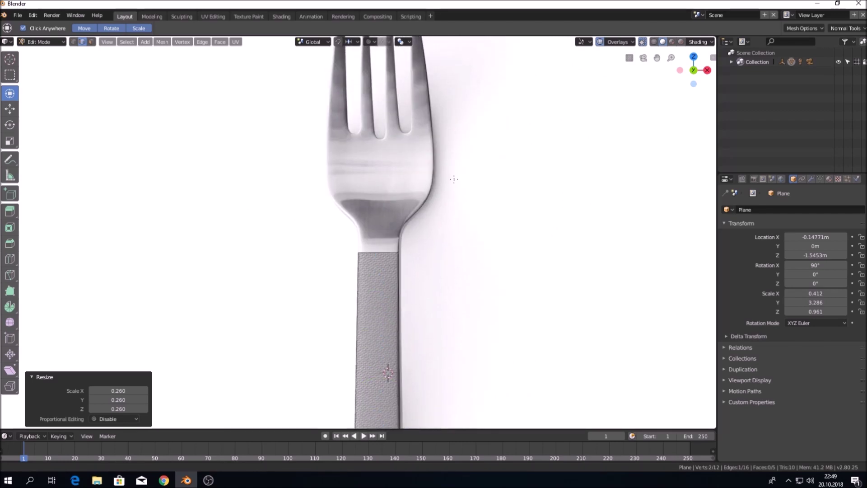
scroll(437, 256, "up", 2)
scroll(437, 257, "up", 1)
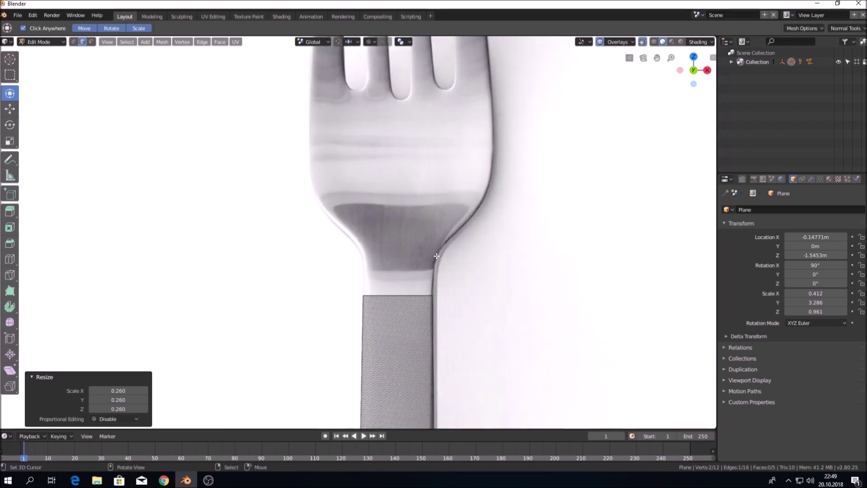
left_click(400, 300)
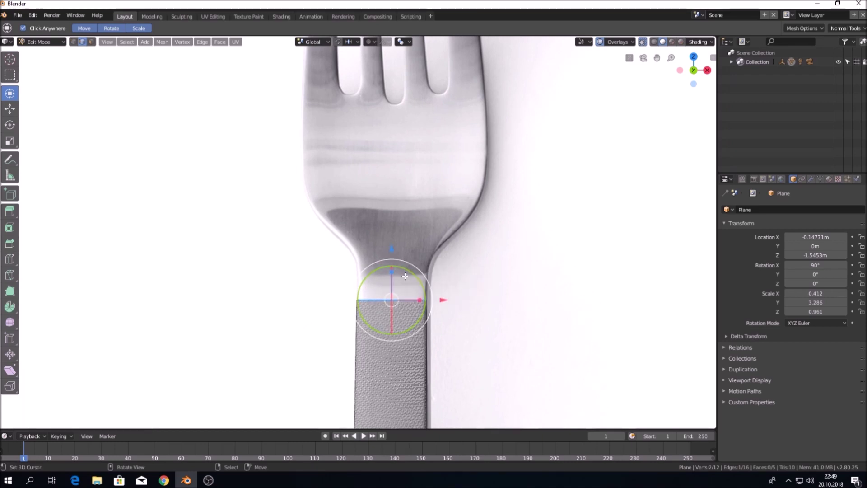
key("e")
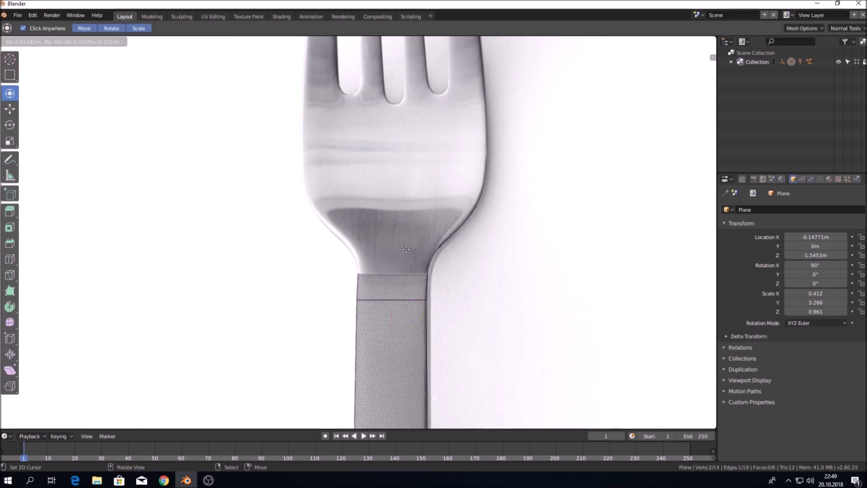
left_click(406, 249)
key("e")
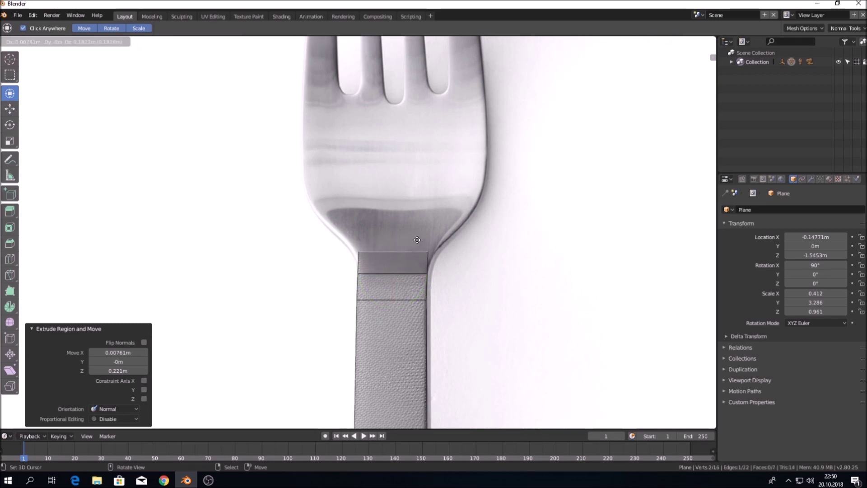
left_click(418, 240)
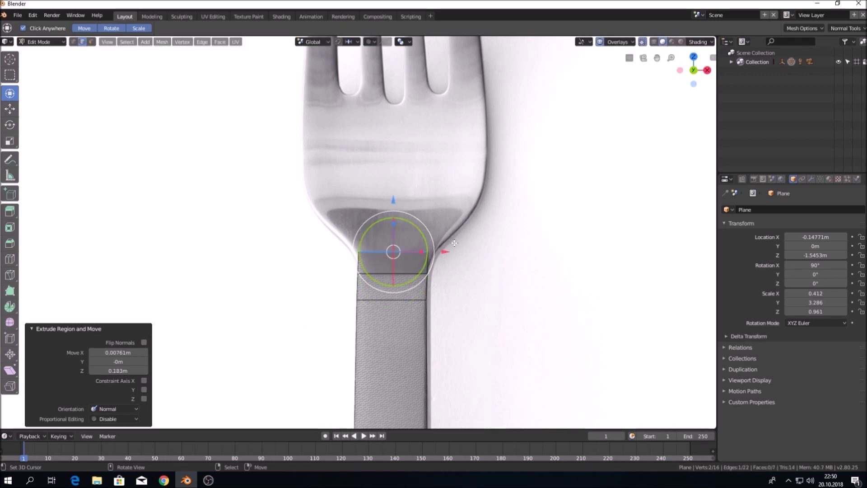
key("s")
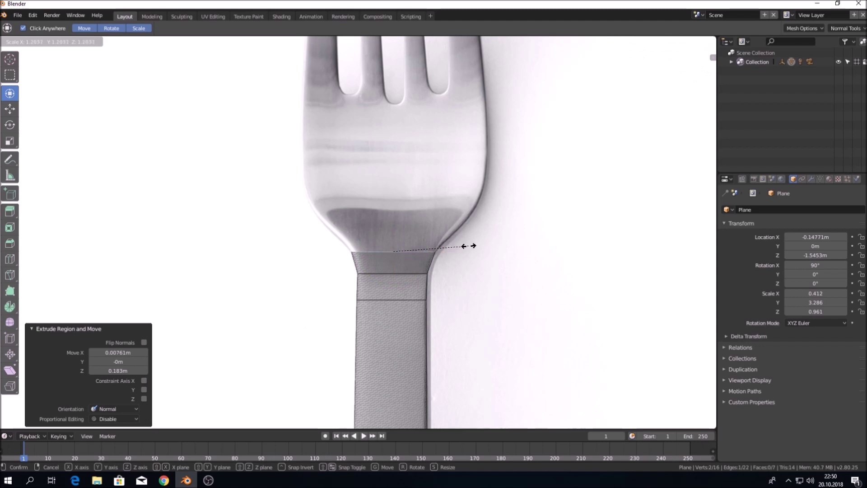
left_click(468, 246)
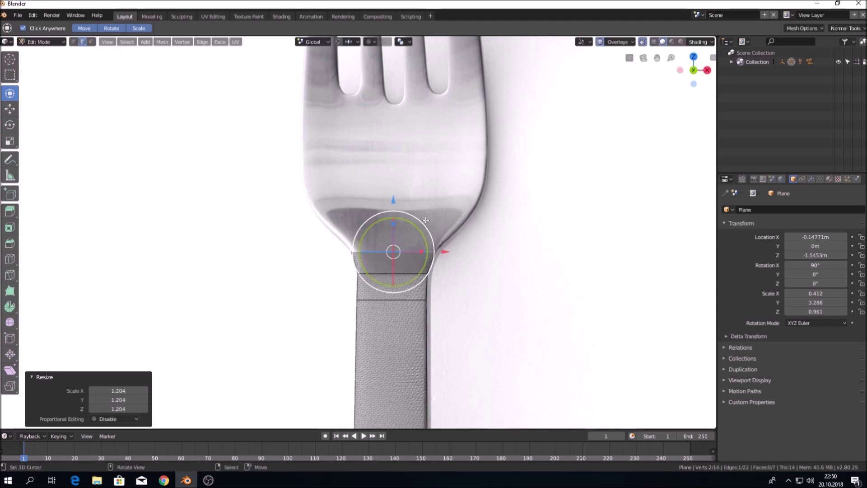
- Extrude a flaring row, widen it, centre it along X and enlarge it to 1.032
key("e")
left_click(424, 199)
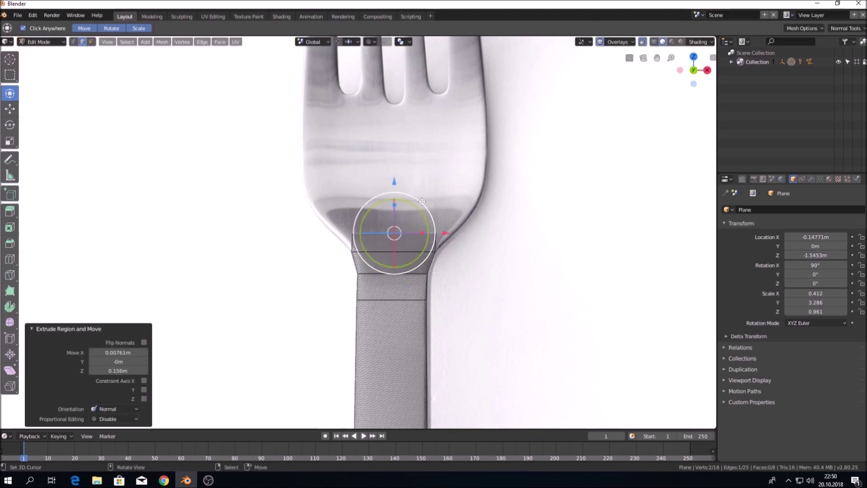
key("s")
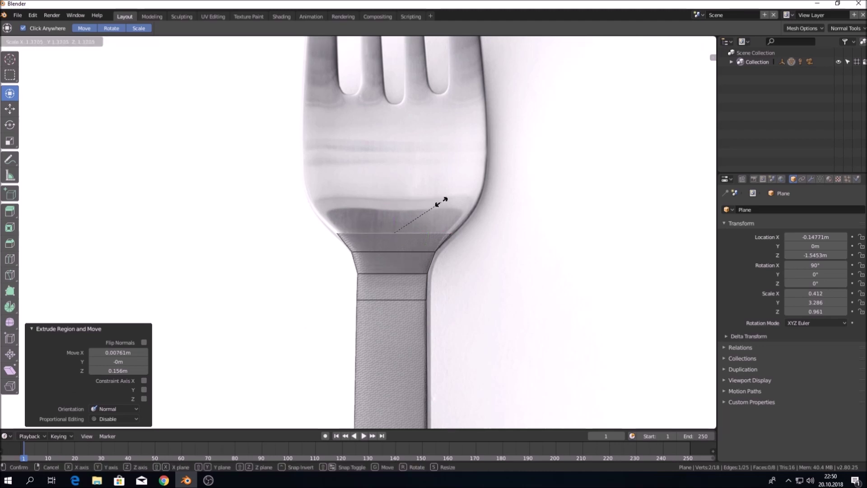
left_click(444, 201)
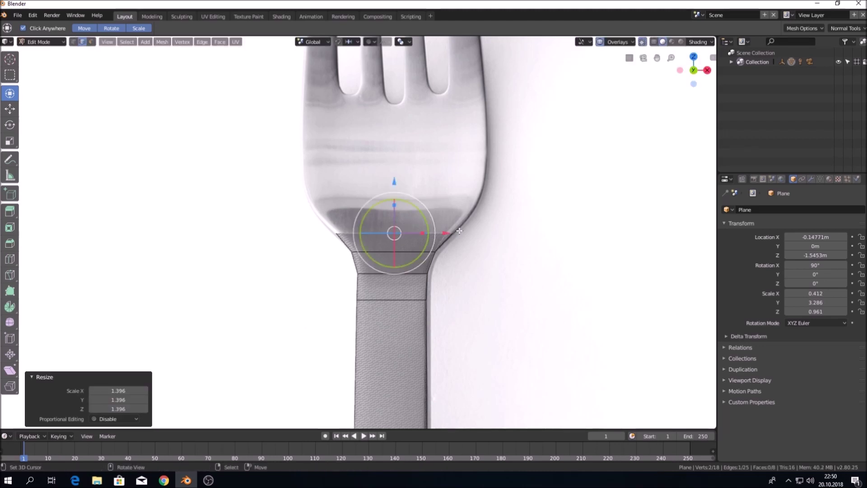
left_click_drag(448, 234, 448, 233)
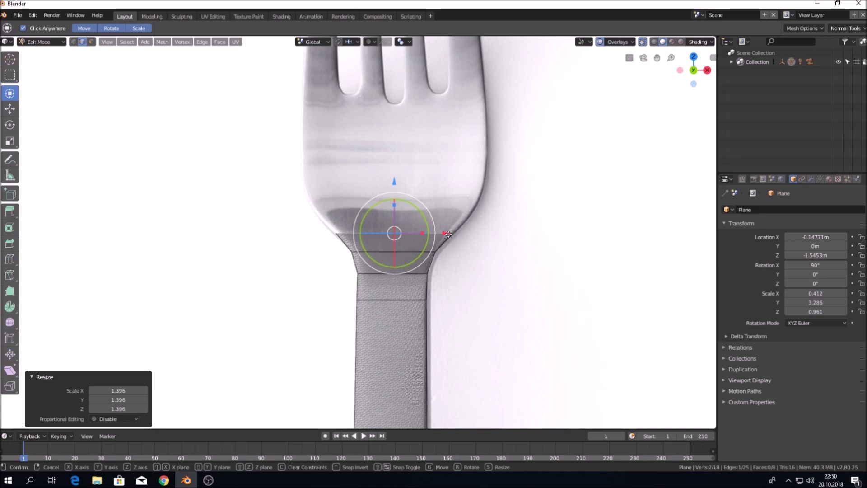
left_click_drag(448, 234, 447, 234)
key("s")
left_click(481, 228)
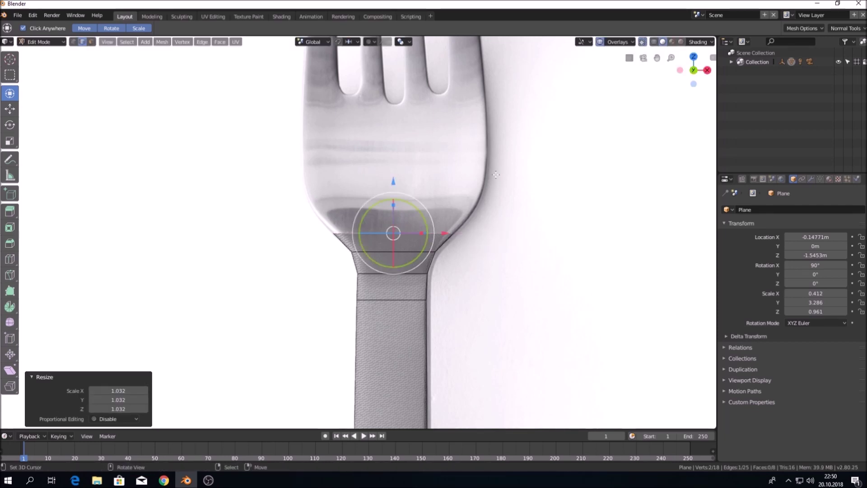
middle_click_drag(496, 181, 431, 247, "shift")
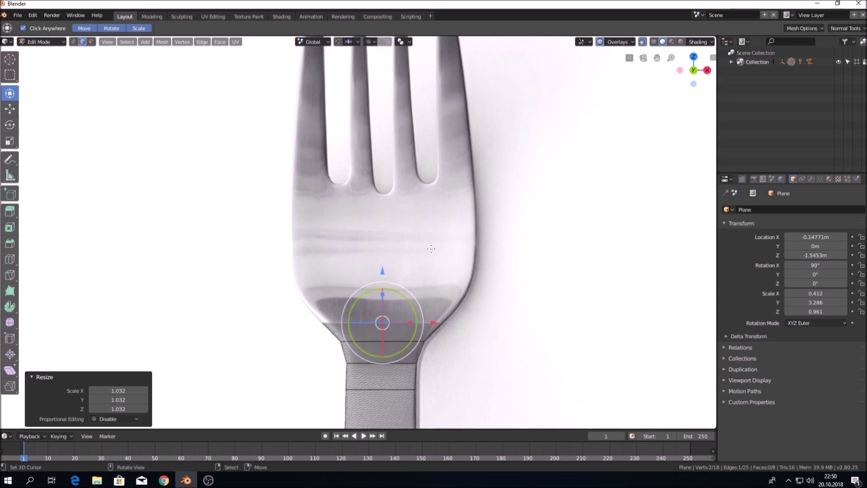
- Extrude a row at the head's base and widen it to the head's width
key("e")
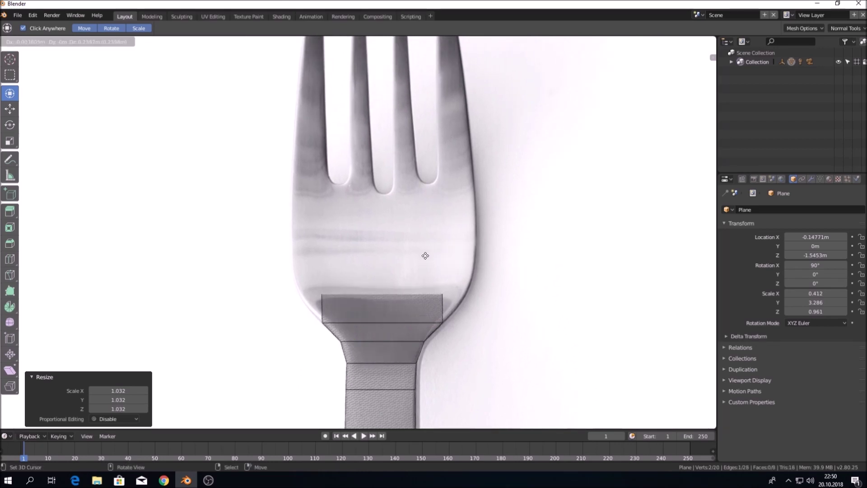
left_click(426, 256)
key("s")
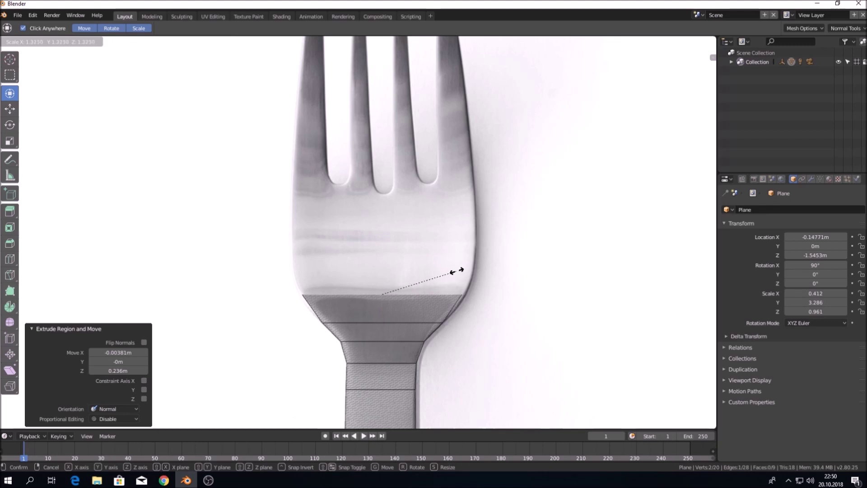
left_click(460, 271)
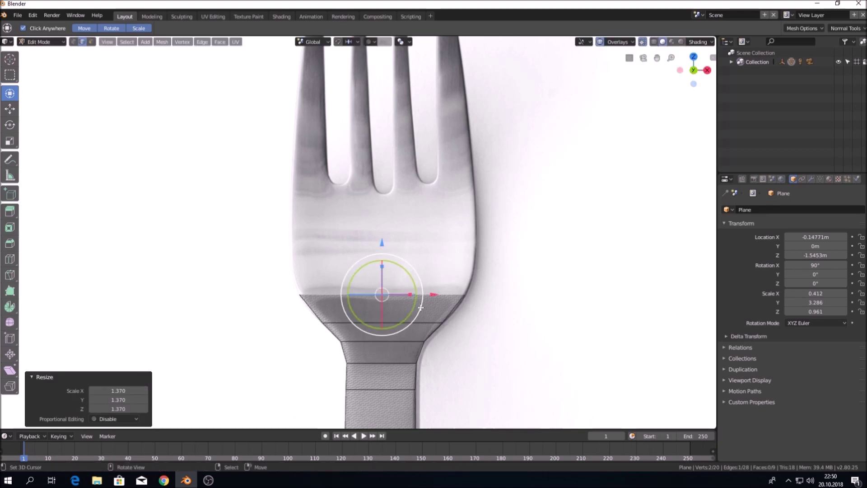
key("e")
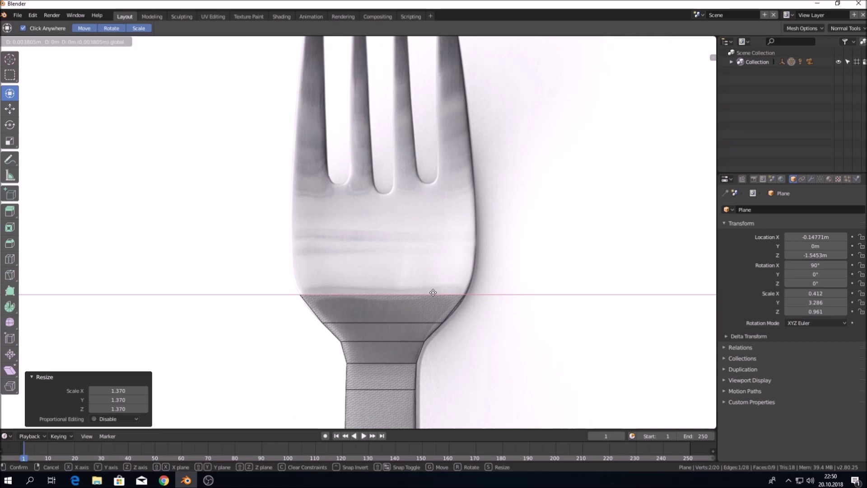
left_click(433, 292)
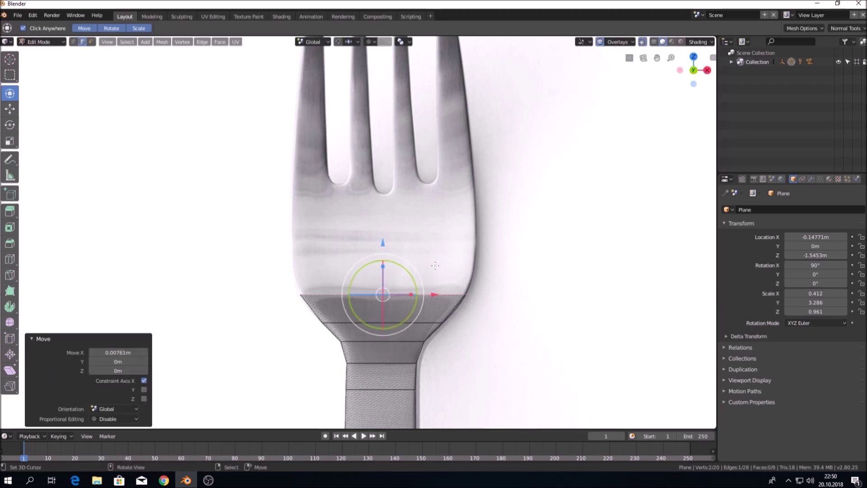
- Extrude another head row, widen it, lower it slightly, nudge it along X, and refine its width
key("e")
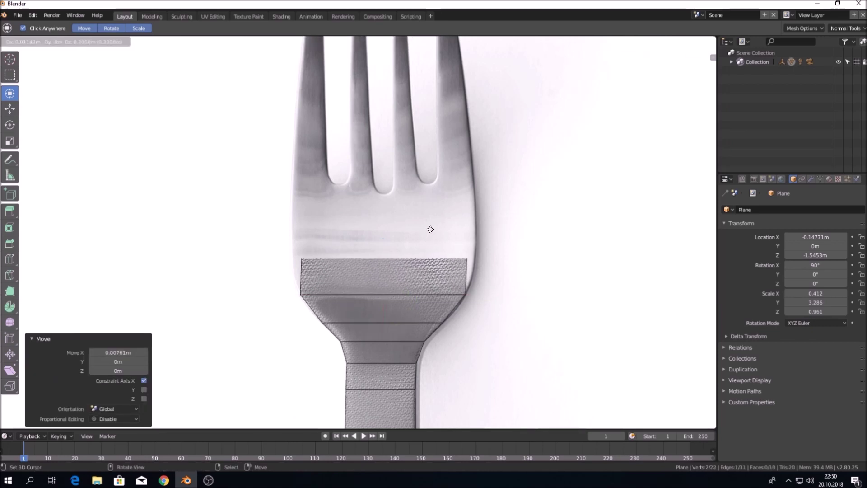
left_click(430, 229)
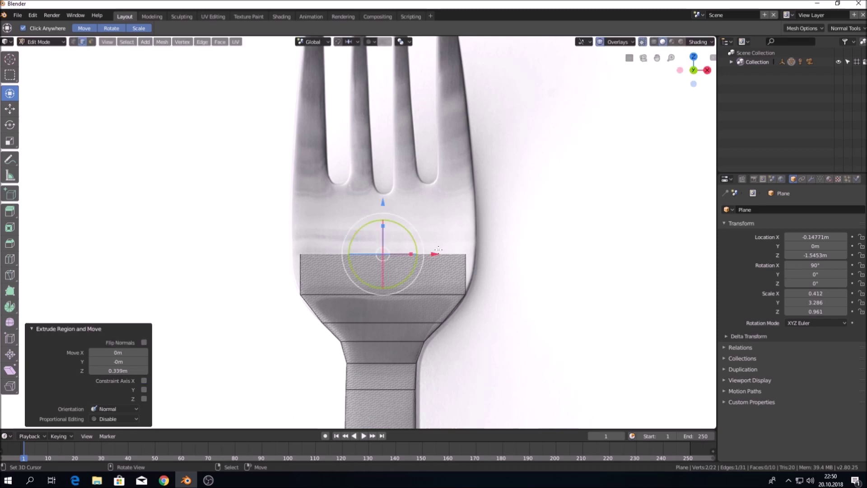
key("s")
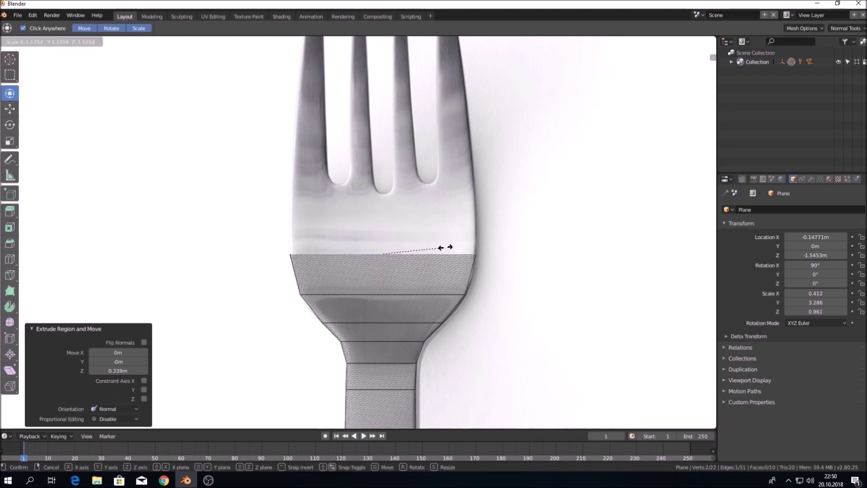
left_click(442, 247)
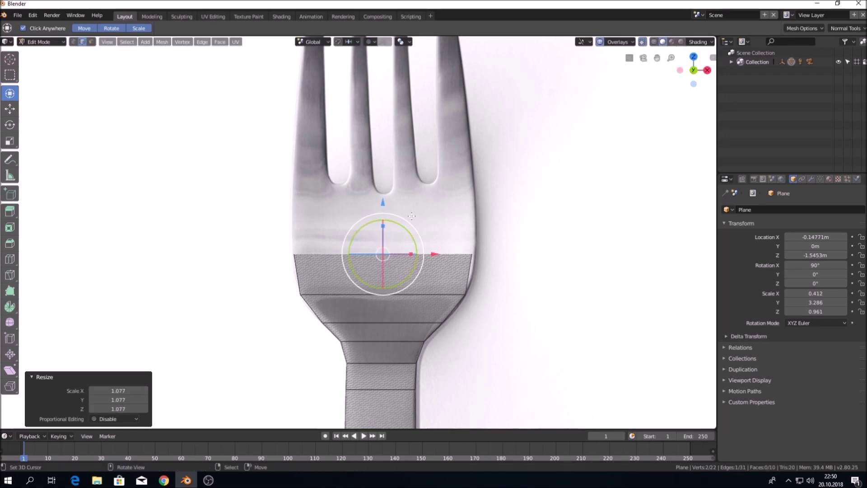
left_click_drag(384, 203, 385, 213)
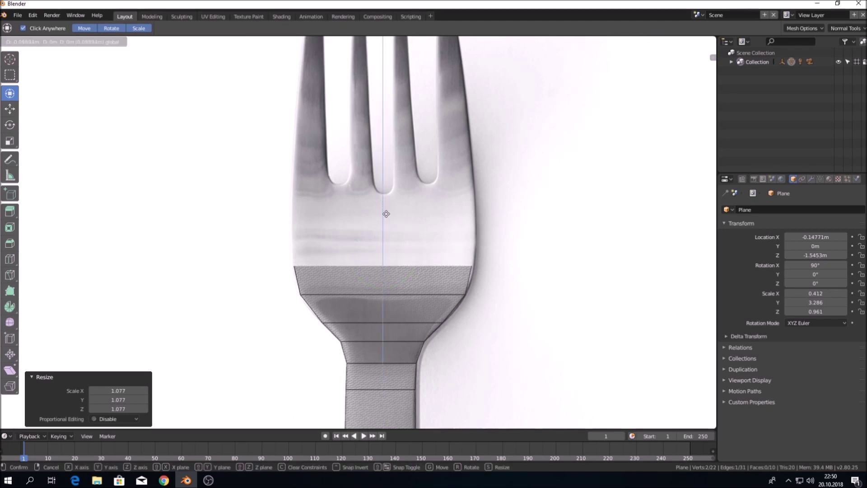
left_click(385, 213)
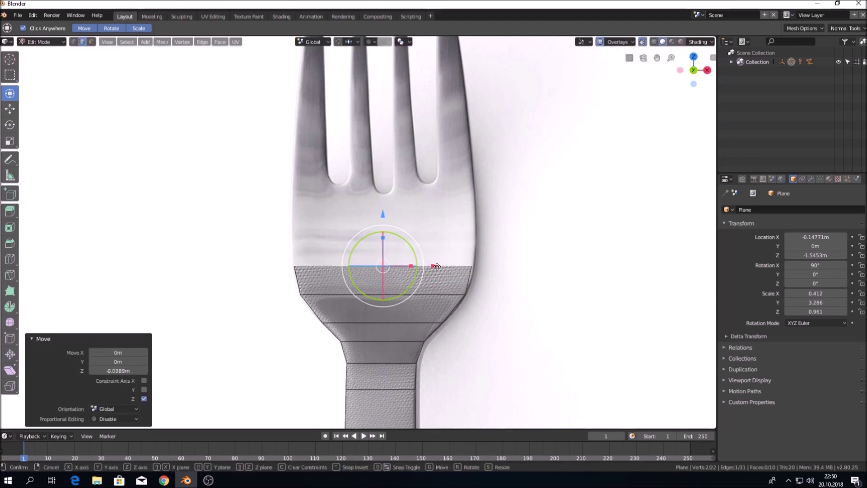
left_click_drag(437, 267, 445, 267)
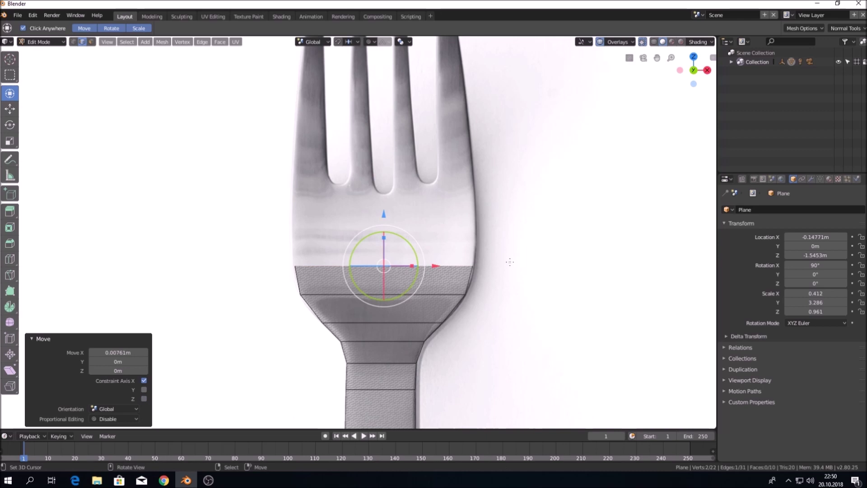
key("s")
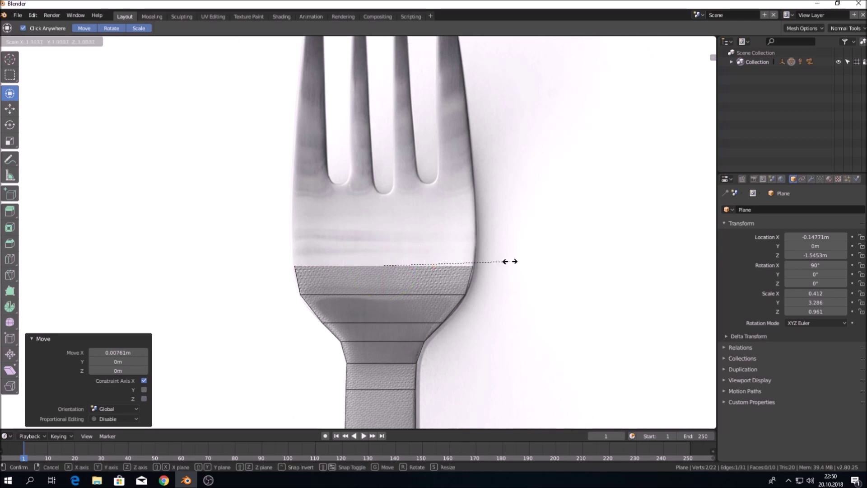
left_click(510, 261)
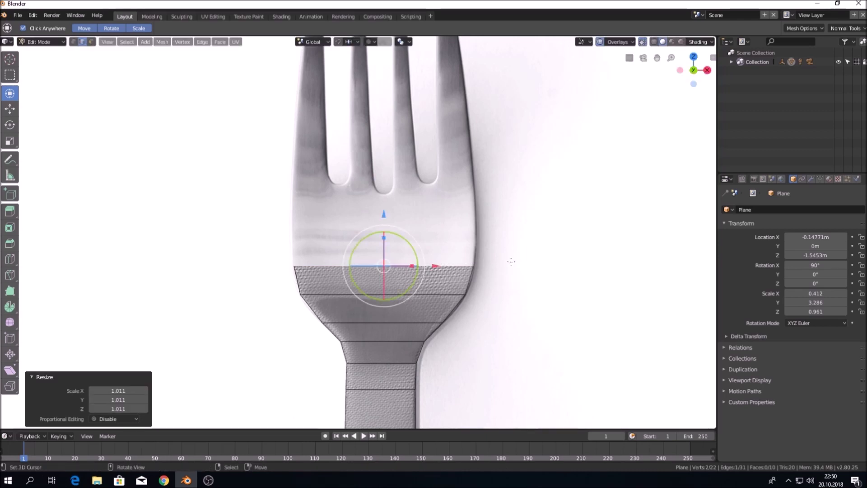
- Extrude a further head row, match its width to the reference, and shift it sideways
key("e")
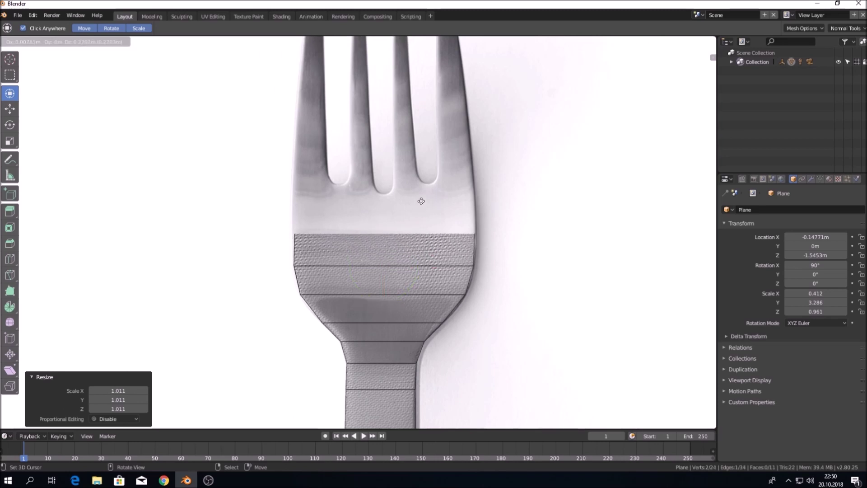
left_click(421, 201)
key("s")
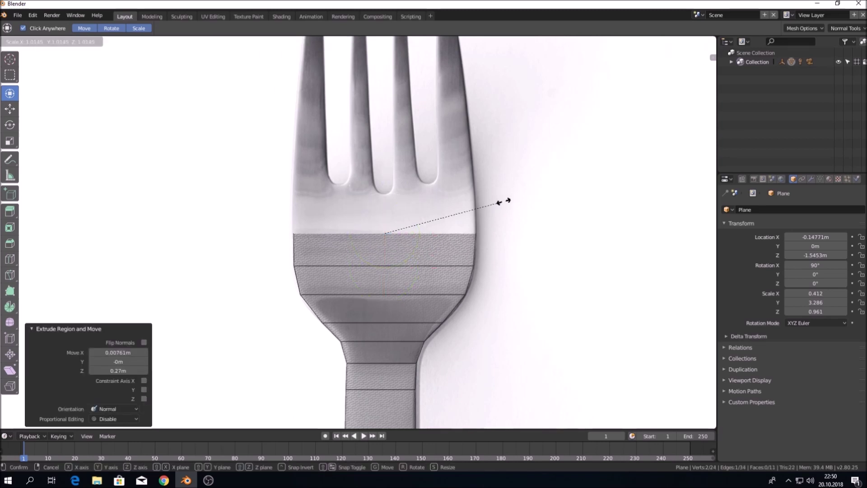
left_click(503, 202)
left_click_drag(445, 233, 442, 234)
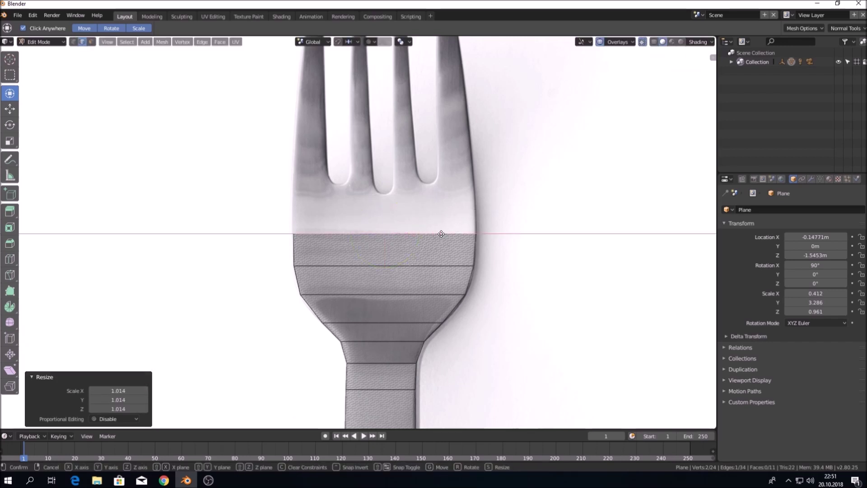
left_click(441, 234)
key("s")
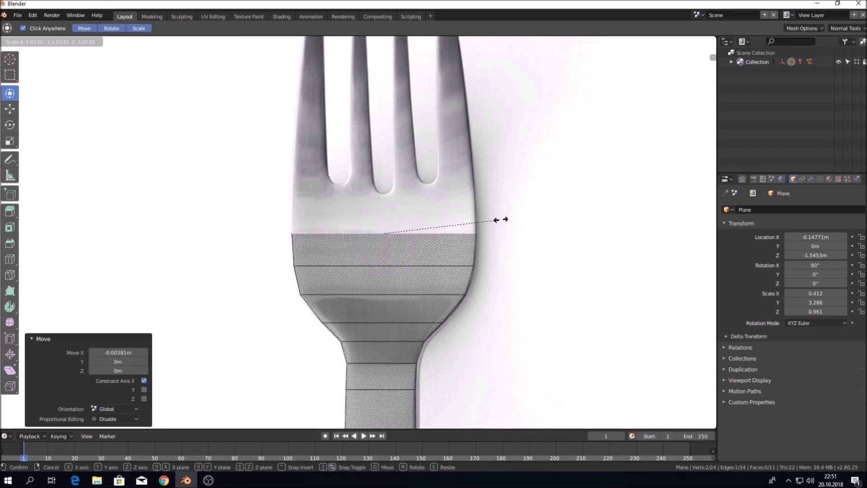
left_click(499, 220)
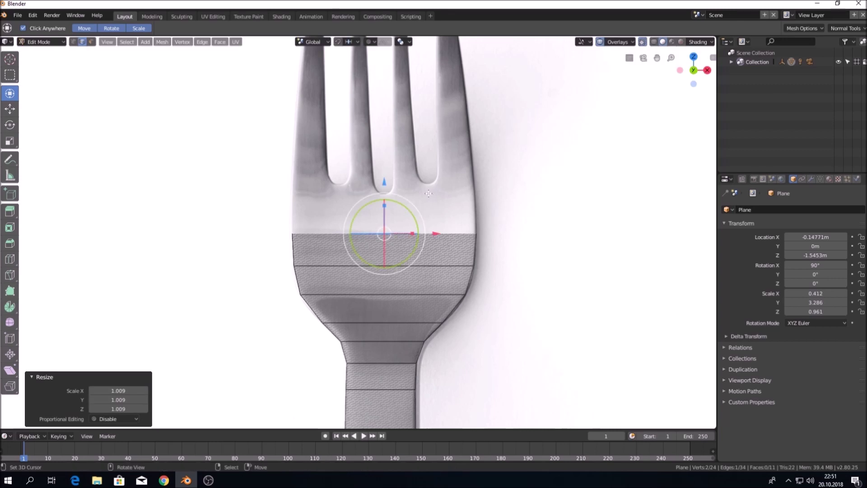
middle_click_drag(438, 173, 431, 234, "shift")
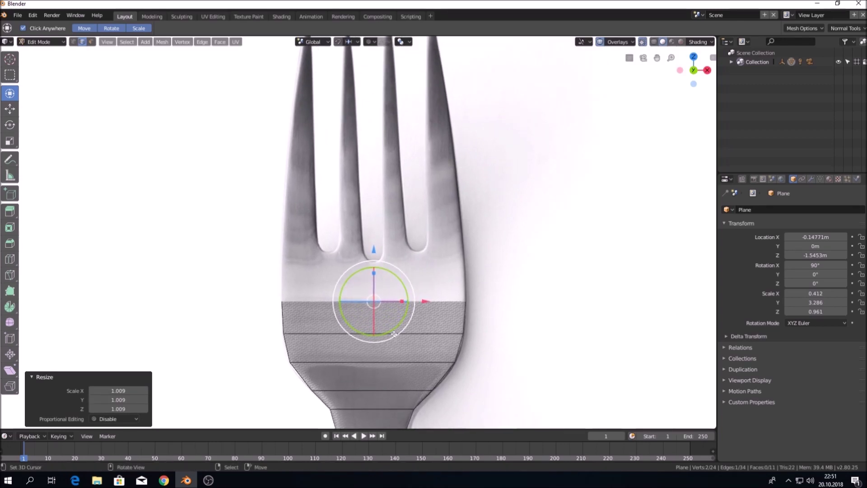
- Extrude two final rows up to the tine base and scale the top edge to 0.993
key("e")
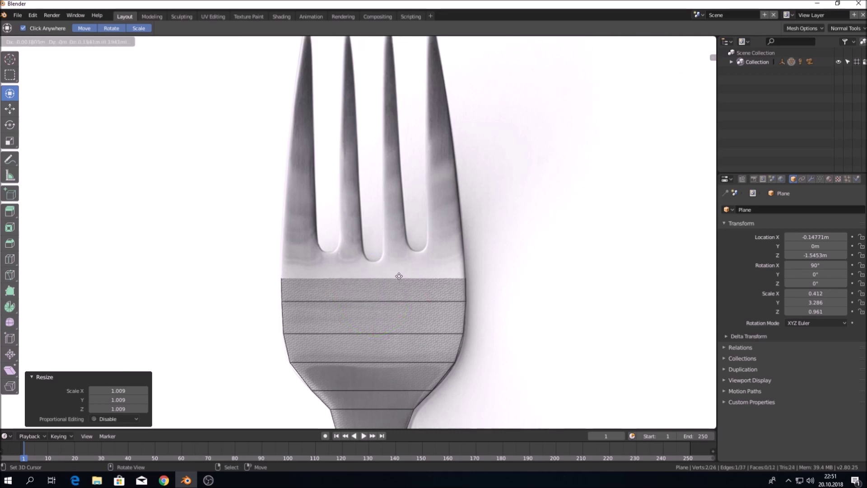
left_click(398, 276)
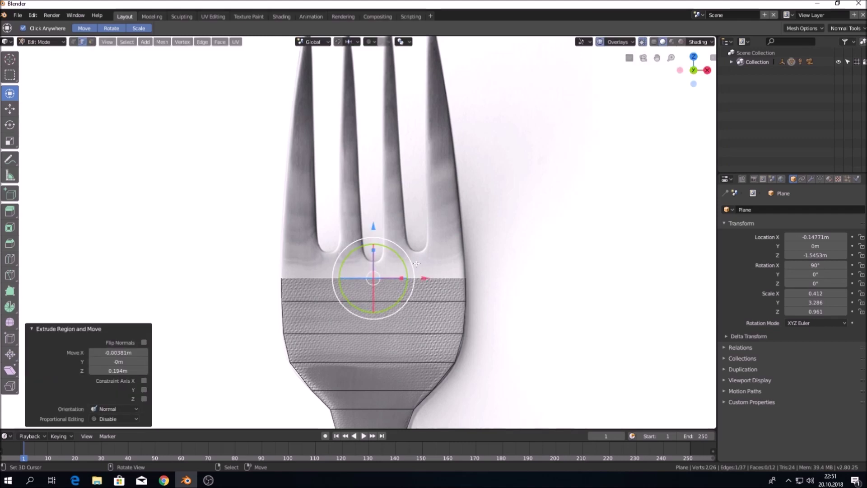
key("e")
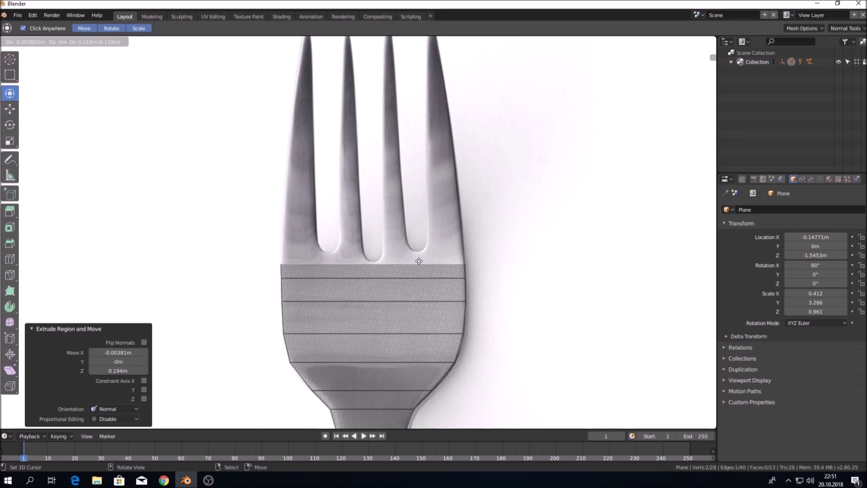
left_click(419, 261)
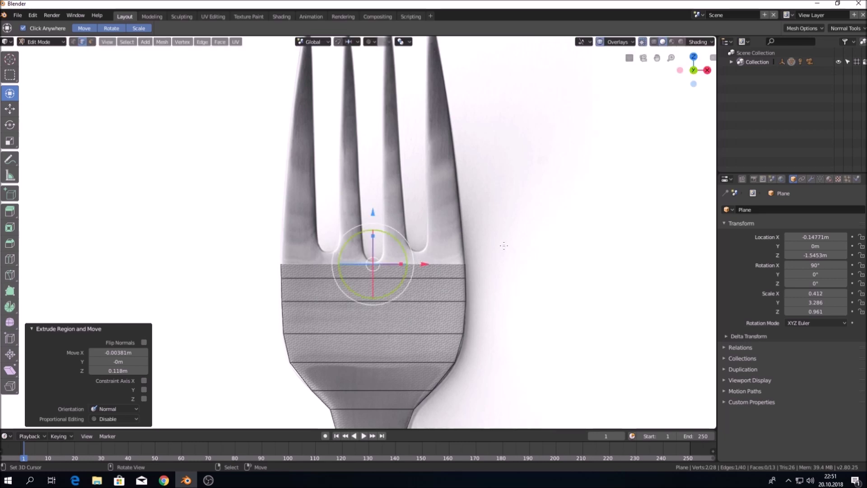
key("s")
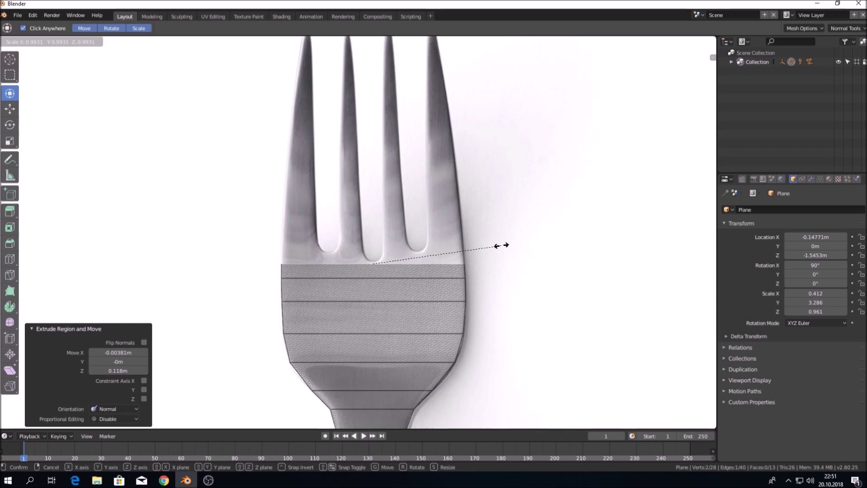
left_click(501, 245)
scroll(441, 218, "down", 3)
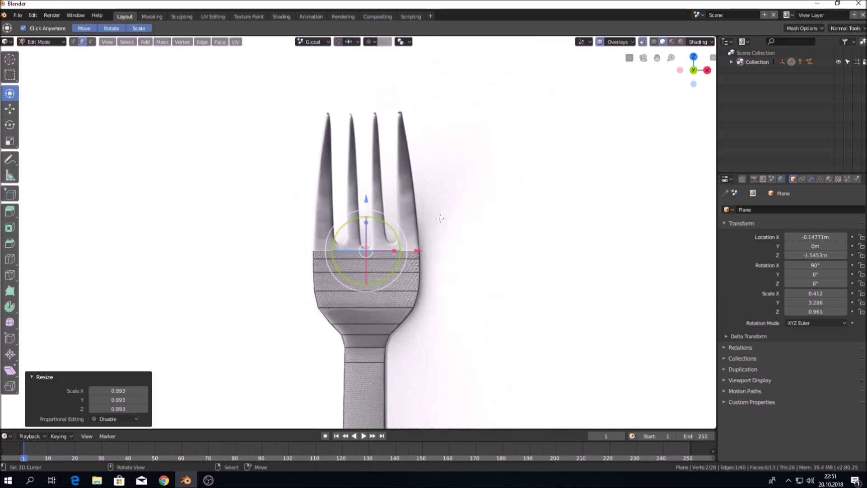
scroll(440, 218, "down", 2)
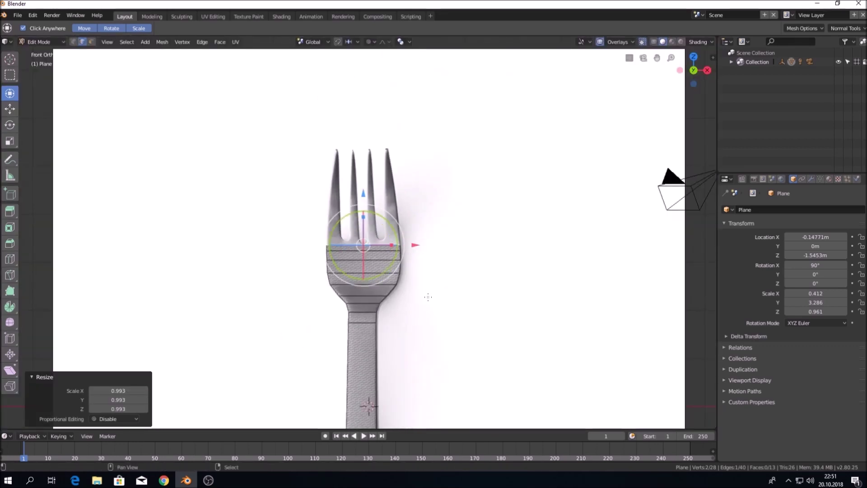
middle_click_drag(431, 290, 433, 151, "shift")
scroll(429, 155, "down", 1)
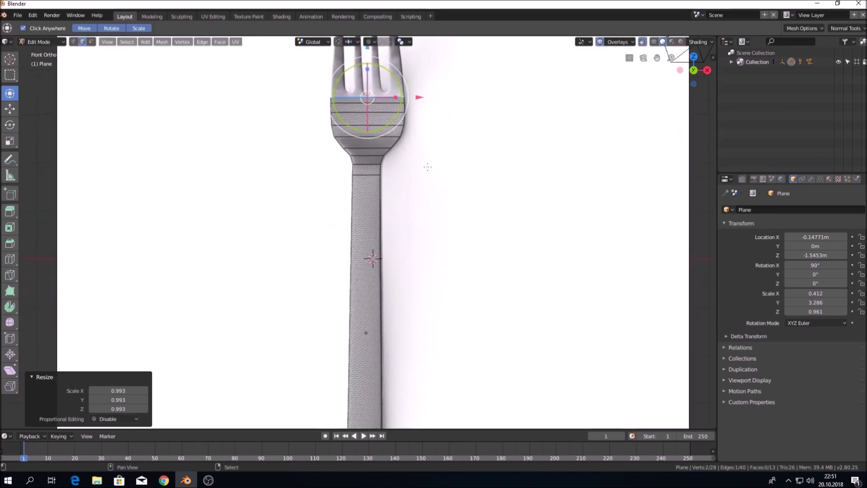
scroll(416, 131, "down", 1)
scroll(414, 136, "down", 2)
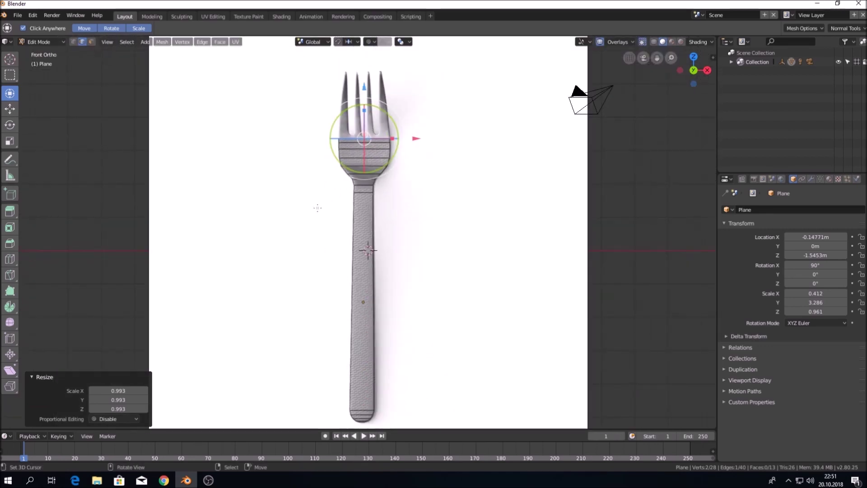
mouse_move(317, 208)
middle_mouse_down()
mouse_move(398, 227)
mouse_move(271, 267)
mouse_move(238, 242)
mouse_move(225, 212)
mouse_move(213, 218)
mouse_move(420, 229)
mouse_move(274, 231)
mouse_move(278, 217)
middle_mouse_up()
scroll(280, 180, "up", 3)
mouse_move(281, 180)
middle_mouse_down()
mouse_move(288, 212)
mouse_move(341, 196)
mouse_move(383, 136)
mouse_move(332, 161)
mouse_move(70, 60)
middle_mouse_up()
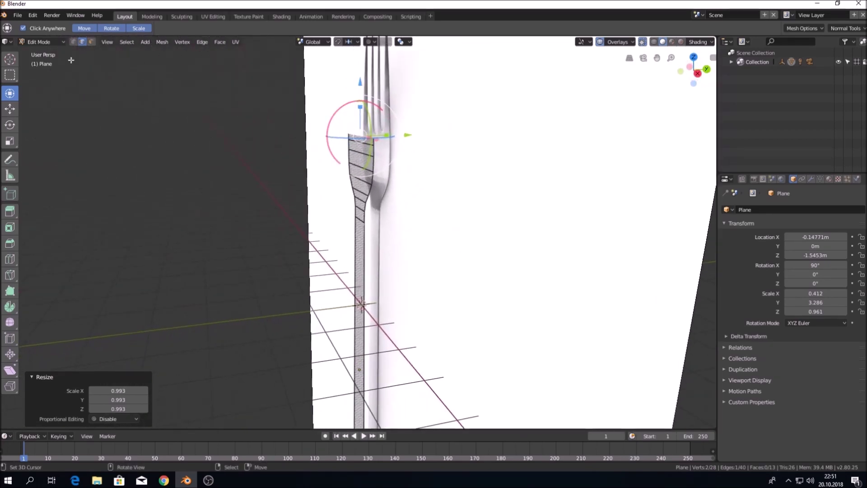
left_click(92, 42)
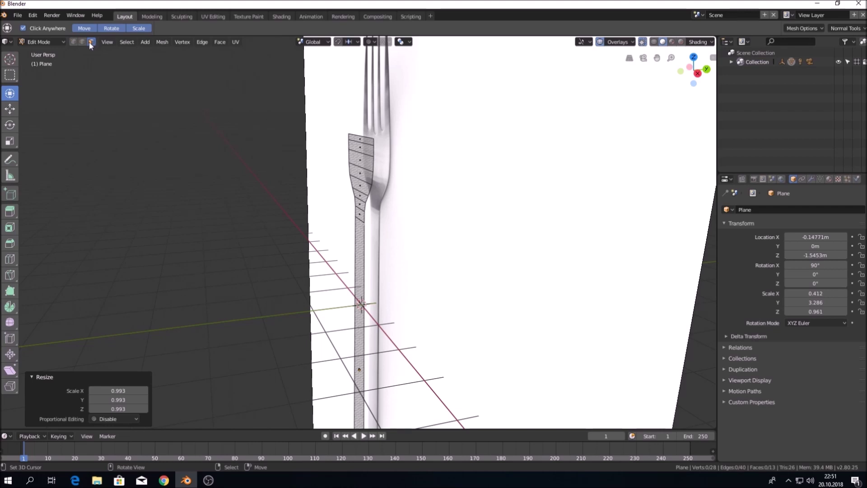
- Select all thirteen fork faces and extrude them 0.13 m along their normals
scroll(411, 218, "down", 2)
scroll(382, 227, "down", 1)
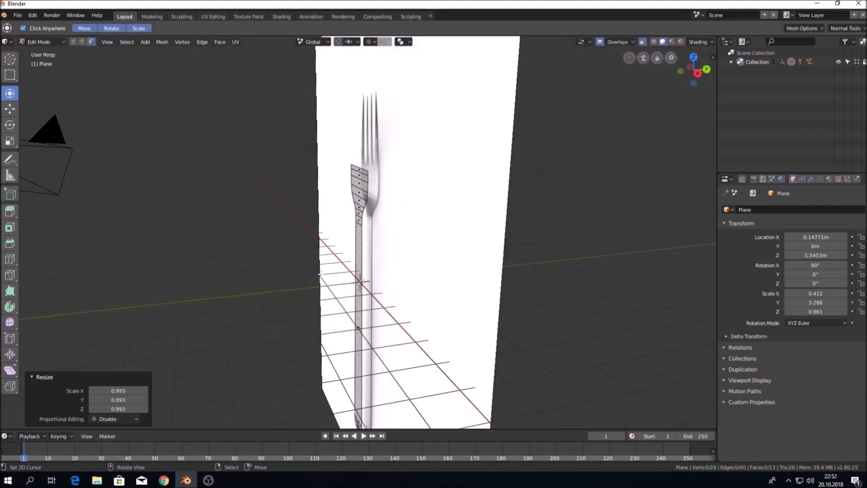
middle_click_drag(321, 272, 328, 244)
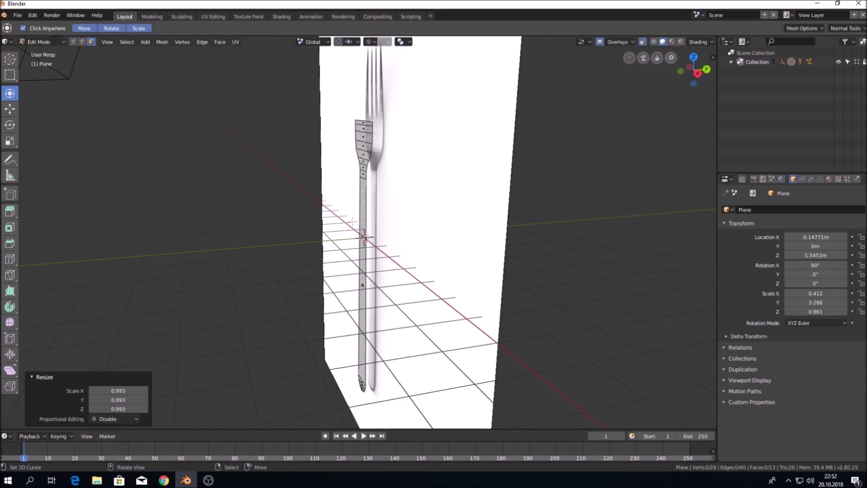
key("a")
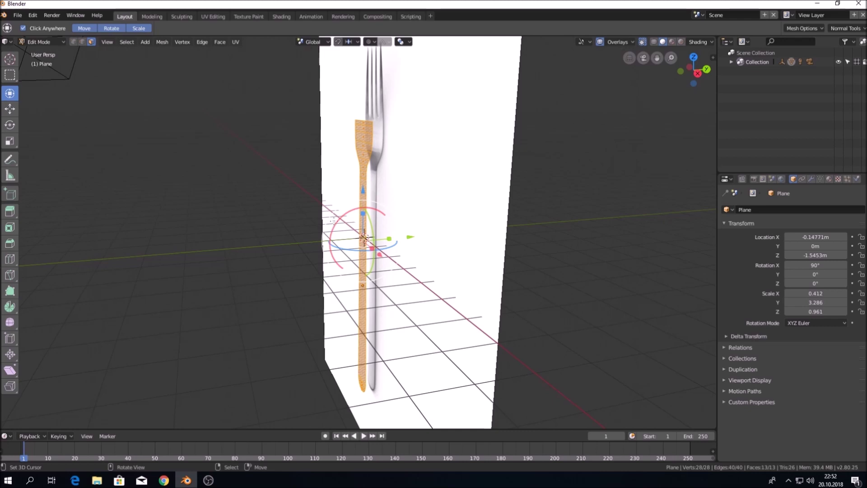
key("e")
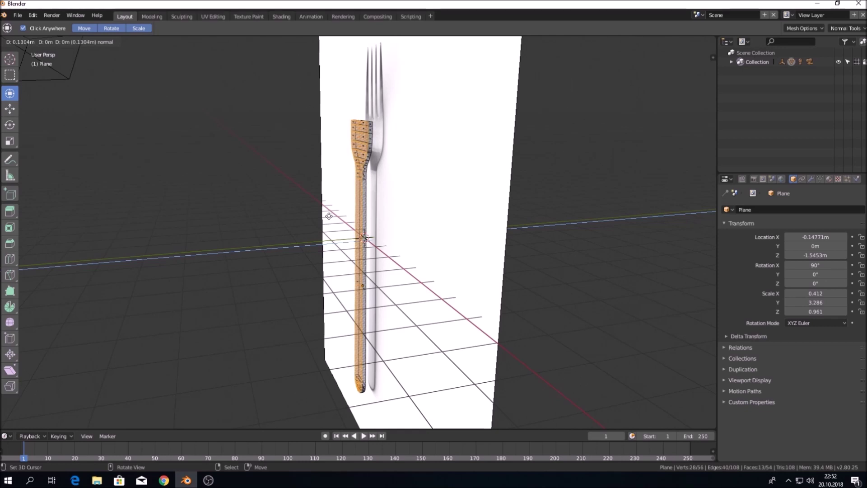
left_click(328, 216)
mouse_move(329, 216)
middle_mouse_down()
mouse_move(561, 211)
mouse_move(497, 266)
mouse_move(492, 189)
middle_mouse_up()
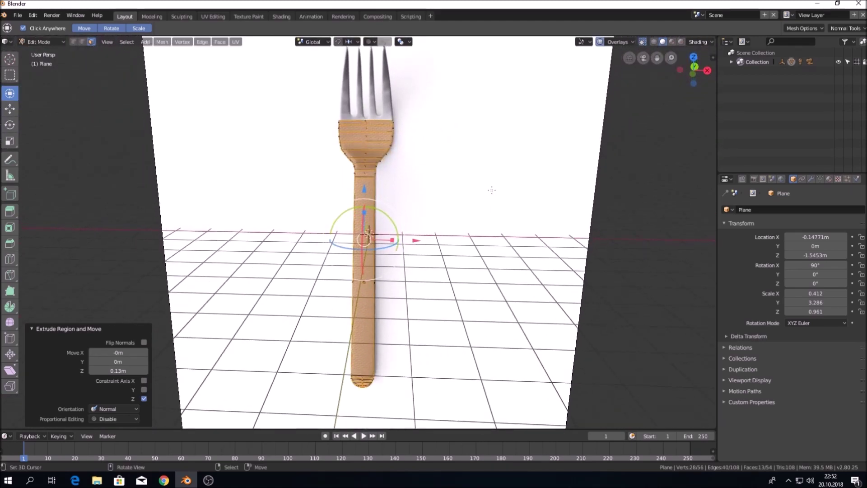
scroll(492, 189, "up", 3)
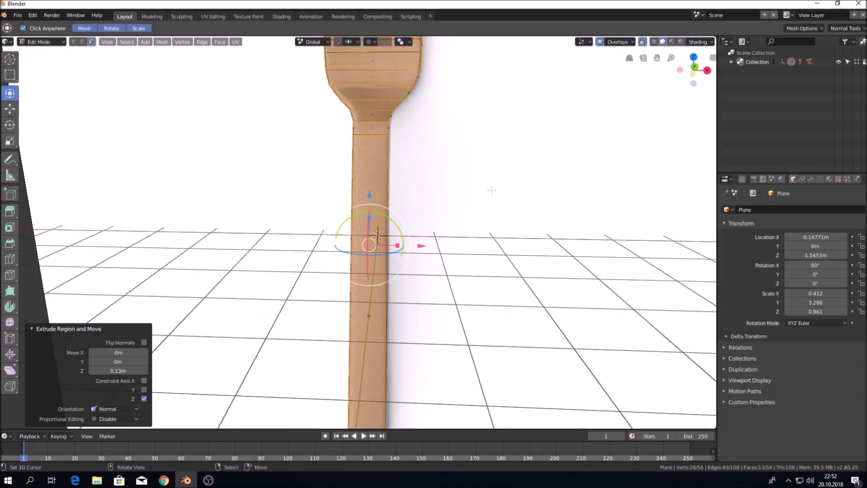
mouse_move(491, 189)
middle_mouse_down()
mouse_move(392, 160)
mouse_move(468, 104)
mouse_move(471, 173)
mouse_move(469, 159)
middle_mouse_up()
scroll(467, 105, "down", 3)
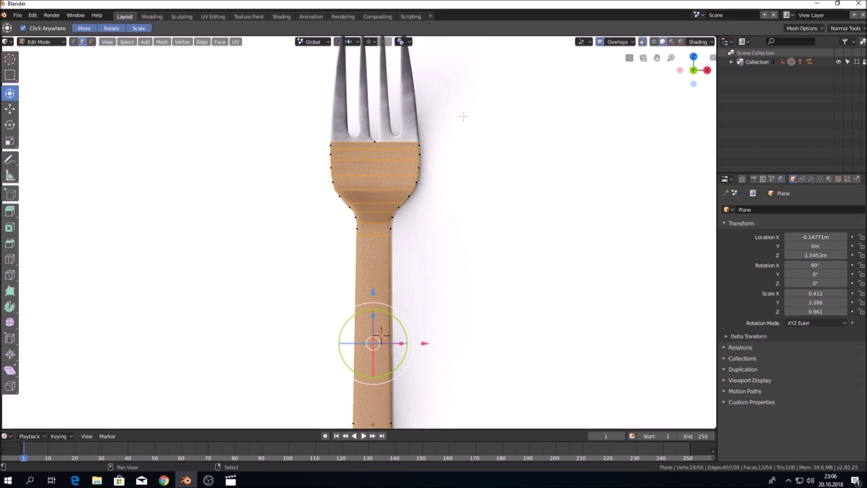
middle_click_drag(464, 128, 450, 216, "shift")
- Cut three unslid lengthwise edge loops: down the centre, the right side, and the left
scroll(450, 215, "up", 3)
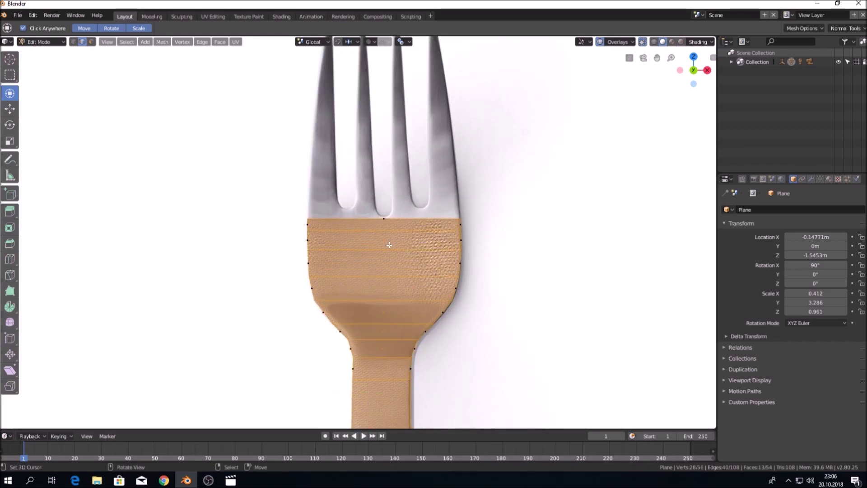
key("ctrl+r")
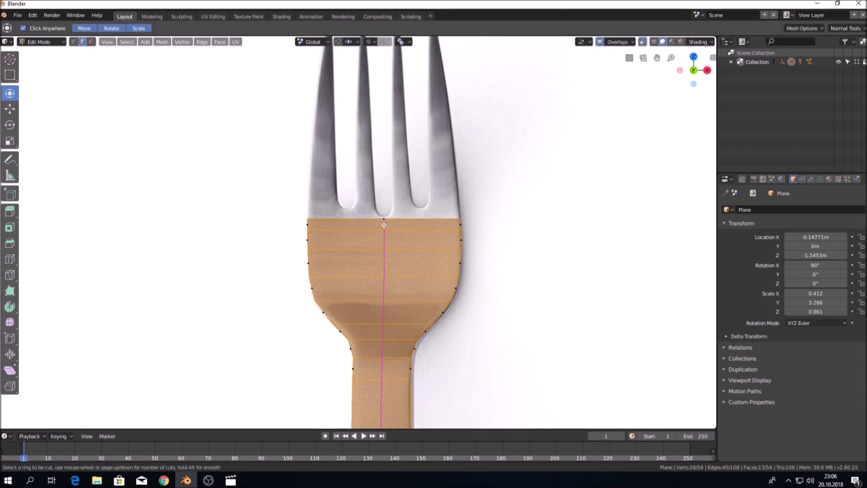
left_click(384, 225)
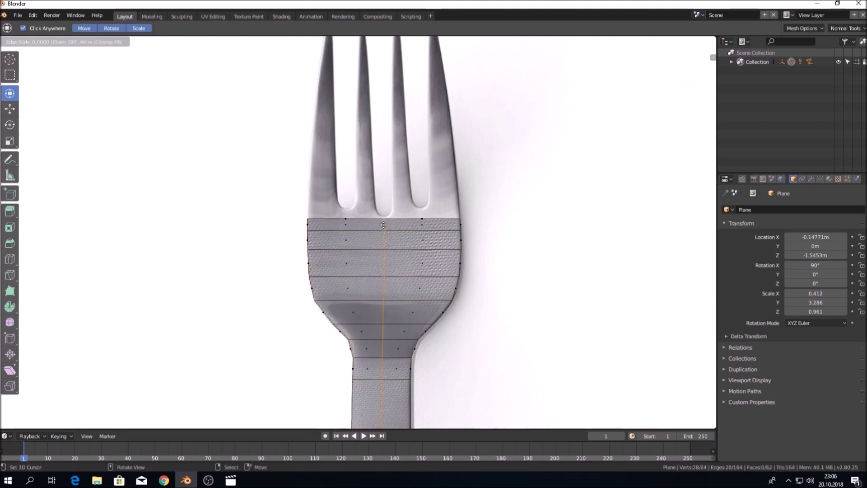
left_click(384, 225)
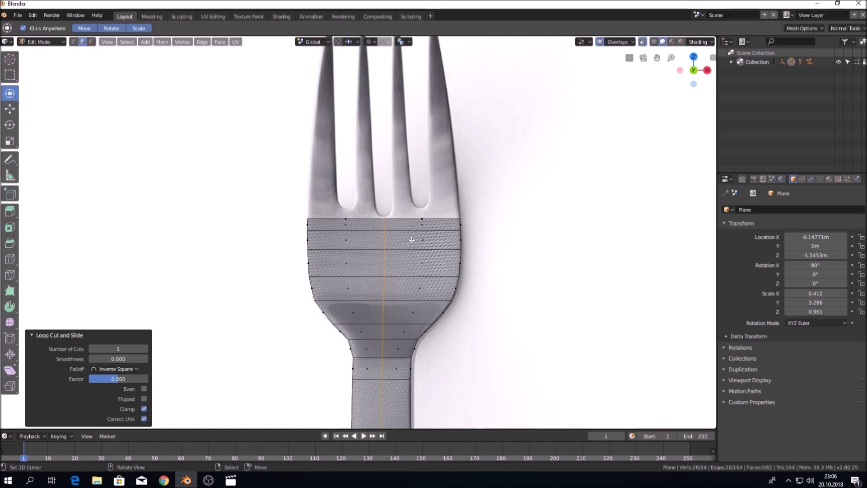
key("ctrl")
key("ctrl+r")
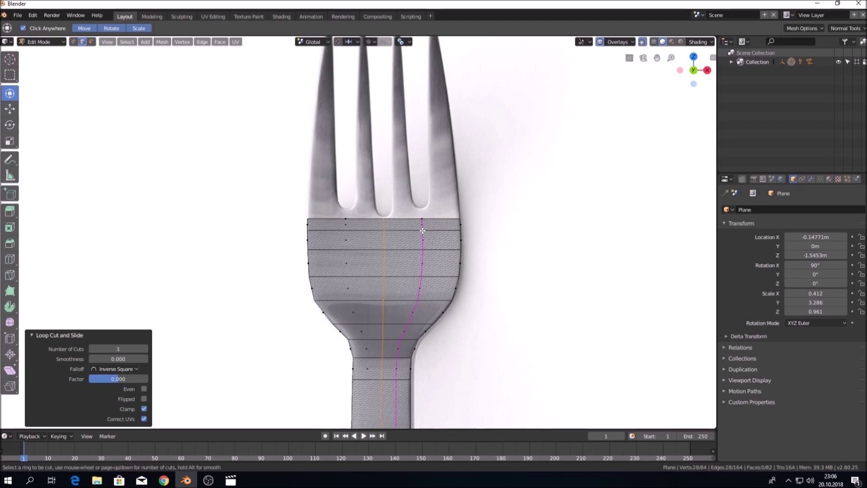
left_click(422, 231)
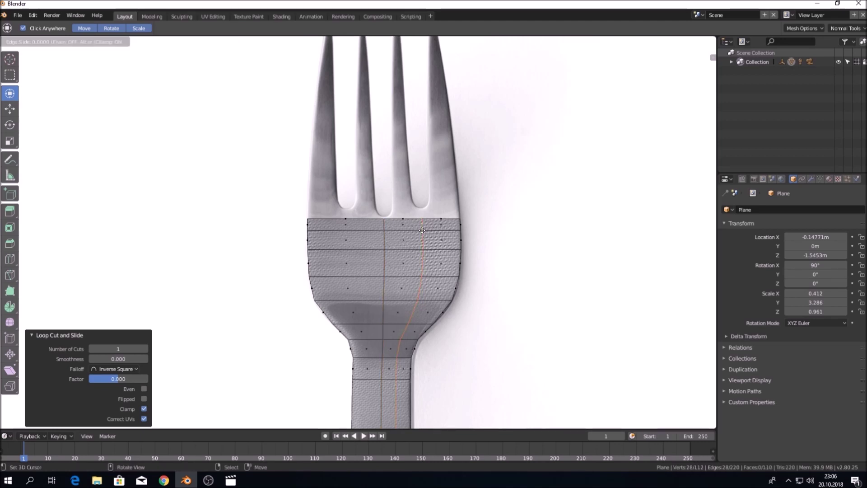
right_click(422, 230)
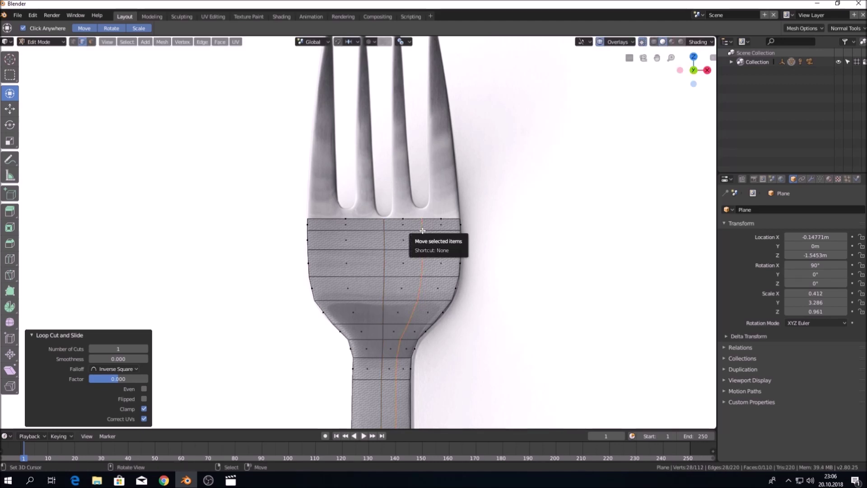
key("ctrl+r")
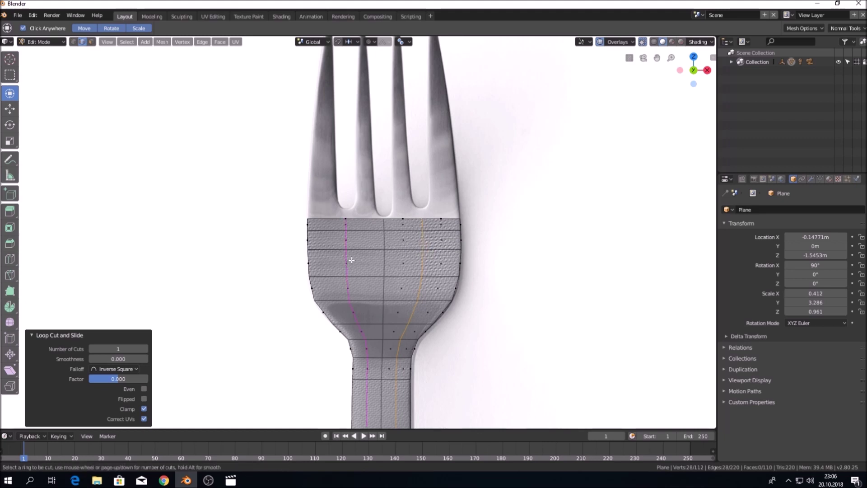
left_click(351, 260)
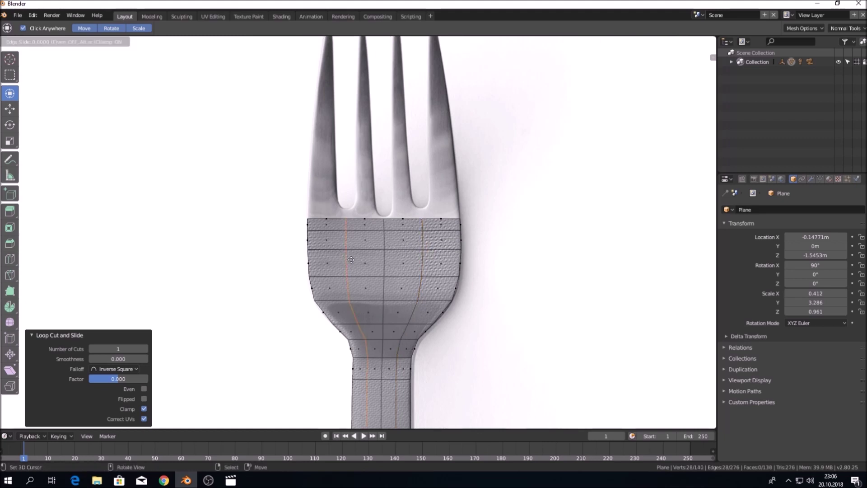
right_click(352, 260)
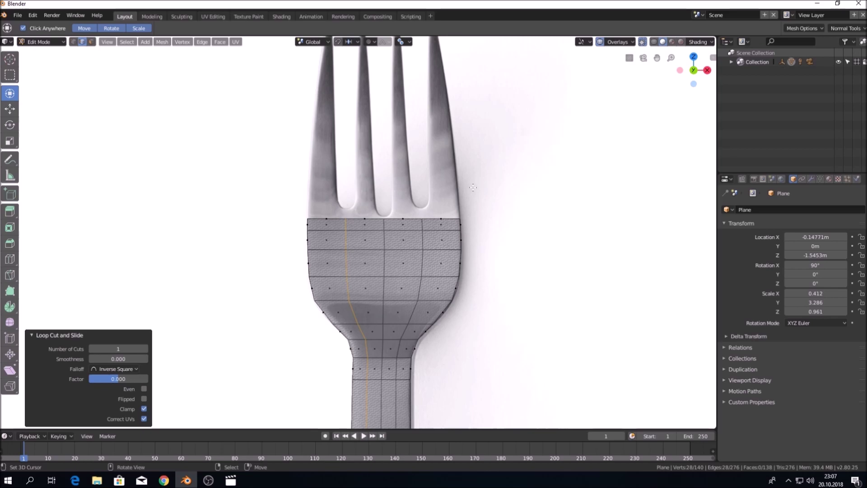
mouse_move(473, 187)
middle_mouse_down()
mouse_move(439, 212)
mouse_move(447, 241)
mouse_move(475, 192)
middle_mouse_up()
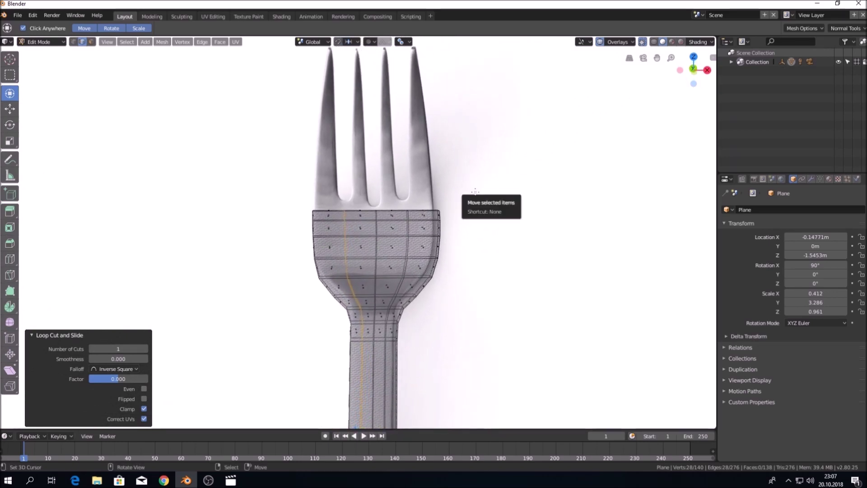
- Orbit to an angled perspective of the fork and switch to Face select mode
mouse_move(475, 192)
middle_mouse_down()
mouse_move(496, 147)
mouse_move(399, 166)
middle_mouse_up()
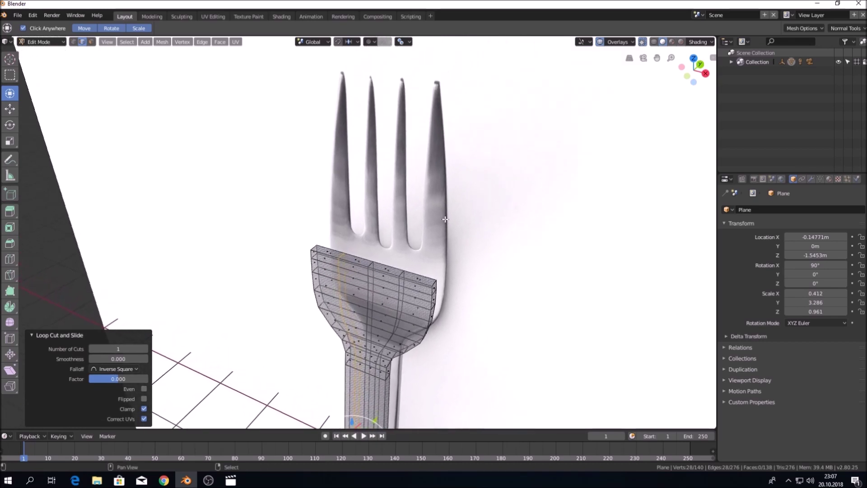
left_click(92, 42)
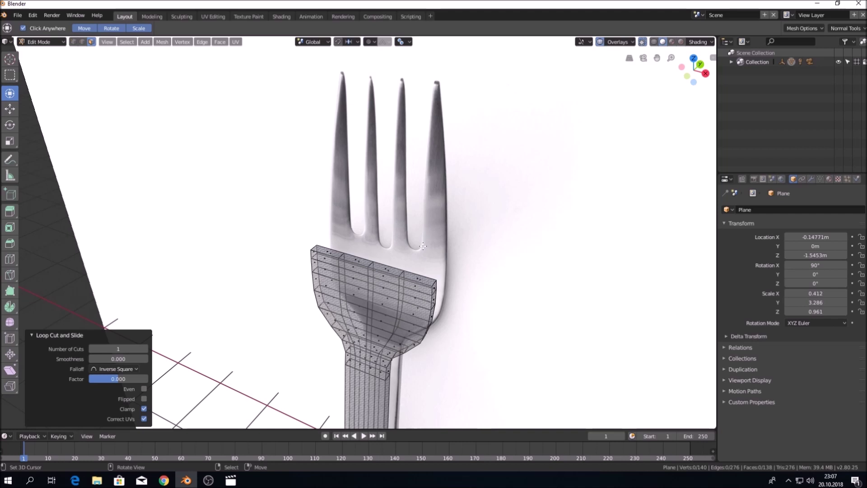
key("z")
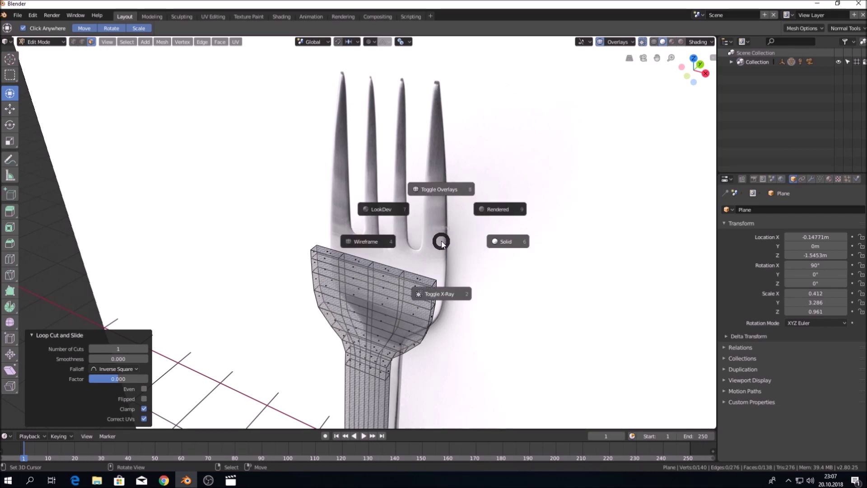
- Turn off X-Ray, select the top-left face of the fork head and inset it
left_click(438, 295)
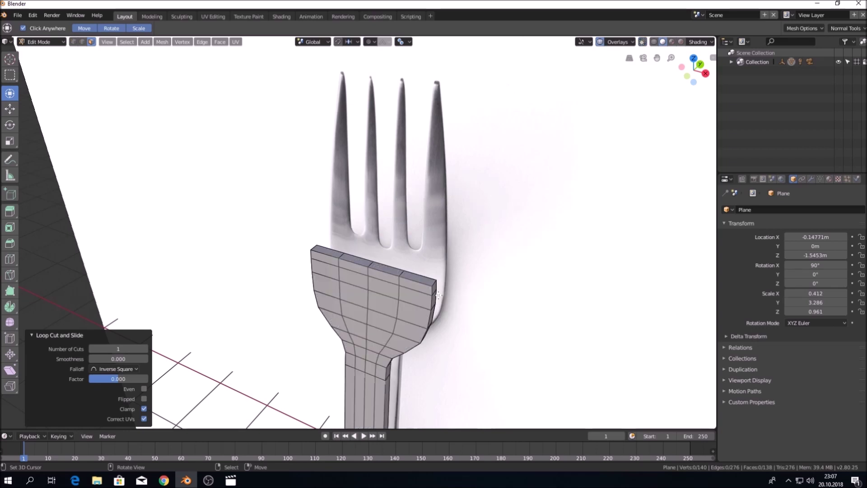
scroll(442, 289, "up", 2)
scroll(445, 285, "up", 2)
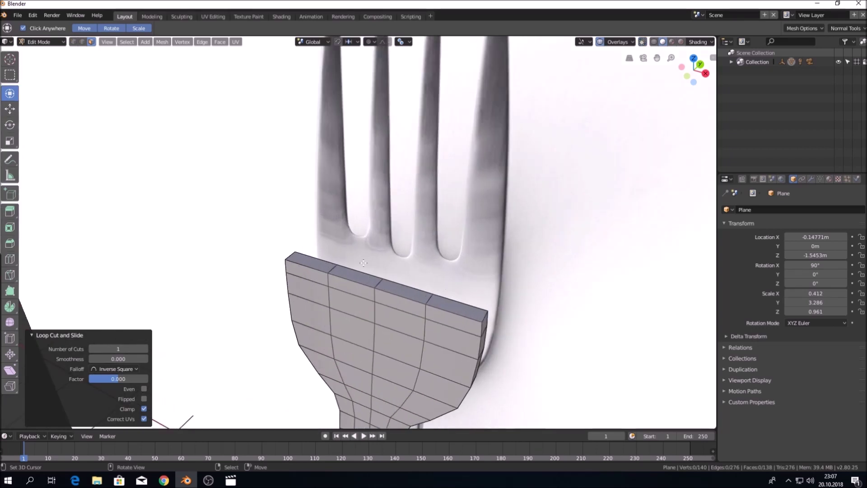
left_click(324, 267)
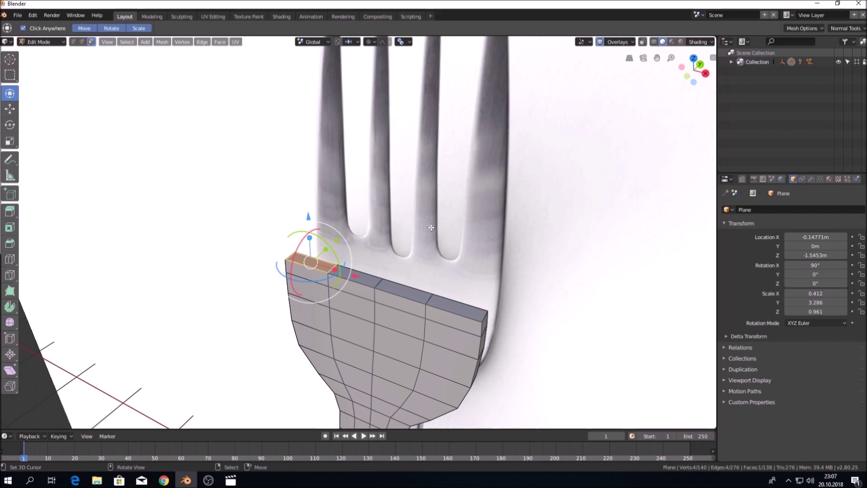
key("i")
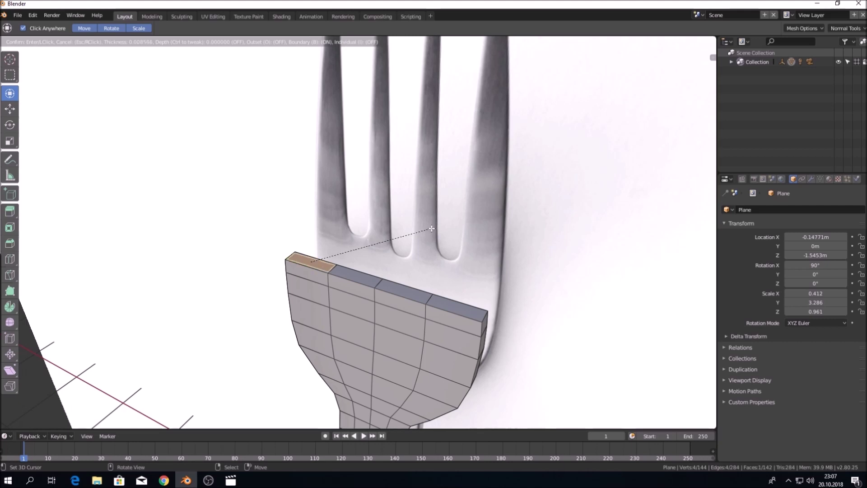
key("Escape")
key("KP_Decimal")
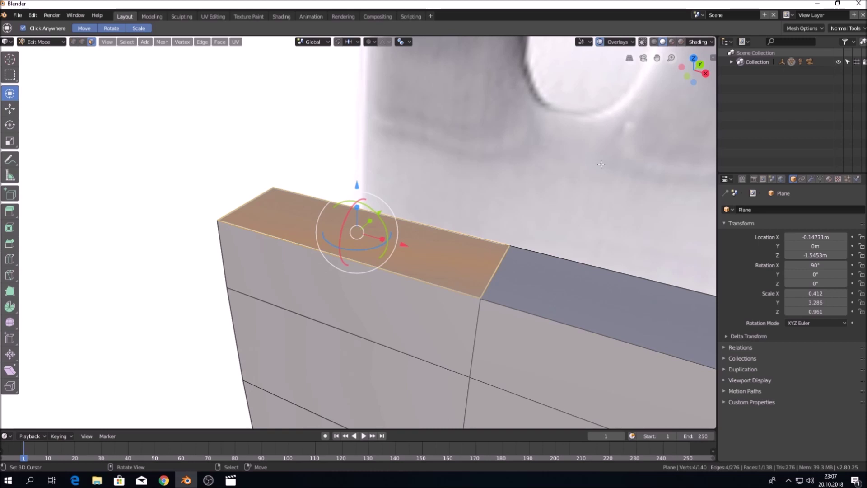
key("i")
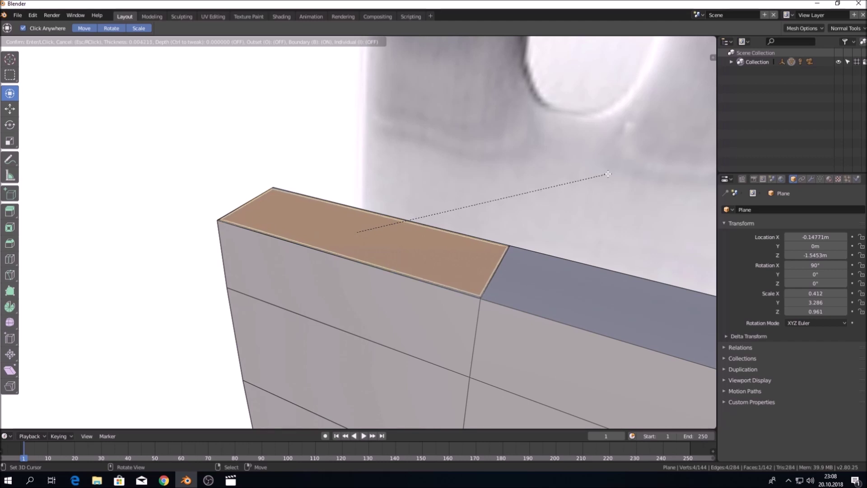
left_click(608, 173)
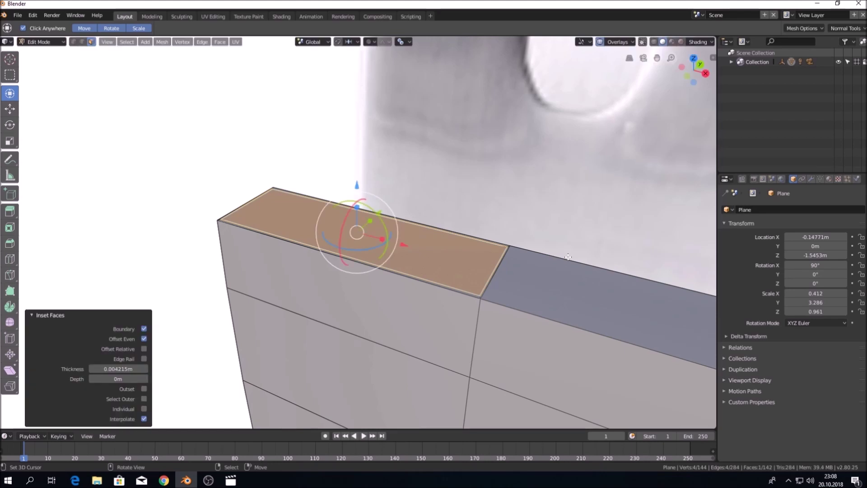
- Inset the second, third and fourth top faces of the fork head
left_click(566, 282)
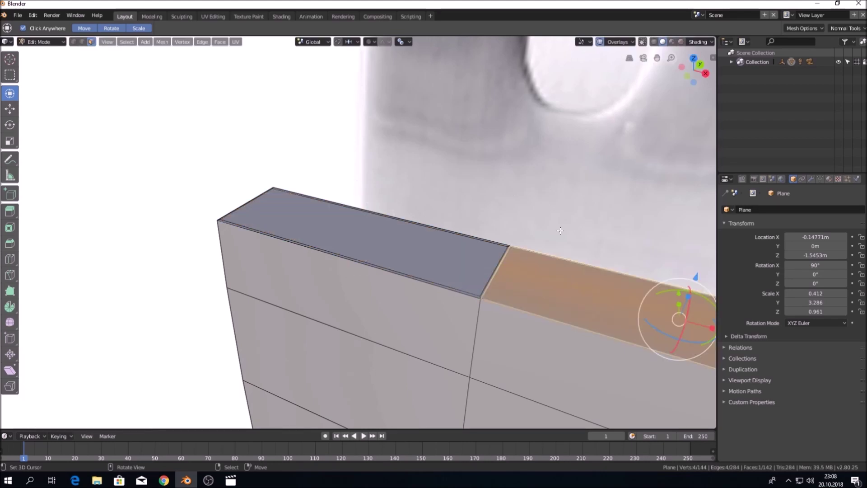
key("KP_Decimal")
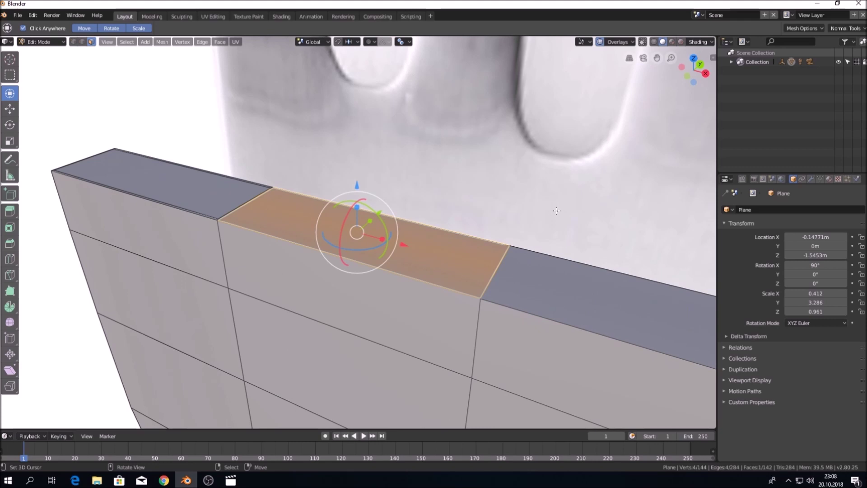
key("i")
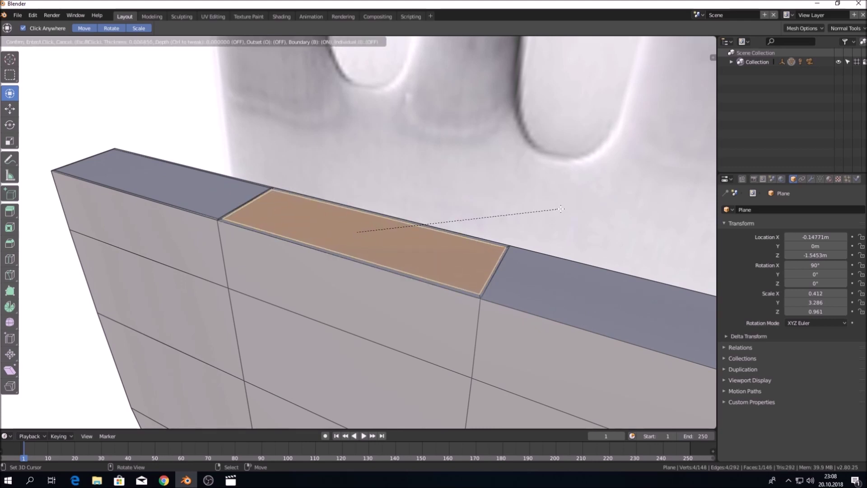
left_click(561, 208)
left_click(556, 280)
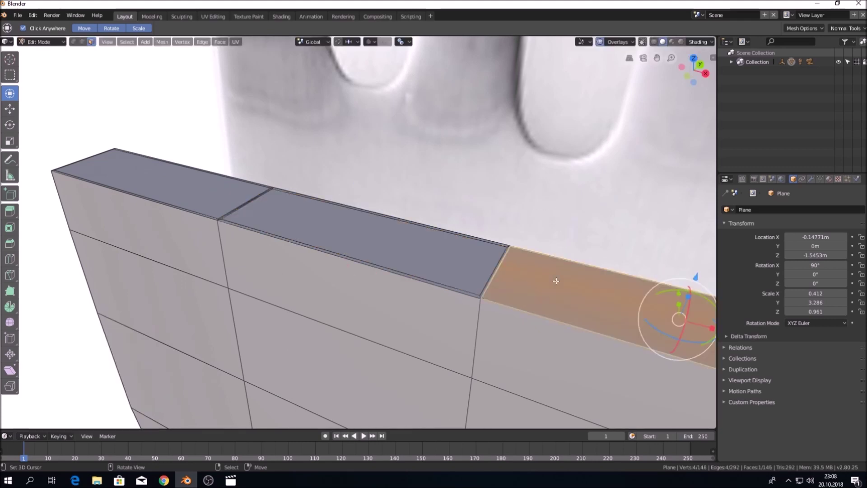
key("KP_Decimal")
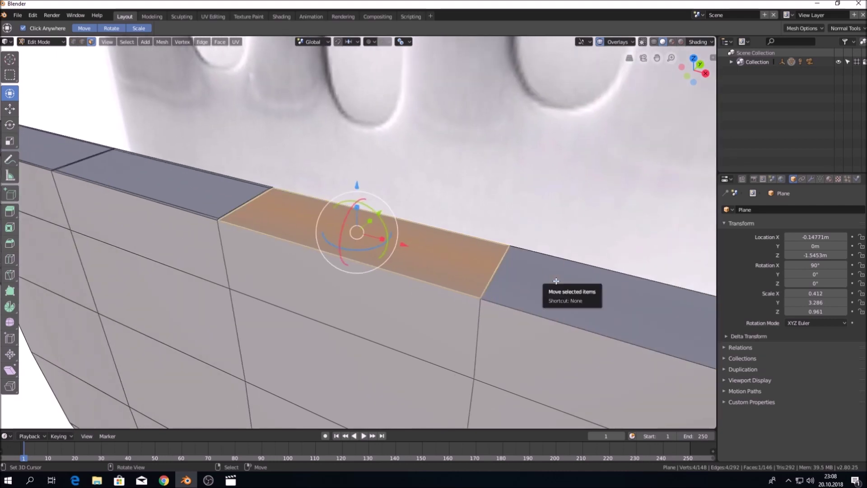
key("i")
left_click(559, 282)
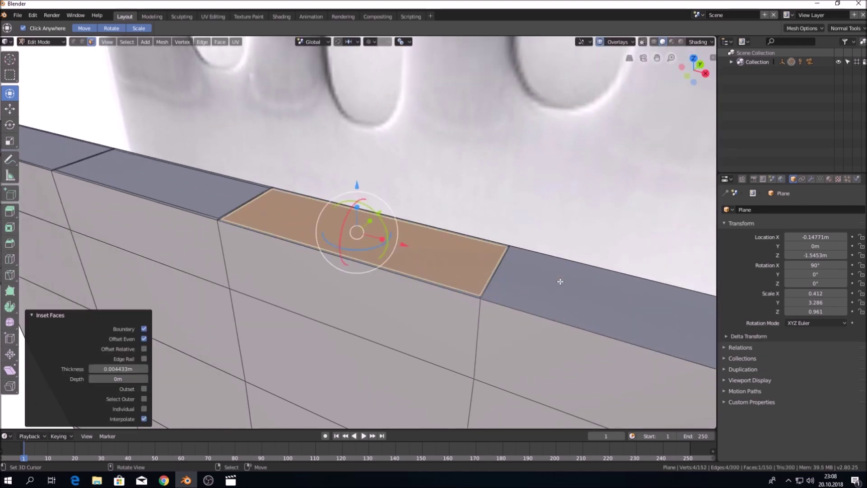
key("KP_Decimal")
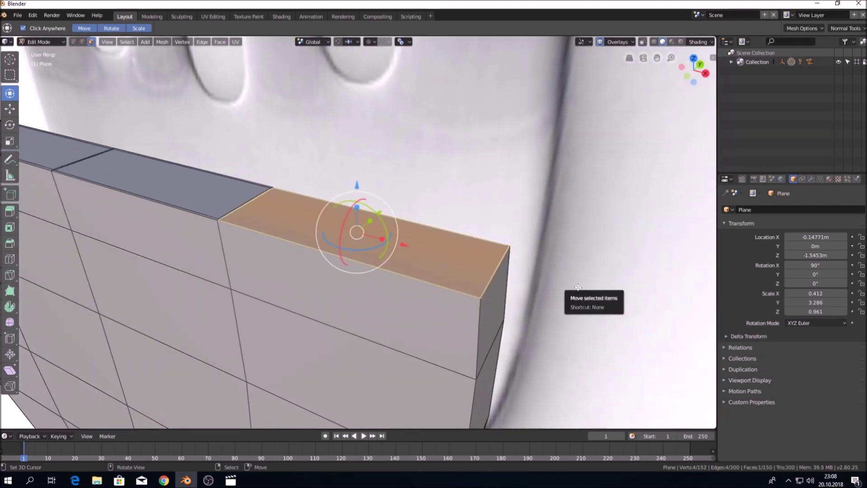
key("i")
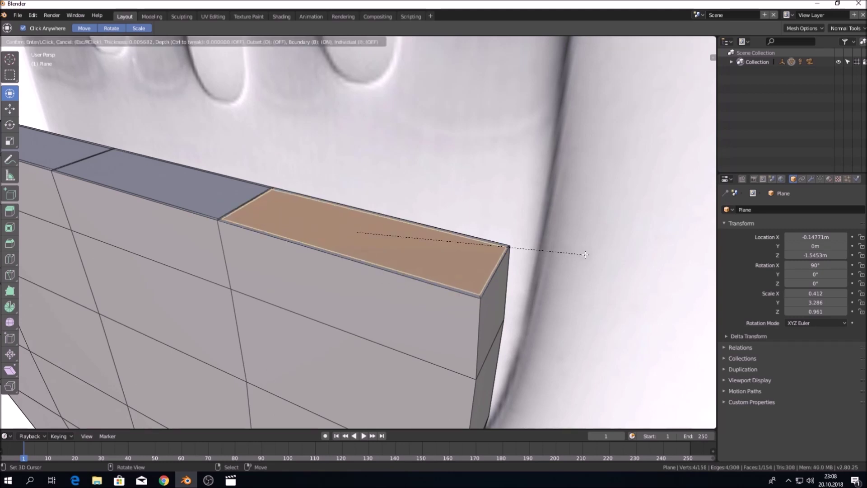
left_click(585, 254)
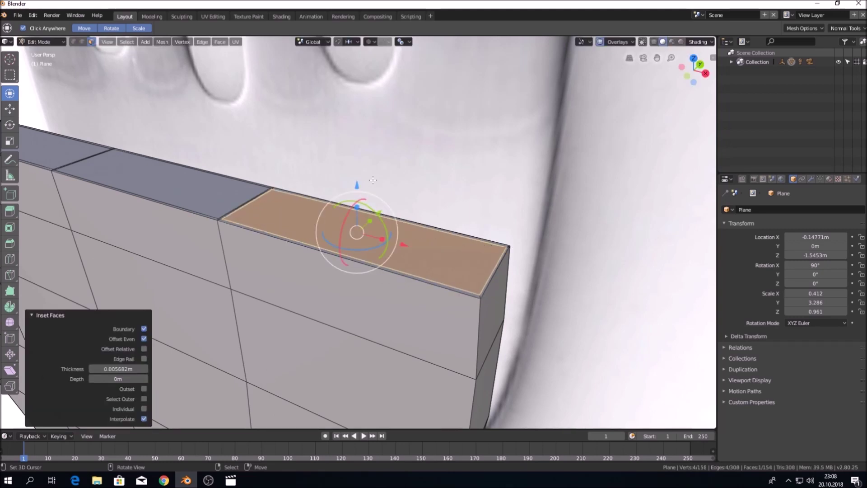
- Orbit to see all four inset faces and select the first two
mouse_move(308, 168)
middle_mouse_down()
mouse_move(322, 137)
mouse_move(283, 145)
middle_mouse_up()
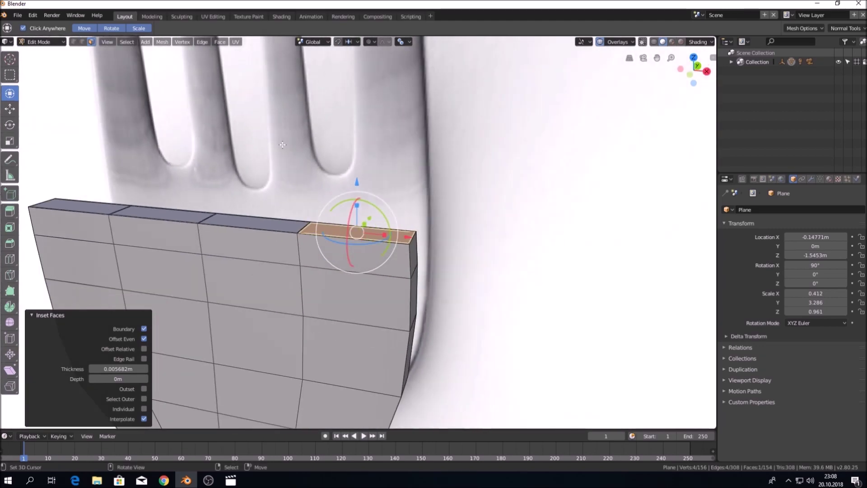
middle_click_drag(207, 156, 220, 182)
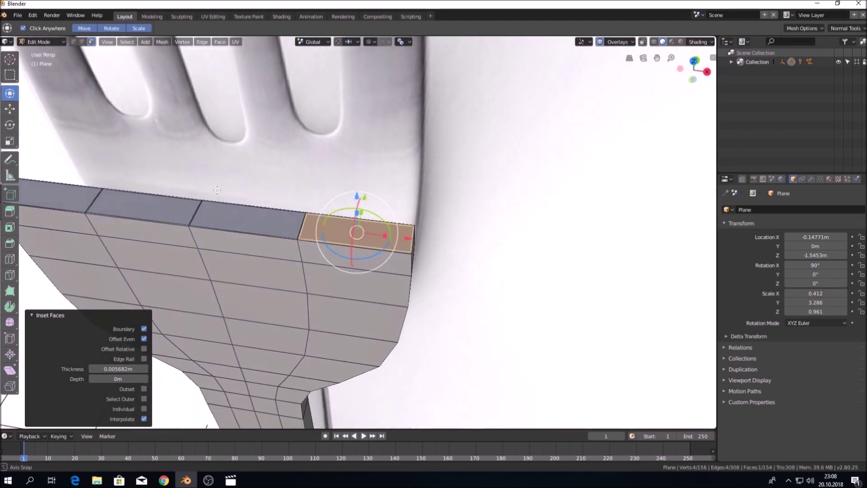
middle_click_drag(220, 182, 337, 173)
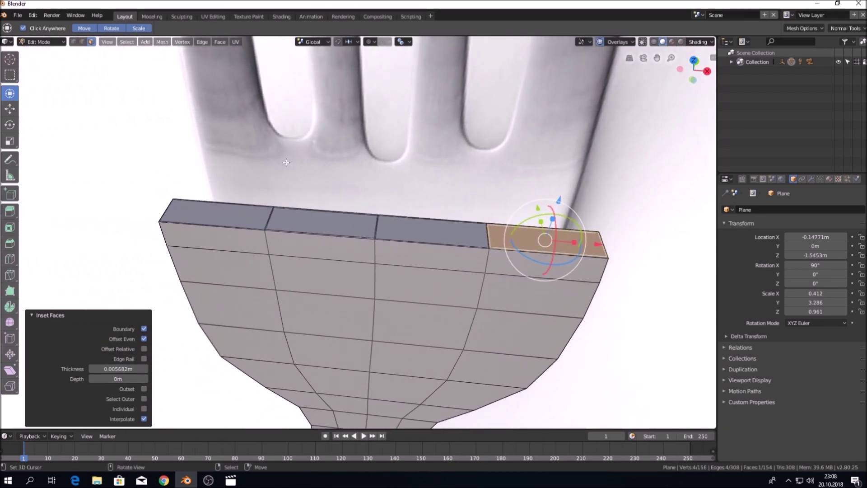
left_click(248, 214)
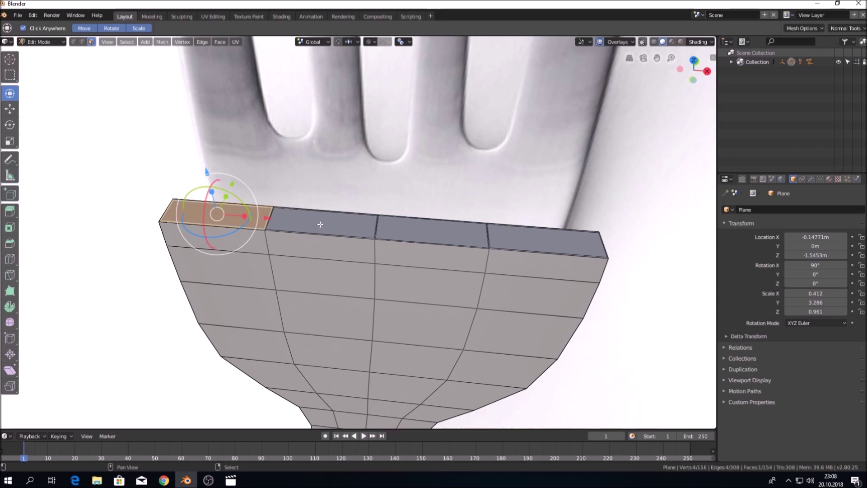
left_click(320, 224, "shift")
- Select all four top faces and pull them upward in front view
left_click(432, 229, "shift")
left_click(504, 232, "shift")
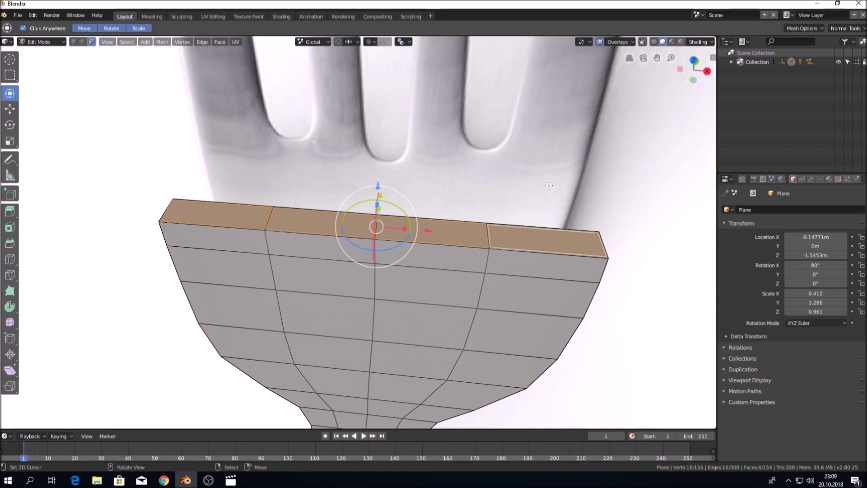
key("KP_1")
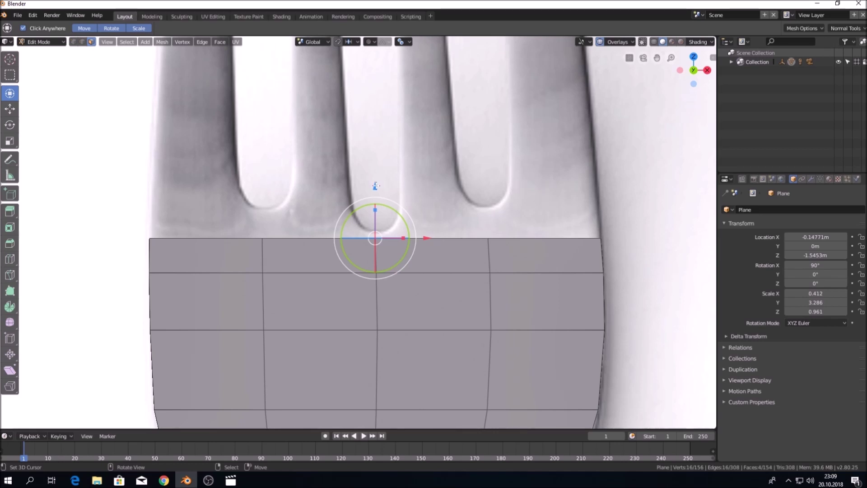
left_click_drag(375, 186, 382, 154)
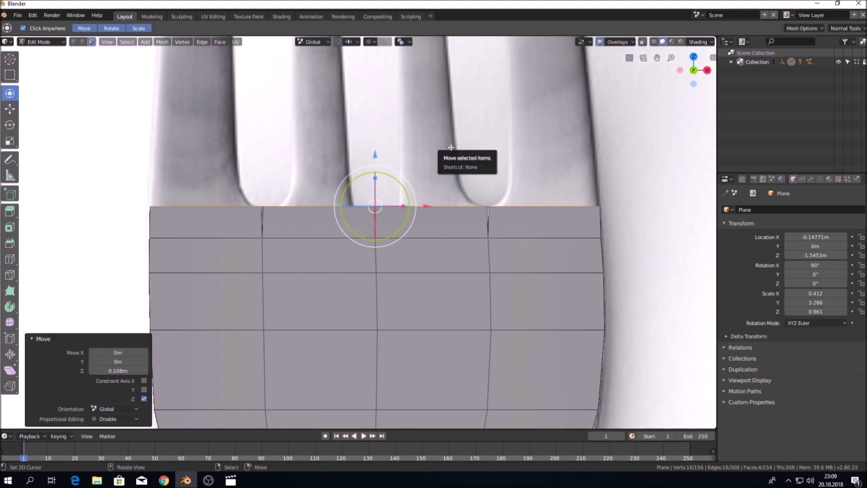
- Reframe the fork head against the reference image and check the Snapping settings
mouse_move(465, 145)
middle_mouse_down()
mouse_move(500, 171)
mouse_move(355, 203)
middle_mouse_up()
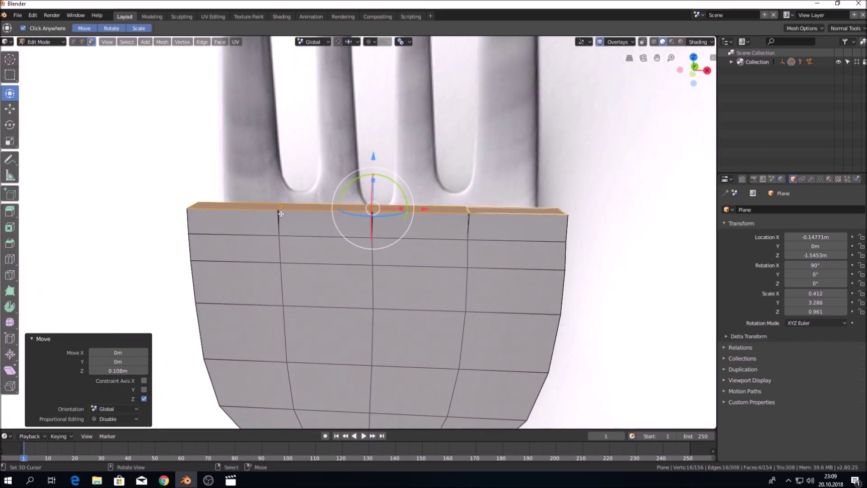
middle_click_drag(281, 167, 311, 164)
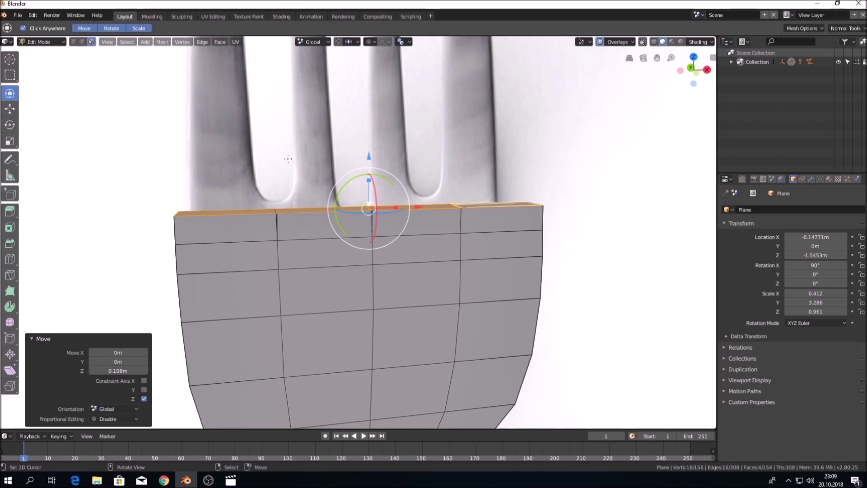
mouse_move(274, 150)
middle_mouse_down()
mouse_move(294, 163)
mouse_move(291, 153)
middle_mouse_up()
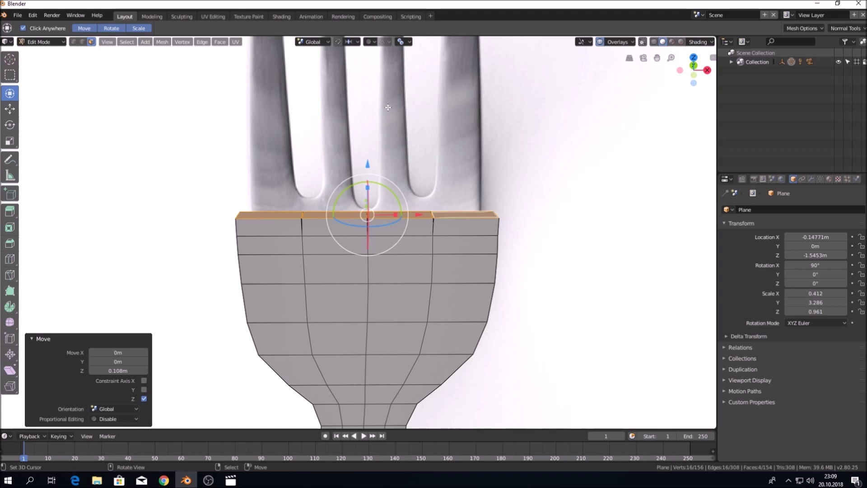
scroll(415, 135, "down", 2)
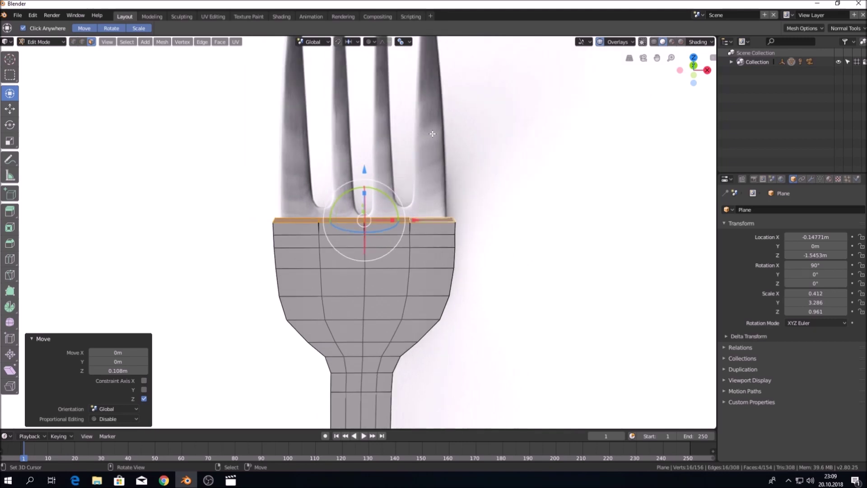
scroll(432, 134, "up", 3, "shift")
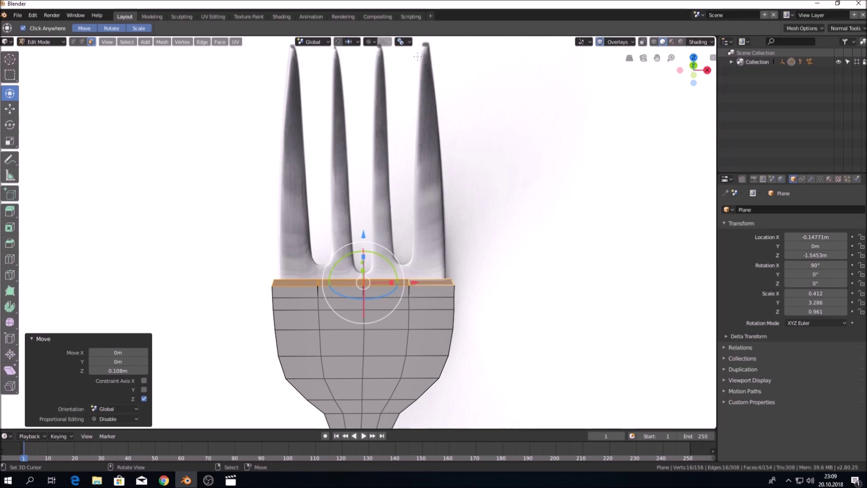
left_click(402, 42)
key("s")
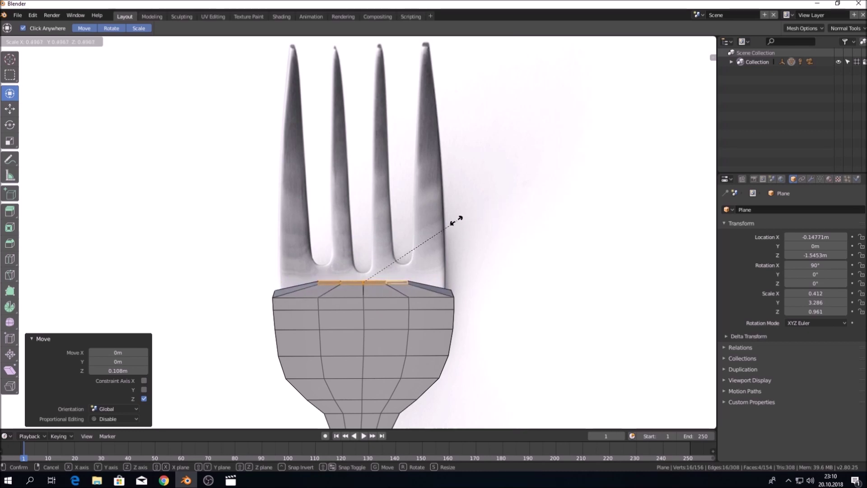
- Set the Pivot Point to Individual Origins and test-scale the four top faces
key("Escape")
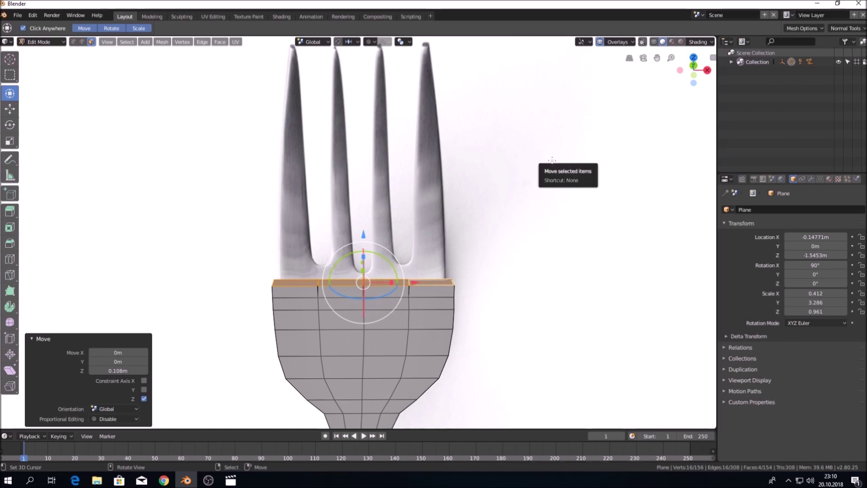
key("s")
key("Escape")
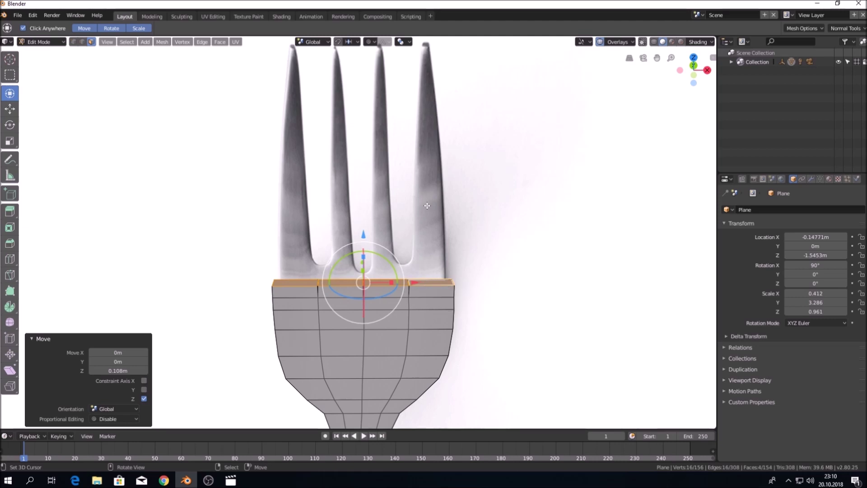
left_click(401, 43)
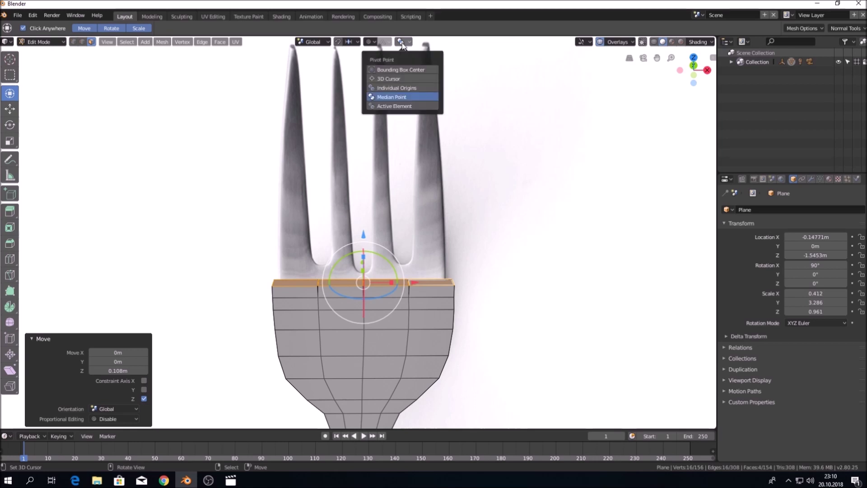
left_click(395, 89)
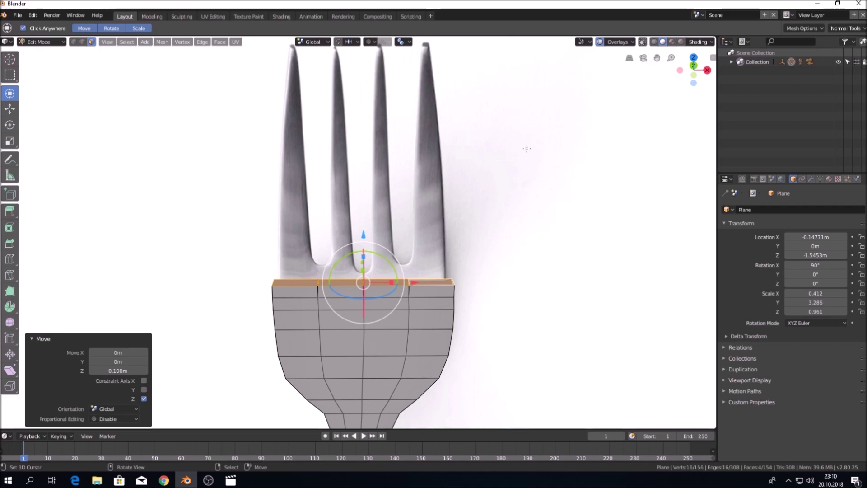
key("s")
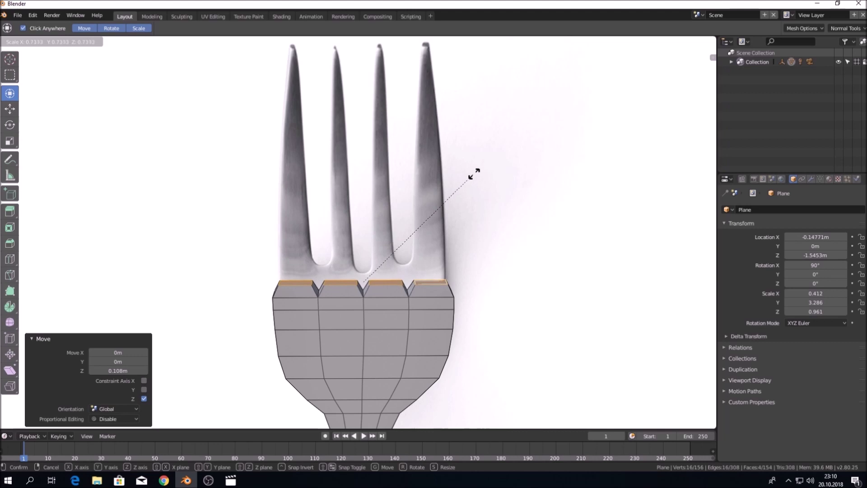
left_click(456, 183)
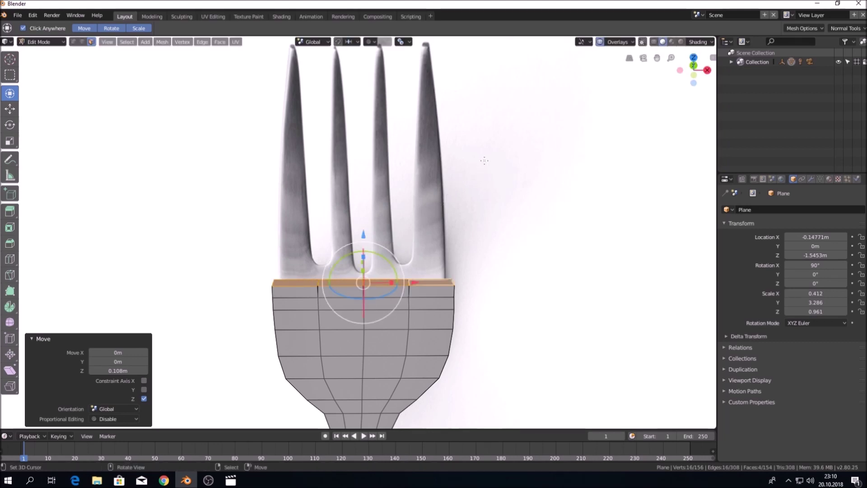
- Enable X-Ray in front view and raise the four top faces 1.89 m to the tine tips
key("z")
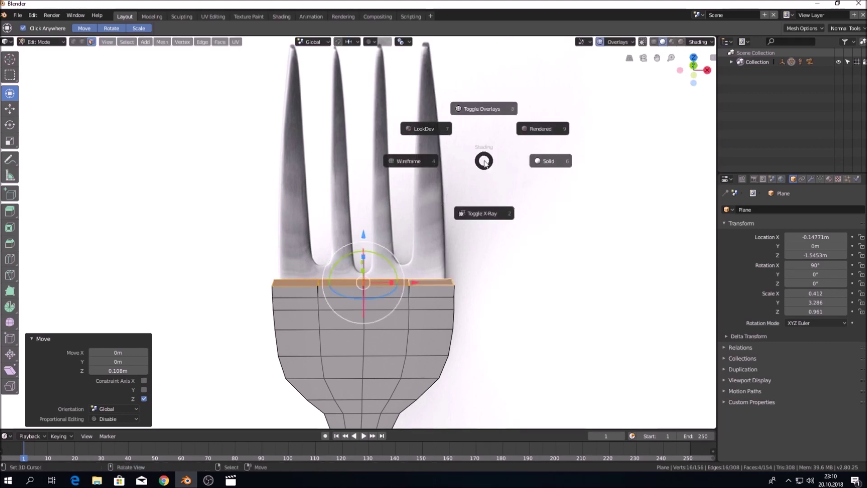
left_click(485, 209)
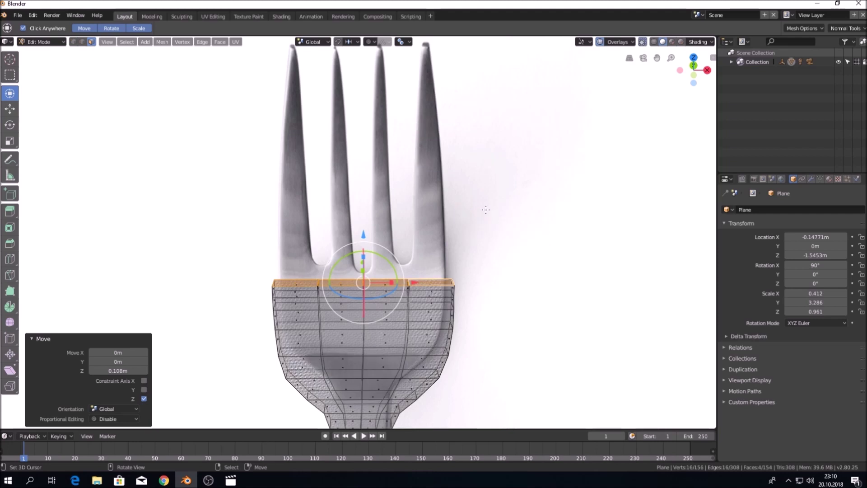
key("KP_1")
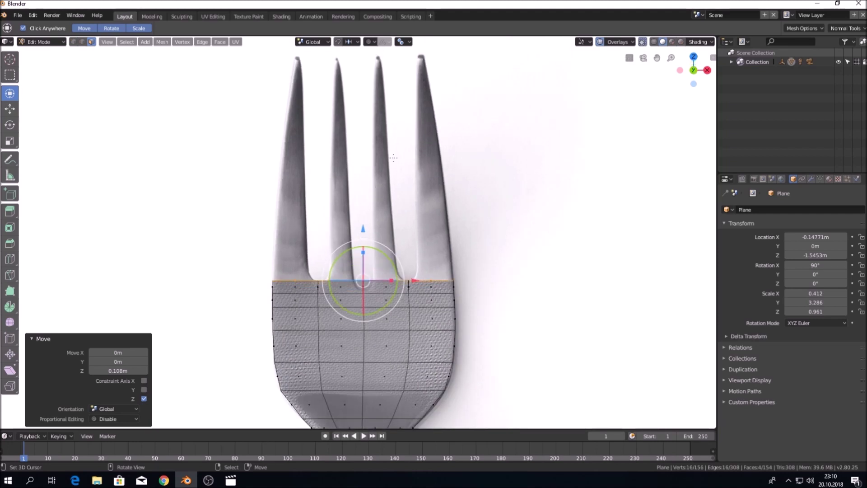
middle_click_drag(408, 138, 403, 212, "shift")
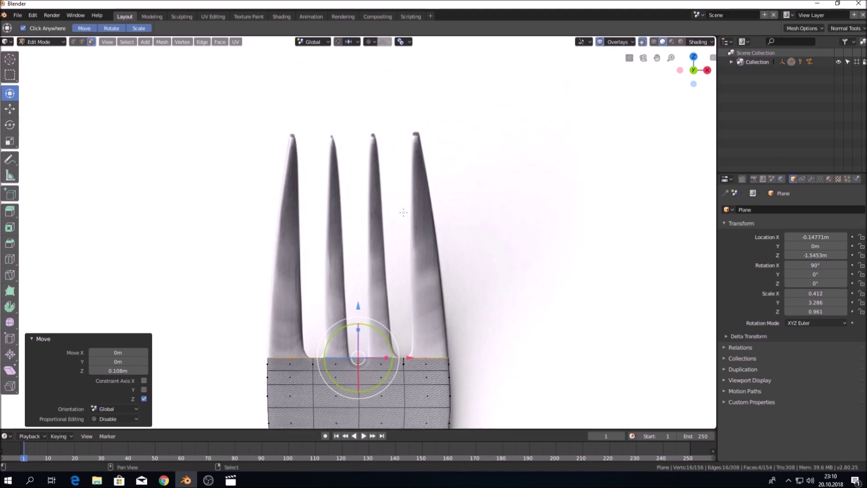
left_click_drag(358, 307, 380, 83)
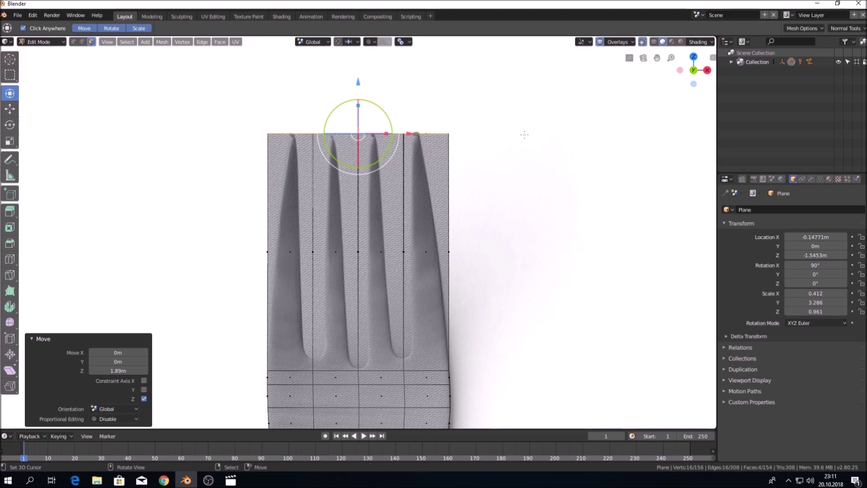
key("s")
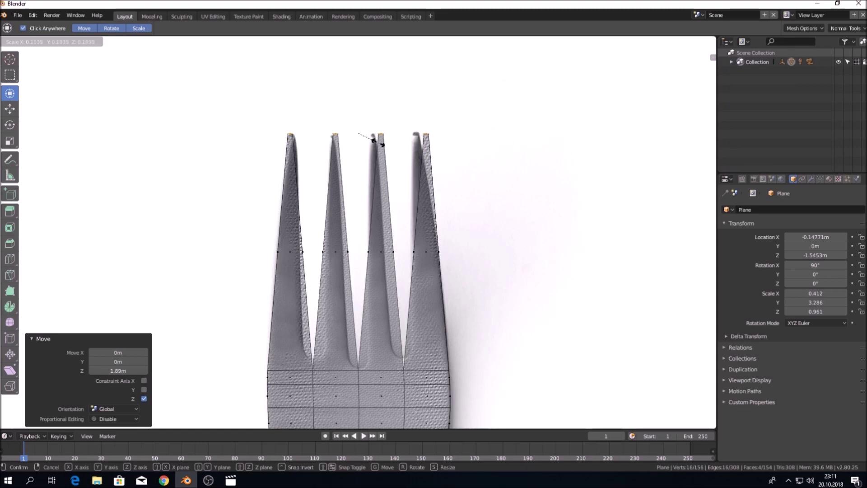
- Confirm the tine tips scaled to 0.091 and zoom in on the tines
left_click(376, 141)
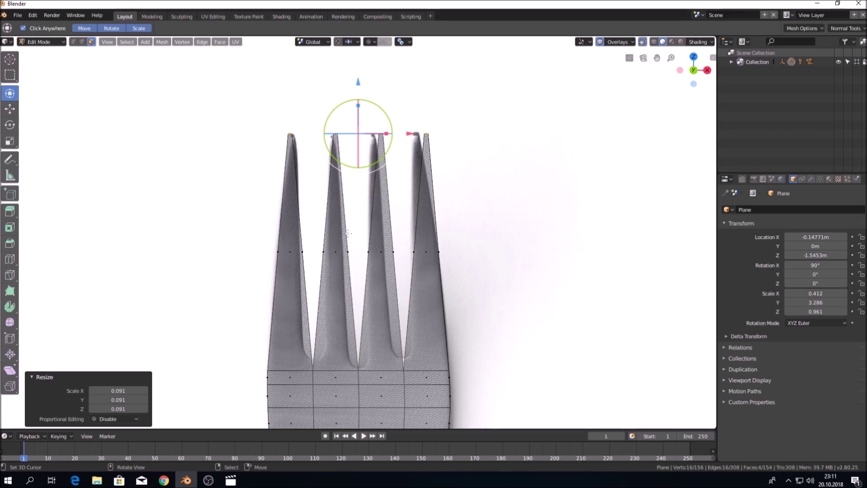
scroll(388, 294, "up", 1)
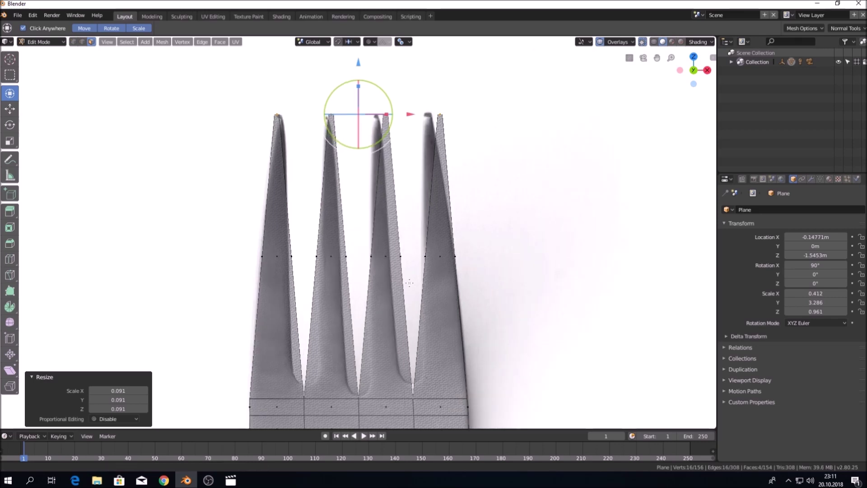
middle_click_drag(416, 287, 396, 245, "shift")
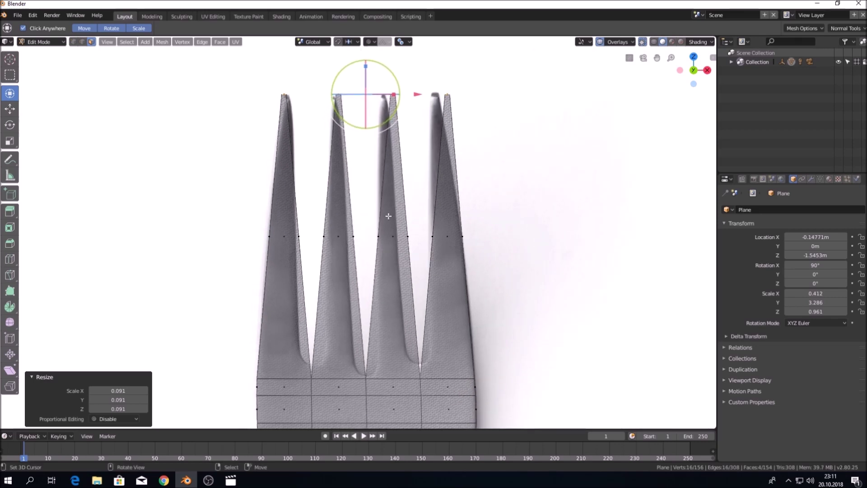
key("ctrl")
key("ctrl+r")
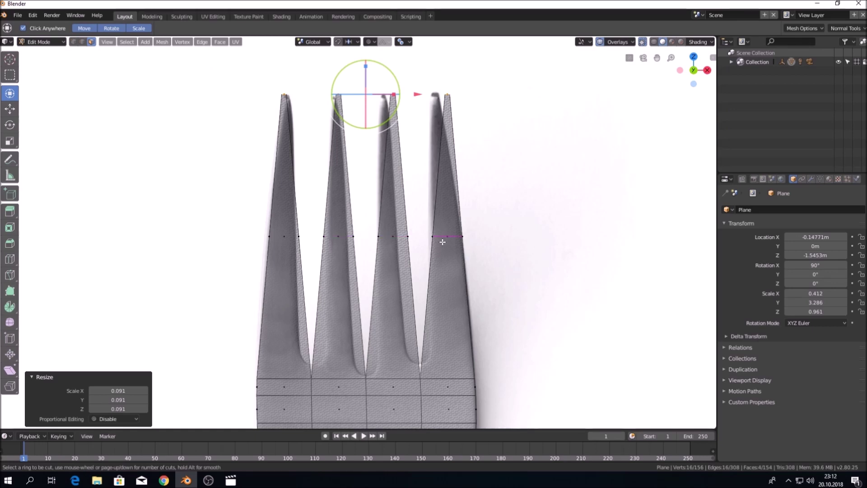
- Cut a single edge loop across the middle of each of the four prongs
left_click(445, 236)
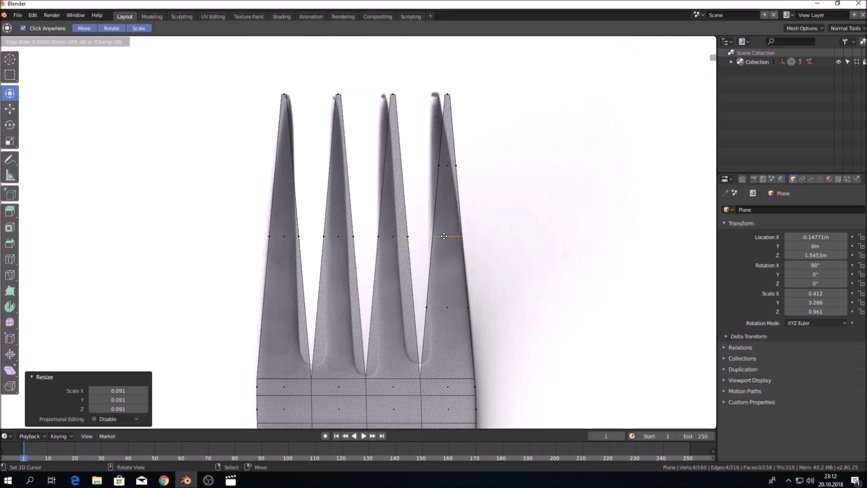
left_click(396, 238)
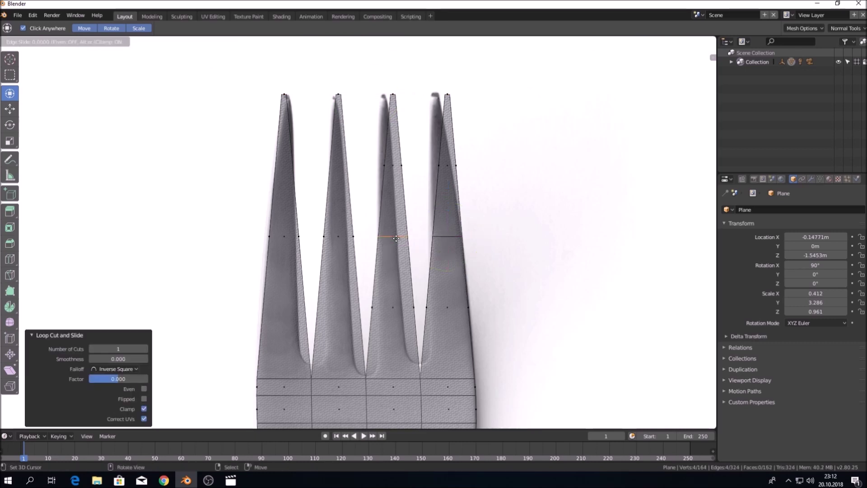
left_click(342, 238)
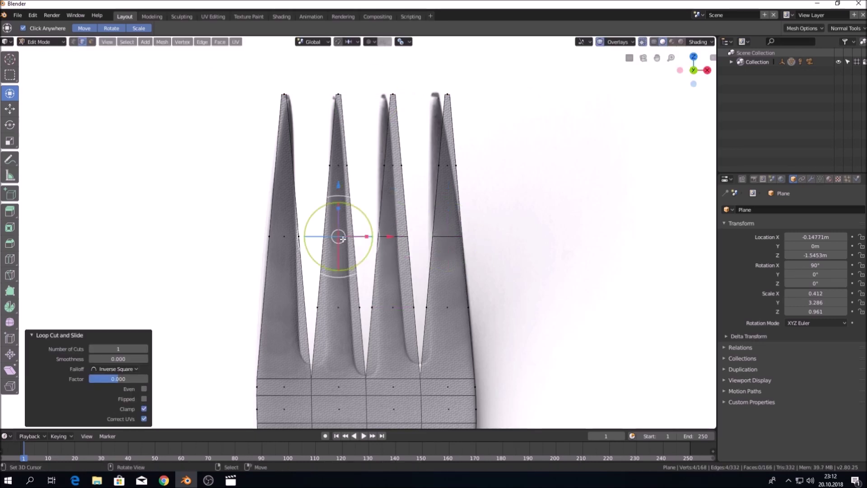
left_click(291, 239)
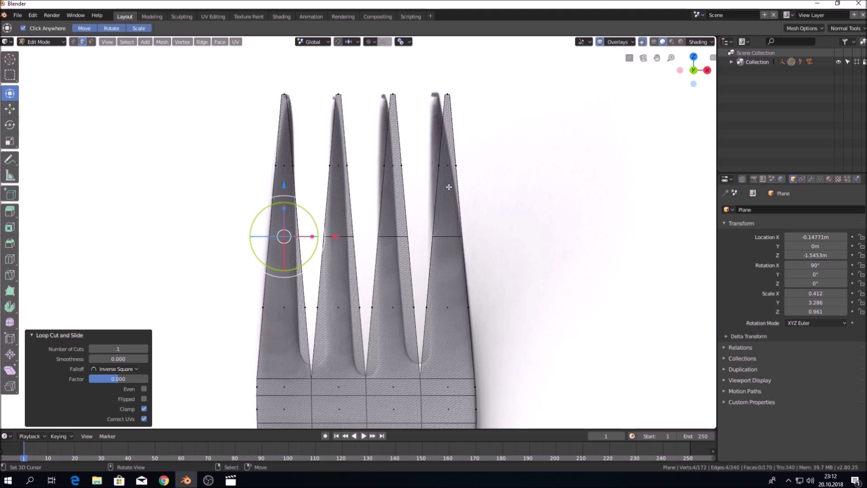
- Add a two-cut edge loop near the top of the fourth prong
key("ctrl+r")
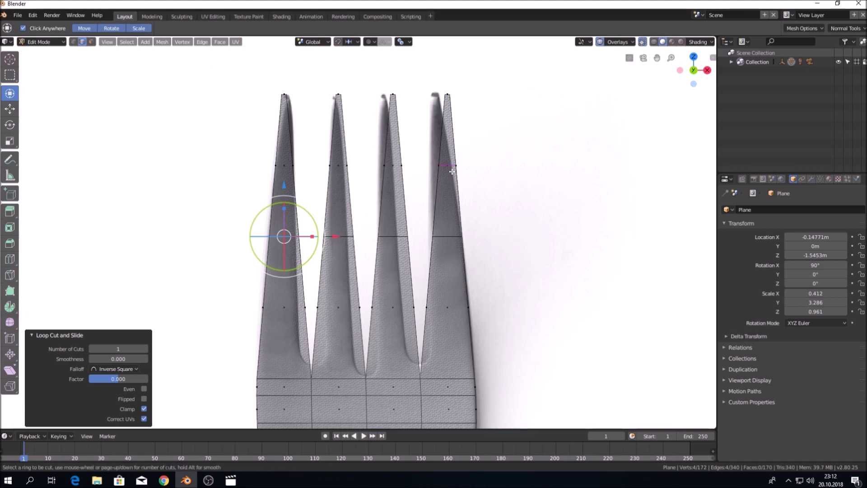
scroll(451, 171, "up", 1)
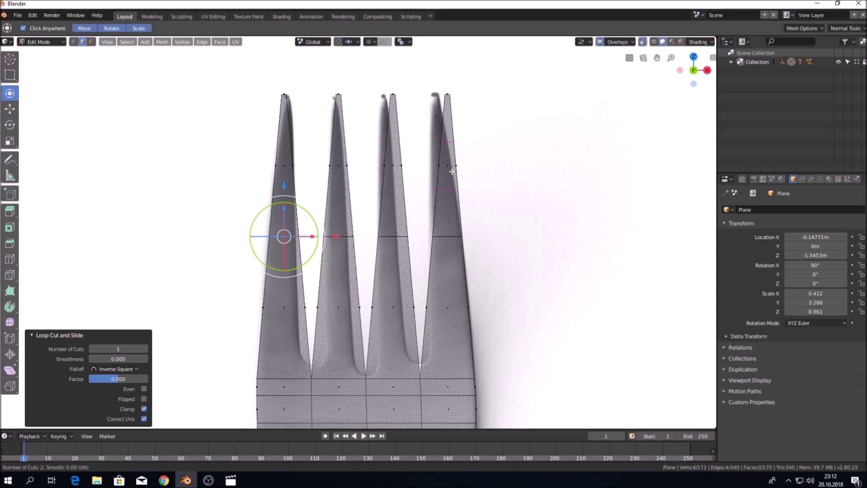
left_click(452, 172)
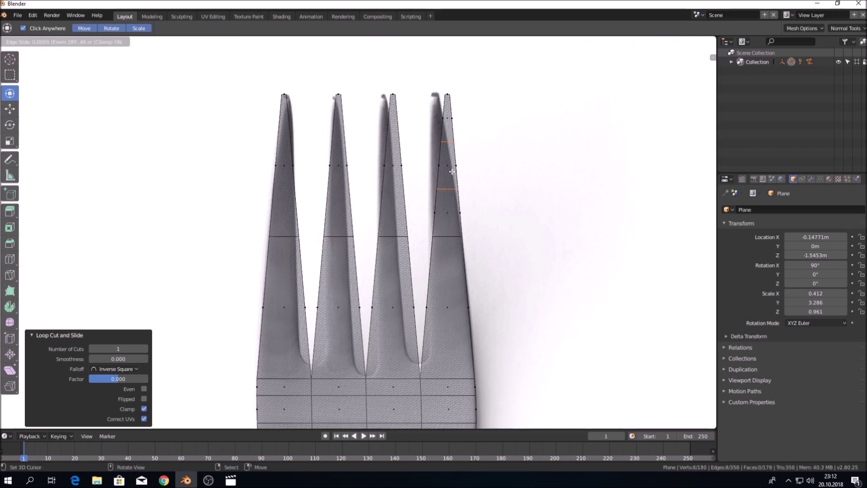
- Add centred two-cut edge loops across the upper sections of the fourth, third, second and first prongs
right_click(452, 171)
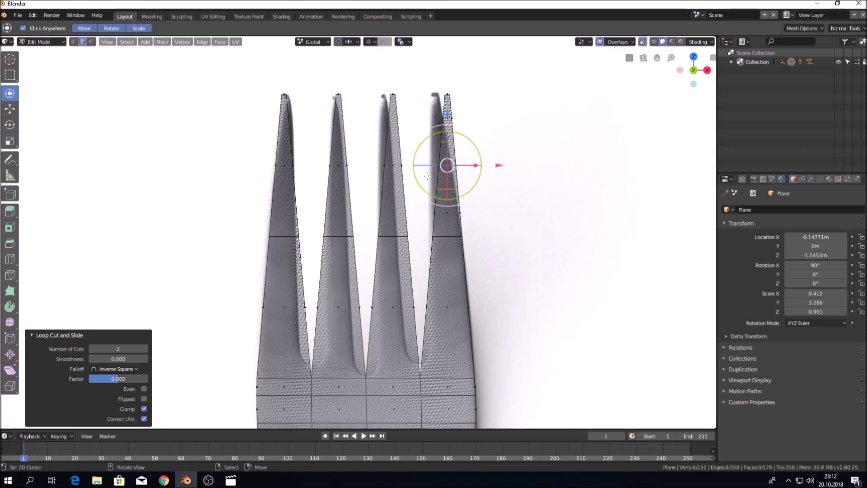
left_click(396, 166)
right_click(395, 166)
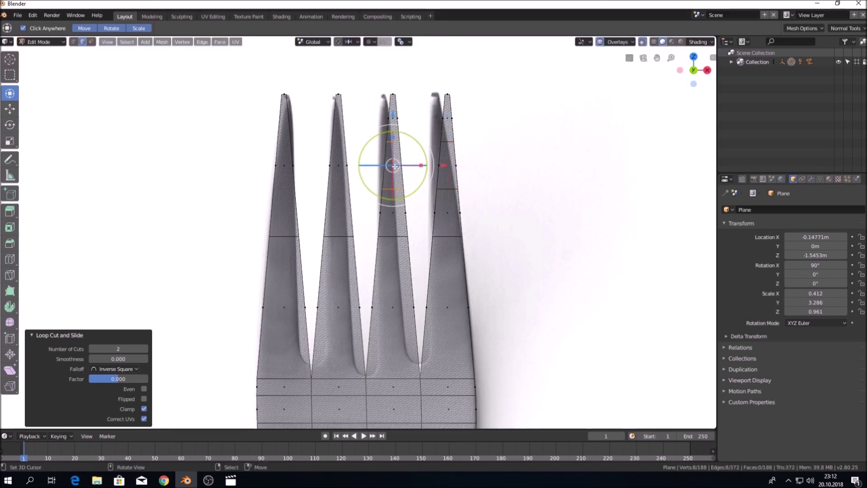
left_click(340, 163)
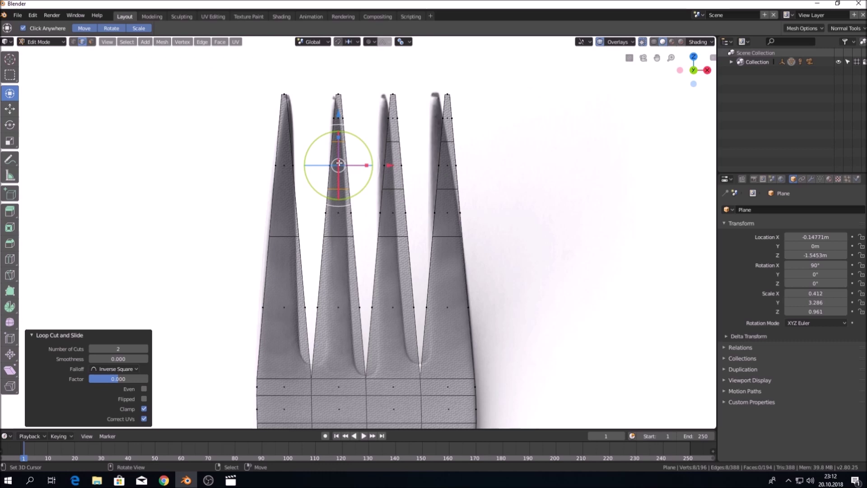
left_click(287, 156)
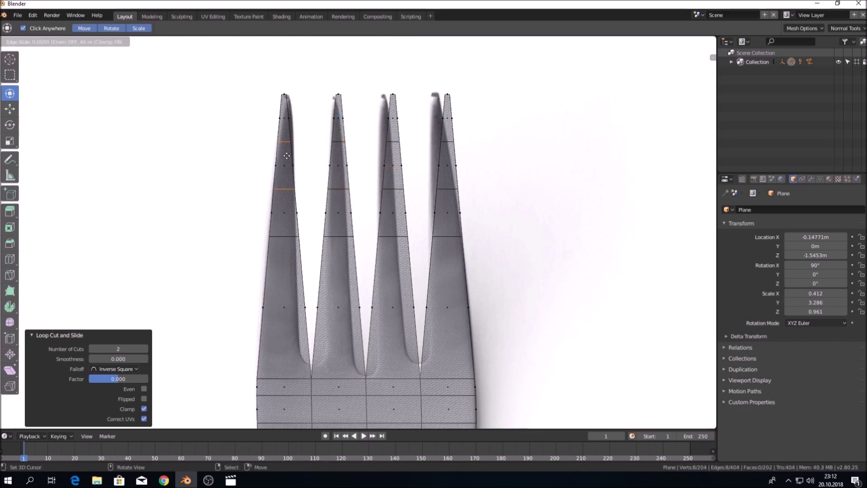
- Add two-cut edge loops across the lower sections of all four prongs
left_click(289, 297)
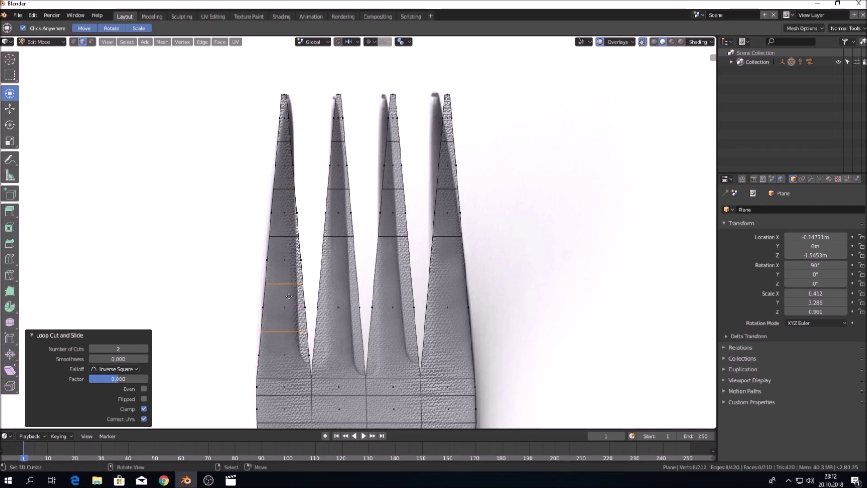
left_click(343, 296)
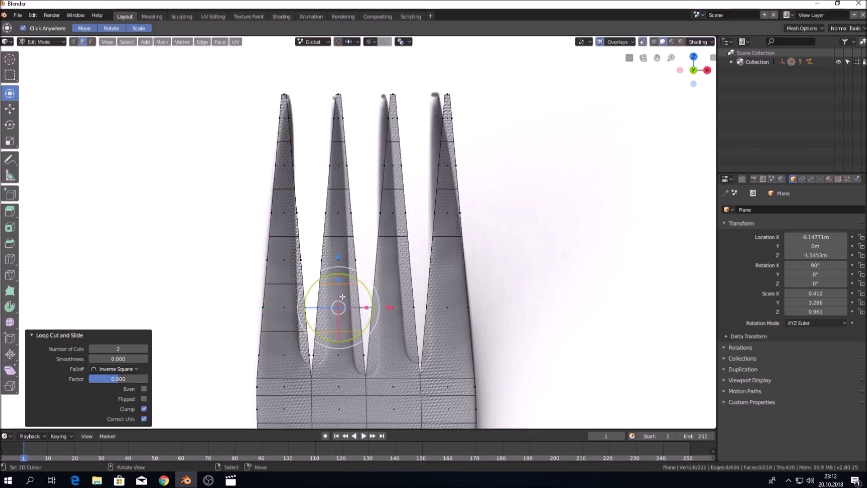
left_click(396, 298)
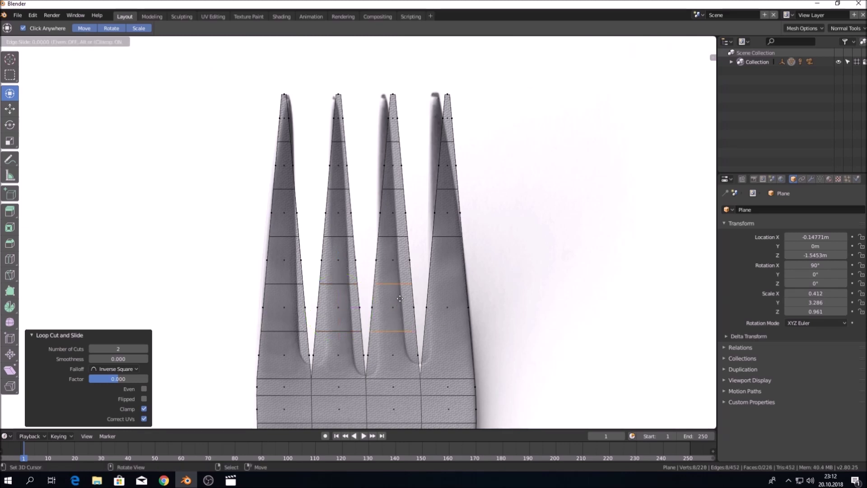
key("ctrl+r")
left_click(450, 301)
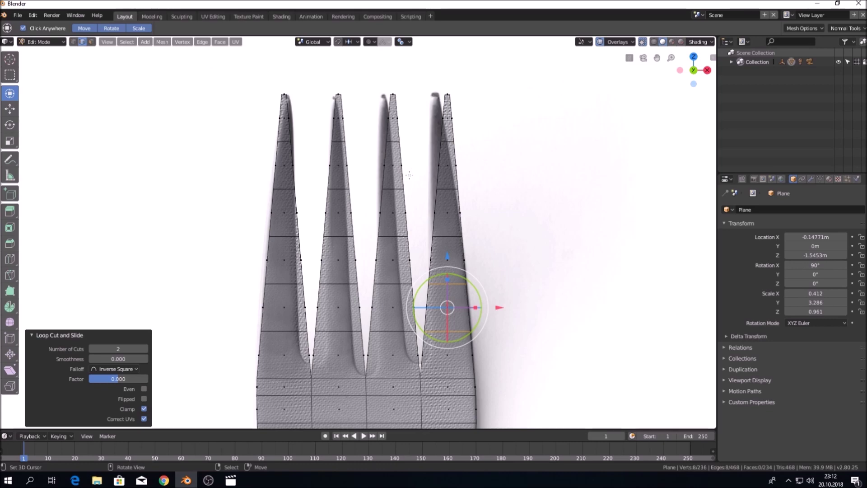
mouse_move(373, 175)
middle_mouse_down("shift")
mouse_move(365, 165)
mouse_move(447, 101)
middle_mouse_up("shift")
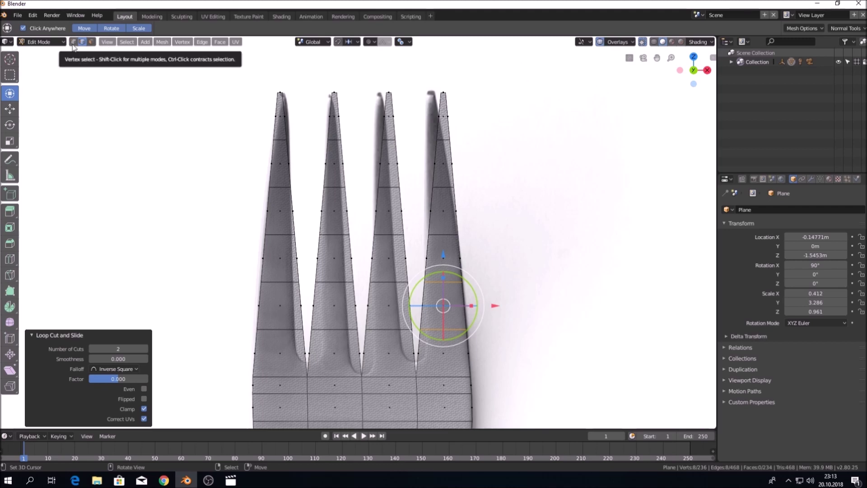
- In vertex select mode, select the leftmost prong's tip vertex and return to front view
left_click(74, 45)
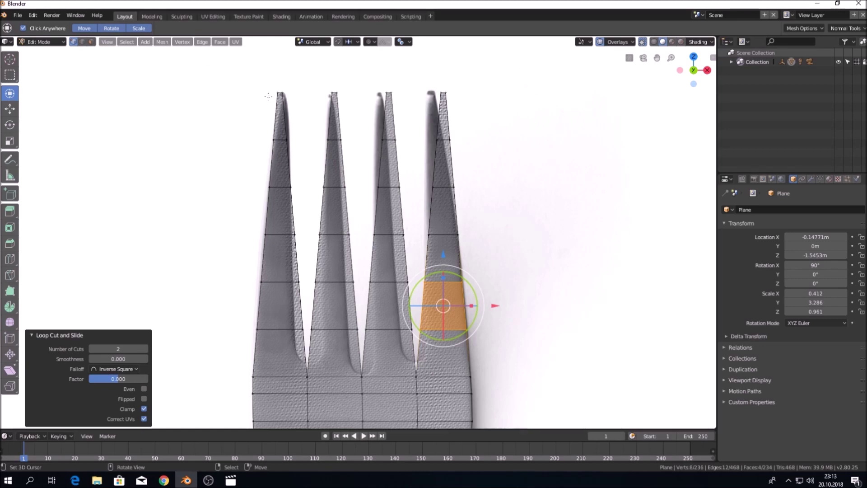
left_click(279, 94)
middle_click_drag(201, 103, 245, 147)
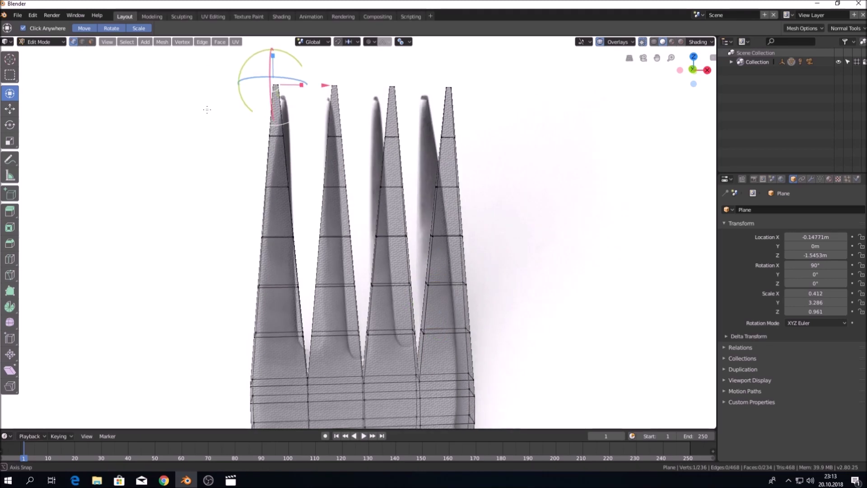
middle_click_drag(246, 163, 427, 163)
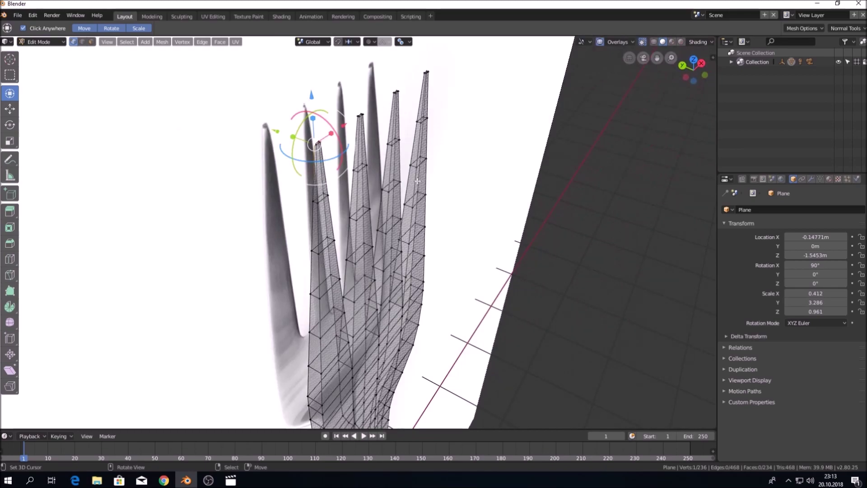
mouse_move(428, 247)
middle_mouse_down()
mouse_move(368, 175)
mouse_move(419, 235)
middle_mouse_up()
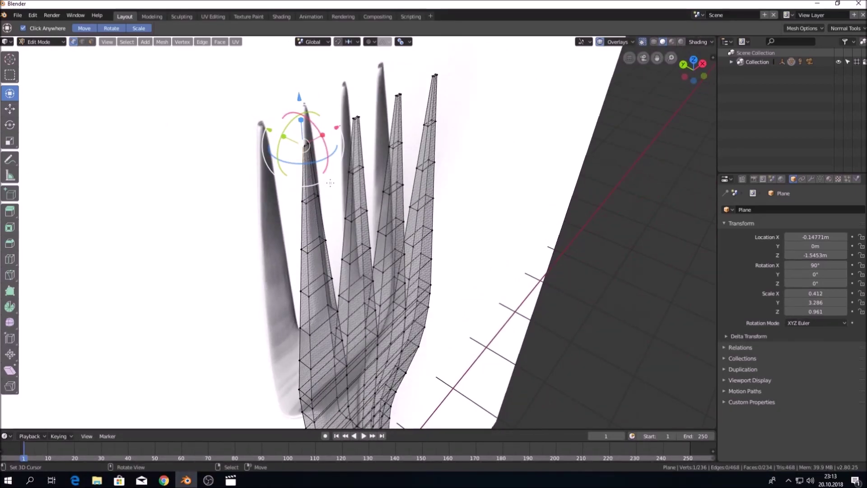
key("KP_1")
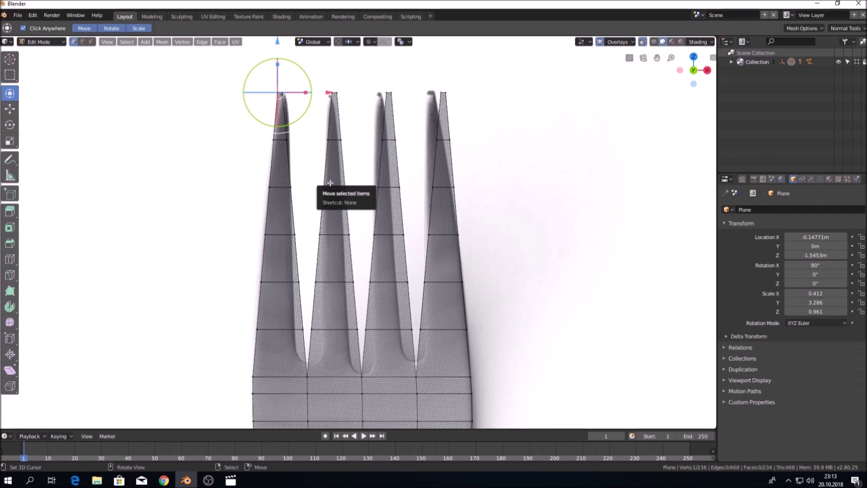
- Frame the selected tip vertex and move it sideways along X
key("KP_Decimal")
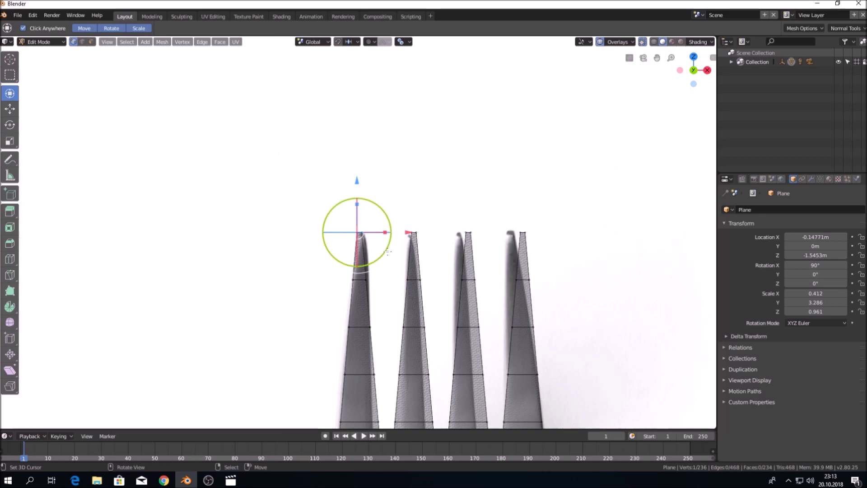
scroll(387, 251, "up", 5)
scroll(387, 251, "up", 3)
scroll(391, 241, "up", 1)
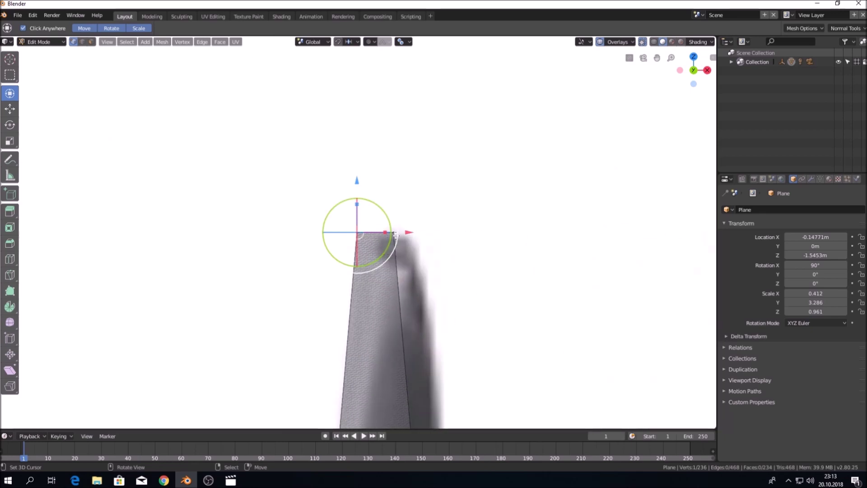
left_click_drag(395, 232, 461, 237)
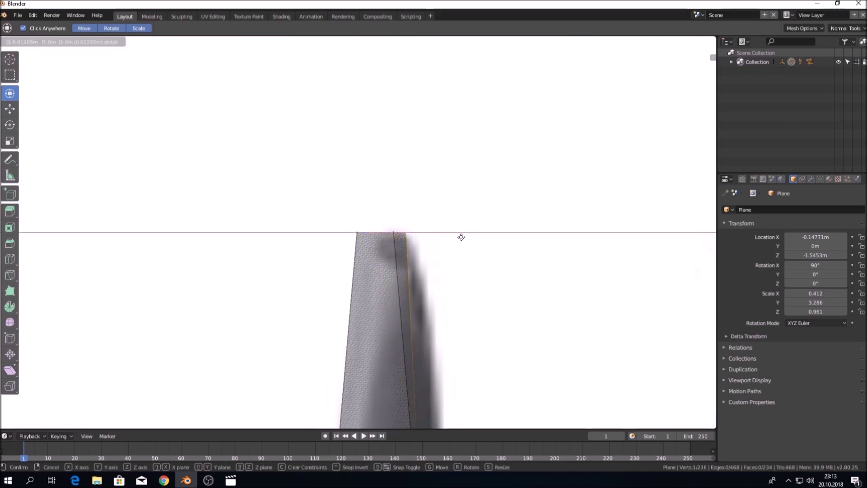
left_click_drag(461, 237, 499, 240)
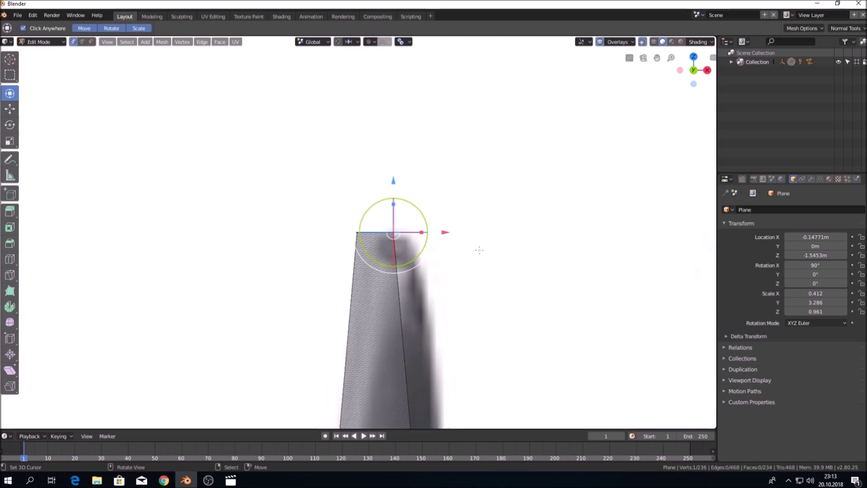
- Box-select the leftmost prong's top vertices, checking them before returning to front view
key("b")
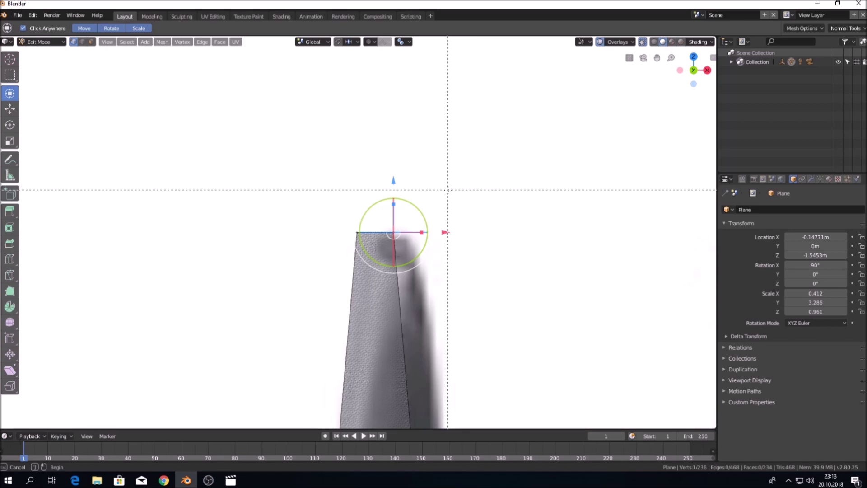
mouse_move(448, 190)
left_mouse_down()
mouse_move(309, 223)
mouse_move(320, 247)
mouse_move(298, 253)
left_mouse_up()
left_click_drag(298, 254, 299, 252)
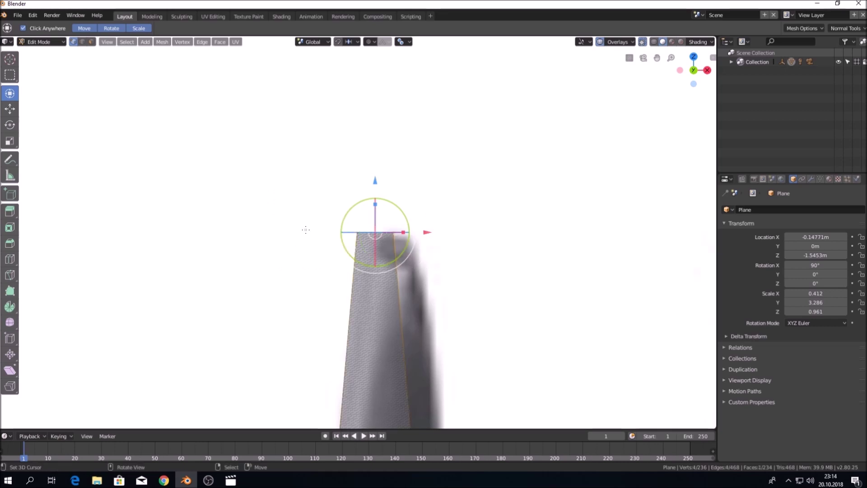
middle_click_drag(327, 149, 373, 214)
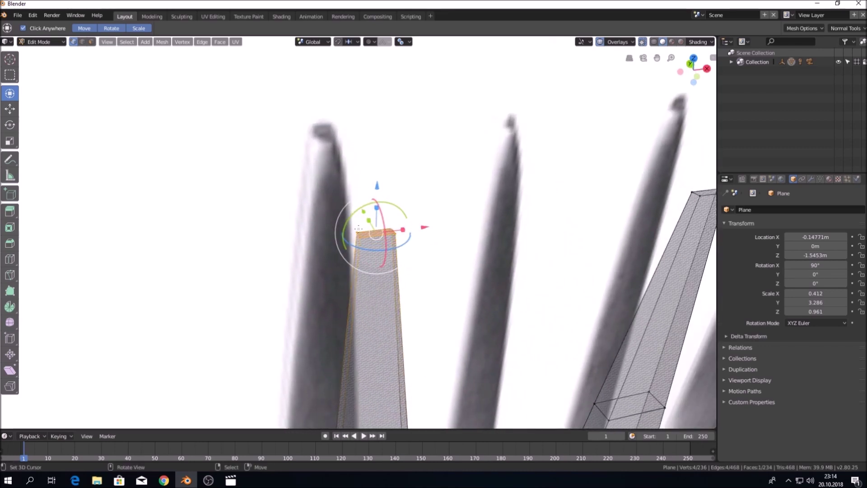
key("KP_1")
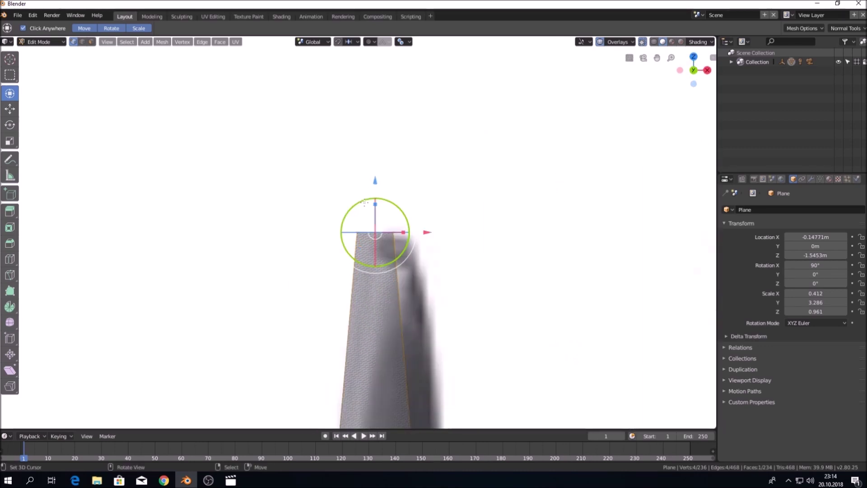
scroll(364, 202, "down", 4)
scroll(365, 203, "down", 3)
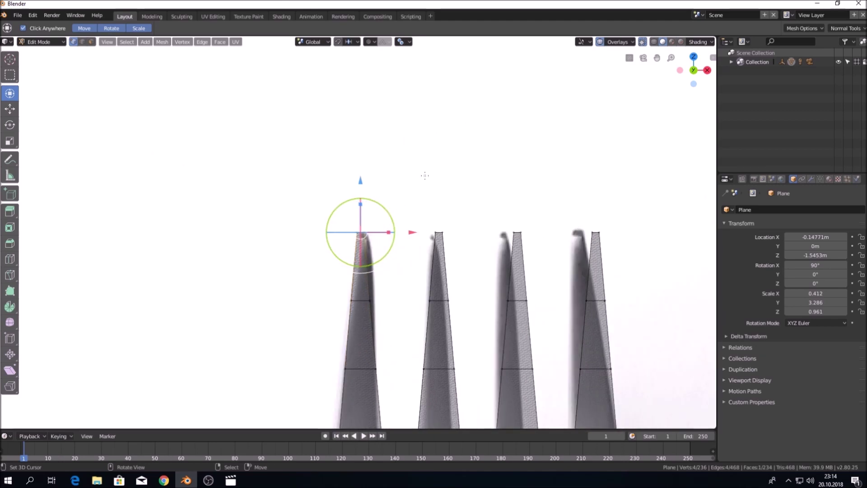
scroll(424, 176, "down", 4, "shift")
- Move the tine's tip vertex along X and Z onto the photo's tine tip
scroll(426, 159, "up", 3)
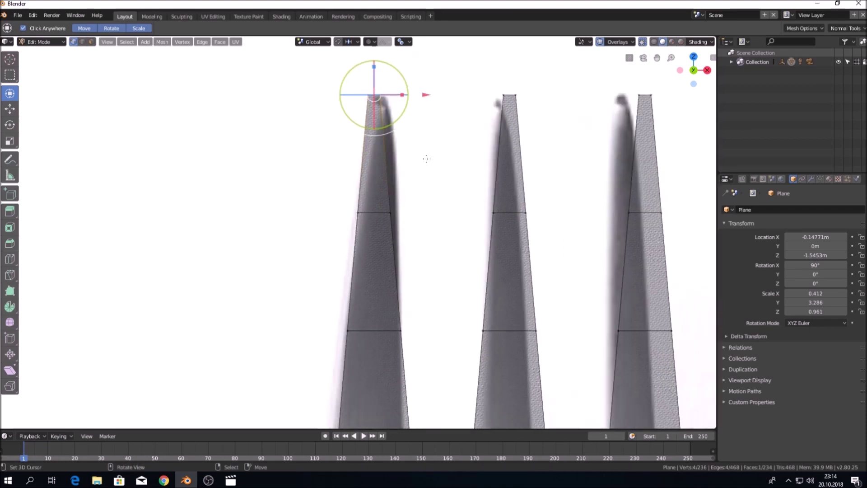
scroll(426, 158, "up", 4, "shift")
key("g")
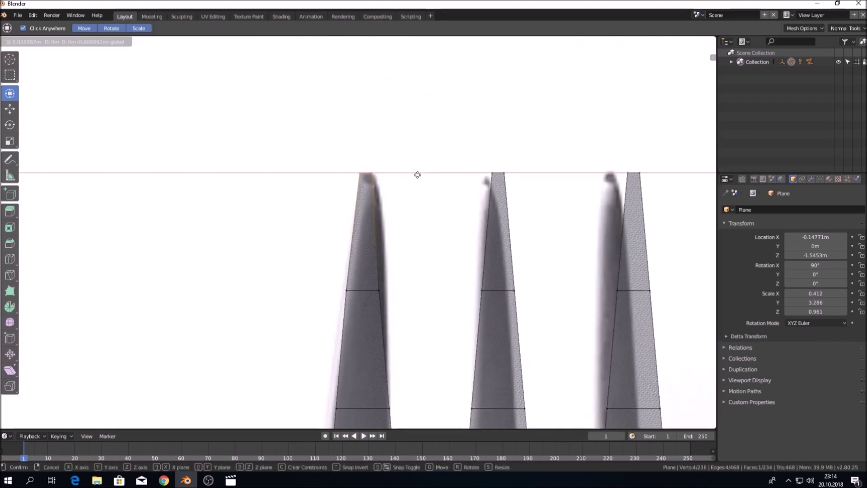
left_click(425, 175)
key("g")
key("z")
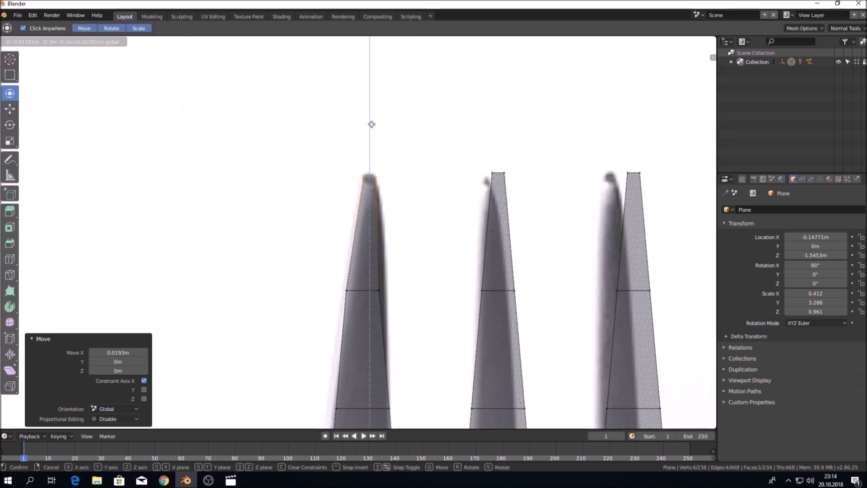
left_click(439, 175)
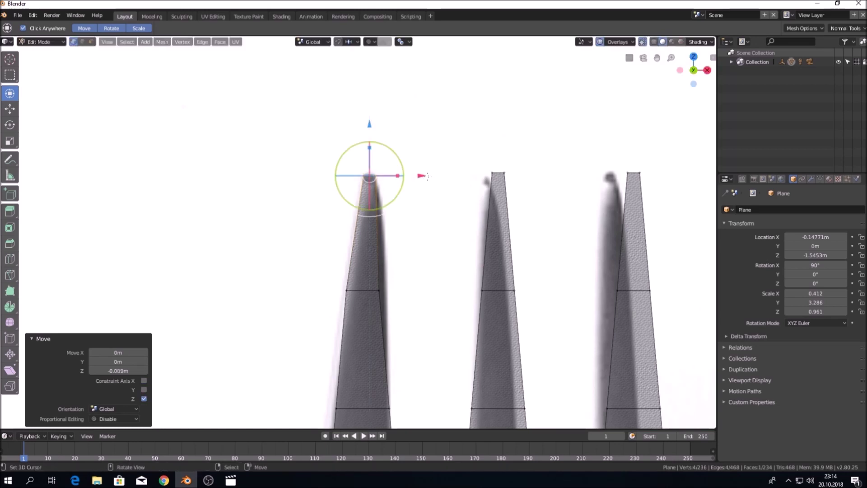
key("g")
key("x")
left_click(429, 175)
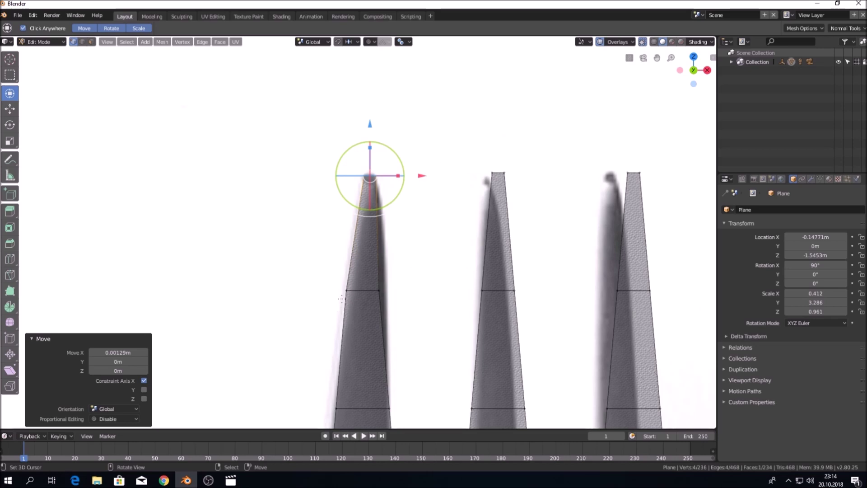
- Scale the tine's middle edge row to the photo's width and shift it slightly left
left_click(346, 291)
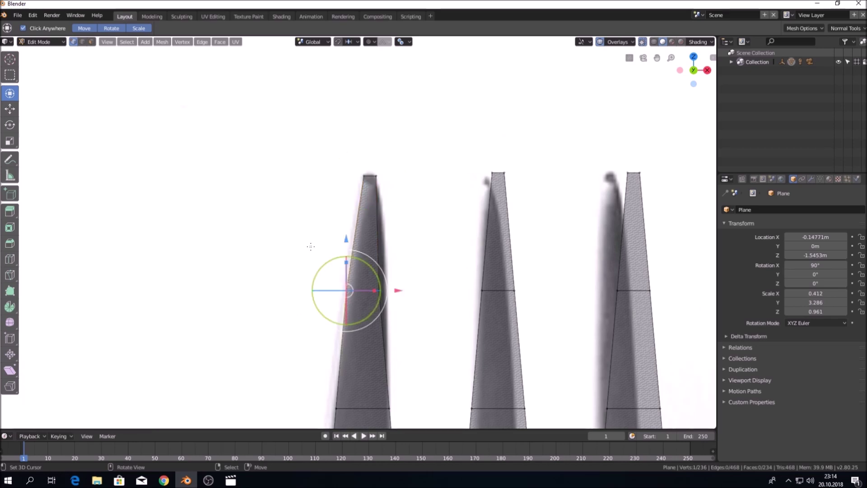
key("b")
mouse_move(317, 268)
left_mouse_down()
mouse_move(405, 303)
mouse_move(422, 292)
left_mouse_up()
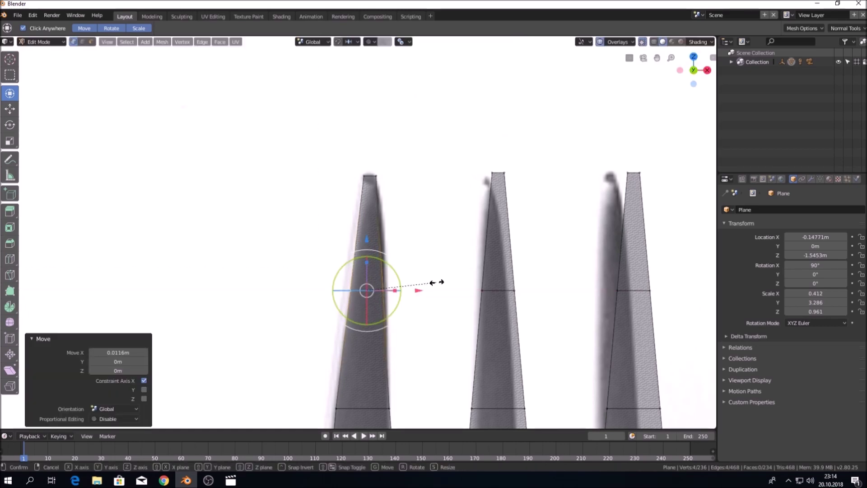
key("s")
left_click(442, 289)
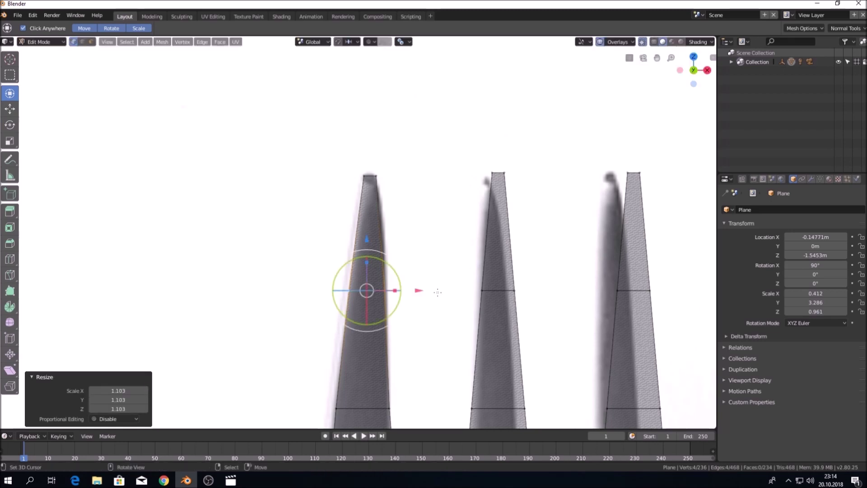
left_click_drag(424, 290, 418, 290)
- Scale the upper tine edge row to fit and shift it along X
middle_click_drag(418, 290, 427, 192, "shift")
scroll(426, 192, "down", 2)
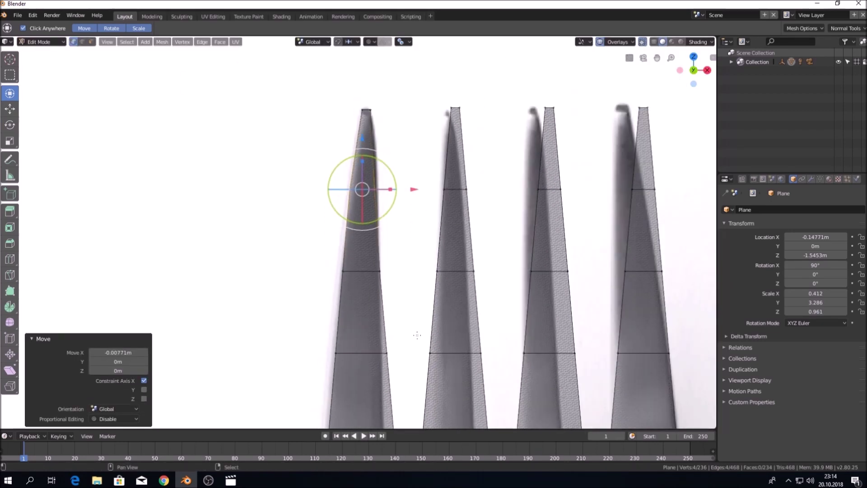
scroll(411, 284, "up", 3)
scroll(400, 271, "down", 3)
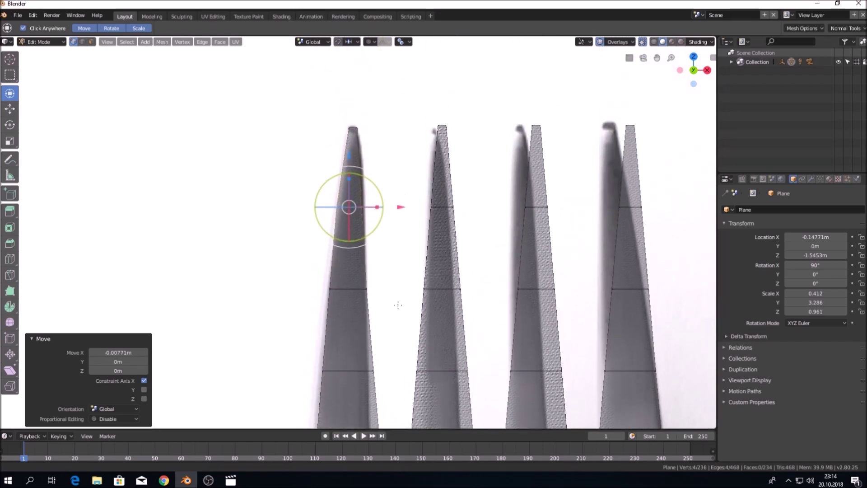
scroll(400, 268, "up", 4)
scroll(402, 216, "up", 1, "shift")
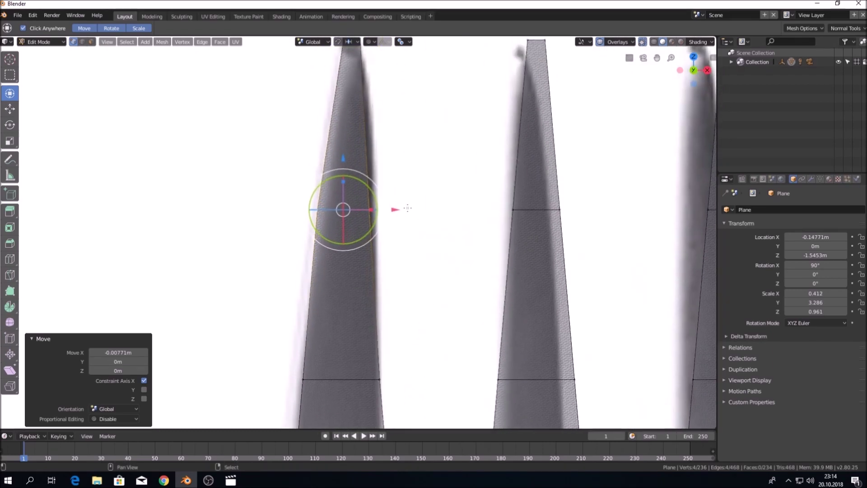
key("s")
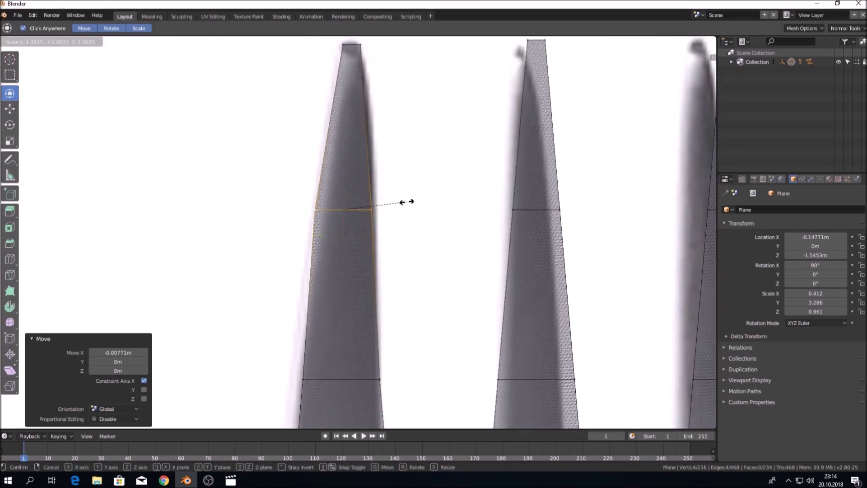
left_click(407, 202)
key("g")
key("x")
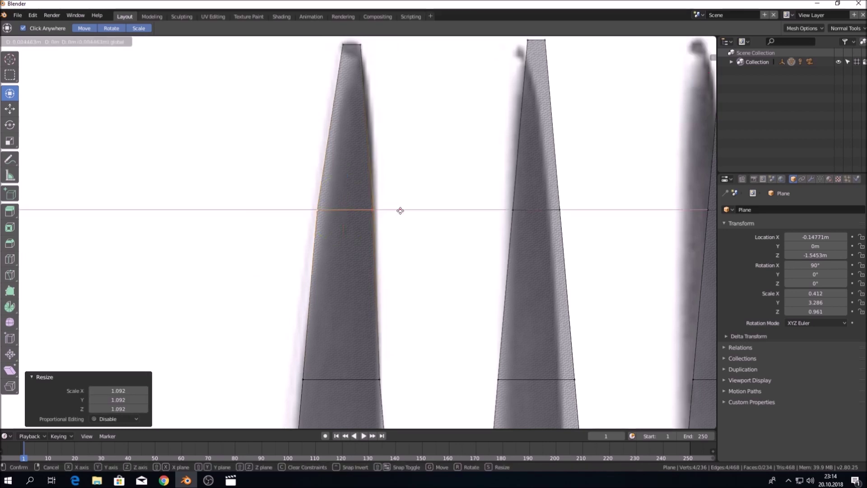
left_click(400, 210)
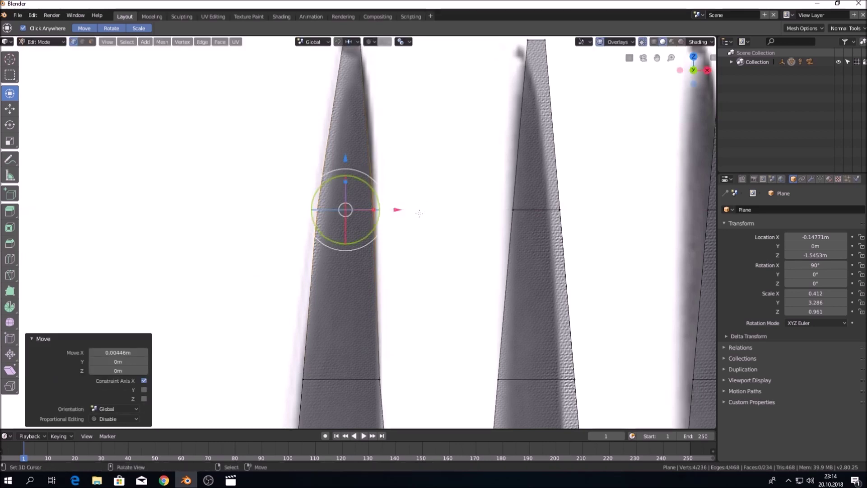
- Select the lower and upper edge vertices of the leftmost tine
mouse_move(420, 213)
middle_mouse_down("shift")
mouse_move(413, 106)
mouse_move(404, 177)
middle_mouse_up("shift")
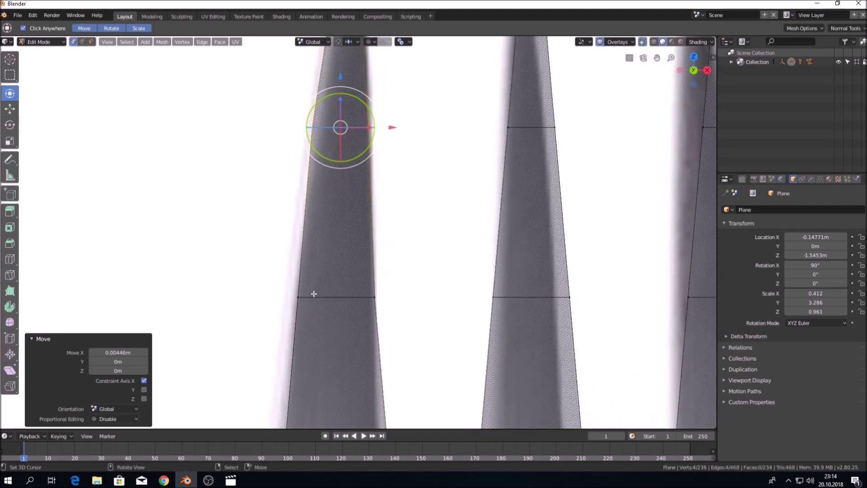
left_click(297, 297)
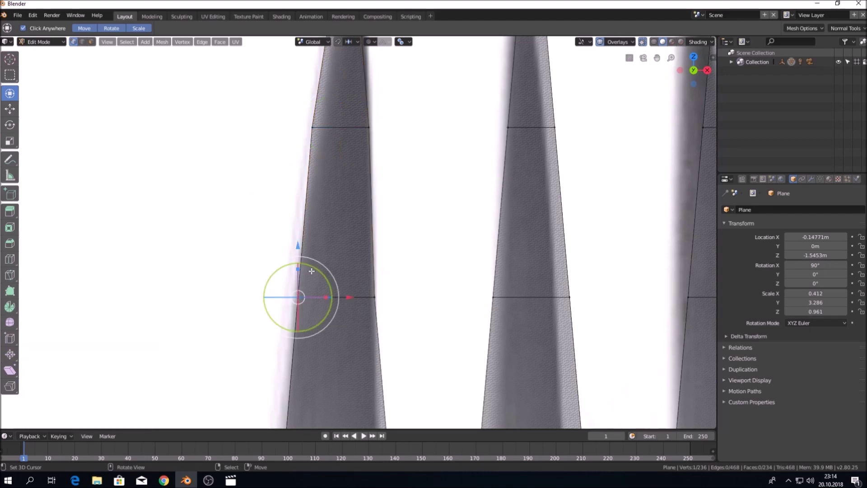
left_click(313, 129)
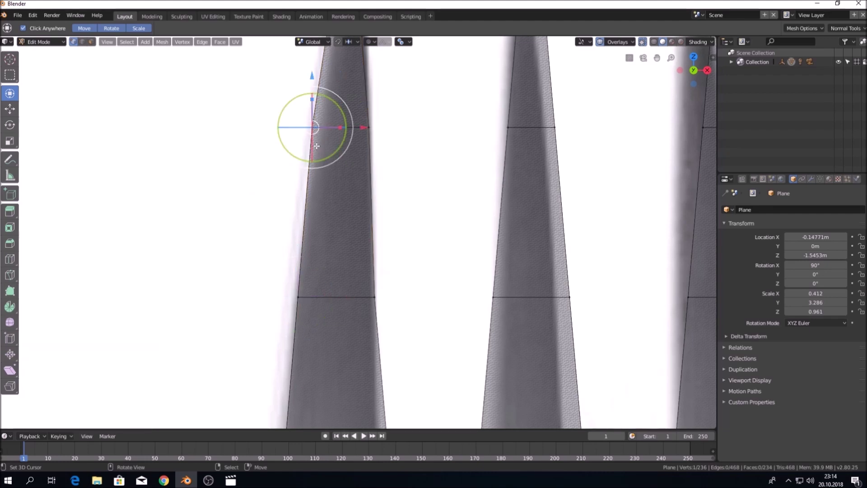
left_click(298, 297)
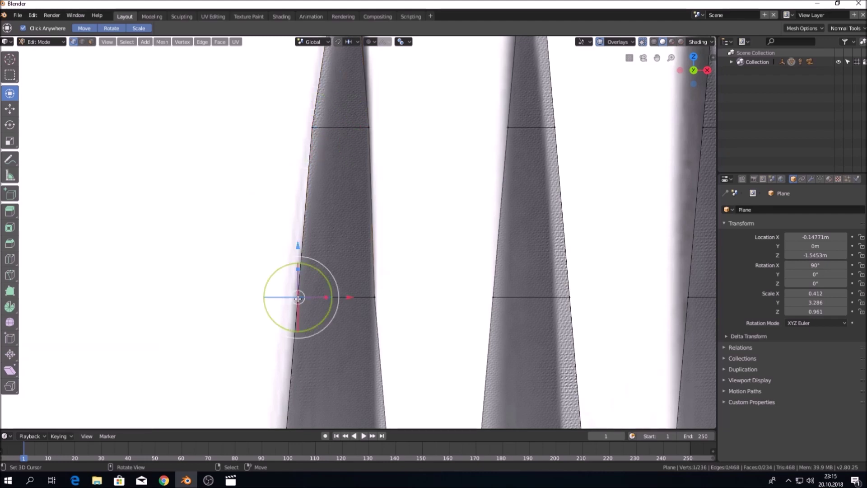
left_click(375, 297)
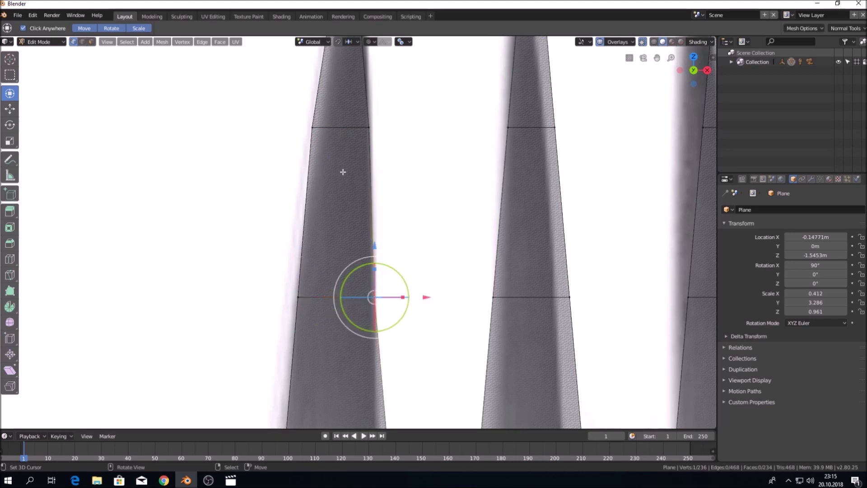
left_click(312, 128)
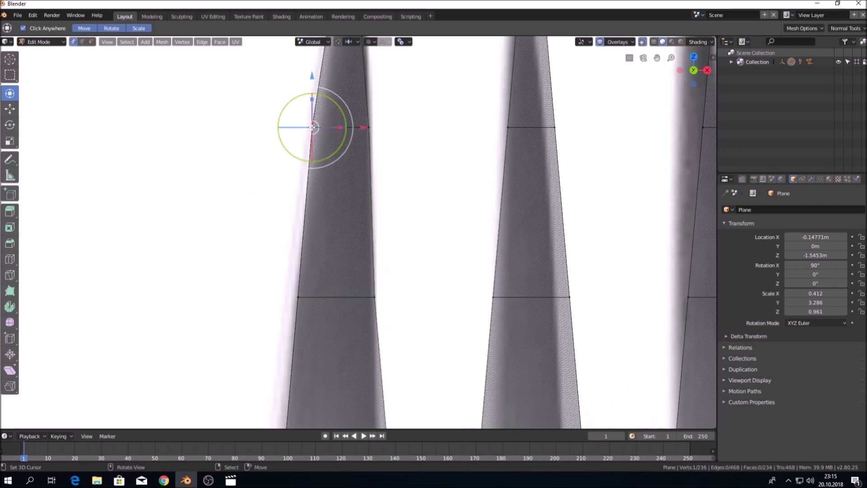
key("e")
key("Escape")
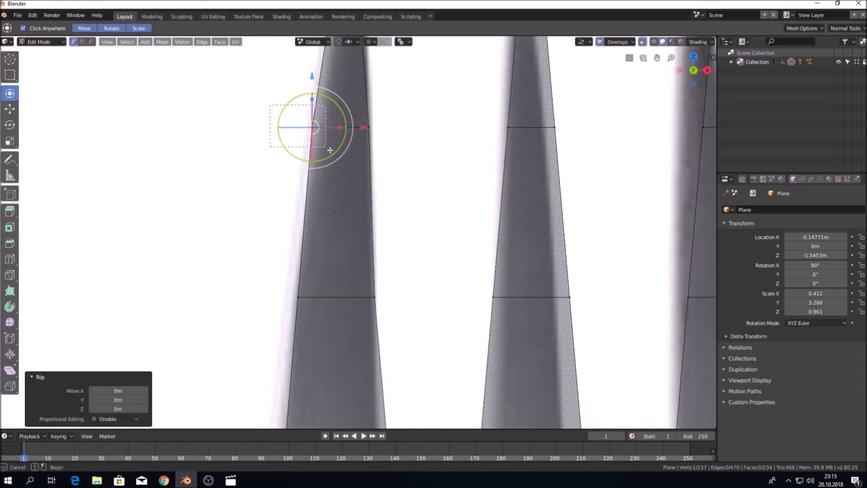
left_click(366, 128, "shift")
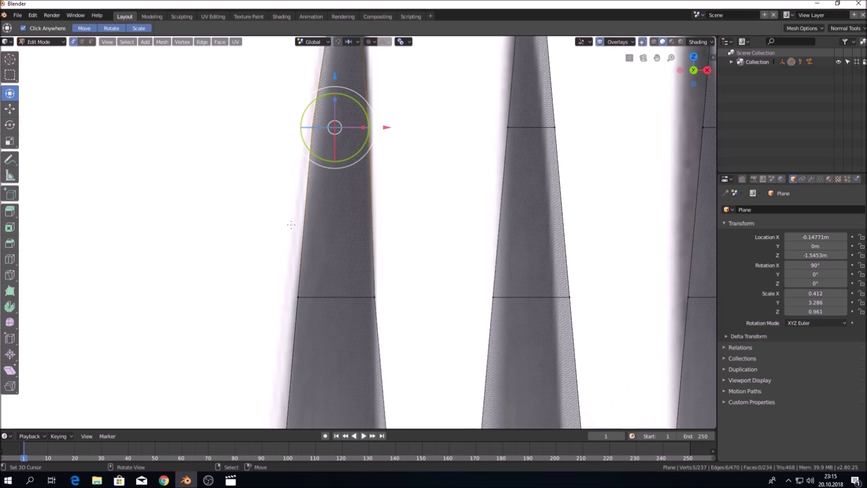
- Box-select the tine section between the two edges and slide it against the photo
key("b")
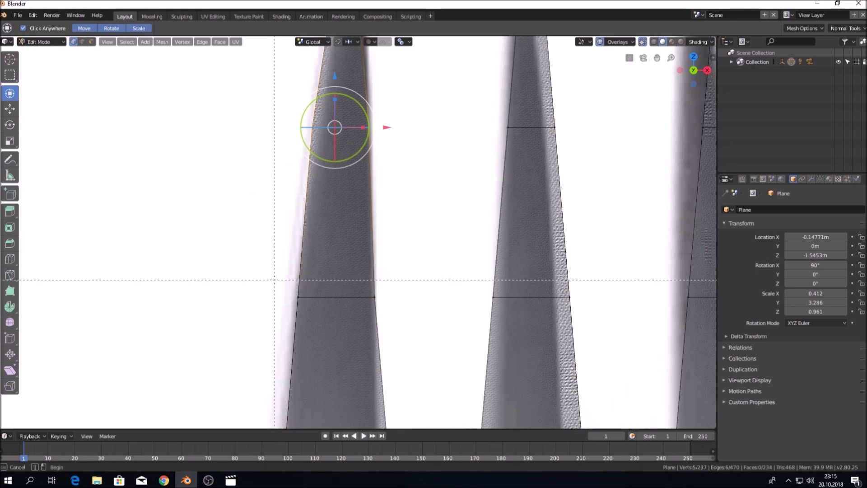
mouse_move(271, 275)
left_mouse_down()
mouse_move(298, 295)
mouse_move(396, 313)
left_mouse_up()
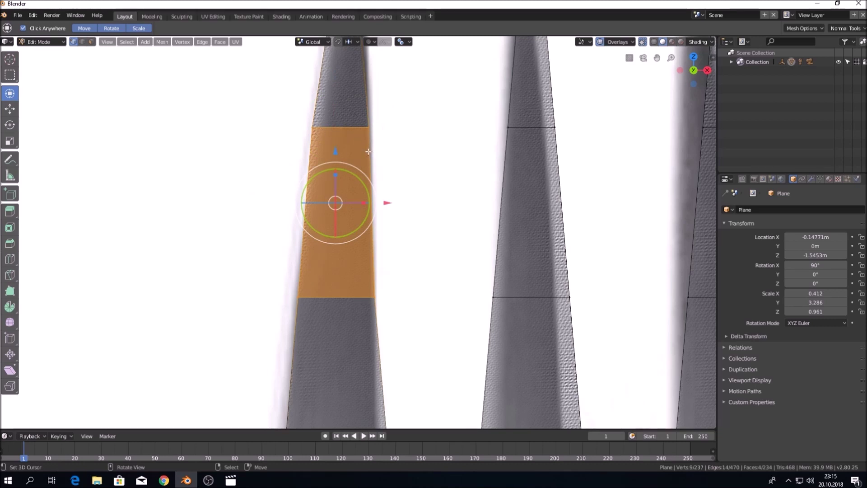
left_click_drag(388, 203, 398, 199)
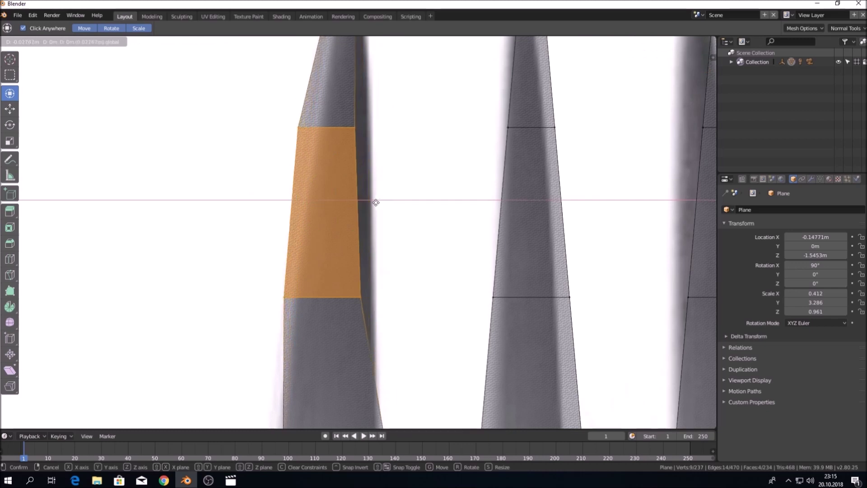
left_click_drag(398, 198, 391, 201)
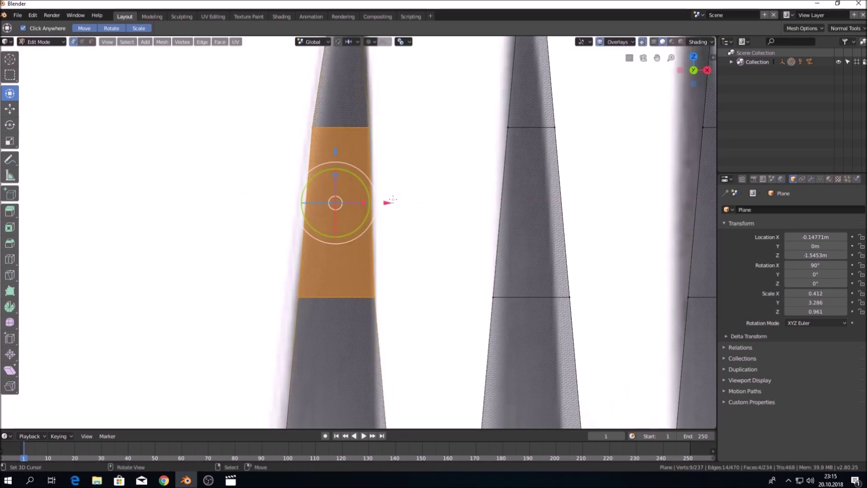
- Box-select the lower edge row, shift it slightly left and widen it to the outline
left_click(297, 297)
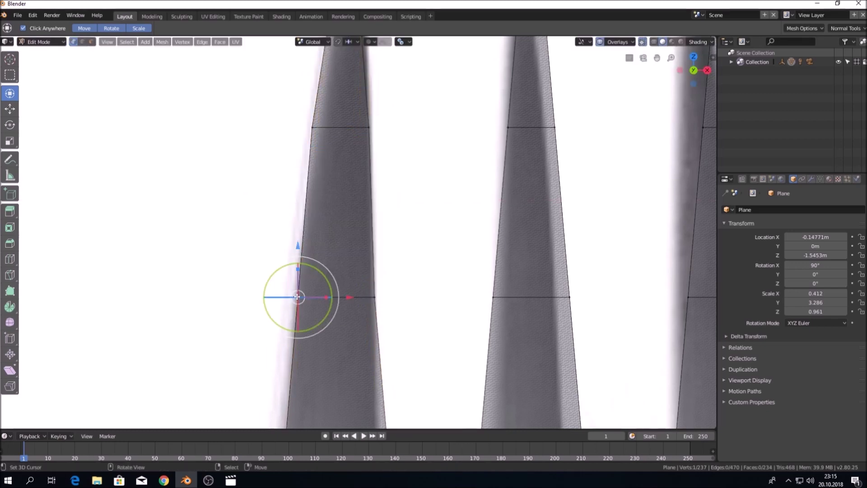
left_click(372, 298)
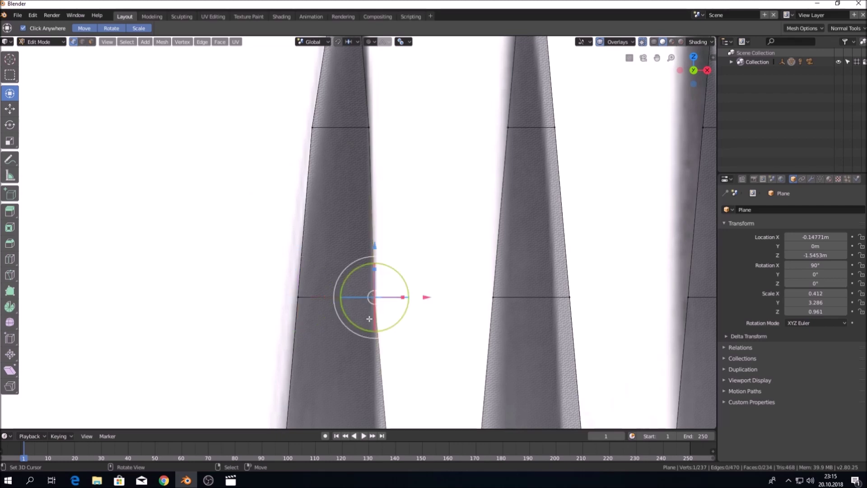
key("ctrl+z")
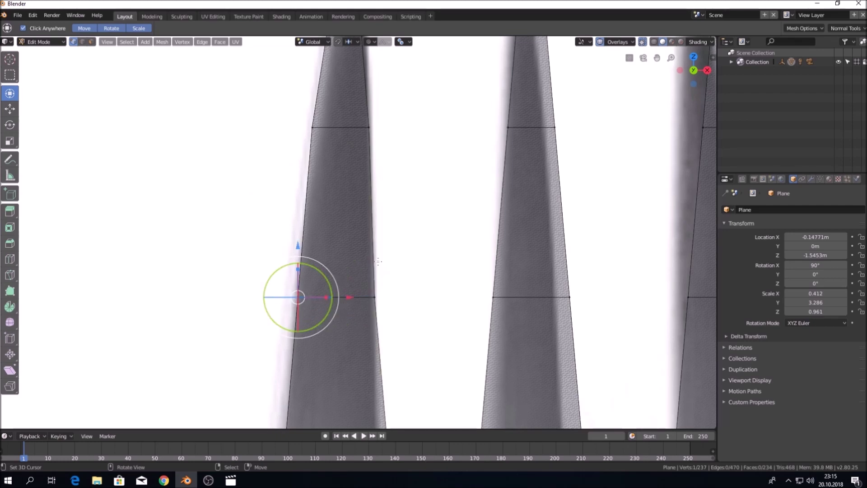
middle_click_drag(360, 284, 379, 202, "shift")
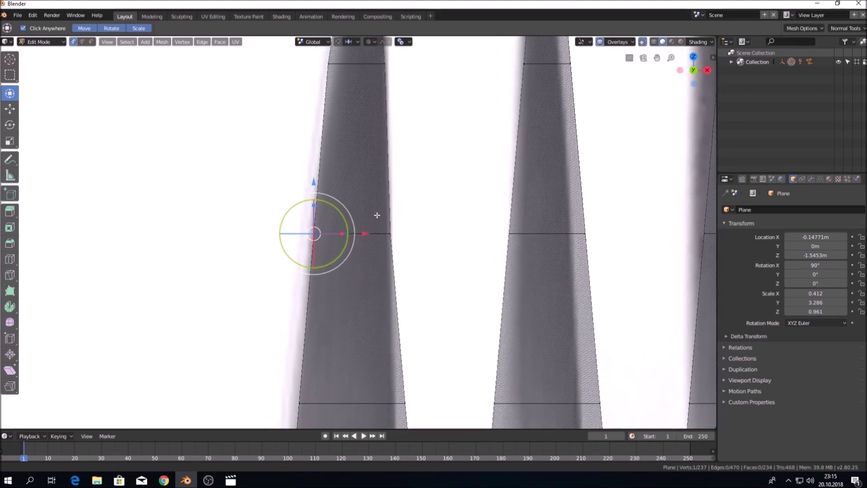
key("b")
left_click_drag(300, 197, 432, 251)
left_click_drag(406, 221, 404, 219)
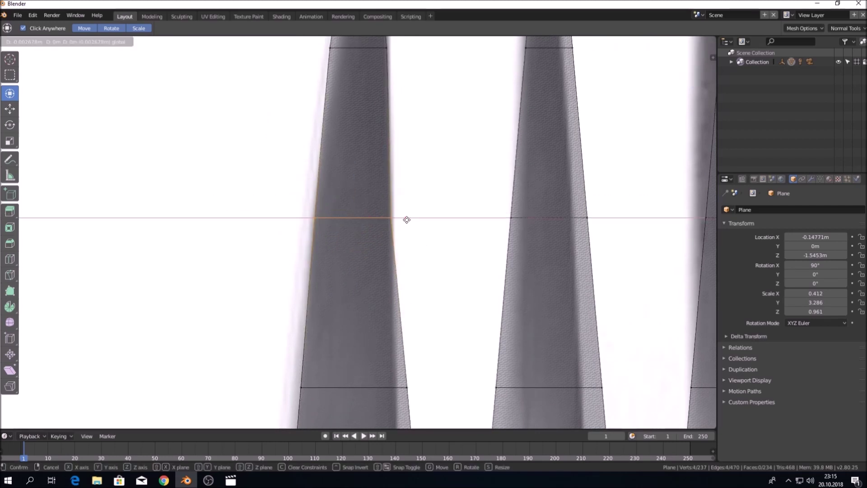
left_click_drag(391, 223, 405, 220)
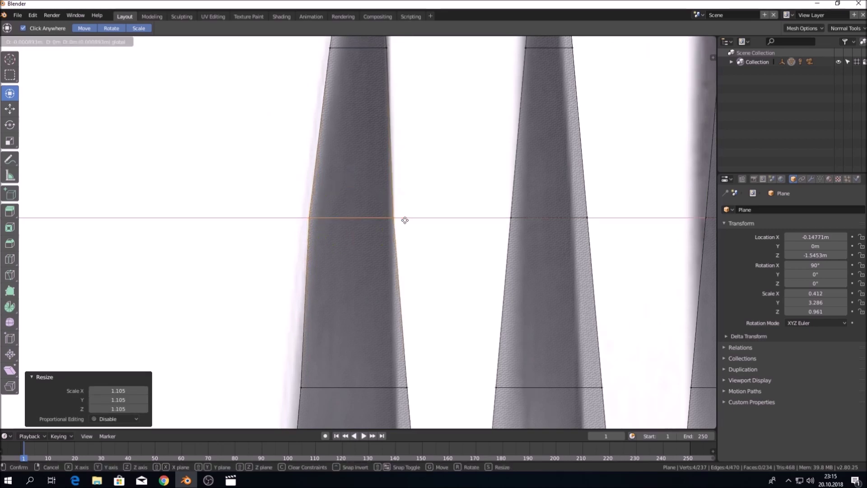
- Select the next edge row on the first tine and shift it slightly left
scroll(409, 219, "down", 3)
scroll(412, 218, "down", 1)
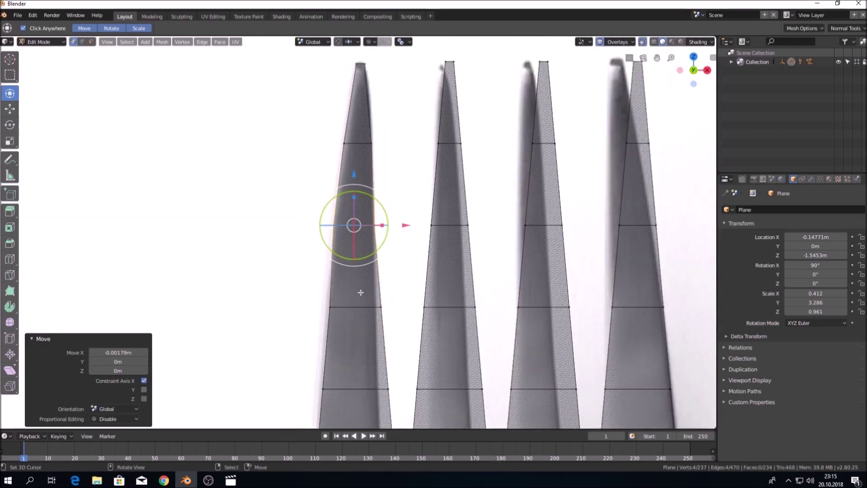
left_click(331, 303)
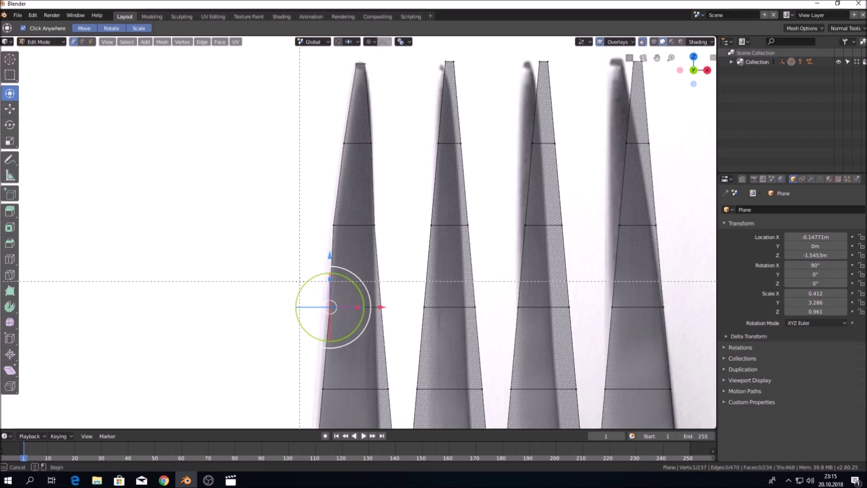
left_click(408, 307, "alt")
left_click_drag(408, 307, 403, 307)
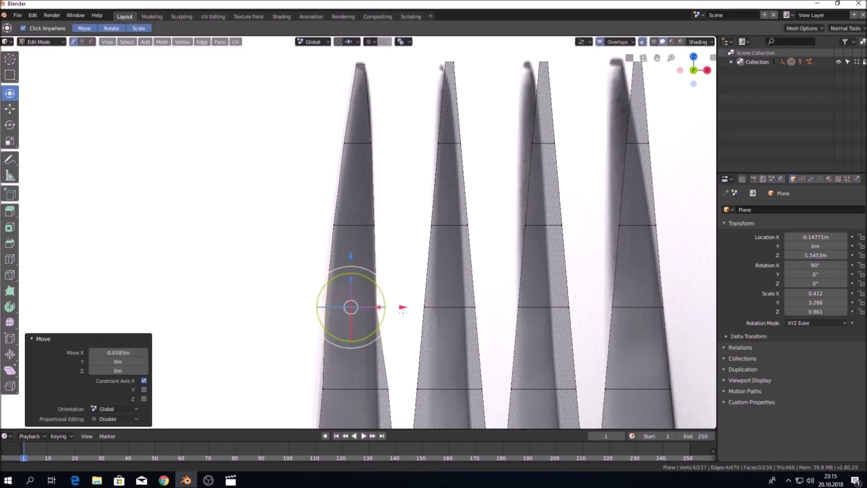
- Move the row below along X, narrow it slightly, and nudge it right
scroll(407, 298, "up", 1)
middle_click_drag(397, 261, 395, 192, "shift")
left_click(328, 238)
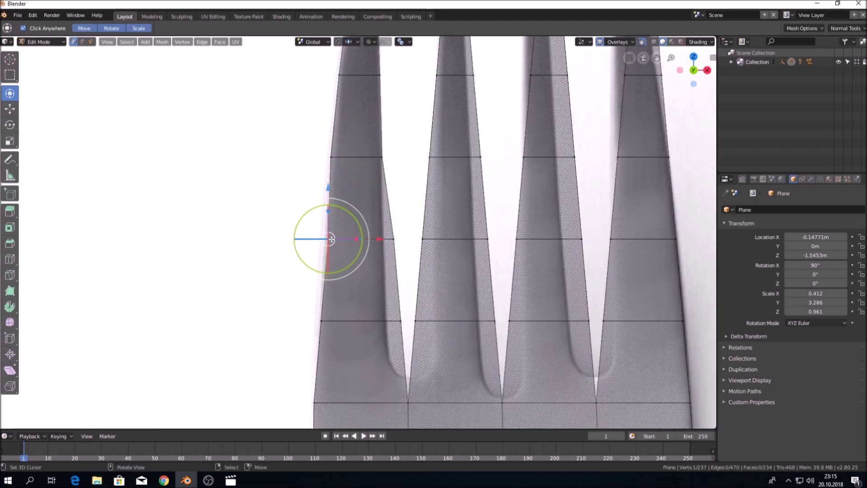
key("b")
left_click_drag(275, 220, 399, 259)
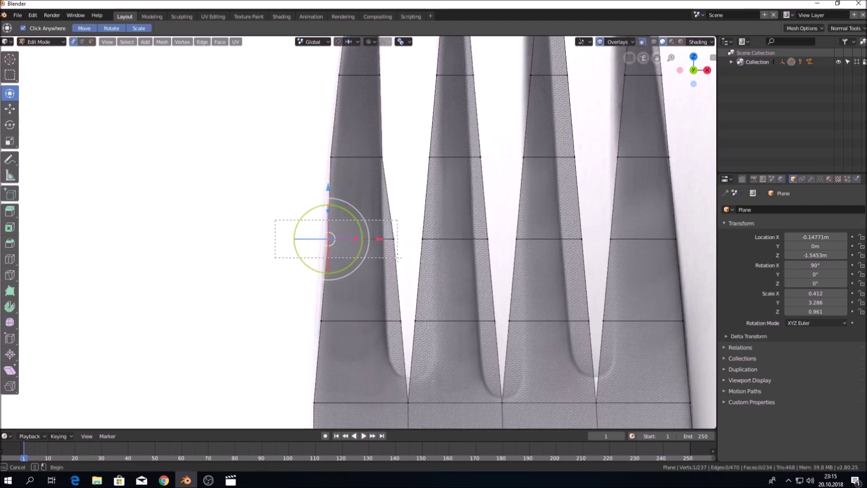
key("g")
key("x")
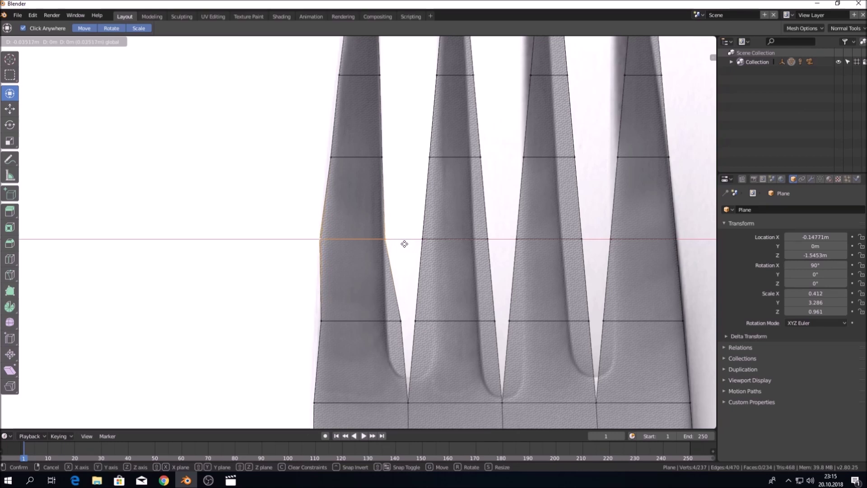
left_click(405, 242)
key("s")
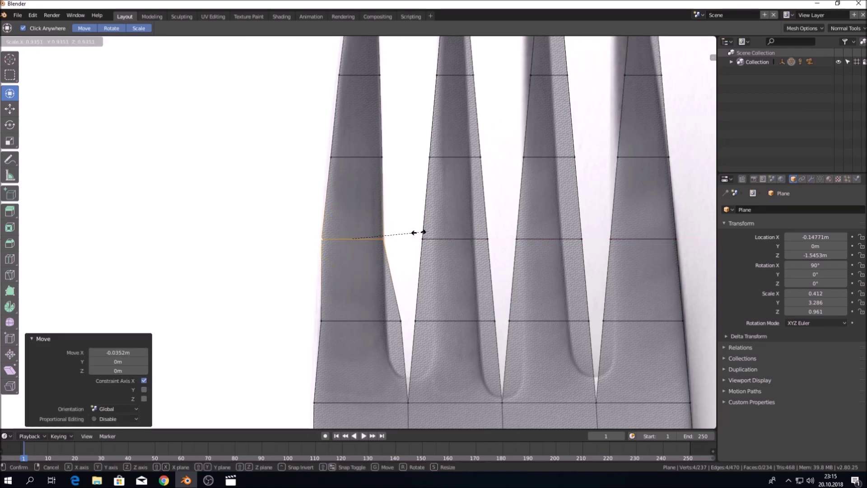
left_click(416, 240)
key("g")
key("x")
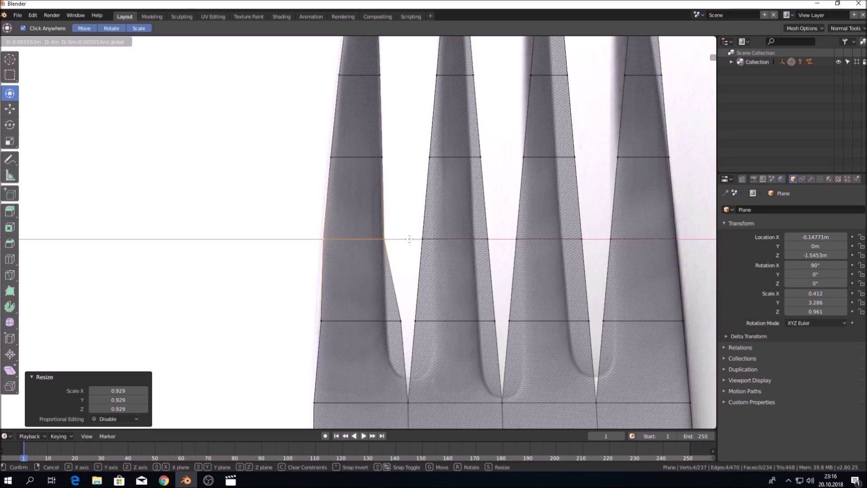
left_click(409, 238)
- Select the following edge row and shift it left along X
middle_click_drag(380, 307, 379, 266, "shift")
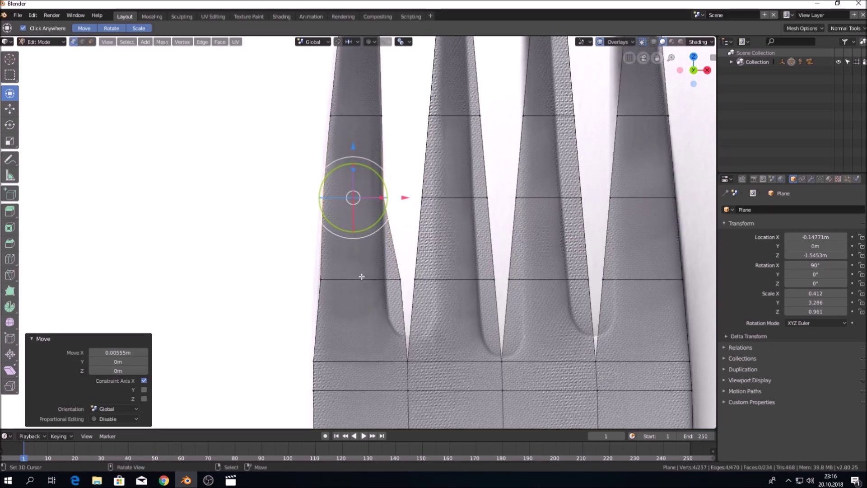
left_click(314, 285)
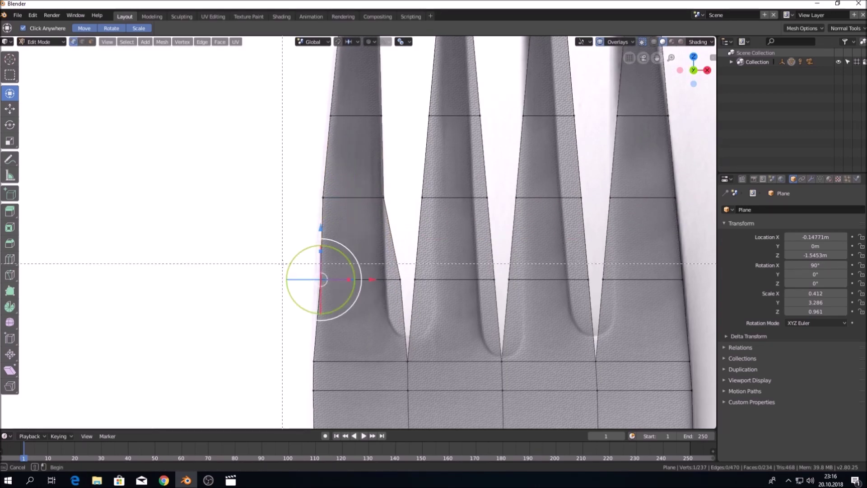
left_click(401, 279, "shift")
key("g")
key("x")
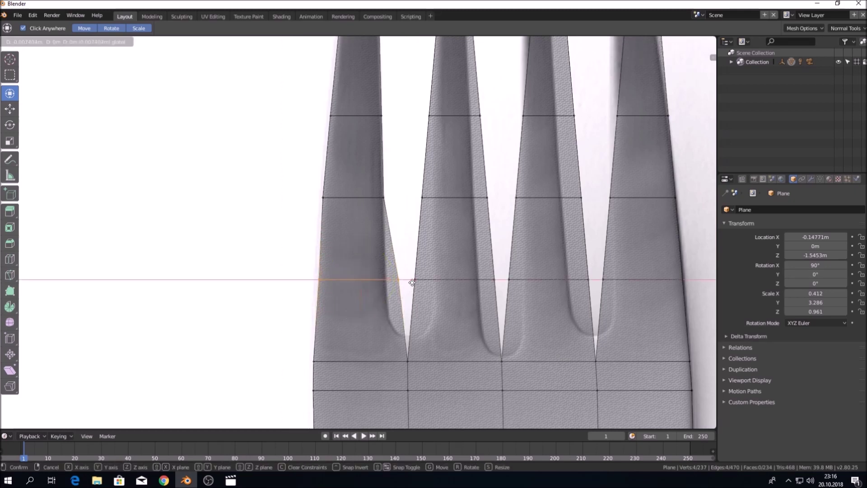
left_click(400, 284)
key("z")
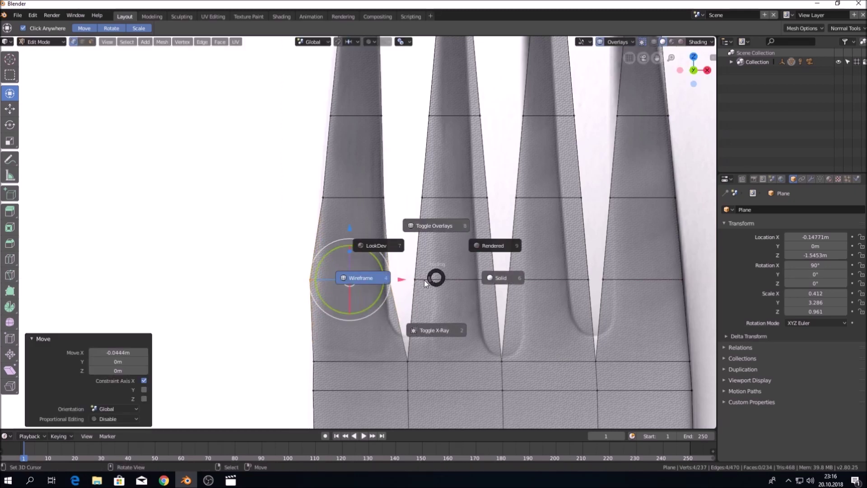
key("Escape")
- Narrow that row, shift it right, then enlarge it by 1.007 to hug the outline
key("s")
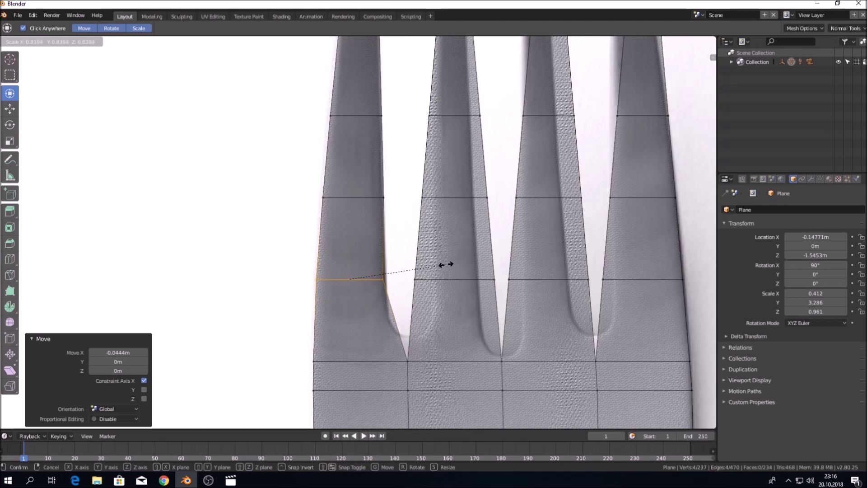
left_click(447, 262)
key("g")
key("x")
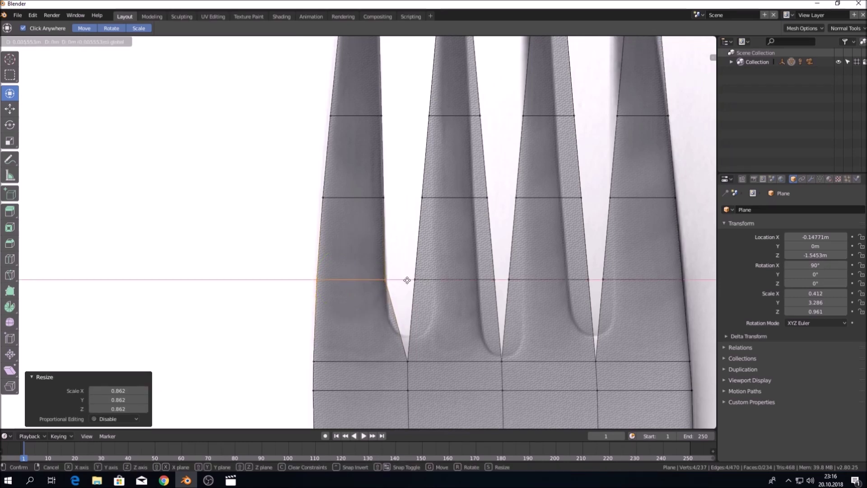
left_click(407, 280)
key("s")
left_click(416, 280)
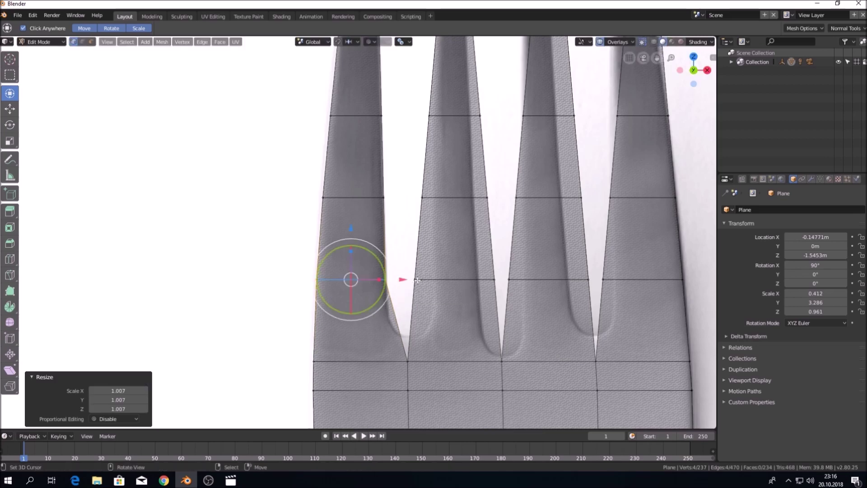
scroll(452, 194, "down", 1)
scroll(456, 192, "down", 1)
scroll(474, 183, "down", 2)
middle_click_drag(474, 183, 458, 245, "shift")
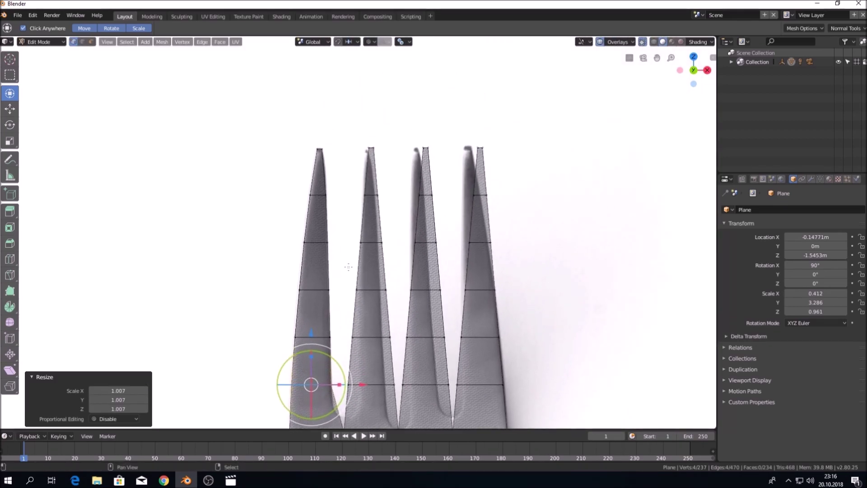
- Select the first two tines' tip vertices and set the pivot point to Median Point
mouse_move(348, 244)
middle_mouse_down("shift")
mouse_move(332, 214)
mouse_move(293, 274)
middle_mouse_up("shift")
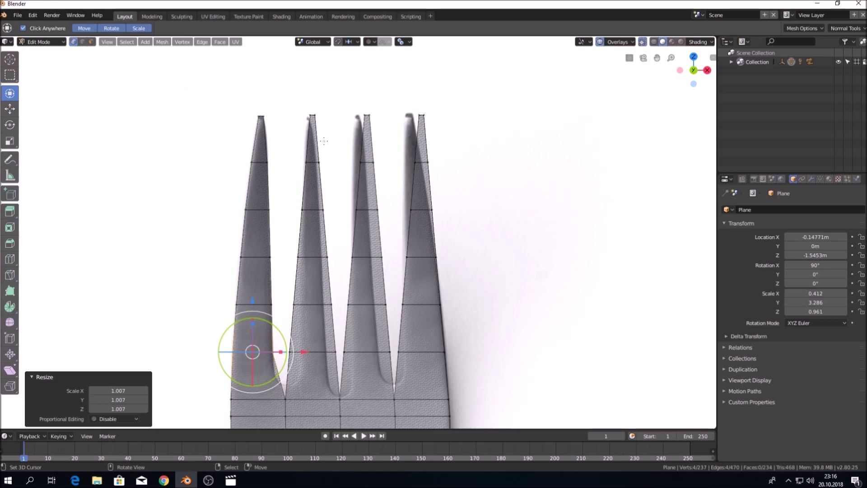
middle_click_drag(341, 152, 386, 203, "shift")
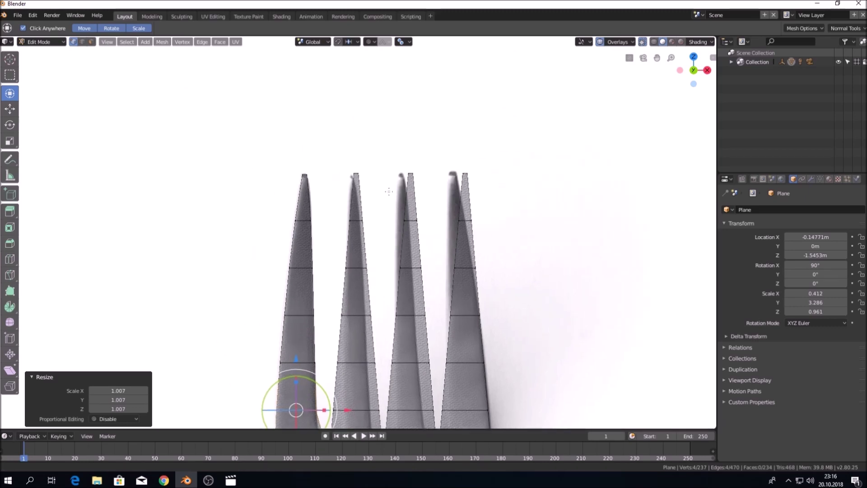
scroll(386, 203, "up", 5)
left_click_drag(380, 160, 409, 140)
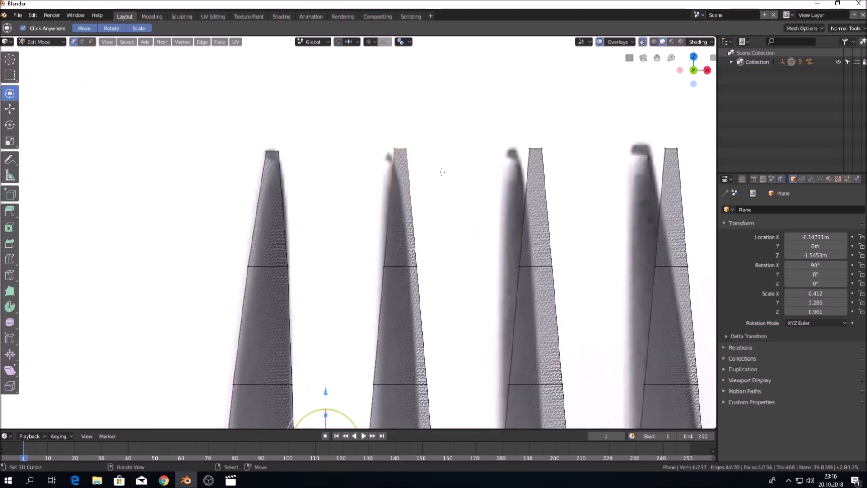
scroll(438, 189, "down", 2)
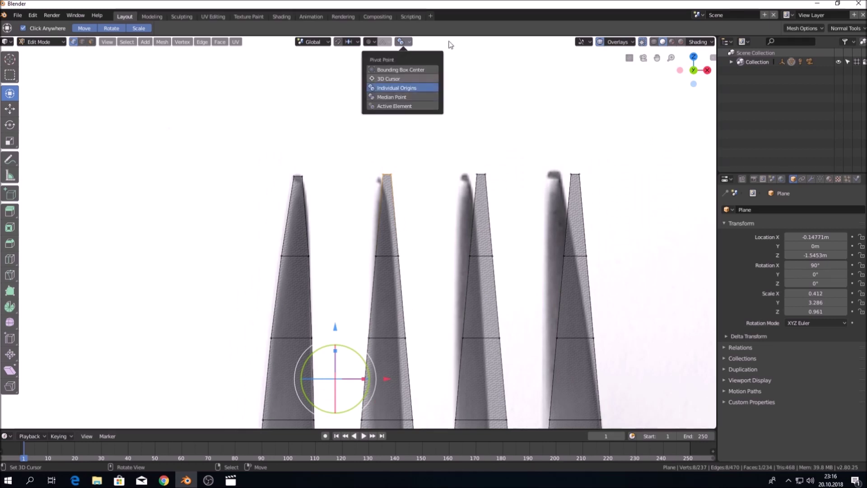
left_click(392, 78)
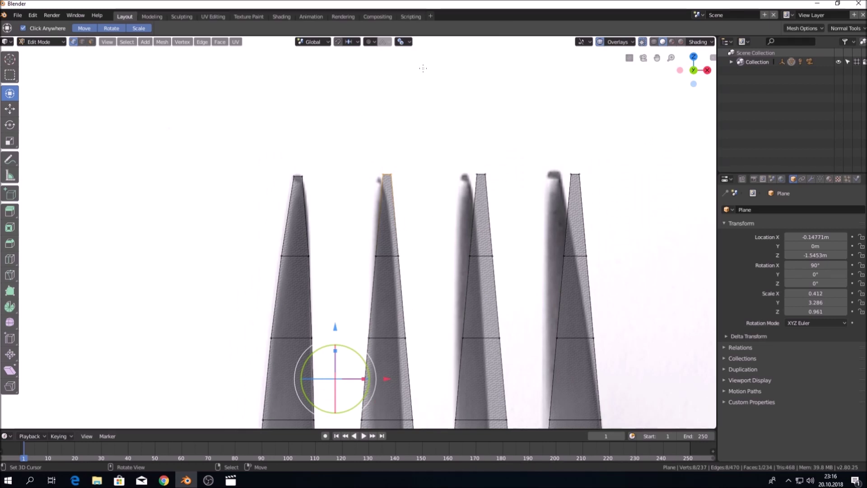
left_click(305, 177)
left_click(388, 175)
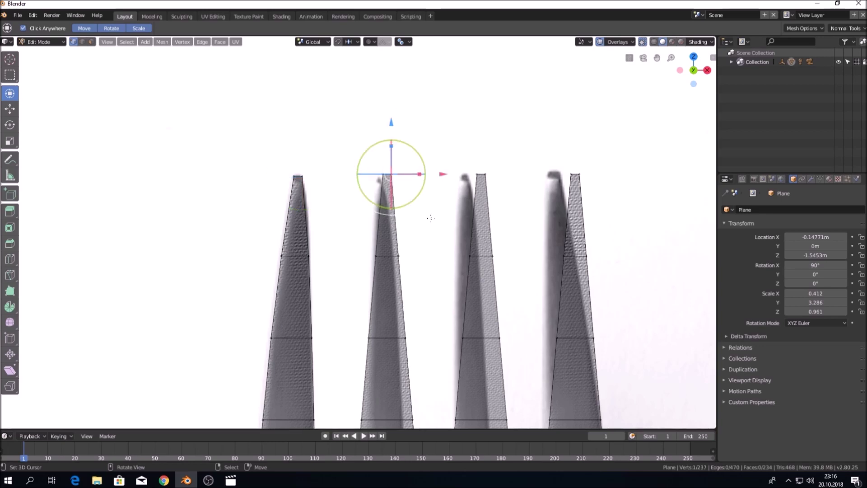
scroll(431, 218, "up", 2)
scroll(406, 68, "down", 2)
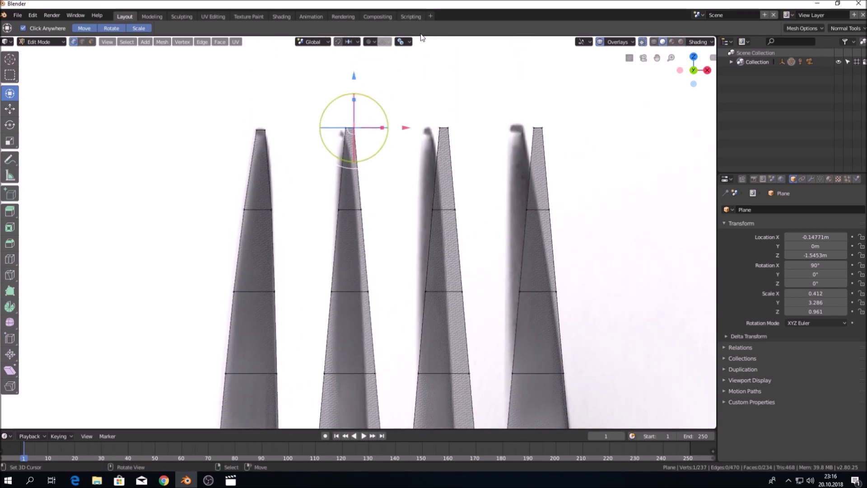
left_click(405, 44)
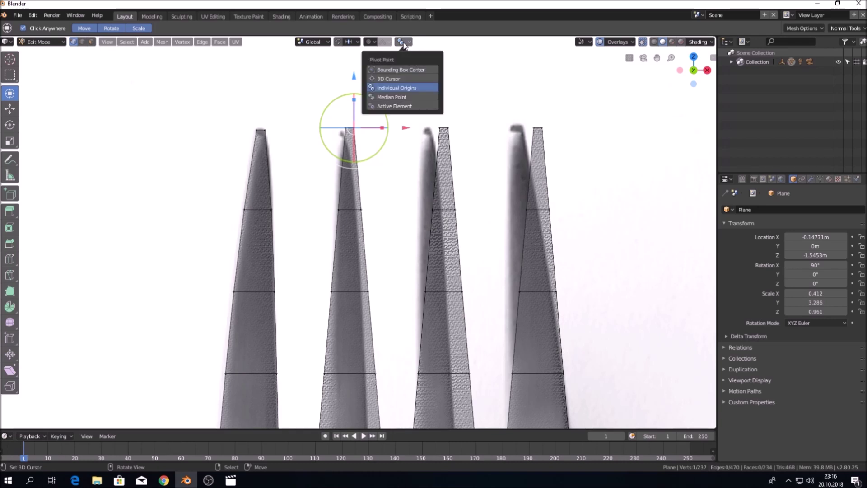
left_click(387, 97)
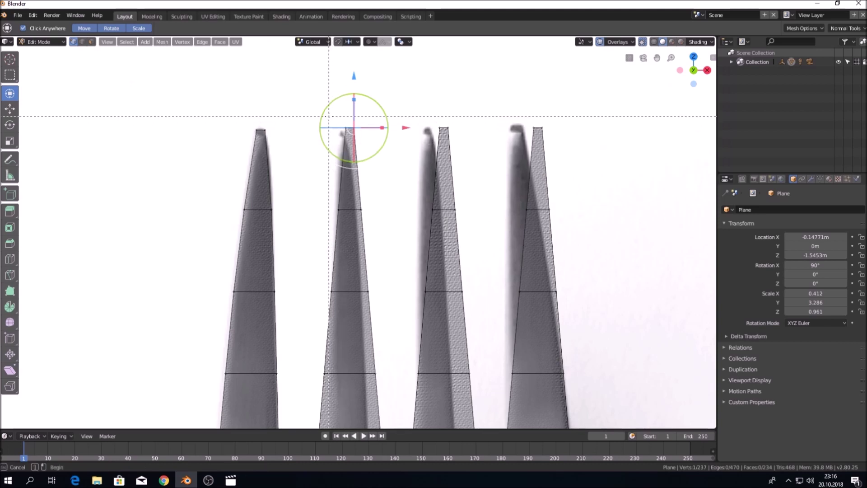
- Shift the second tine's tip and an edge row left, narrowing the row to 0.922
left_click(346, 129, "shift")
left_click_drag(394, 127, 387, 127)
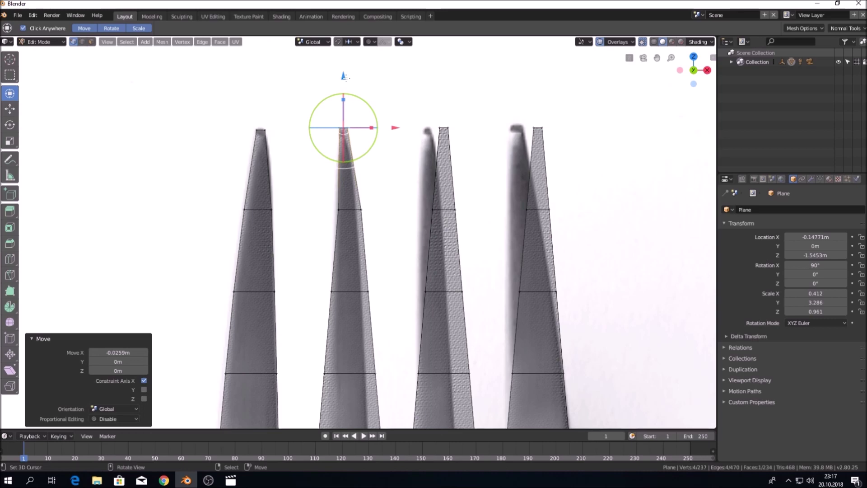
left_click(348, 209, "alt")
left_click_drag(389, 207, 384, 213)
left_click(347, 291, "alt")
key("s")
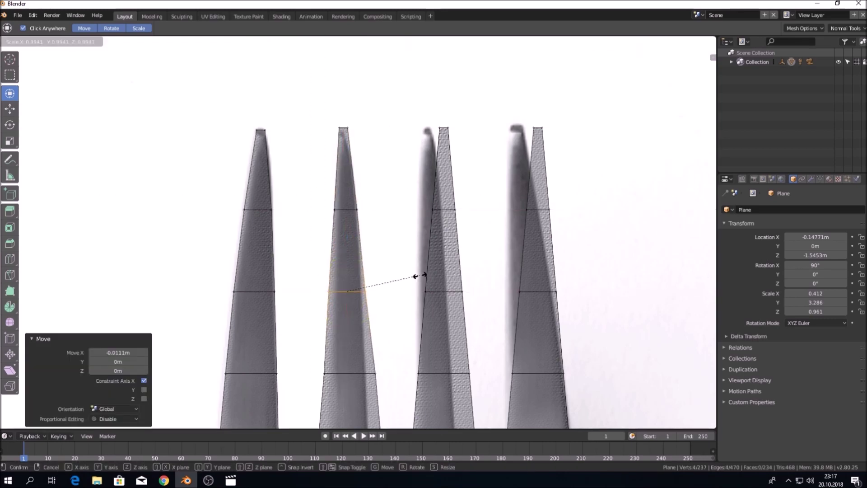
left_click(419, 275)
scroll(419, 275, "up", 3)
key("s")
left_click(382, 292)
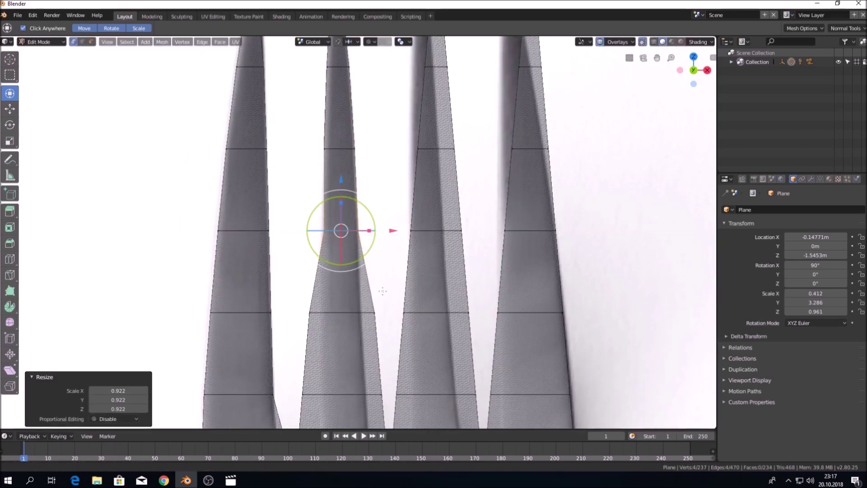
middle_click_drag(382, 291, 438, 196, "shift")
- Slide an edge row near the tine bases along X onto the photo
left_click_drag(300, 207, 379, 232)
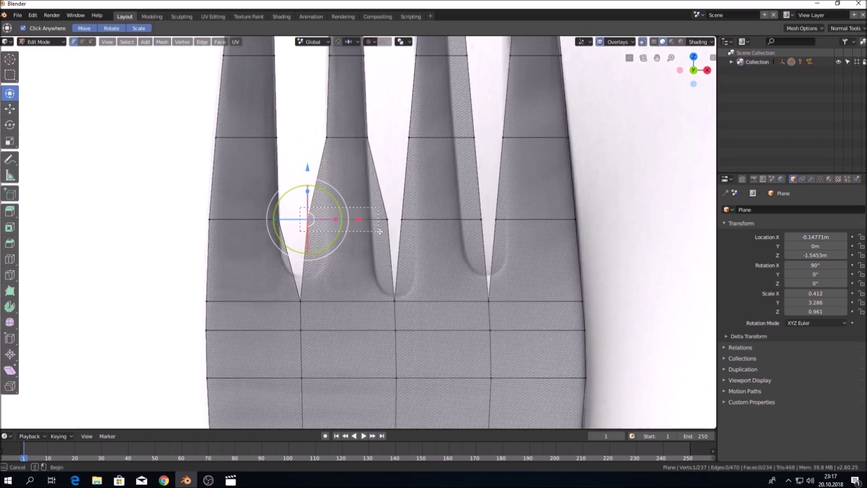
key("g")
middle_click_drag(428, 195, 404, 179, "shift")
key("x")
left_click(404, 178)
key("g")
key("x")
left_click(404, 262)
middle_click_drag(405, 262, 323, 216, "shift")
key("s")
key("Escape")
scroll(355, 180, "up", 2)
- Shift the third tine's edge row along X and move the fourth tine's tip onto the photo
left_click(357, 213)
key("s")
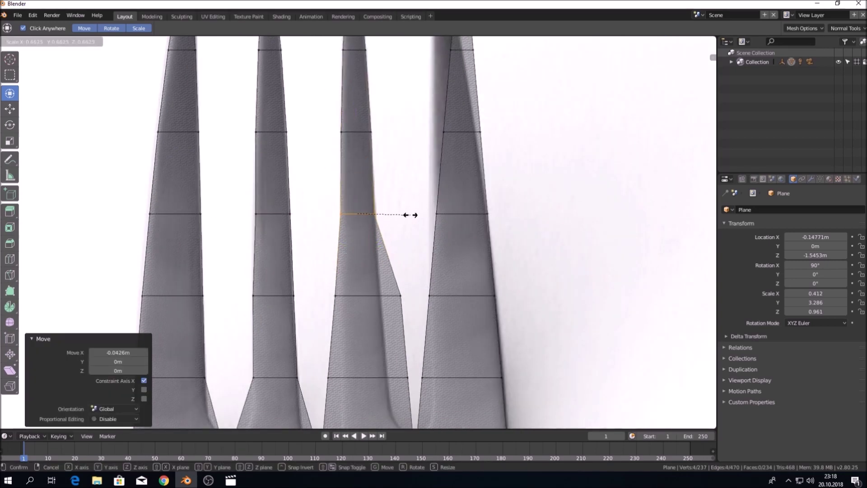
key("Escape")
scroll(410, 215, "down", 2)
key("g")
key("x")
left_click(326, 193)
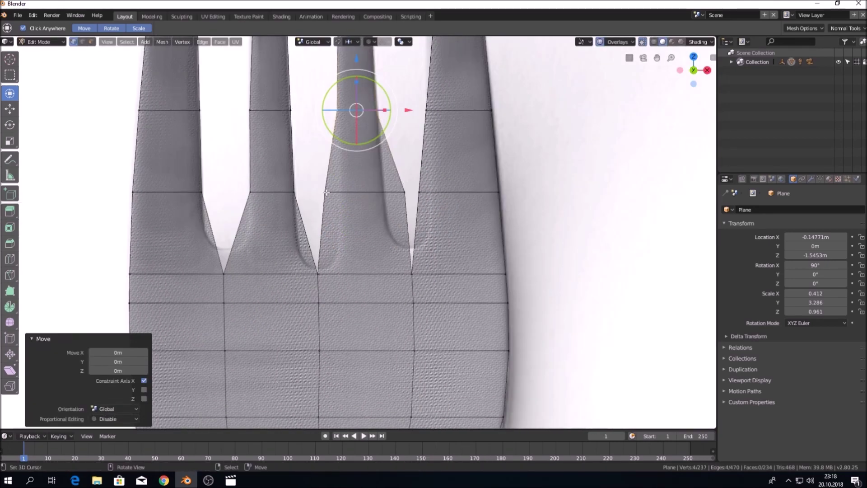
left_click(366, 192)
key("g")
key("x")
left_click(450, 161)
- Move the fourth tine's tip and upper edge row sideways along X to match the photo
scroll(450, 161, "up", 5, "shift")
left_click(359, 121)
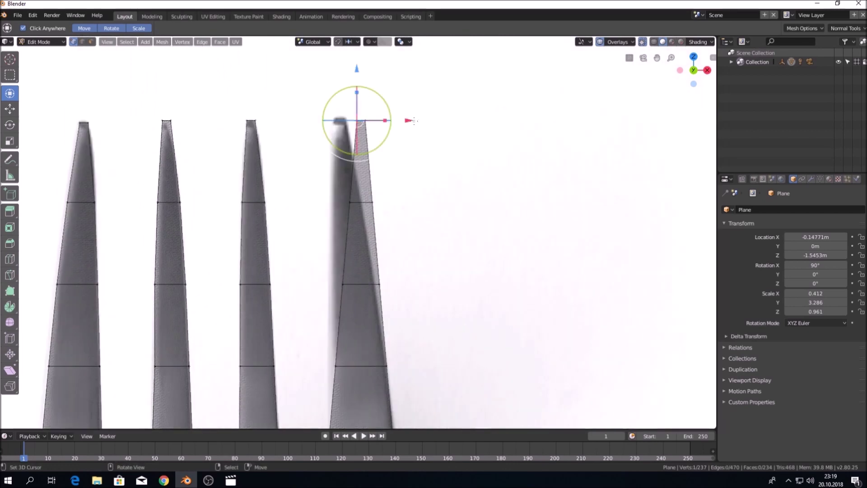
left_click(362, 202, "alt")
key("g")
key("x")
left_click(399, 203)
left_click(375, 284, "alt")
key("s")
key("Escape")
scroll(416, 285, "down", 5, "shift")
left_click(375, 224, "alt")
- Shift a lower tine edge row along X to match the photo's tine width
key("g")
key("x")
key("Return")
key("s")
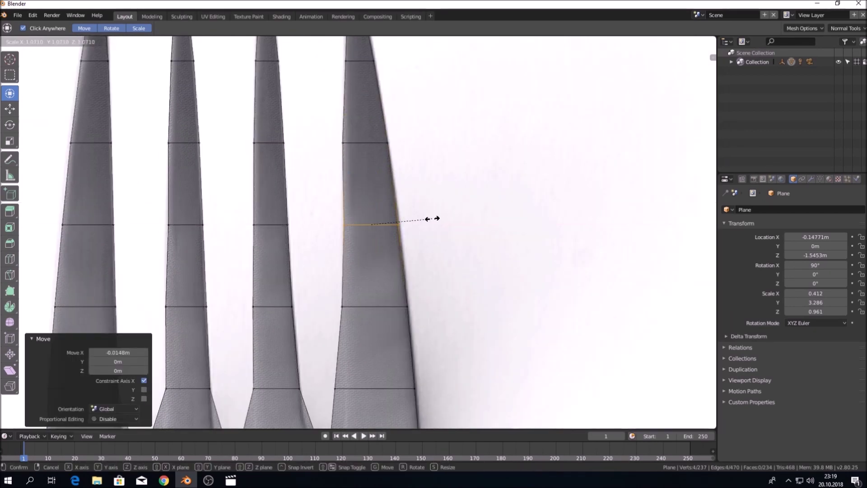
scroll(430, 135, "down", 5, "shift")
left_click(383, 219, "alt")
key("g")
key("x")
left_click(430, 217)
- Scale and shift two more rightmost-tine edge rows, the last nudged 0.0111 m along X
left_click(381, 300, "alt")
key("s")
left_click(492, 289)
key("g")
key("x")
left_click(441, 303)
left_click(379, 219, "alt")
key("s")
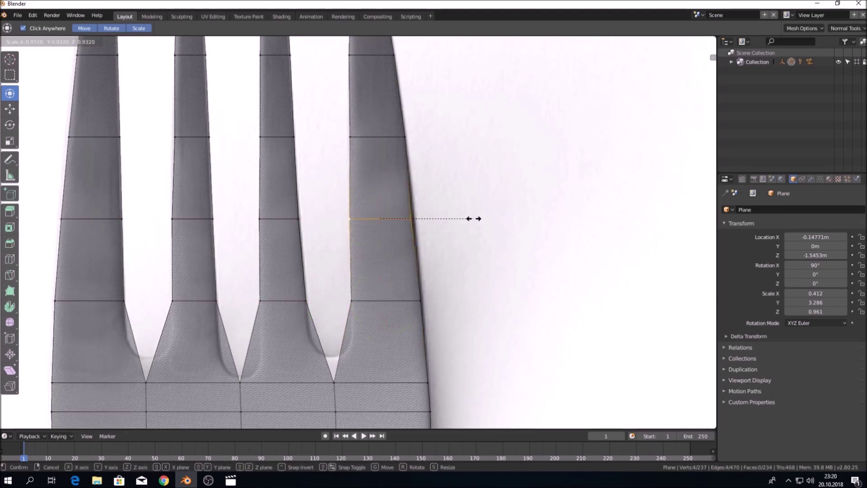
left_click(476, 219)
key("g")
key("x")
left_click(452, 221)
scroll(433, 217, "down", 3)
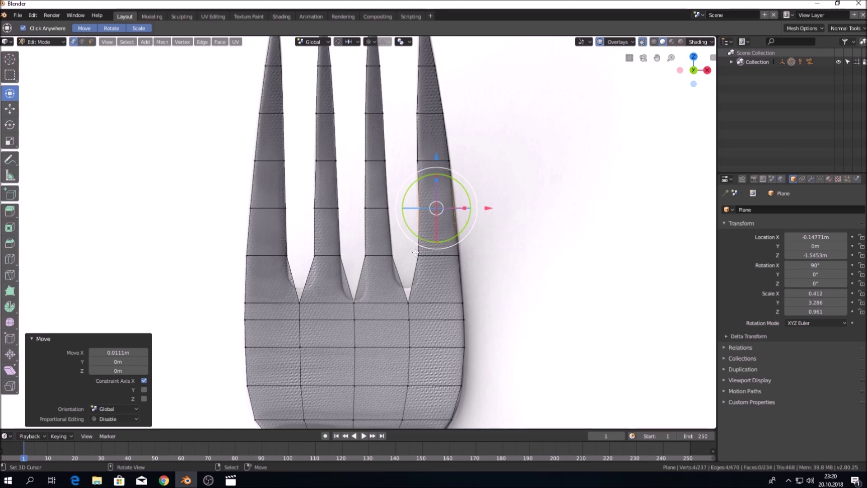
- Cut a centred edge loop across the first tine base, shift it along X and scale to 1.055
middle_click_drag(416, 252, 430, 223, "shift")
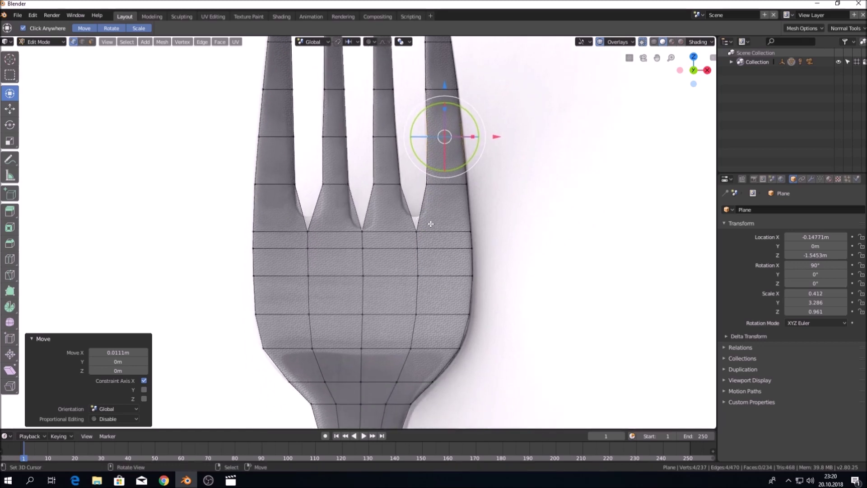
scroll(430, 224, "up", 4)
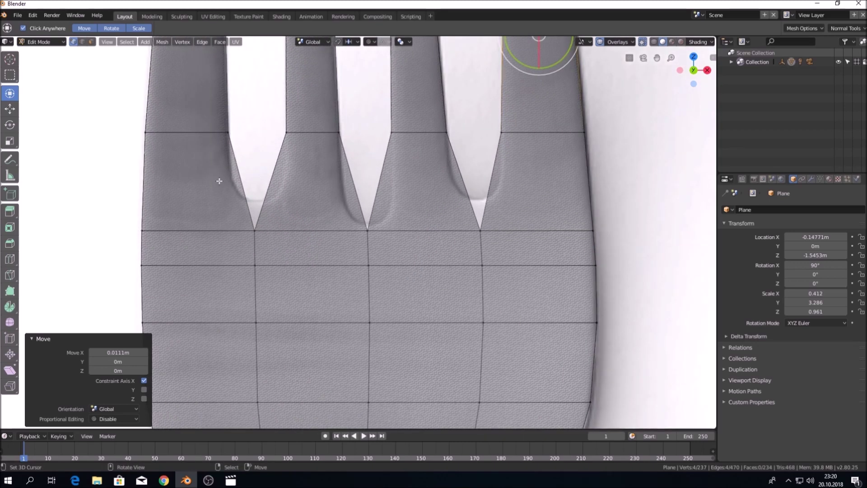
key("ctrl+r")
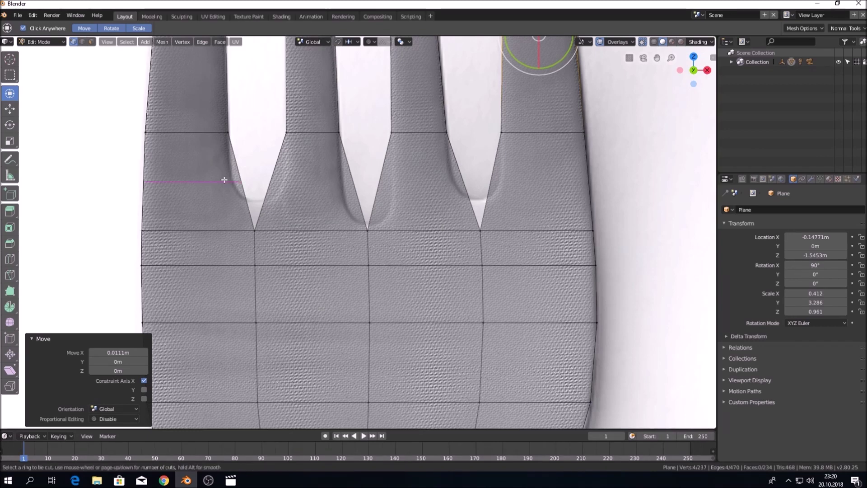
left_click(223, 180)
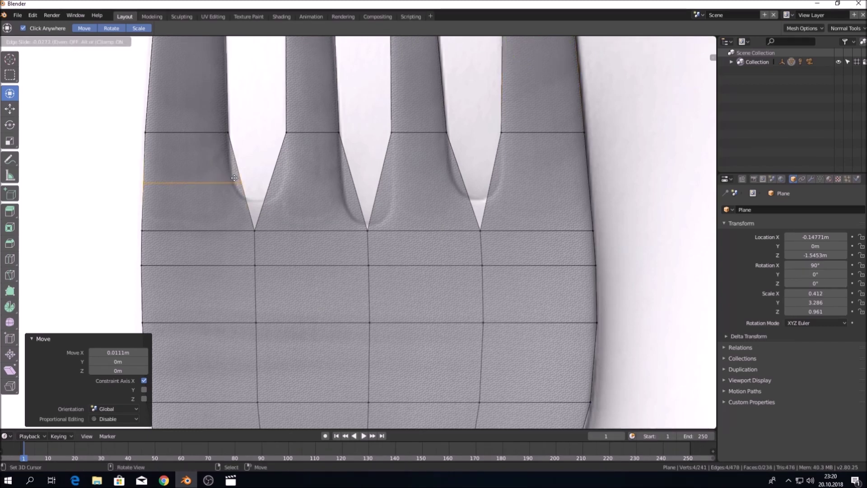
right_click(235, 177)
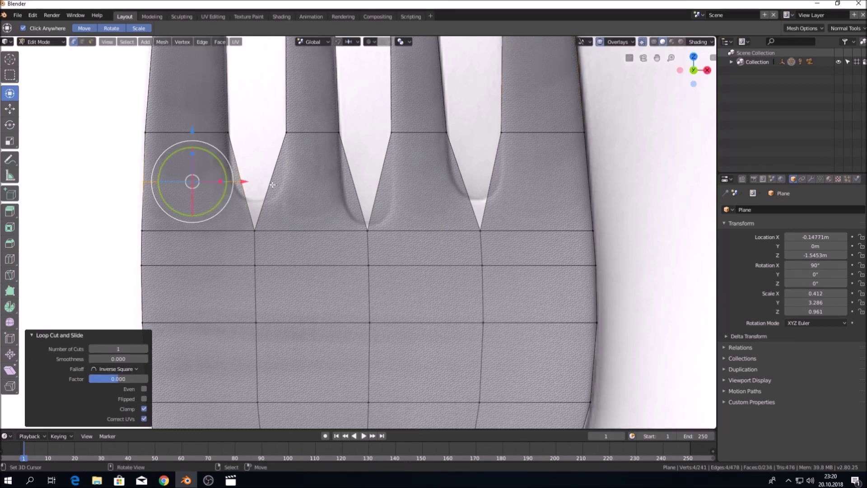
key("s")
left_click(276, 187)
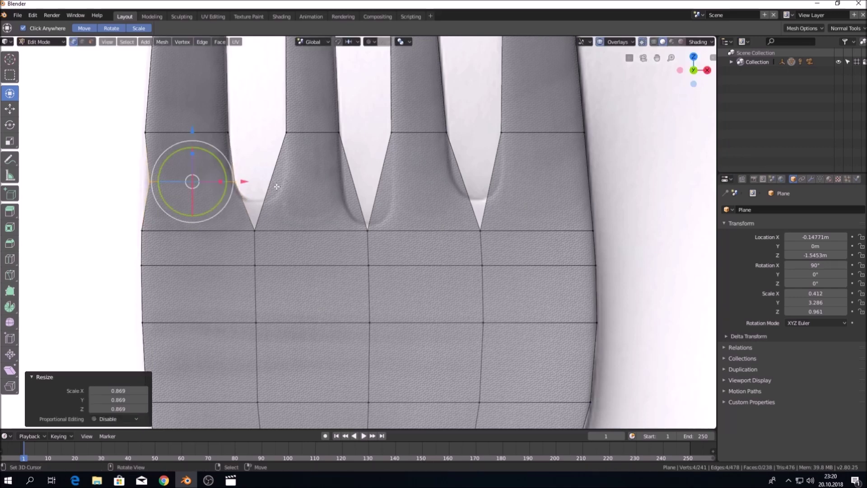
key("g")
key("x")
left_click(248, 181)
key("s")
left_click(248, 181)
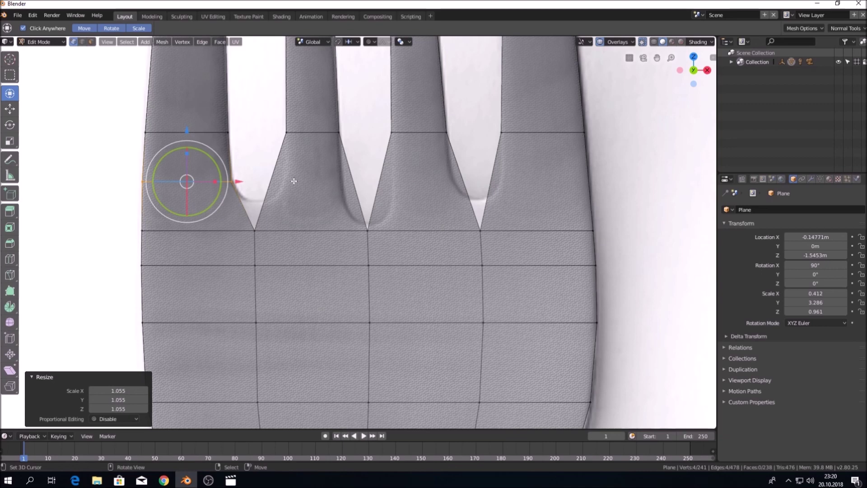
- Cut a second loop across the tine bases and scale it to 0.877
key("ctrl+r")
left_click(286, 179)
left_click(287, 180)
key("s")
left_click(508, 154)
key("g")
key("x")
middle_click_drag(425, 179, 277, 193, "shift")
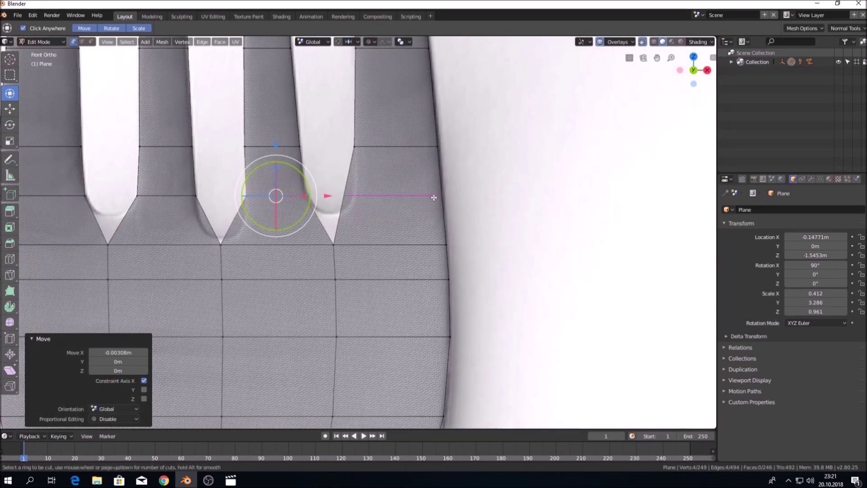
right_click(448, 196)
mouse_move(448, 195)
middle_mouse_down()
mouse_move(350, 170)
mouse_move(392, 177)
middle_mouse_up()
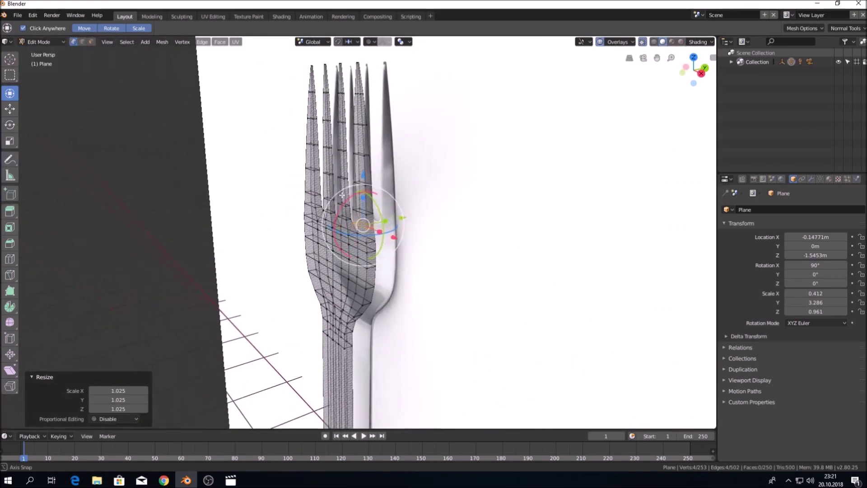
scroll(393, 177, "down", 1)
scroll(392, 271, "down", 3)
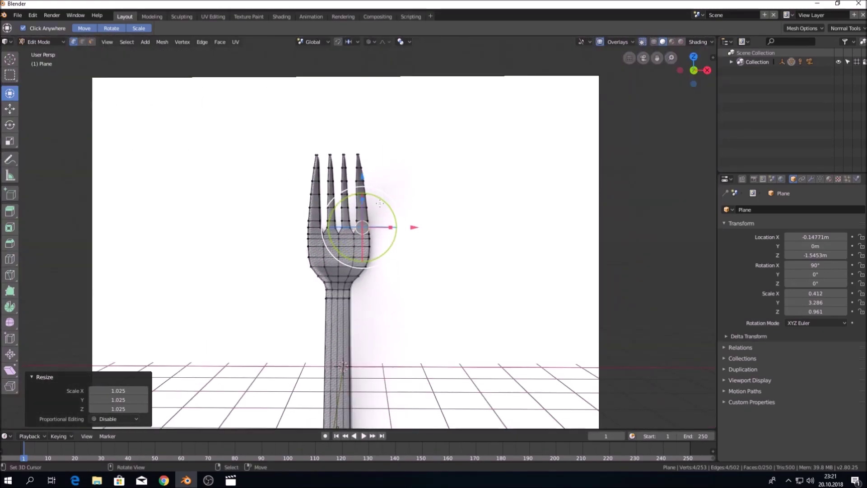
scroll(391, 364, "up", 2)
scroll(344, 257, "down", 2)
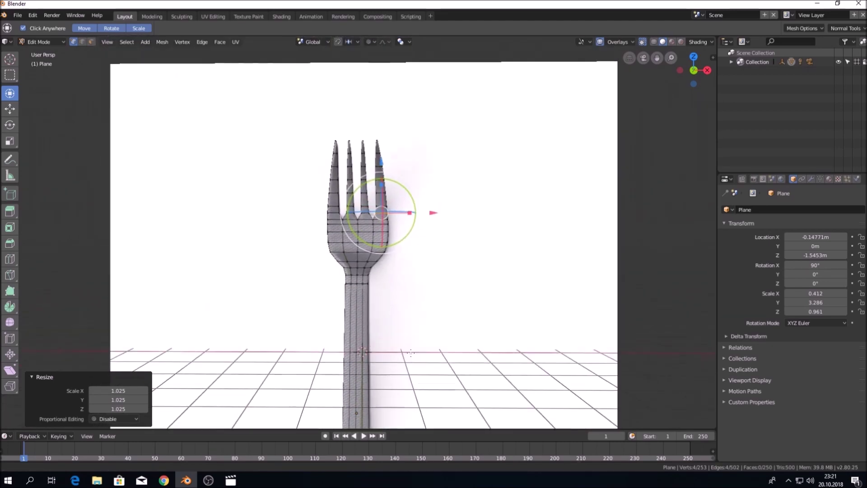
mouse_move(344, 257)
middle_mouse_down()
mouse_move(260, 268)
mouse_move(385, 298)
mouse_move(301, 281)
mouse_move(367, 222)
middle_mouse_up()
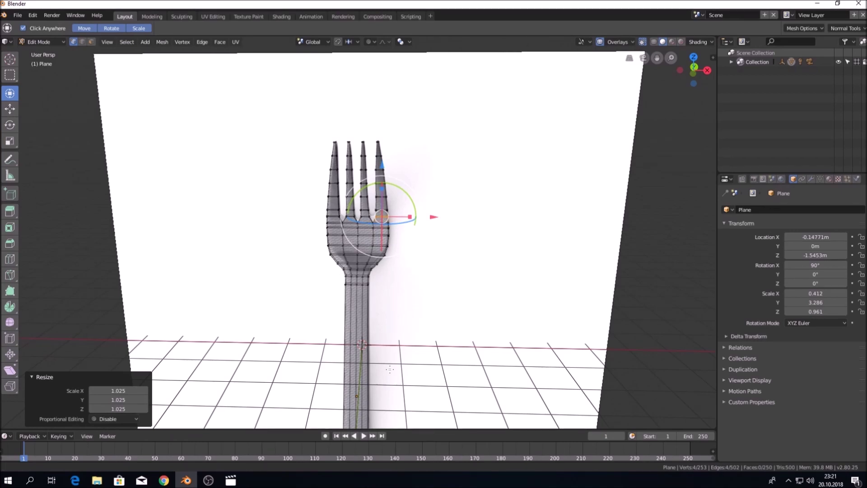
middle_click_drag(398, 333, 397, 242, "shift")
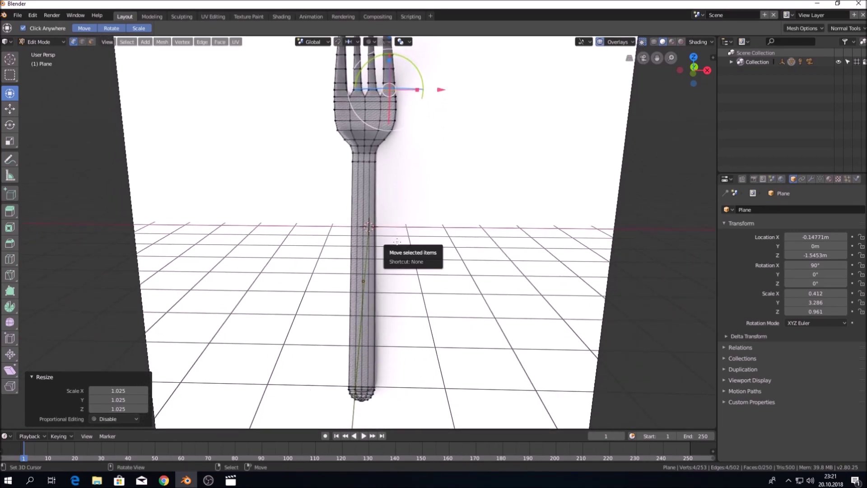
key("KP_1")
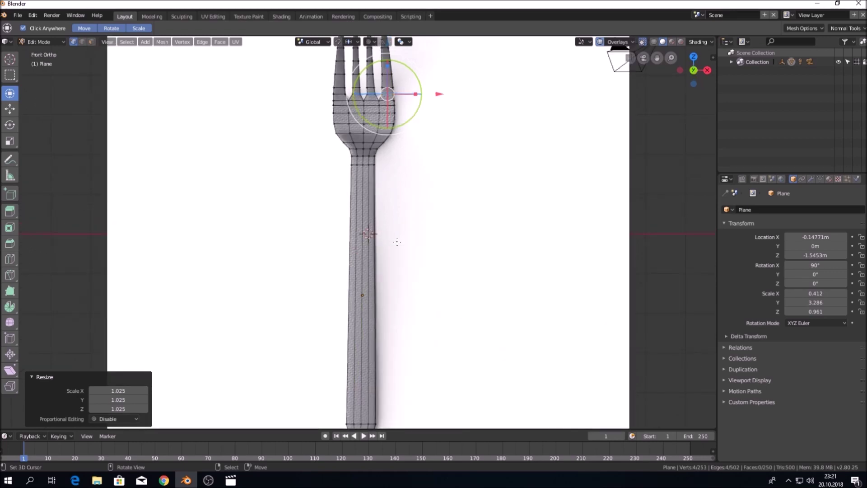
mouse_move(398, 181)
middle_mouse_down()
mouse_move(516, 267)
mouse_move(412, 254)
mouse_move(345, 275)
mouse_move(340, 285)
mouse_move(459, 107)
mouse_move(310, 254)
mouse_move(394, 205)
middle_mouse_up()
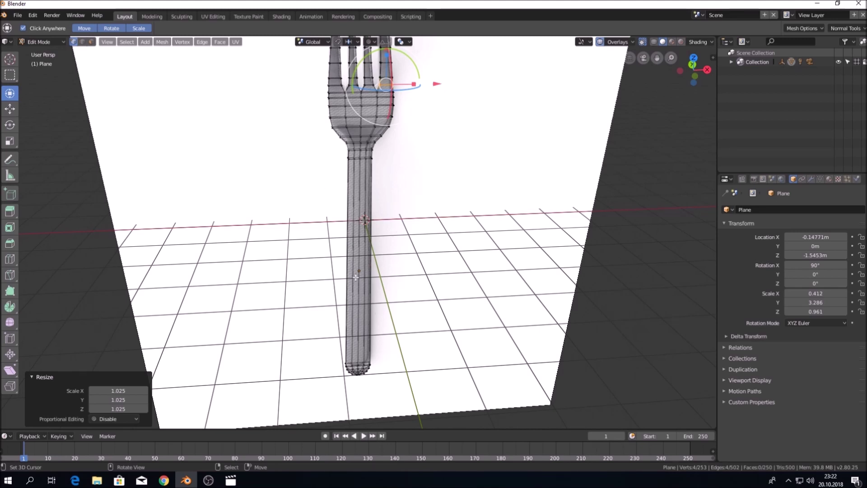
middle_click_drag(340, 255, 457, 207)
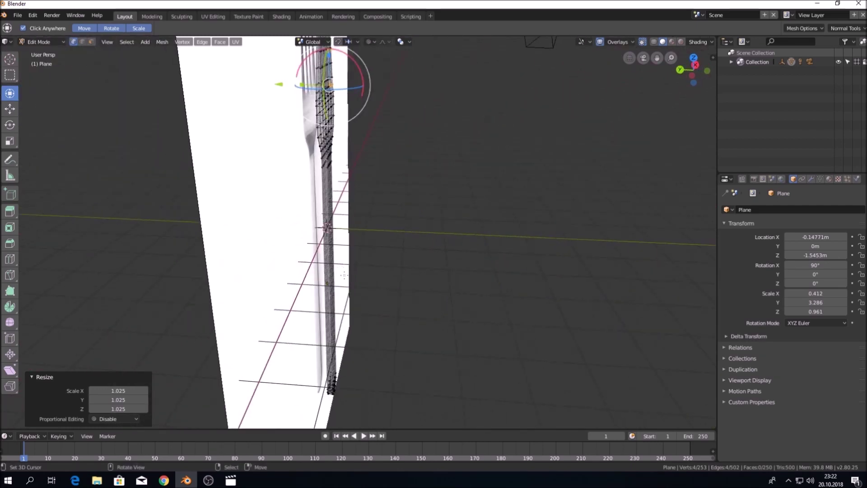
middle_click_drag(391, 202, 391, 231)
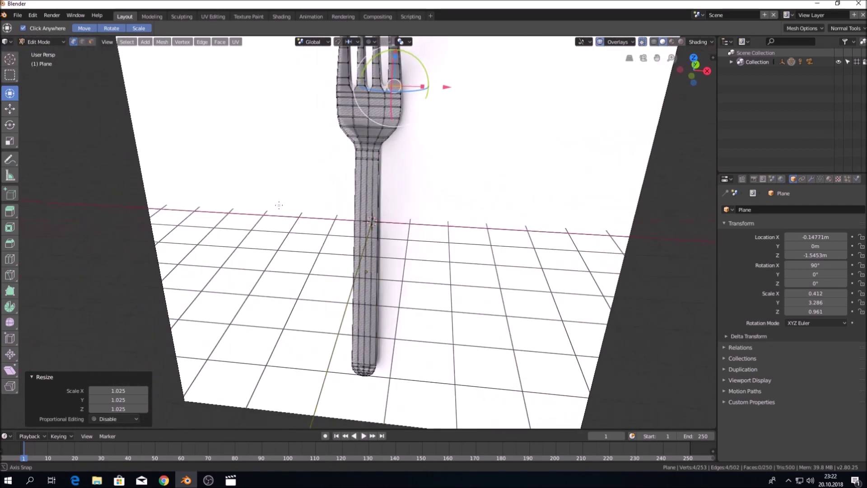
scroll(367, 216, "up", 4)
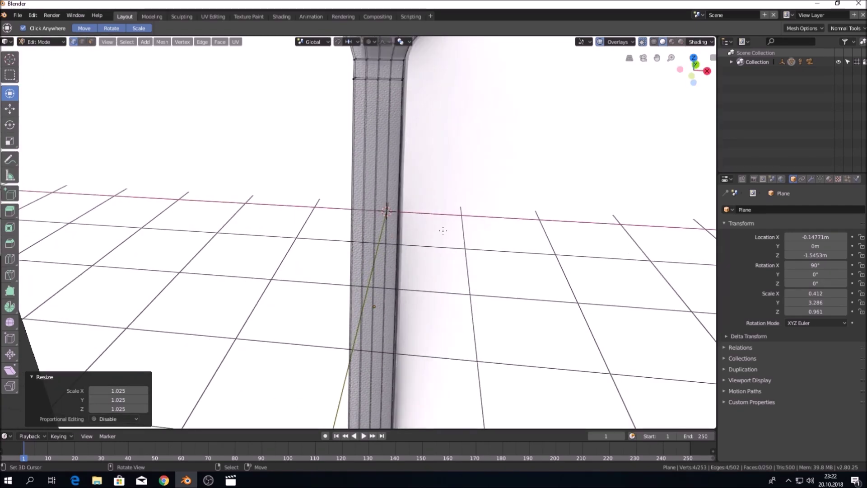
mouse_move(350, 146)
middle_mouse_down()
mouse_move(358, 128)
mouse_move(436, 235)
middle_mouse_up()
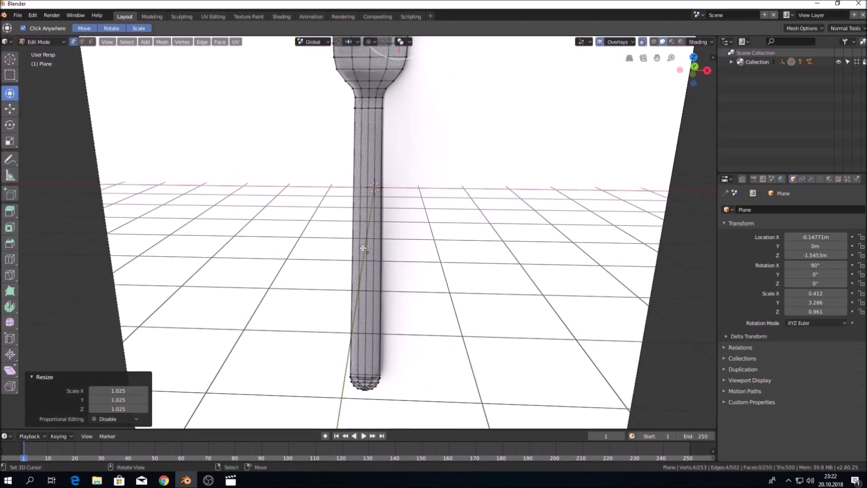
key("ctrl+r")
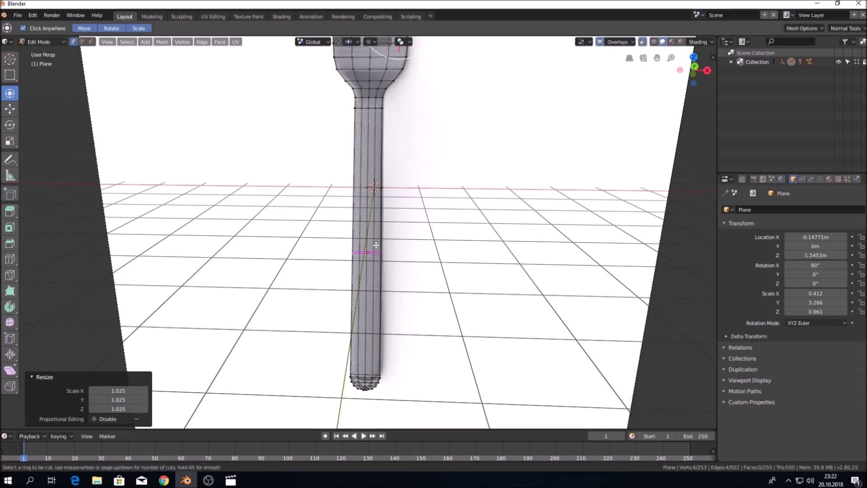
- Loop-cut the handle with 17 centred cuts, reaching 423 vertices, then orbit out to inspect
scroll(379, 252, "up", 1)
scroll(378, 252, "up", 2)
scroll(378, 252, "up", 2)
scroll(378, 251, "up", 2)
scroll(378, 252, "up", 2)
scroll(378, 252, "up", 2)
scroll(379, 252, "up", 2)
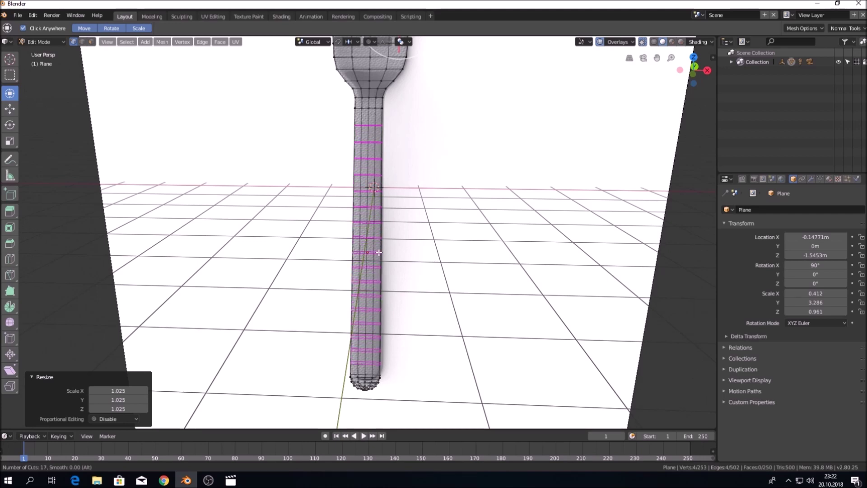
left_click(378, 252)
right_click(379, 252)
mouse_move(425, 185)
middle_mouse_down()
mouse_move(497, 191)
mouse_move(350, 109)
mouse_move(376, 146)
middle_mouse_up()
left_click(350, 108)
middle_click_drag(428, 113, 412, 166)
scroll(422, 144, "down", 3)
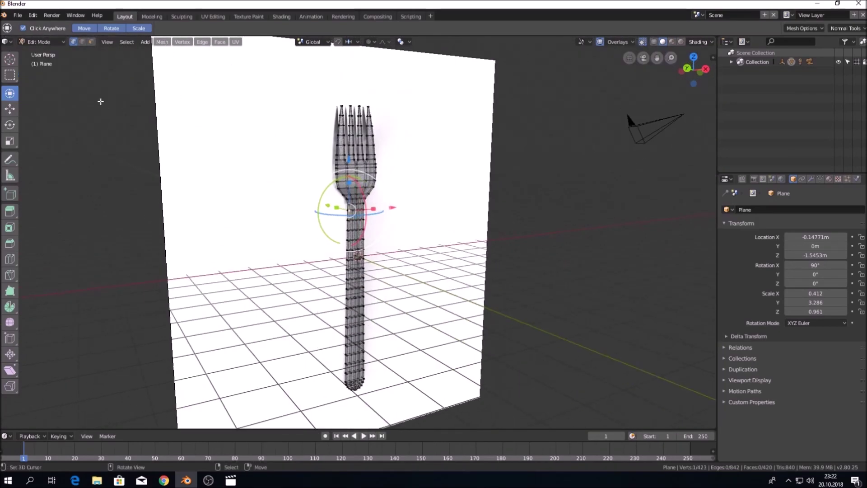
- Switch to Object Mode and turn off see-through shading so the fork looks solid
left_click(43, 42)
left_click(47, 53)
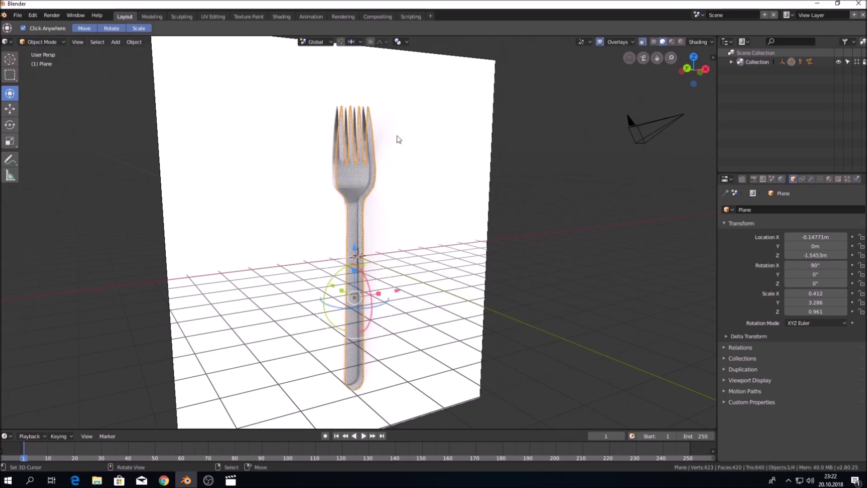
middle_click_drag(398, 140, 398, 159)
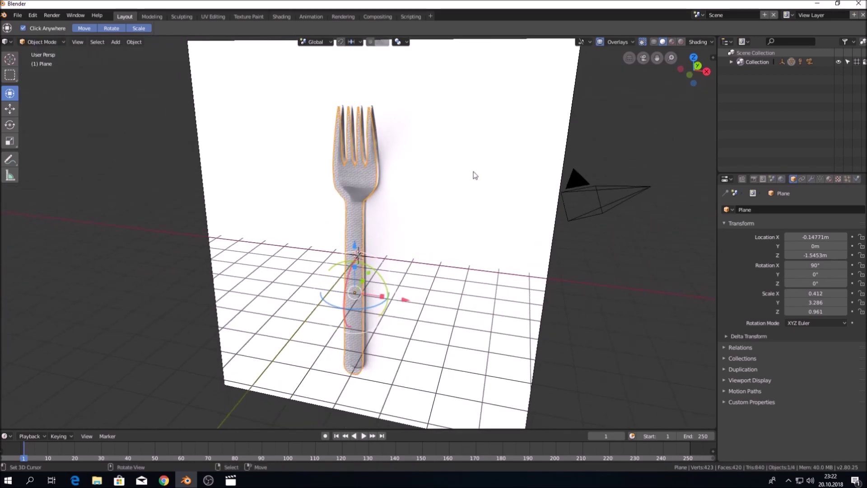
key("z")
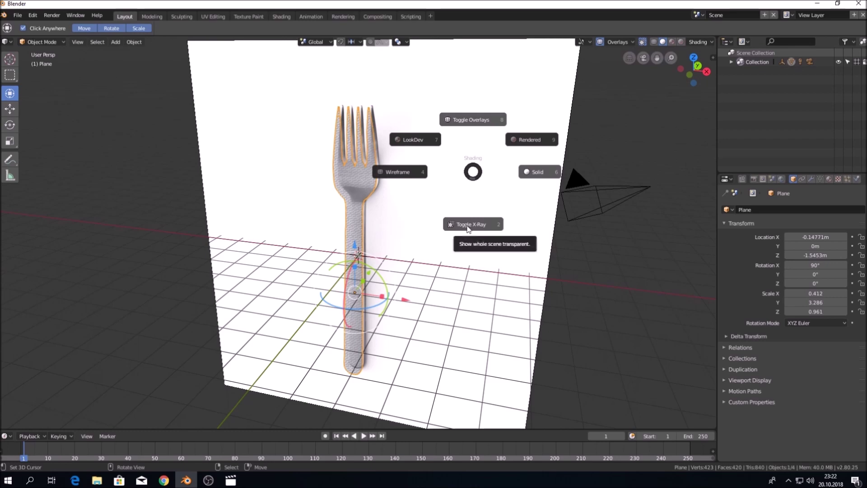
left_click(468, 226)
middle_click_drag(400, 188, 430, 195)
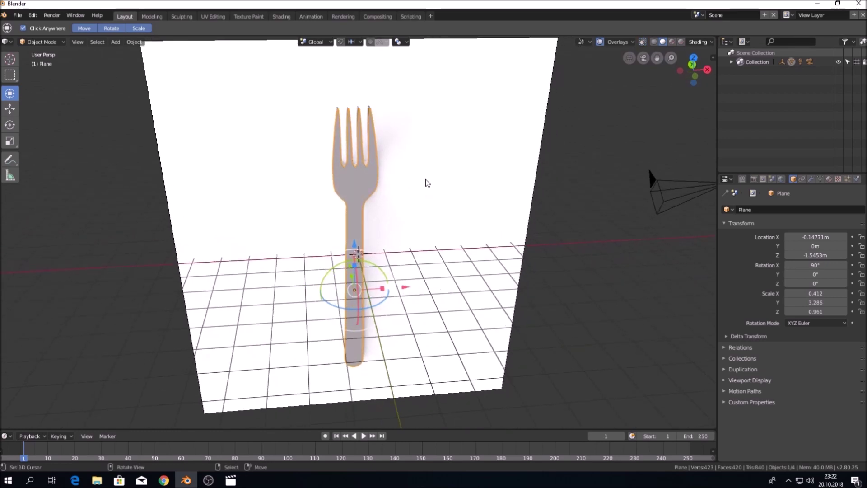
- Move the reference image Empty -23.5 m along X and frame the fork mesh
left_click(429, 171)
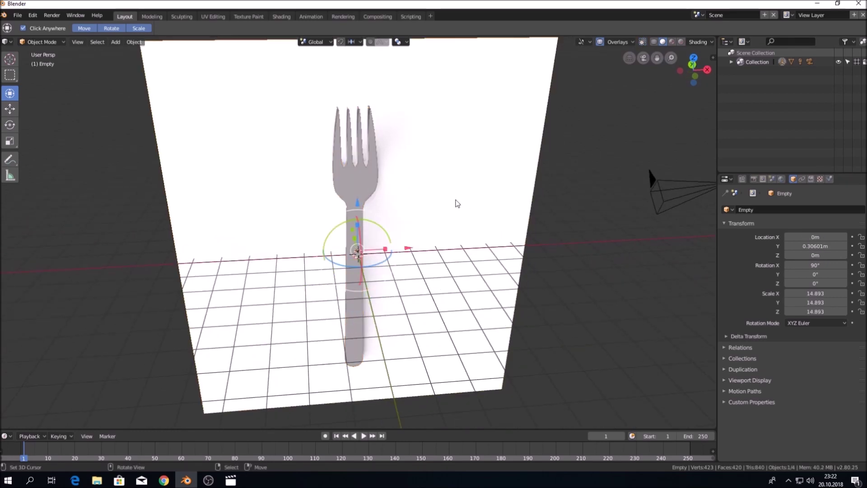
scroll(424, 227, "down", 4)
left_click_drag(411, 241, 130, 250)
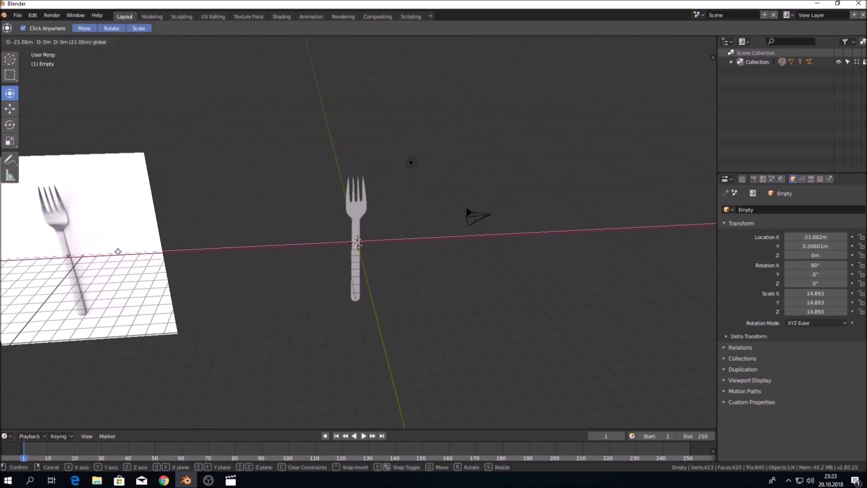
left_click_drag(130, 250, 104, 254)
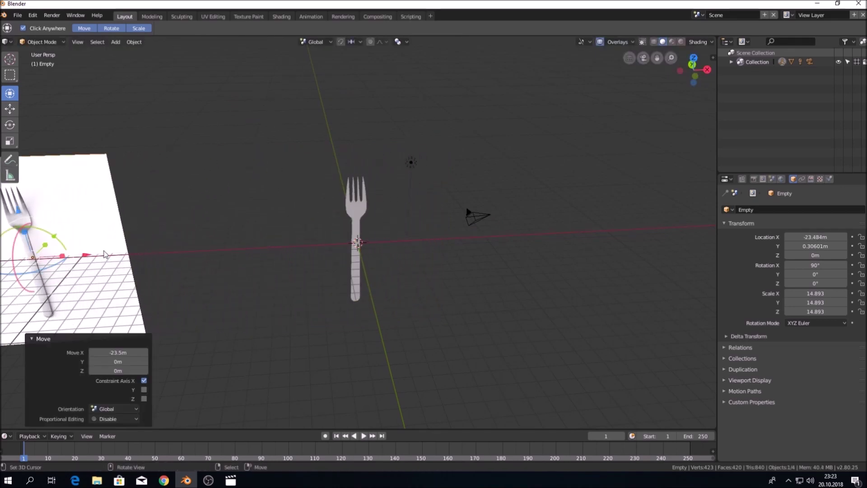
left_click(360, 221)
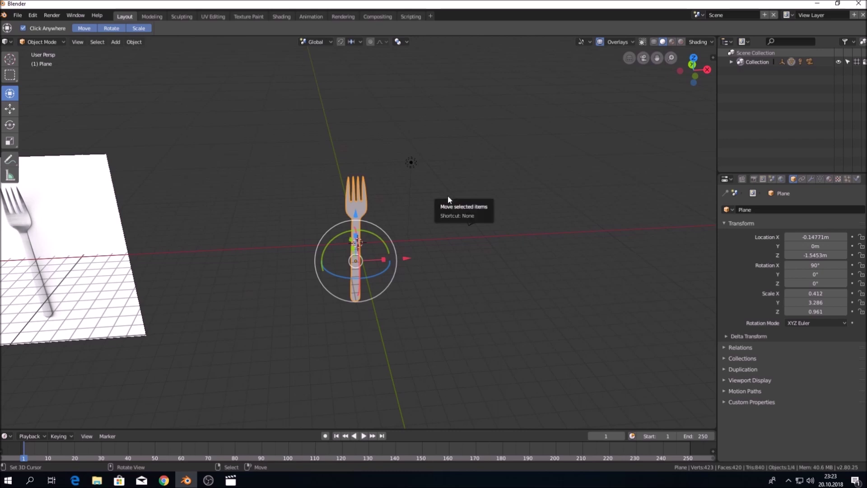
key("KP_Decimal")
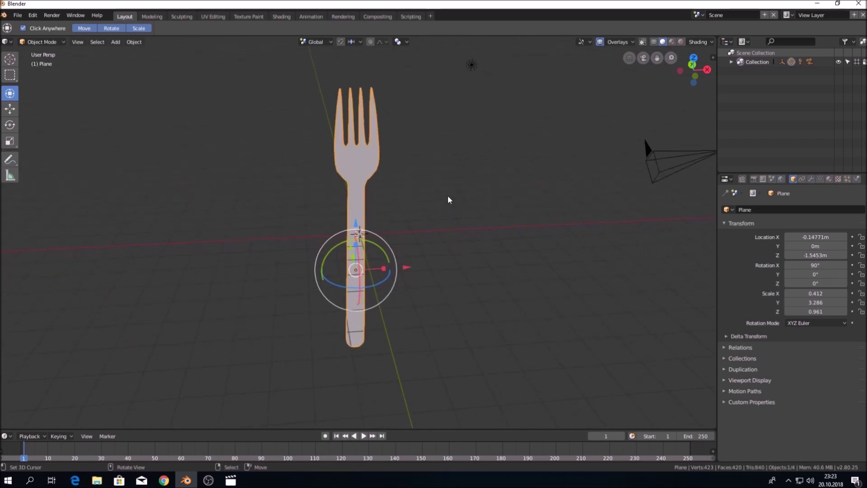
scroll(429, 187, "up", 2)
mouse_move(421, 183)
middle_mouse_down()
mouse_move(516, 185)
mouse_move(531, 204)
mouse_move(421, 267)
mouse_move(356, 246)
mouse_move(427, 197)
mouse_move(528, 186)
mouse_move(445, 183)
mouse_move(439, 160)
mouse_move(402, 170)
mouse_move(434, 176)
mouse_move(402, 182)
mouse_move(461, 176)
mouse_move(454, 194)
middle_mouse_up()
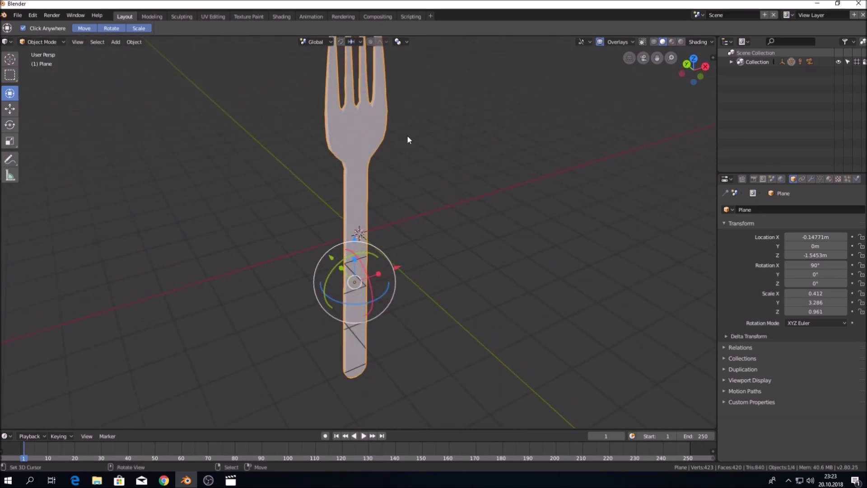
- Check the proportional falloff options, orbit near top-down, then view the fork in Right Ortho
left_click(406, 42)
mouse_move(389, 114)
middle_mouse_down()
mouse_move(377, 179)
mouse_move(459, 110)
mouse_move(449, 101)
mouse_move(302, 100)
mouse_move(384, 101)
middle_mouse_up()
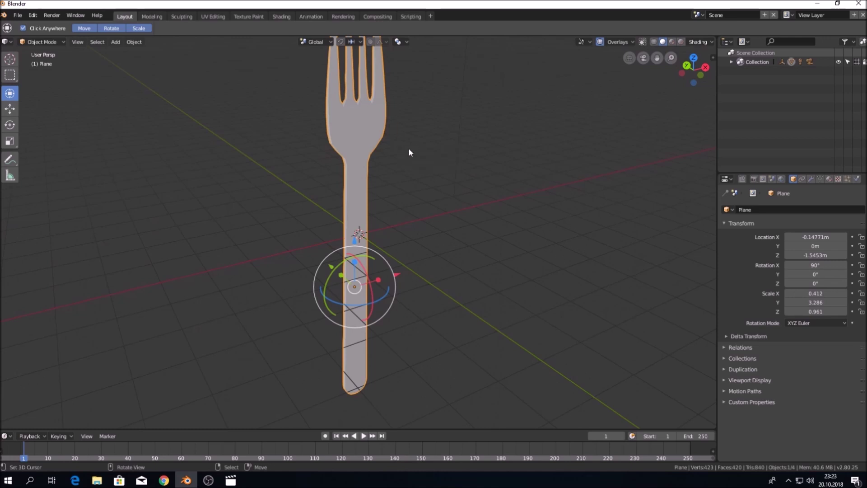
key("KP_3")
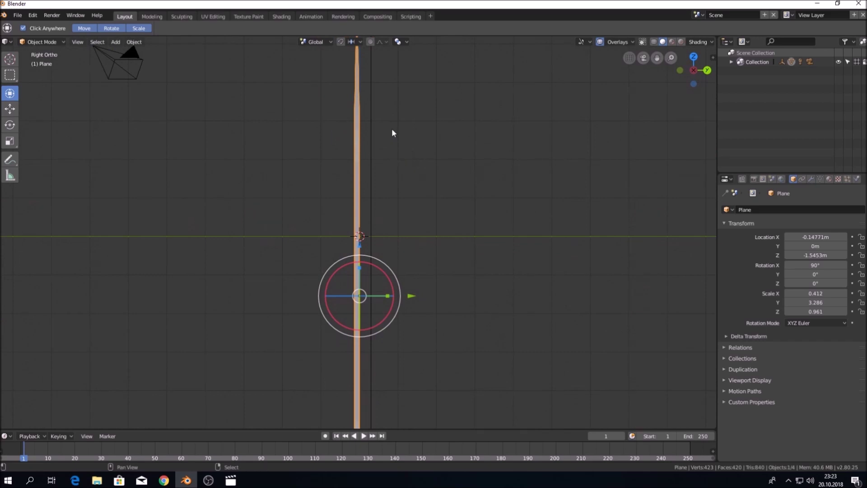
- Put the fork mesh into Edit Mode and zoom in on it
middle_click_drag(391, 128, 382, 270, "shift")
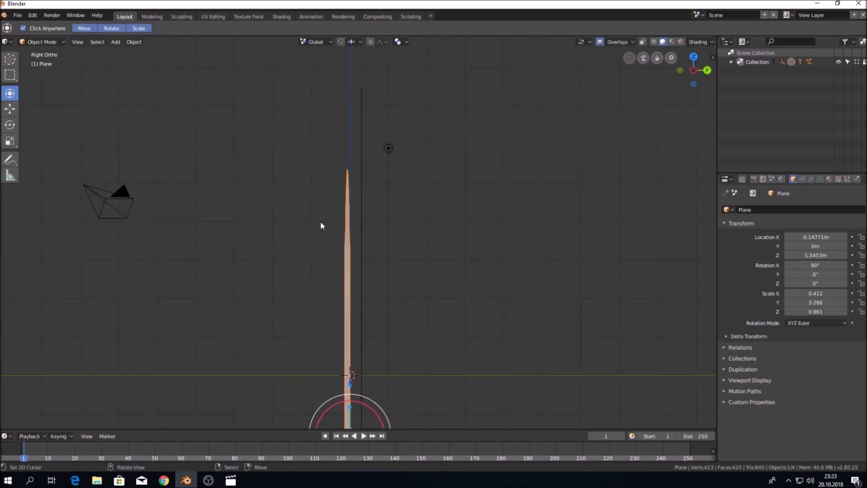
left_click(49, 42)
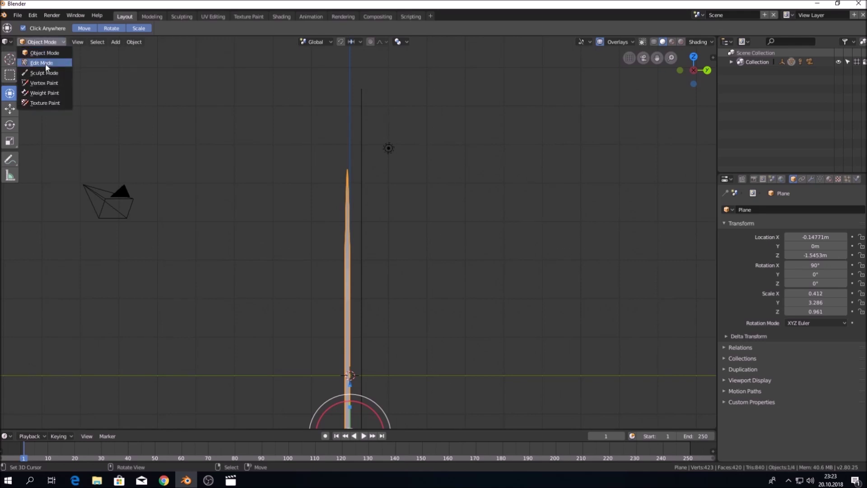
left_click(46, 63)
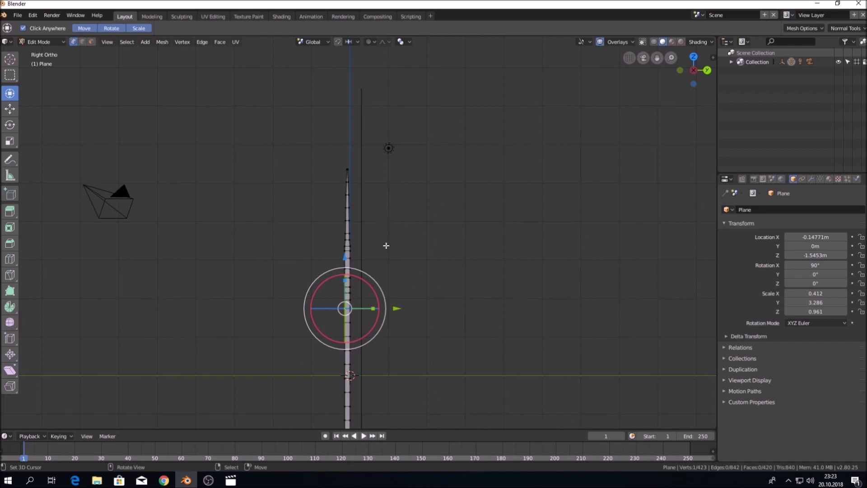
key("ctrl+Tab")
left_click(389, 265)
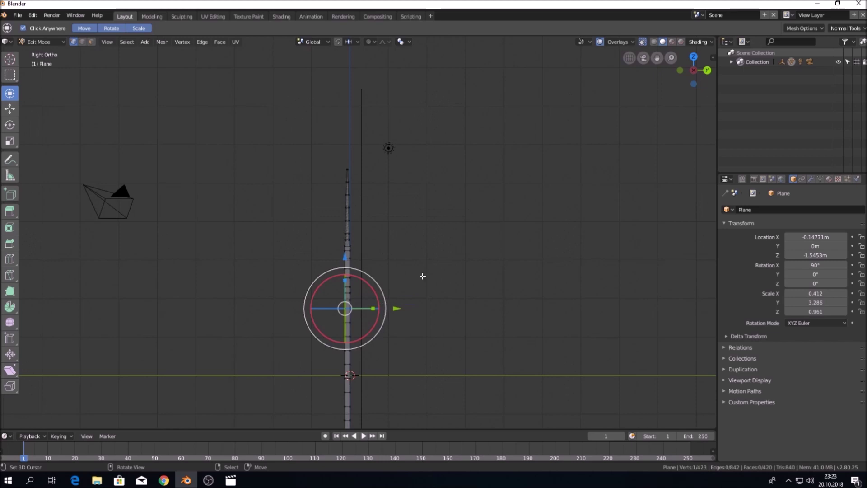
scroll(388, 262, "up", 2)
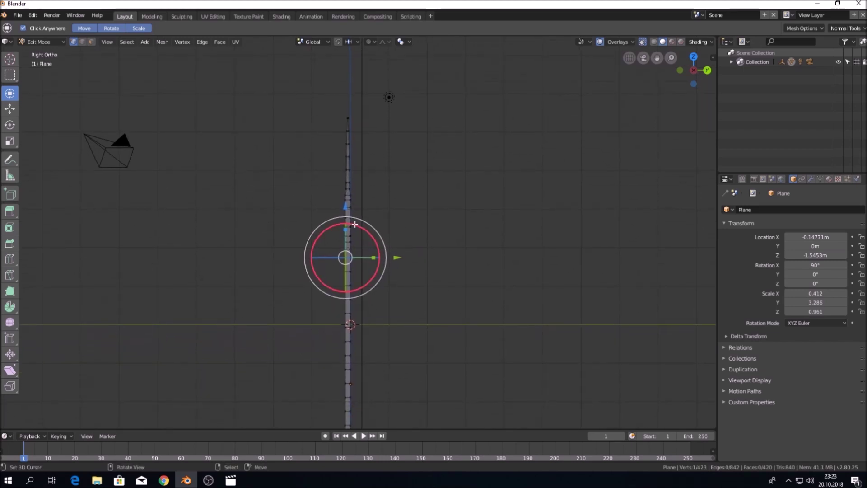
scroll(354, 224, "up", 3)
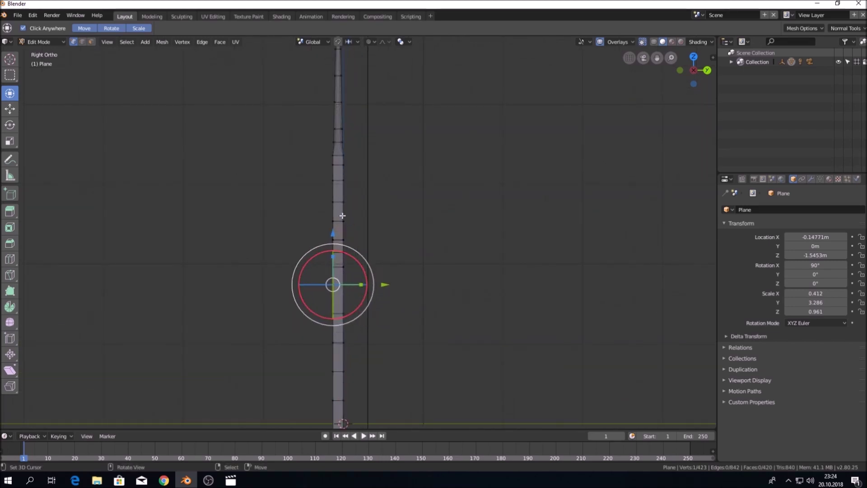
- Orbit for an angled look at the tines and handle, then return to Object Mode
middle_click_drag(361, 181, 411, 198)
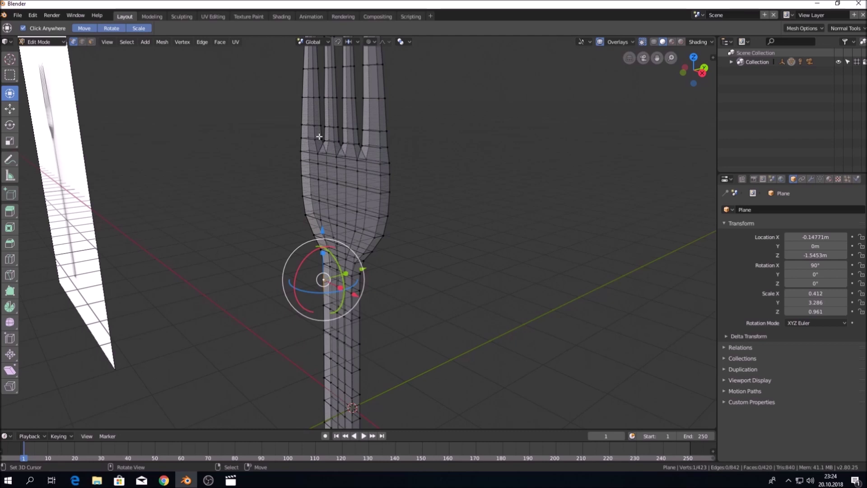
mouse_move(441, 141)
middle_mouse_down()
mouse_move(382, 131)
mouse_move(405, 135)
mouse_move(395, 137)
mouse_move(417, 179)
mouse_move(445, 203)
mouse_move(455, 246)
mouse_move(382, 179)
mouse_move(393, 172)
mouse_move(375, 154)
mouse_move(361, 156)
mouse_move(458, 155)
mouse_move(400, 159)
mouse_move(470, 160)
mouse_move(480, 182)
middle_mouse_up()
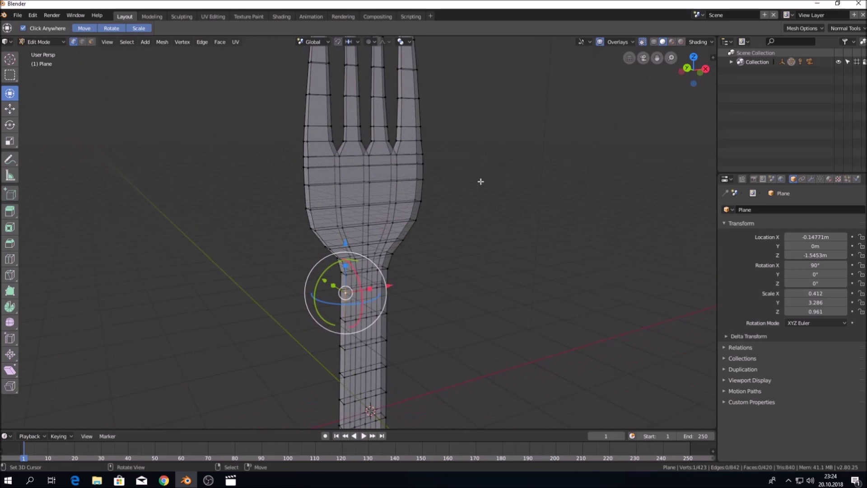
mouse_move(411, 296)
middle_mouse_down()
mouse_move(445, 246)
mouse_move(455, 203)
middle_mouse_up()
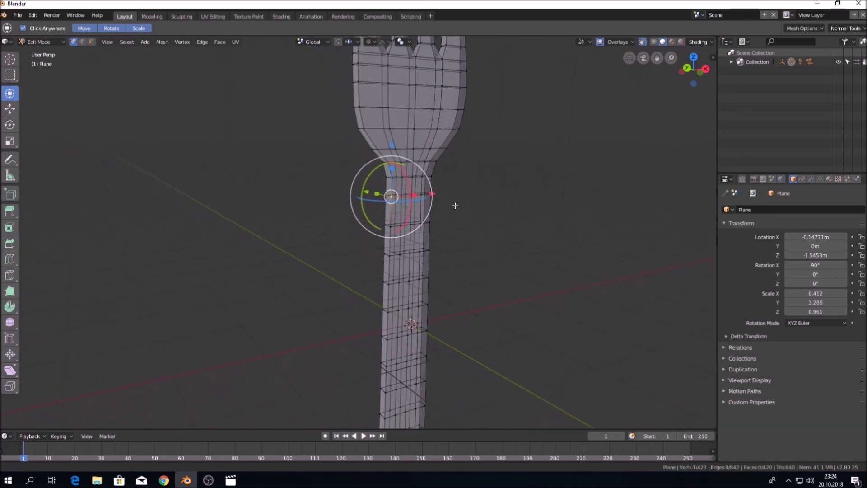
mouse_move(456, 257)
middle_mouse_down()
mouse_move(468, 255)
mouse_move(426, 265)
mouse_move(336, 254)
middle_mouse_up()
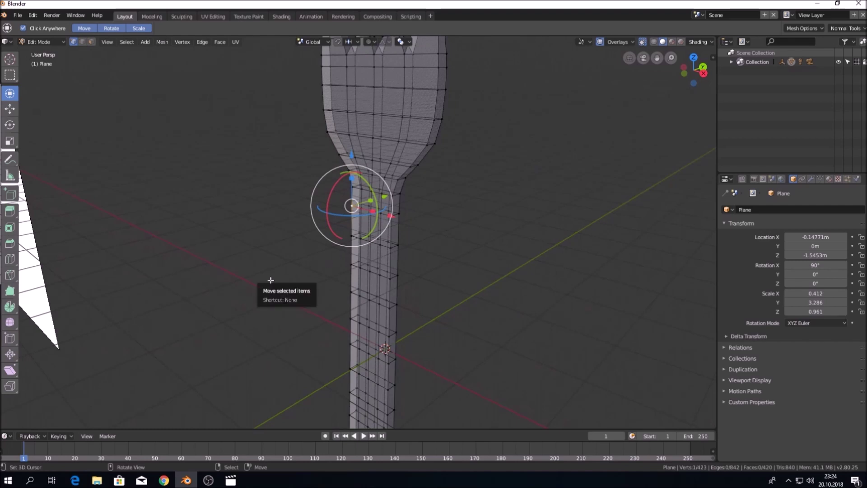
key("KP_8")
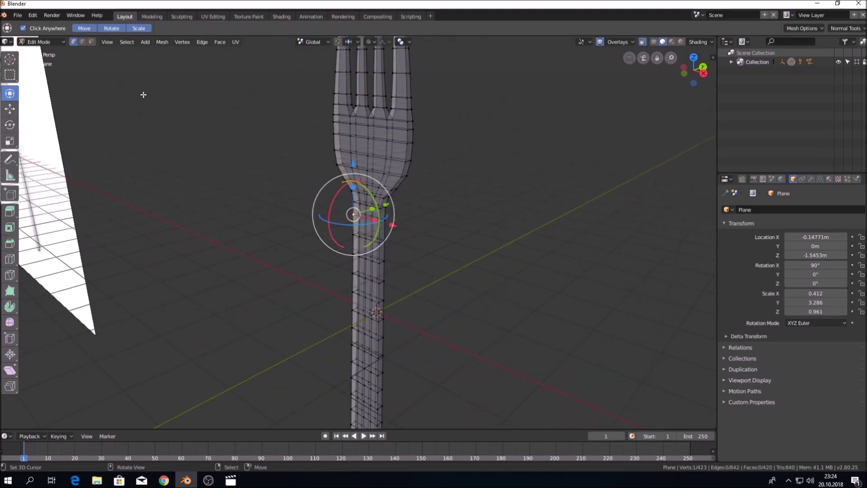
left_click(34, 43)
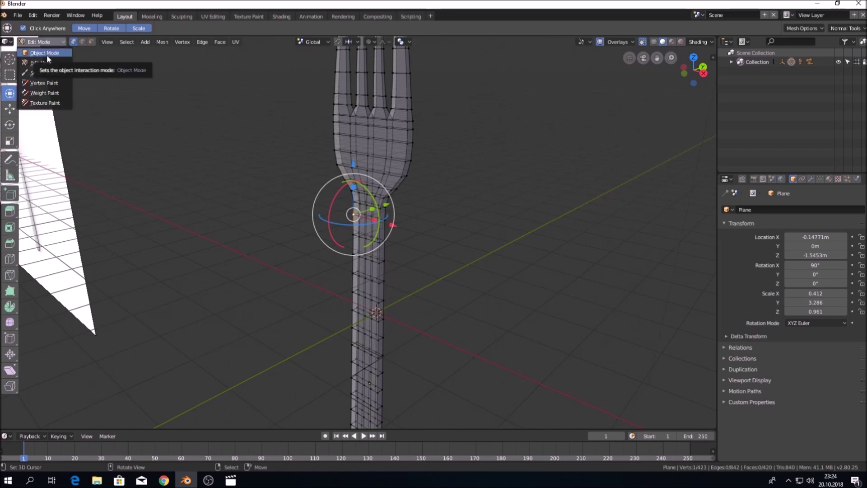
left_click(47, 54)
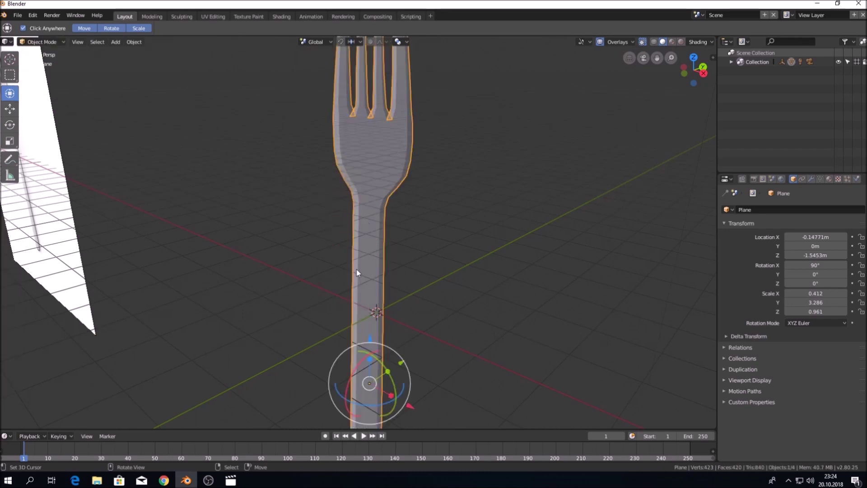
- Show the fork with solid shading instead of see-through X-Ray
key("z")
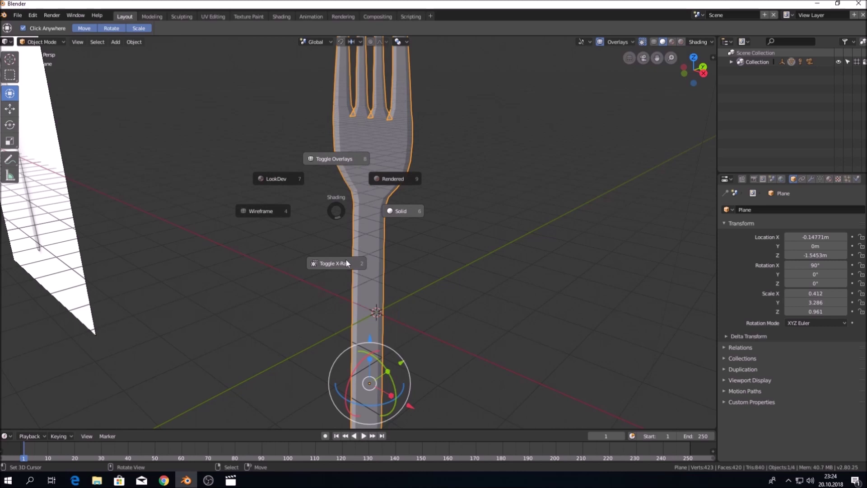
left_click(372, 261)
mouse_move(410, 219)
middle_mouse_down()
mouse_move(384, 210)
mouse_move(389, 205)
middle_mouse_up()
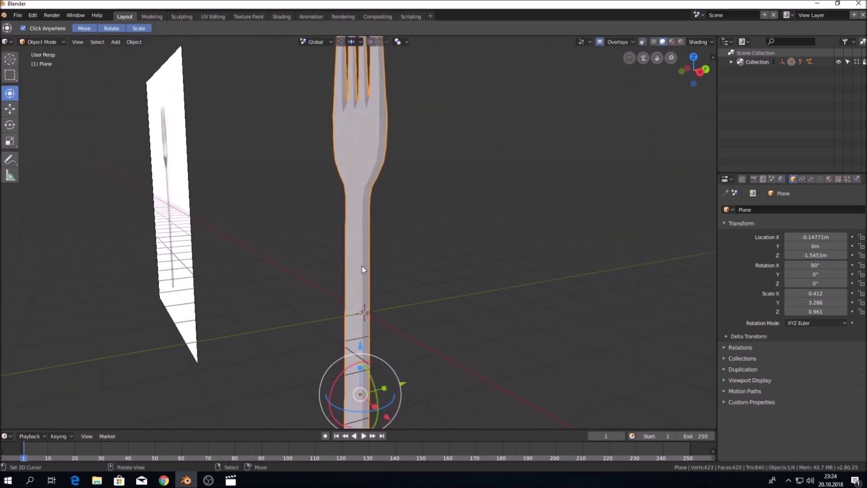
- Add a cube at the origin and scale it down to 0.273
key("shift+a")
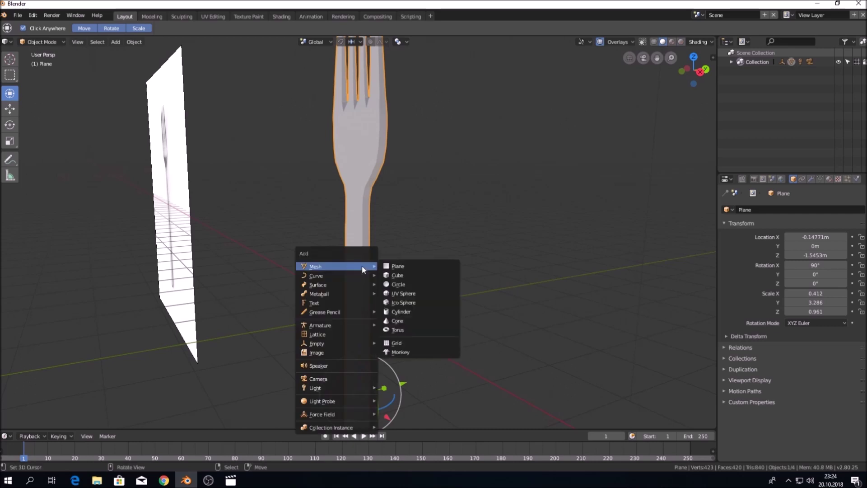
left_click(396, 274)
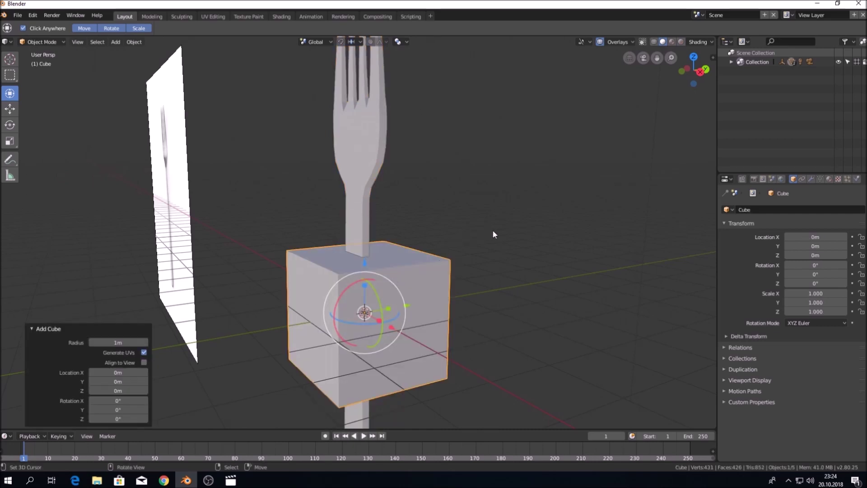
key("s")
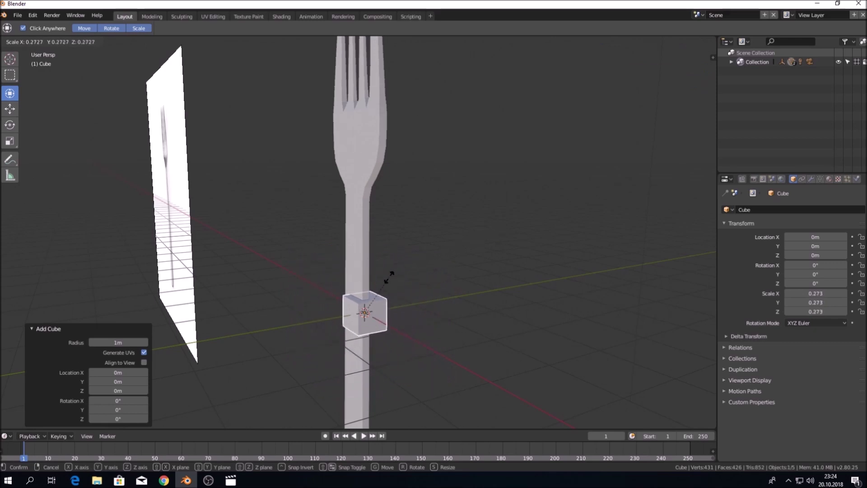
left_click(389, 276)
- Move the cube along Y and up along Z, lining it up beside the fork
middle_click_drag(450, 270, 429, 272)
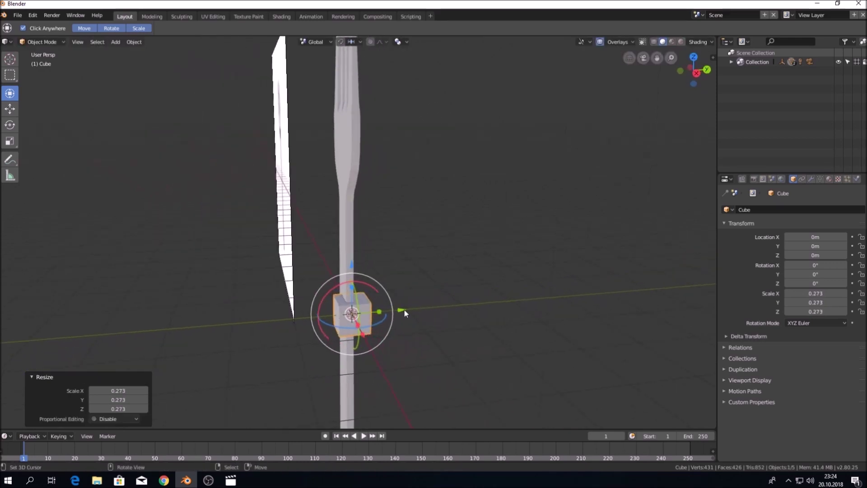
left_click_drag(408, 311, 362, 318)
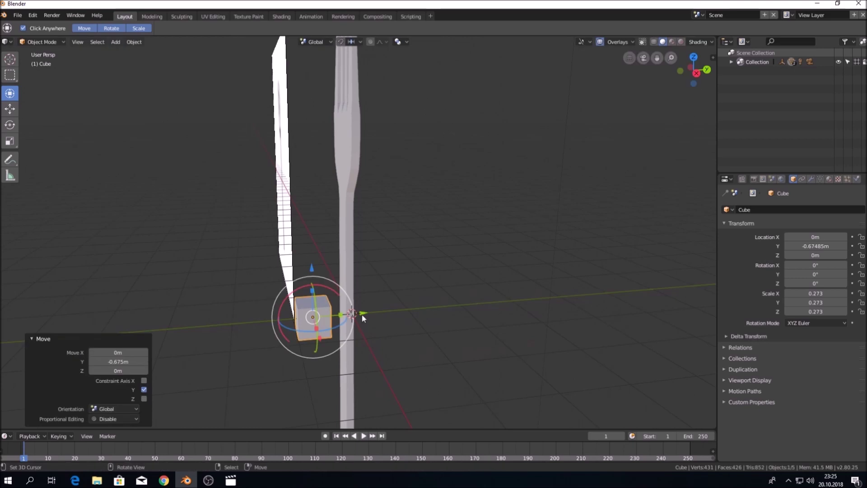
left_click_drag(308, 262, 307, 174)
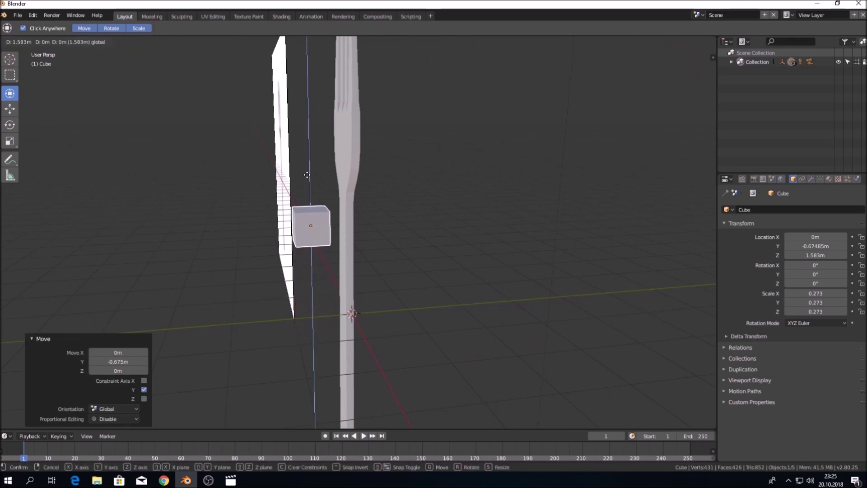
middle_click_drag(389, 201, 476, 205)
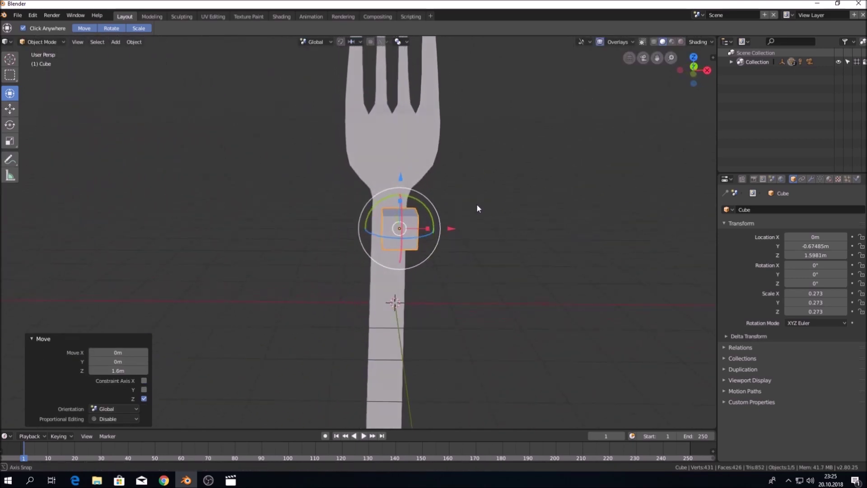
left_click_drag(456, 229, 447, 228)
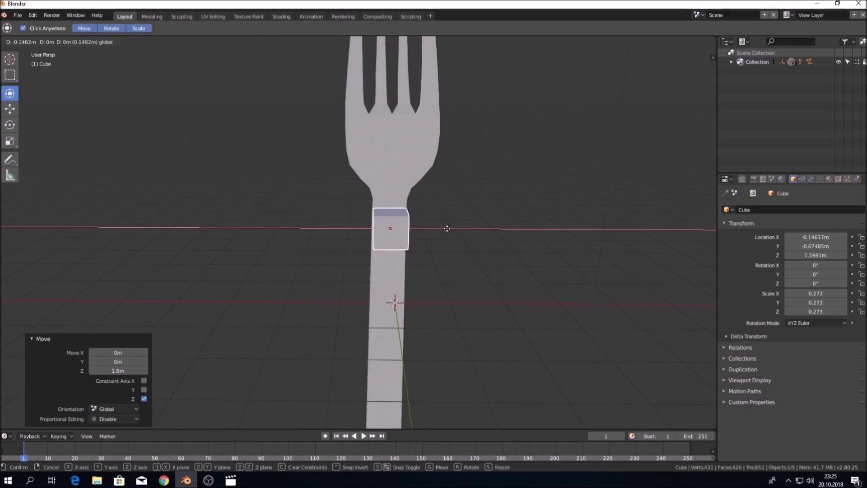
middle_click_drag(470, 210, 428, 195)
- Raise the cube slightly to Z 1.4634 m and view it in Right Ortho
left_click_drag(345, 166, 343, 178)
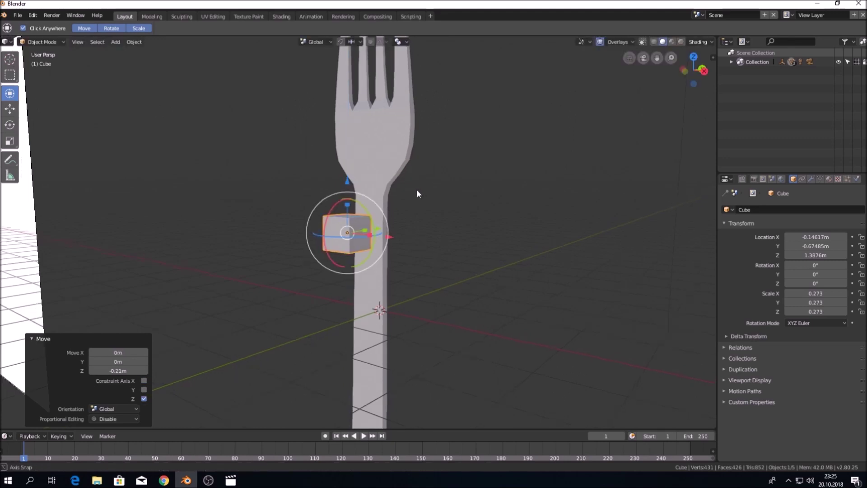
middle_click_drag(420, 190, 385, 203)
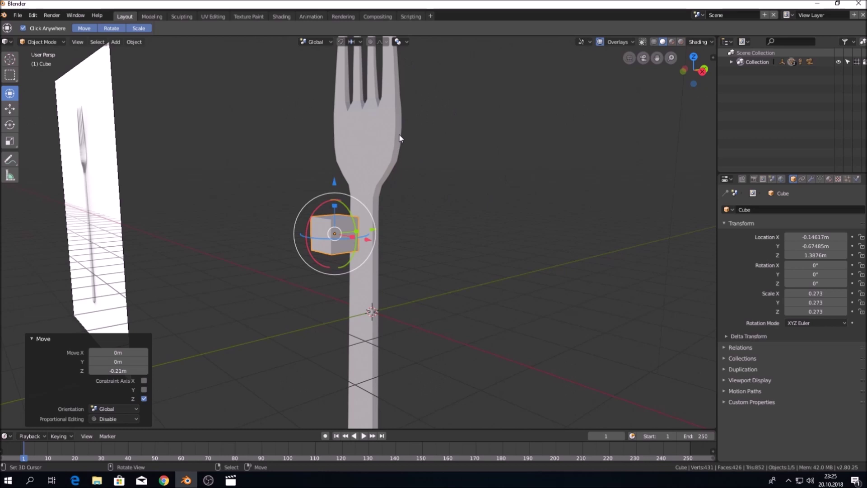
middle_click_drag(399, 137, 310, 178)
left_click_drag(310, 178, 310, 175)
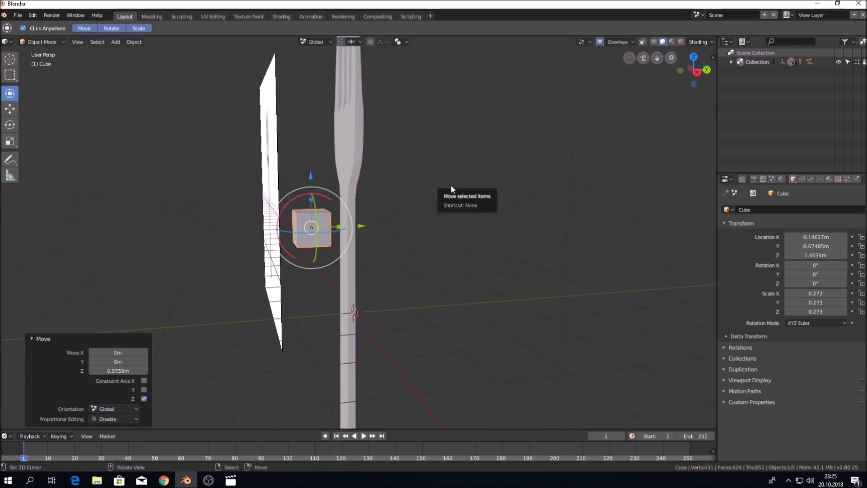
key("KP_3")
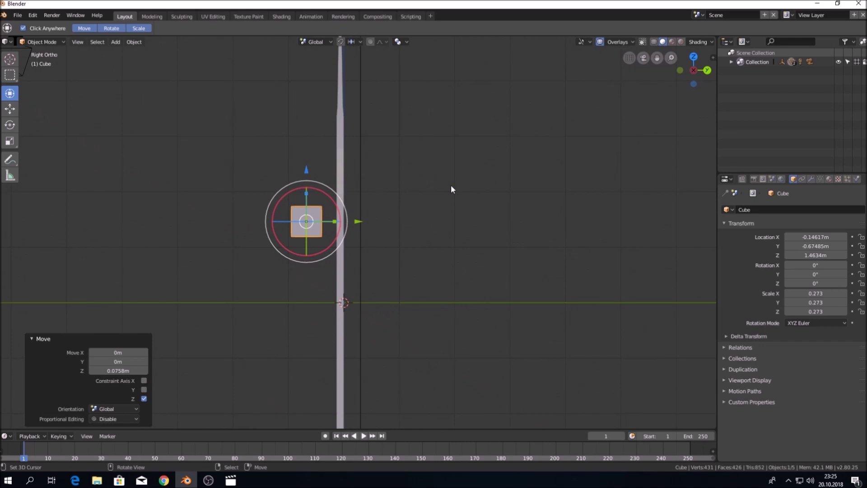
middle_click_drag(365, 140, 355, 236, "shift")
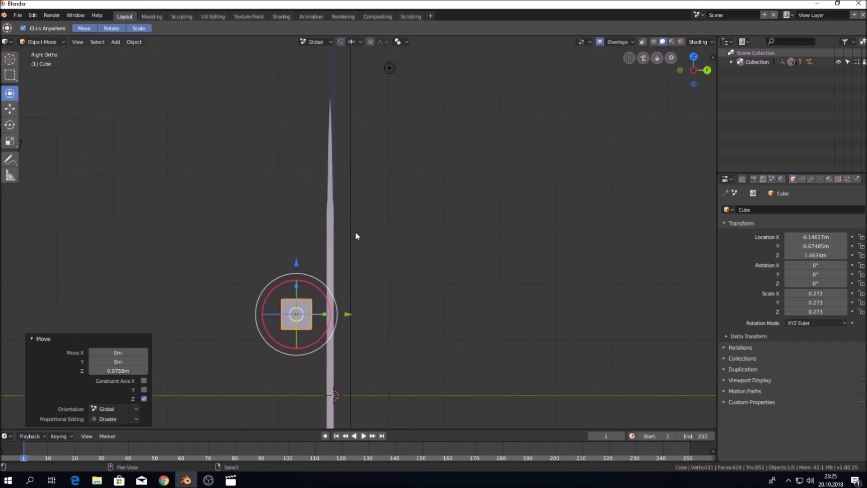
- Leave the cube's Edit Mode for Object Mode and select the fork plane
left_click(41, 42)
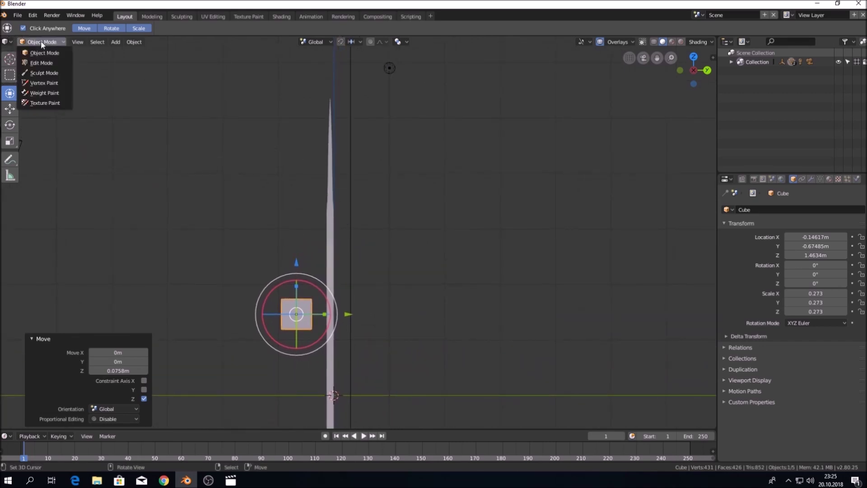
left_click(47, 64)
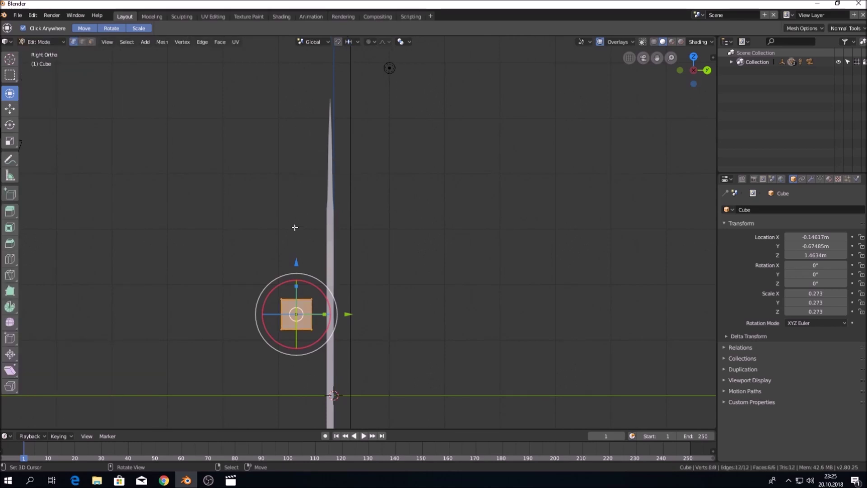
left_click(46, 42)
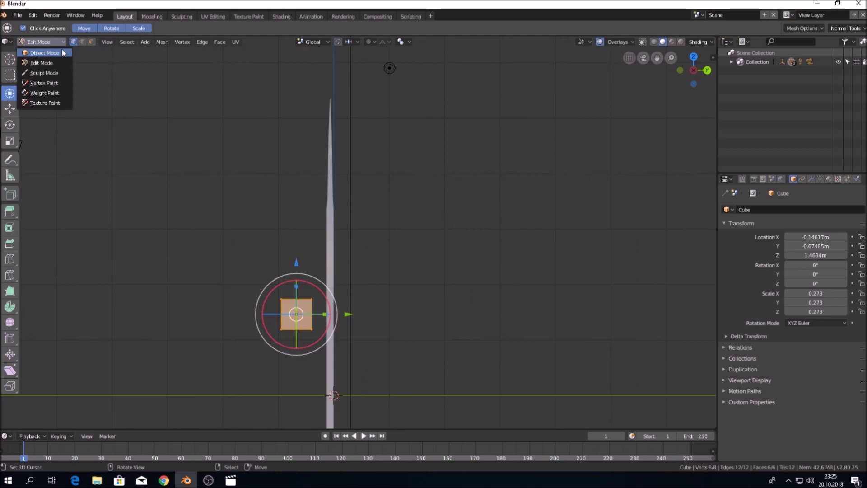
left_click(32, 53)
left_click(330, 216)
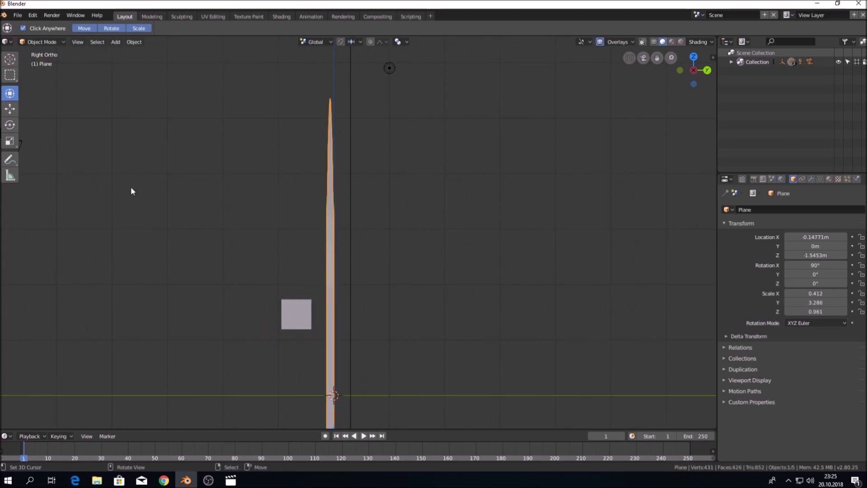
- Put the fork plane into Edit Mode and zoom and pan along its handle
left_click(55, 42)
left_click(51, 64)
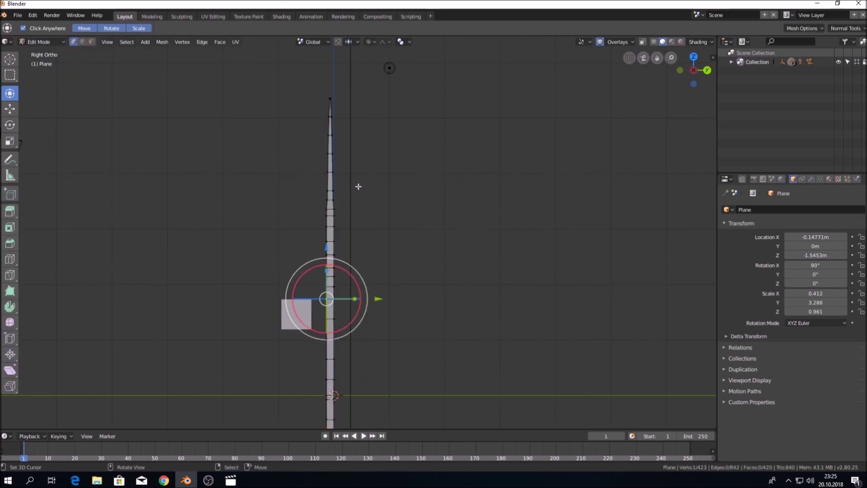
key("z")
left_click(358, 228)
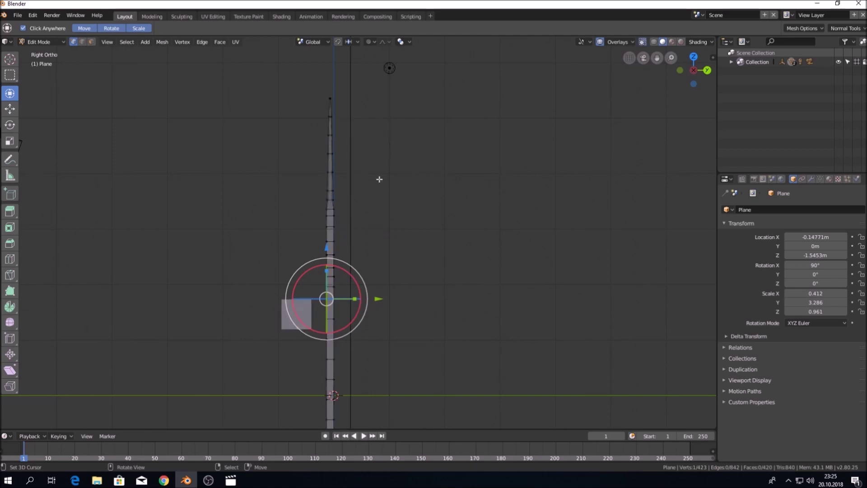
scroll(379, 179, "up", 3)
middle_click_drag(345, 242, 372, 201, "shift")
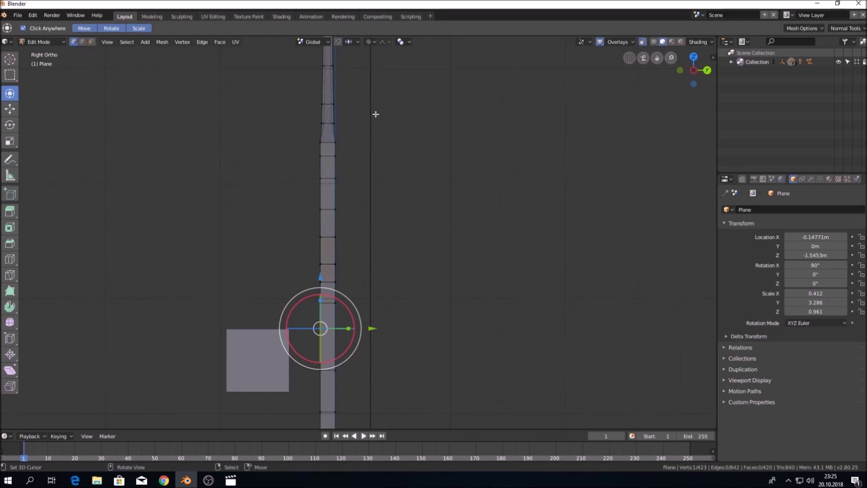
middle_click_drag(373, 305, 375, 243, "shift")
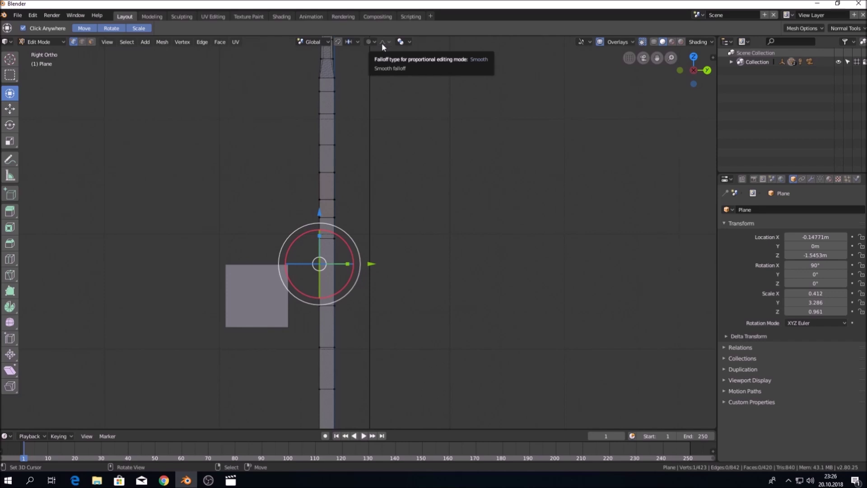
- Zoom in and centre the fork handle in view
left_click(382, 43)
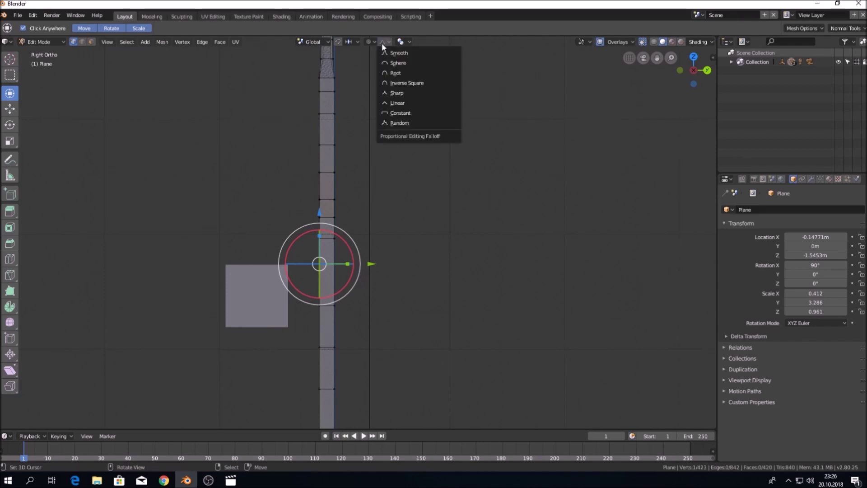
left_click(381, 43)
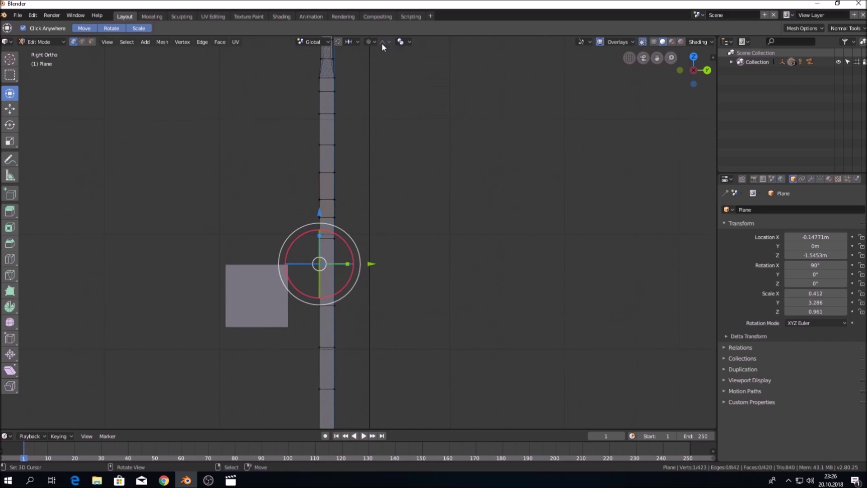
scroll(365, 178, "up", 2)
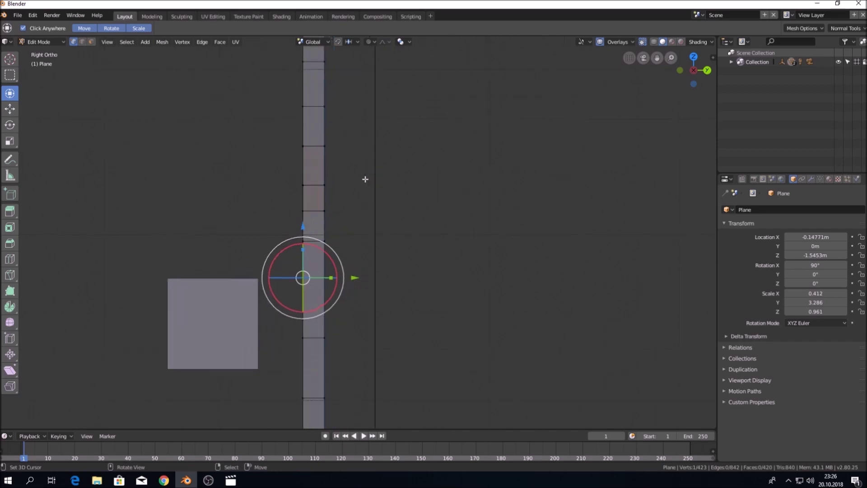
scroll(366, 178, "up", 2)
middle_click_drag(347, 249, 362, 224, "shift")
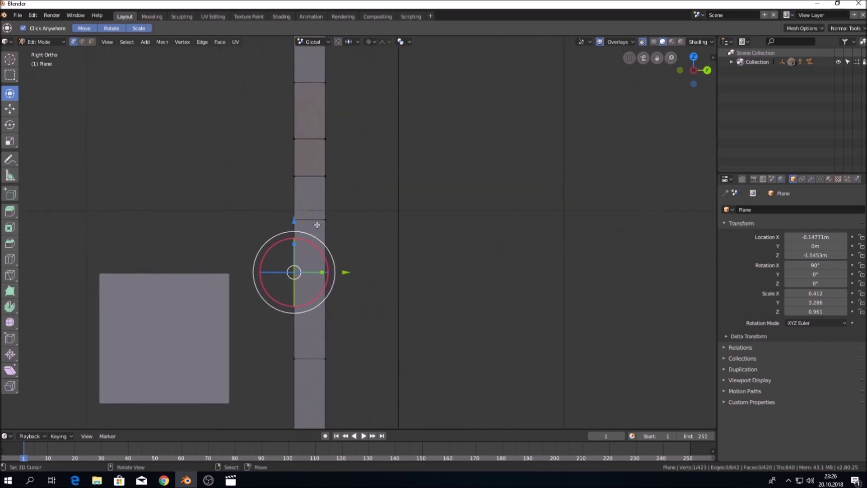
- Select the ten-vertex loop across the handle, try a sideways bend, and cancel it
left_click(295, 222)
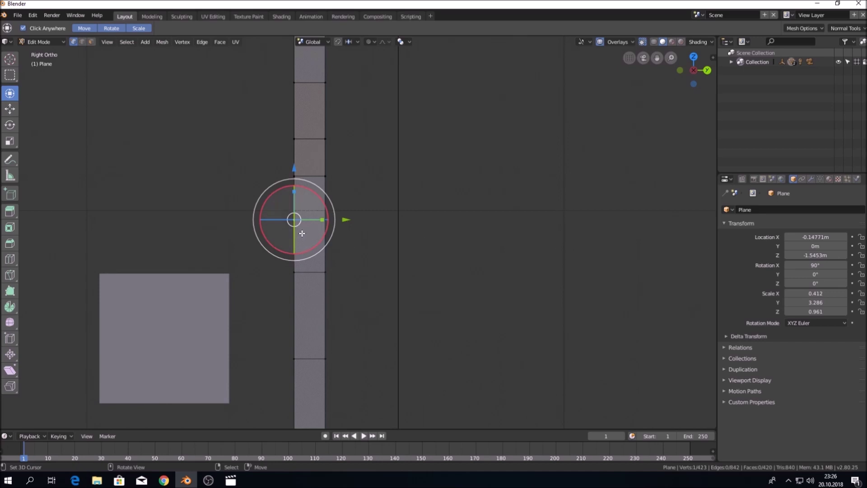
left_click(344, 229, "alt")
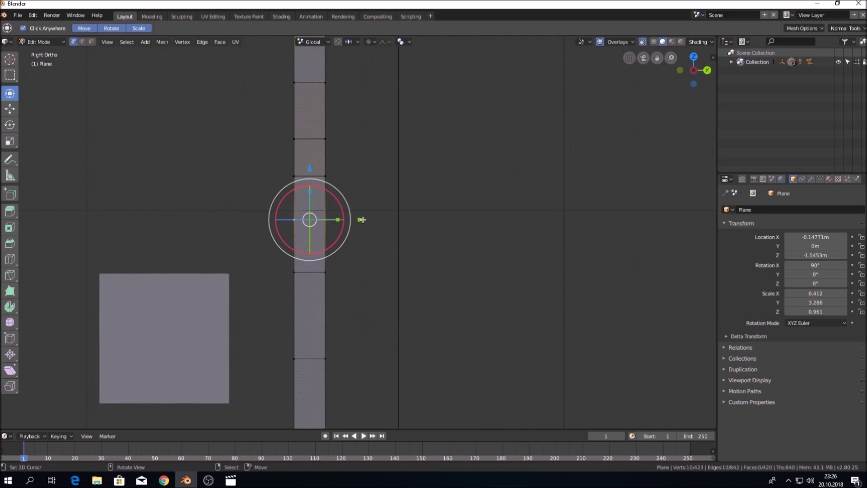
left_click_drag(360, 220, 399, 219)
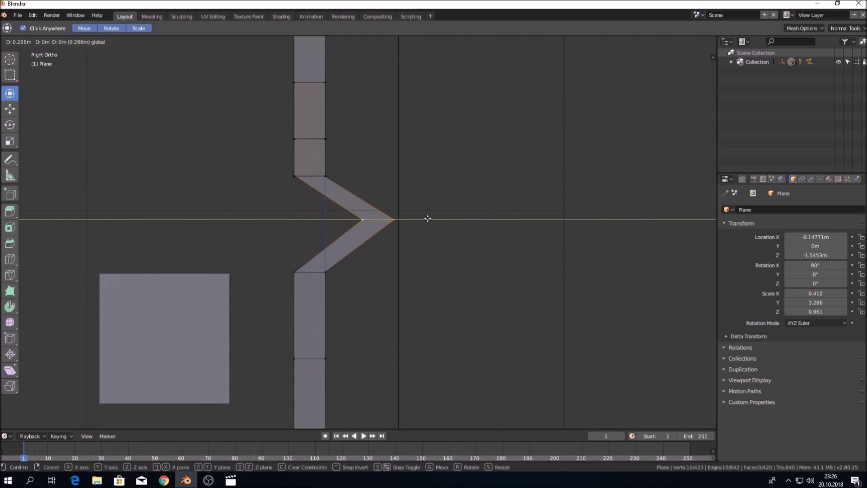
mouse_move(400, 219)
left_mouse_down()
mouse_move(324, 222)
mouse_move(421, 222)
mouse_move(292, 225)
mouse_move(397, 226)
mouse_move(327, 230)
mouse_move(375, 225)
left_mouse_up()
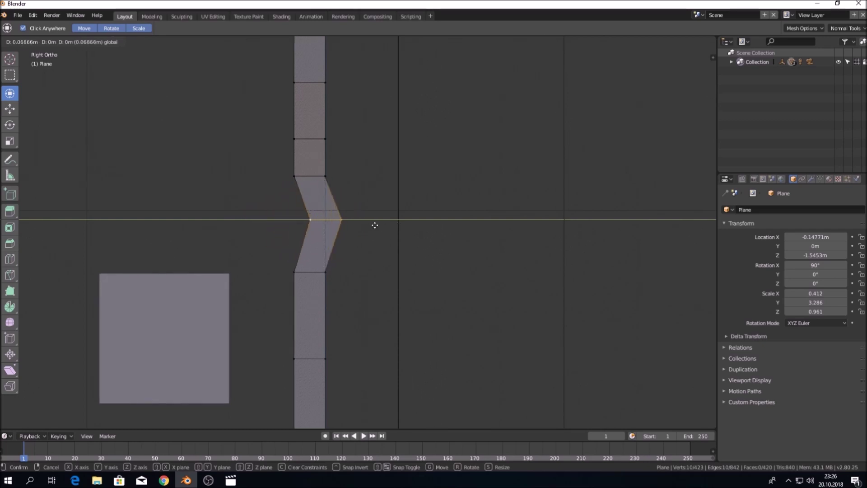
right_click(375, 225)
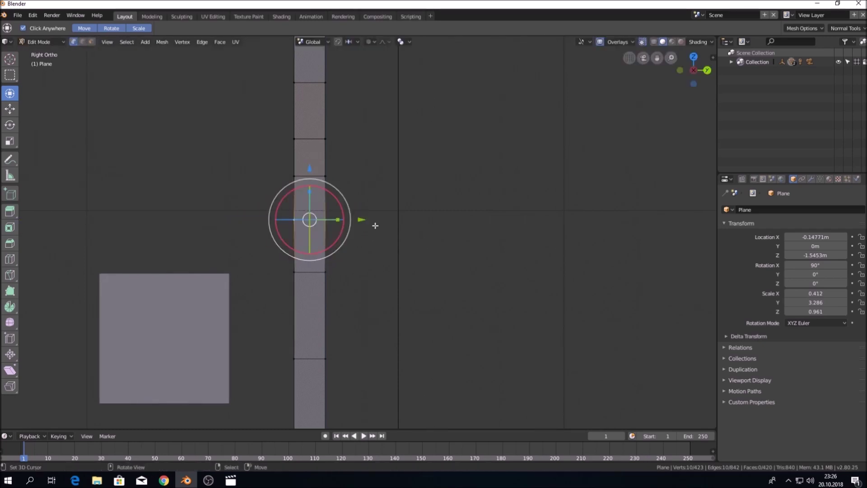
left_click(373, 42)
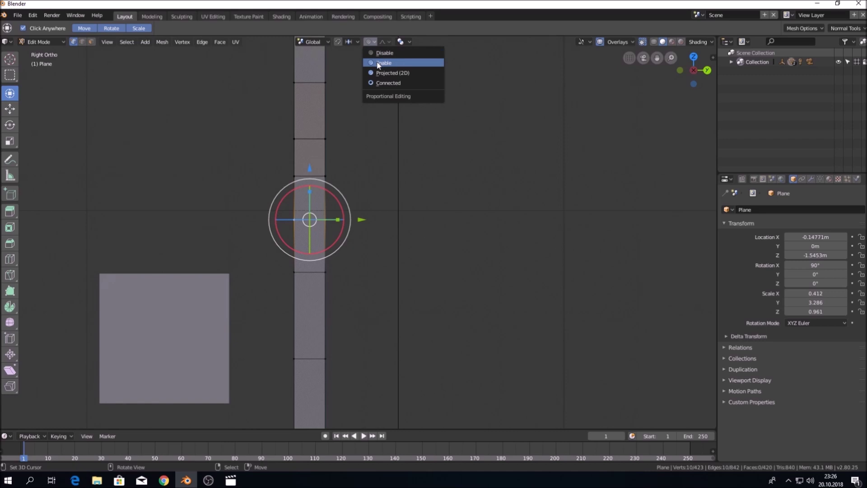
- Turn on proportional editing and test-bend the handle loop along Y
left_click(378, 64)
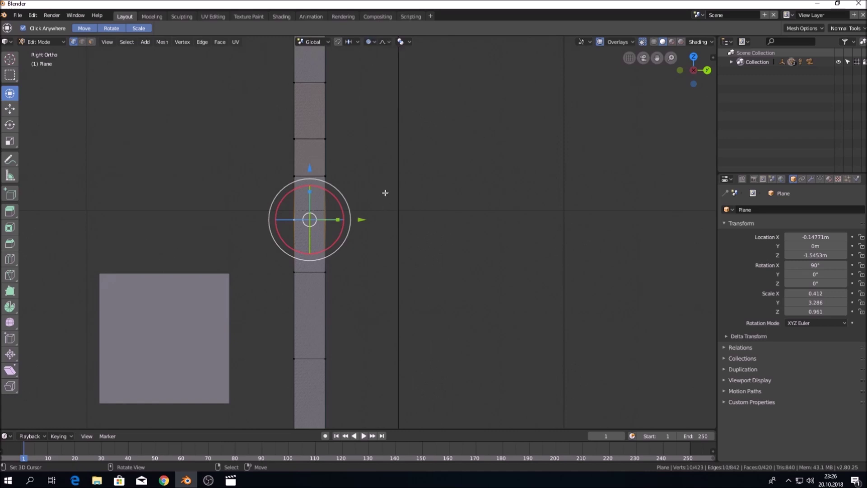
left_click(362, 220)
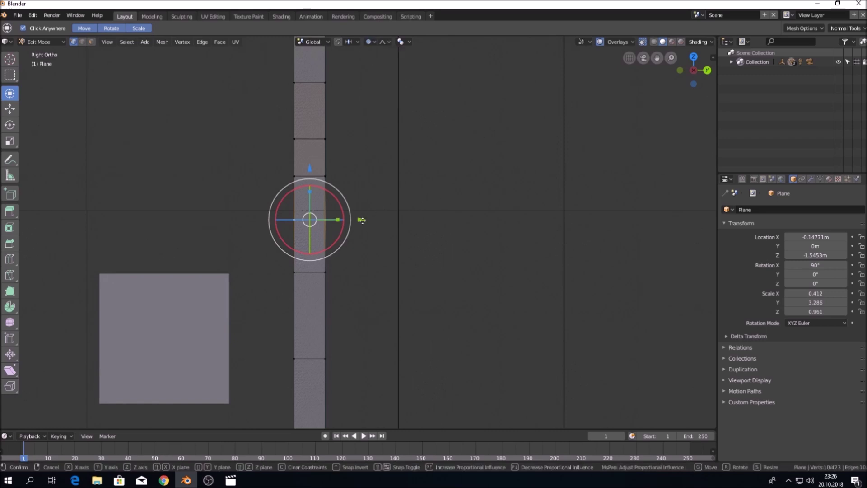
mouse_move(362, 221)
left_mouse_down()
mouse_move(421, 218)
mouse_move(305, 224)
mouse_move(402, 220)
left_mouse_up()
mouse_move(356, 223)
left_mouse_down()
mouse_move(389, 225)
mouse_move(321, 228)
mouse_move(395, 221)
mouse_move(304, 225)
mouse_move(332, 226)
left_mouse_up()
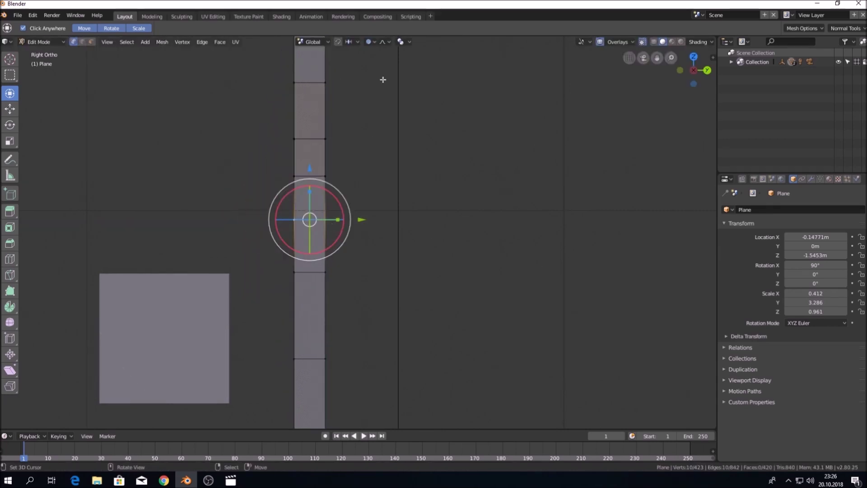
- Switch the falloff to Sphere, test a bend, and cancel it
left_click(386, 42)
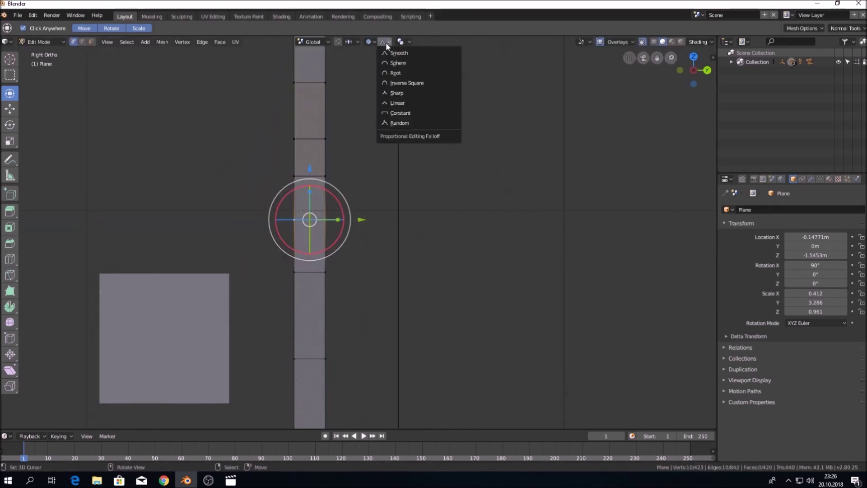
left_click(397, 65)
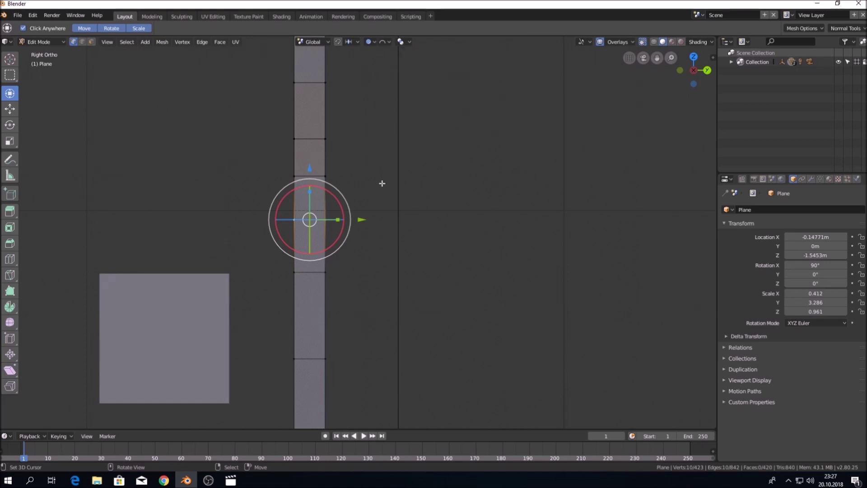
left_click_drag(362, 222, 377, 218)
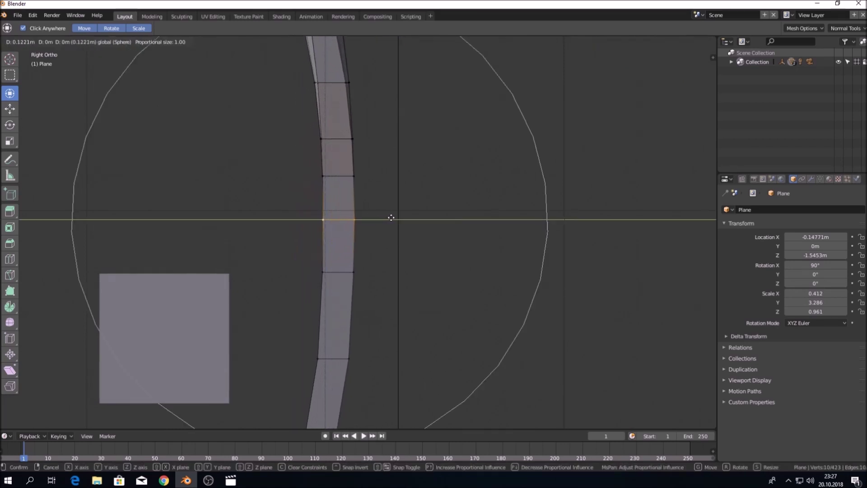
right_click(325, 215)
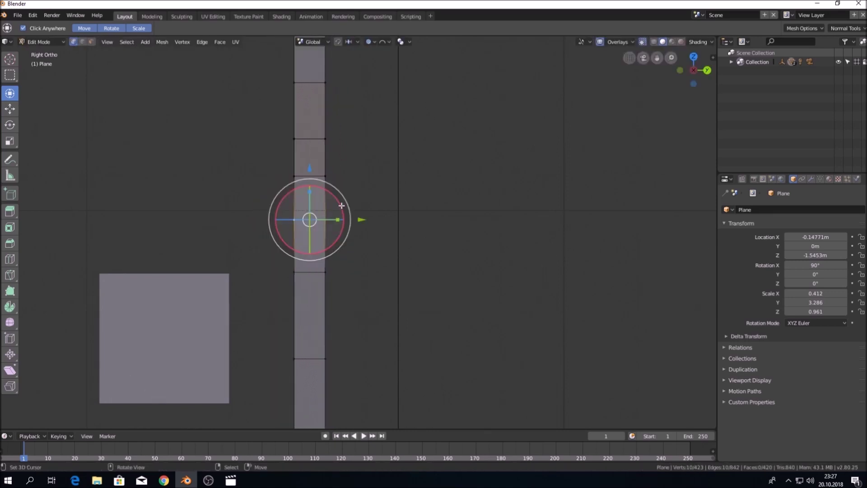
- Try another proportional falloff shape with a trial bend, then cancel it
scroll(381, 84, "down", 1)
scroll(381, 83, "down", 1)
left_click(386, 42)
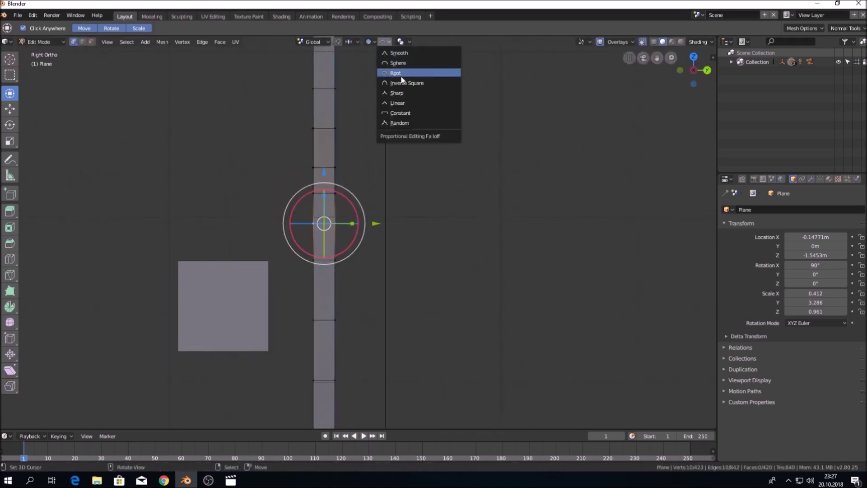
left_click(403, 116)
mouse_move(376, 224)
left_mouse_down()
mouse_move(389, 222)
mouse_move(357, 223)
left_mouse_up()
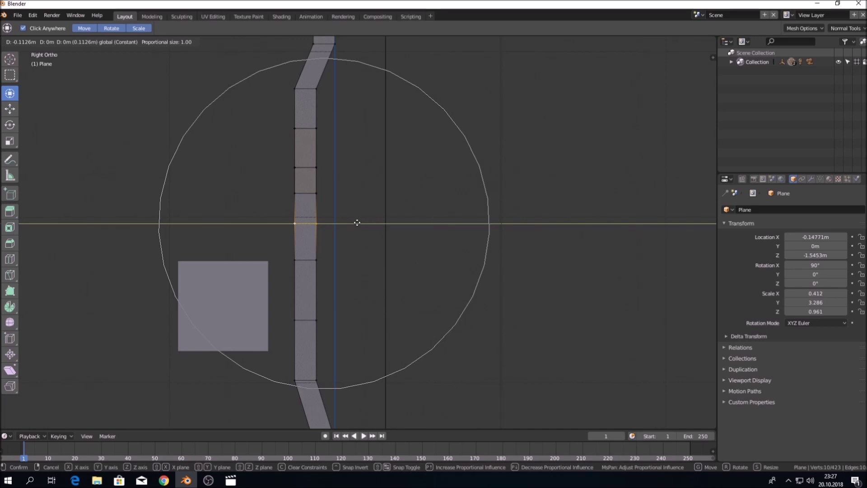
mouse_move(357, 222)
left_mouse_down()
mouse_move(410, 215)
mouse_move(358, 219)
left_mouse_up()
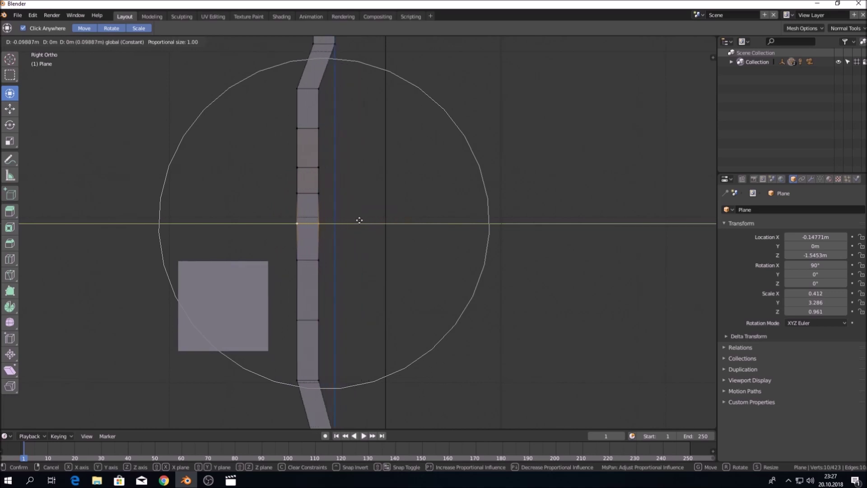
right_click(359, 220)
- Test and cancel a Random falloff bend, then switch the falloff to Smooth
left_click(385, 42)
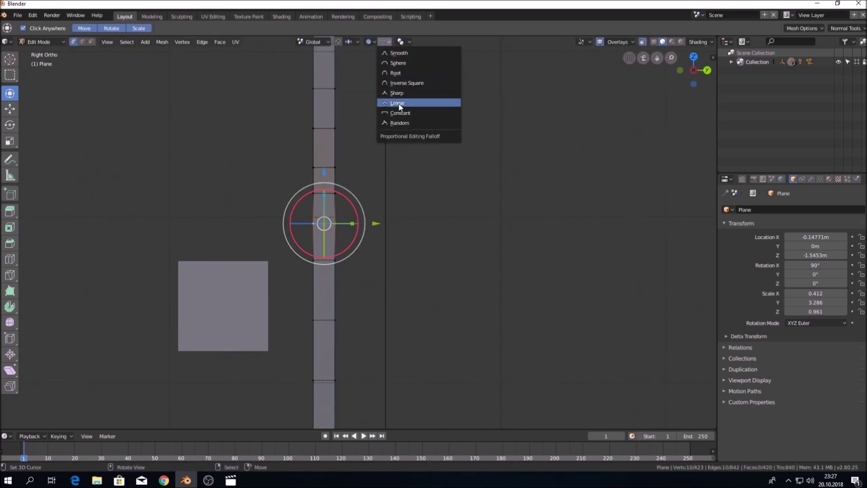
left_click(396, 123)
mouse_move(376, 224)
left_mouse_down()
mouse_move(402, 222)
mouse_move(284, 217)
mouse_move(426, 199)
left_mouse_up()
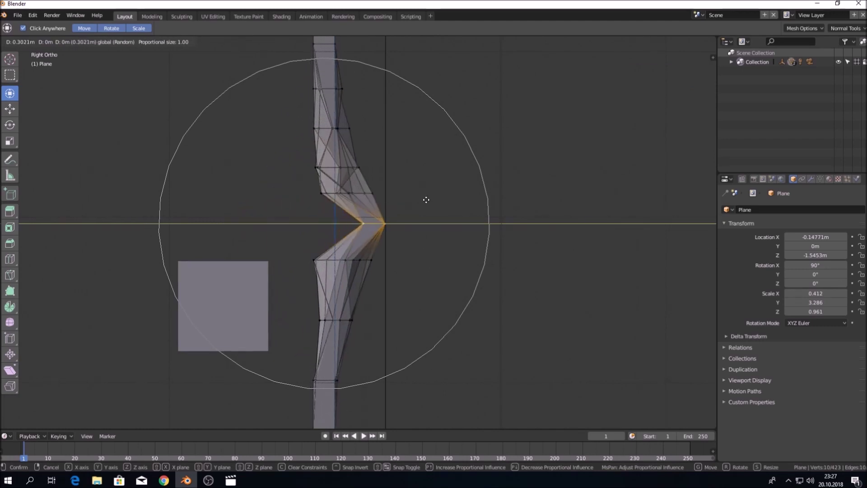
right_click(426, 200)
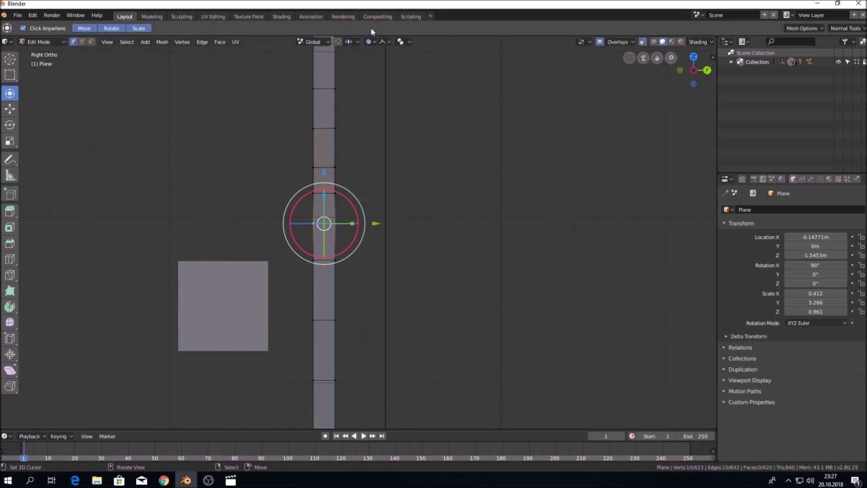
left_click(383, 40)
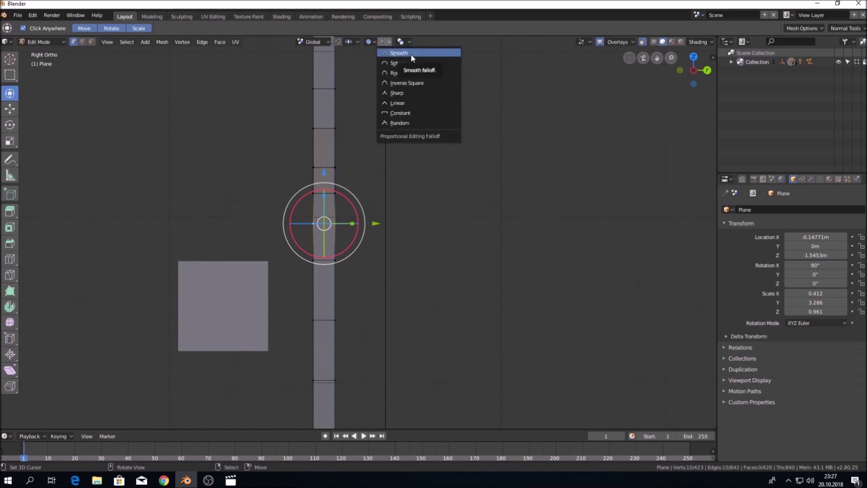
left_click(411, 54)
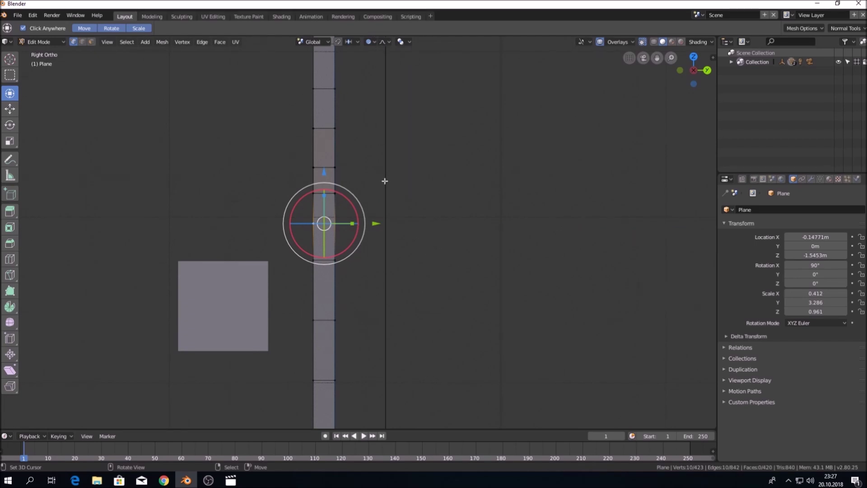
left_click_drag(377, 224, 385, 226)
- Bend the handle loop 0.0648 m along Y with proportional editing
right_click(385, 226)
mouse_move(385, 227)
middle_mouse_down()
mouse_move(298, 260)
mouse_move(296, 242)
middle_mouse_up()
scroll(338, 225, "up", 5)
left_click_drag(375, 220, 379, 221)
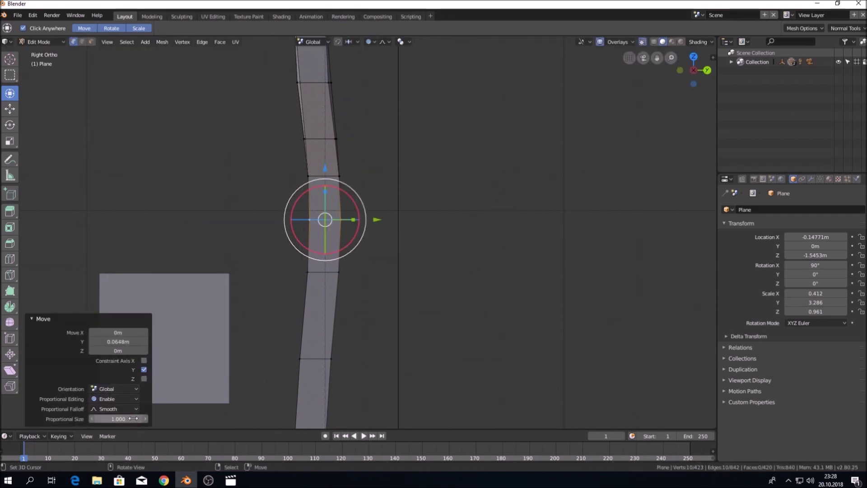
left_click_drag(118, 419, 103, 419)
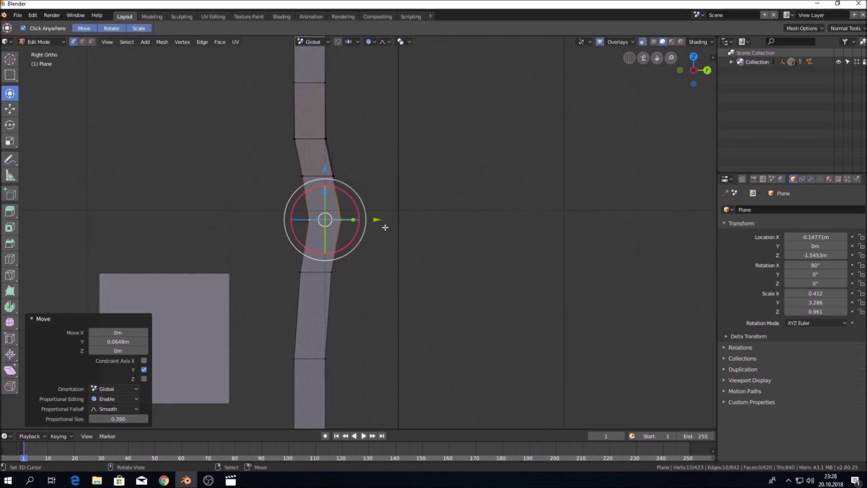
left_click_drag(375, 221, 360, 225)
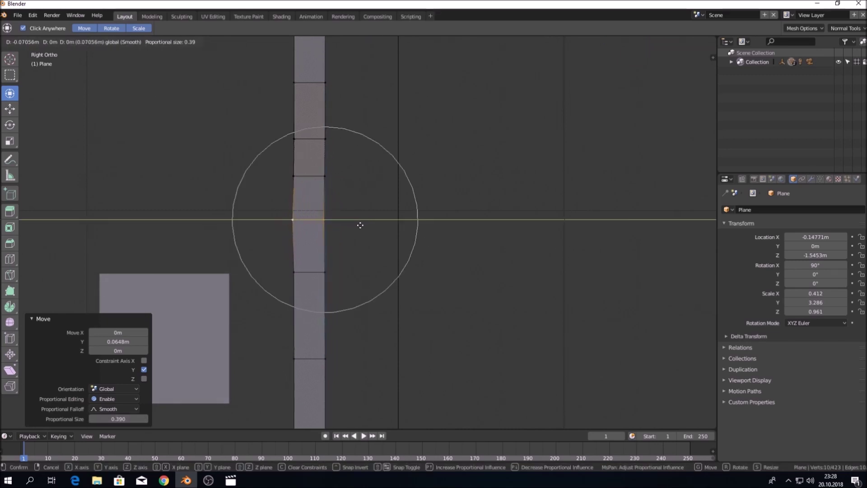
left_click_drag(360, 225, 366, 230)
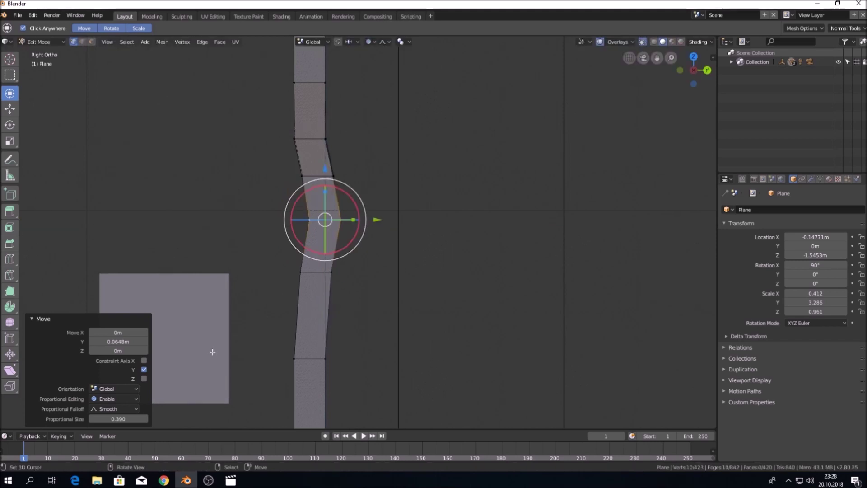
- Set the bend's Proportional Size to 0.5 in the Move redo panel
mouse_move(118, 419)
left_mouse_down()
mouse_move(90, 419)
mouse_move(136, 419)
left_mouse_up()
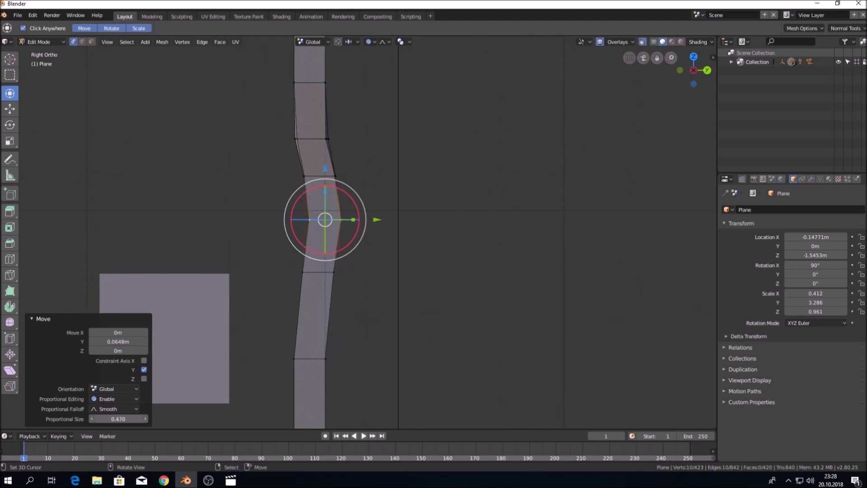
left_click_drag(118, 419, 108, 418)
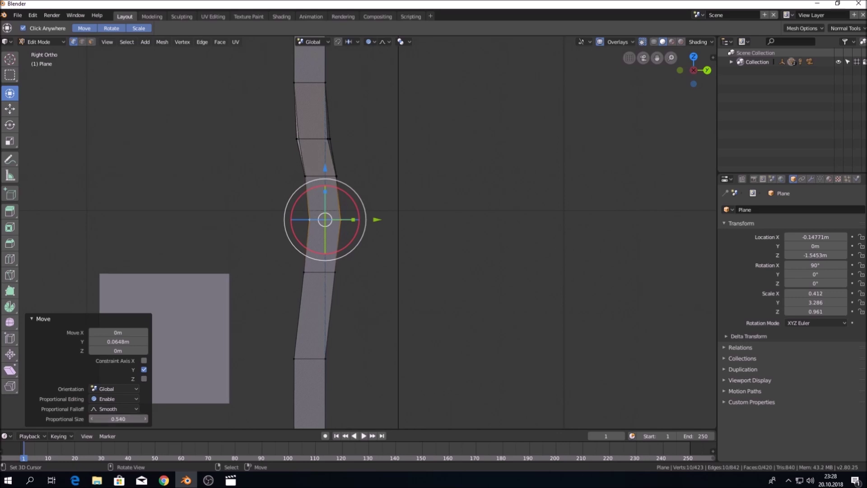
left_click_drag(119, 419, 126, 419)
left_click_drag(119, 418, 117, 419)
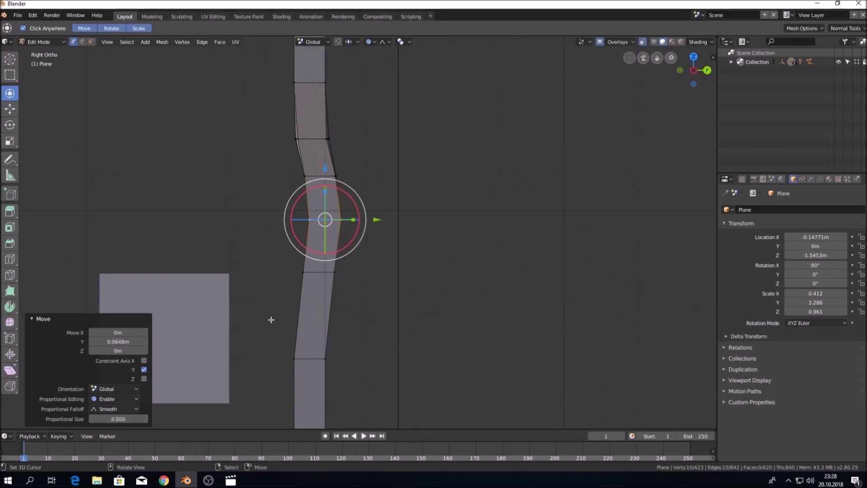
middle_click_drag(383, 154, 384, 219, "shift")
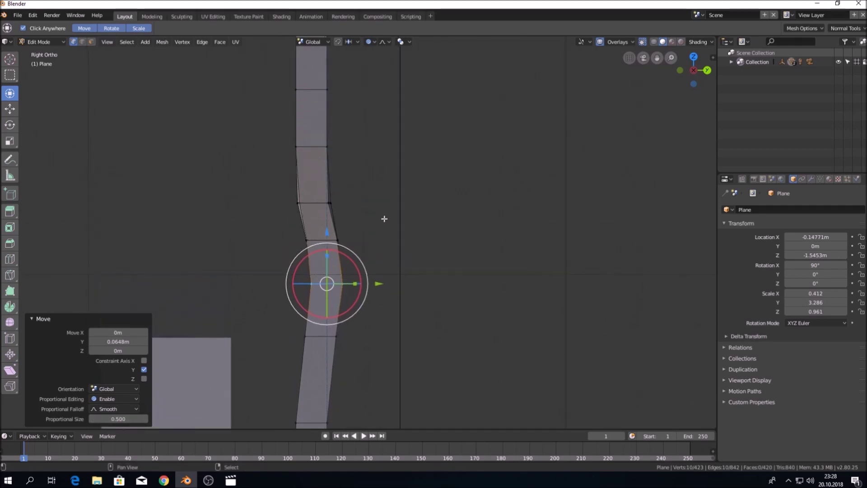
- Move a single handle vertex along Y twice, checking the bend in perspective
left_click(306, 241)
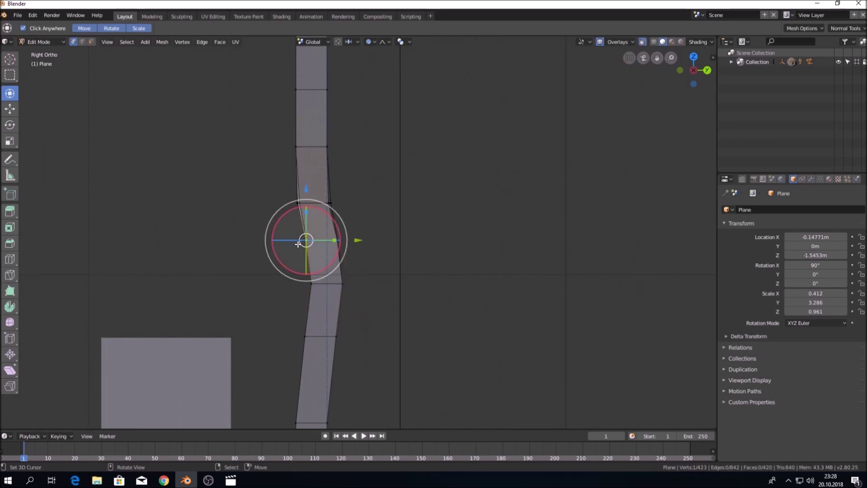
key("g")
key("y")
left_click(384, 203)
mouse_move(384, 203)
middle_mouse_down()
mouse_move(390, 190)
mouse_move(411, 203)
middle_mouse_up()
key("g")
key("y")
left_click(387, 242)
- Box-select vertices across the handle and shift them 0.138 m along Y
key("b")
left_click_drag(319, 202, 375, 216)
key("g")
key("y")
left_click(406, 174)
key("g")
key("y")
left_click(419, 147)
mouse_move(345, 229)
middle_mouse_down("shift")
mouse_move(345, 190)
mouse_move(344, 217)
middle_mouse_up("shift")
- Box-select a 16-vertex row further along, shift it along Y, and orbit to check
left_click(364, 186)
key("g")
key("y")
left_click(319, 176)
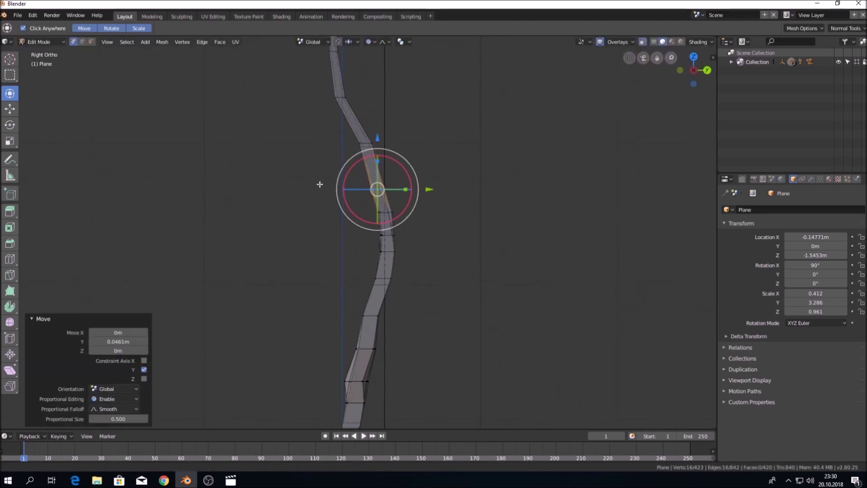
left_click(339, 242)
key("b")
left_click_drag(309, 240, 361, 208)
left_click_drag(366, 242, 348, 152)
mouse_move(362, 226)
middle_mouse_down()
mouse_move(401, 324)
mouse_move(237, 306)
middle_mouse_up()
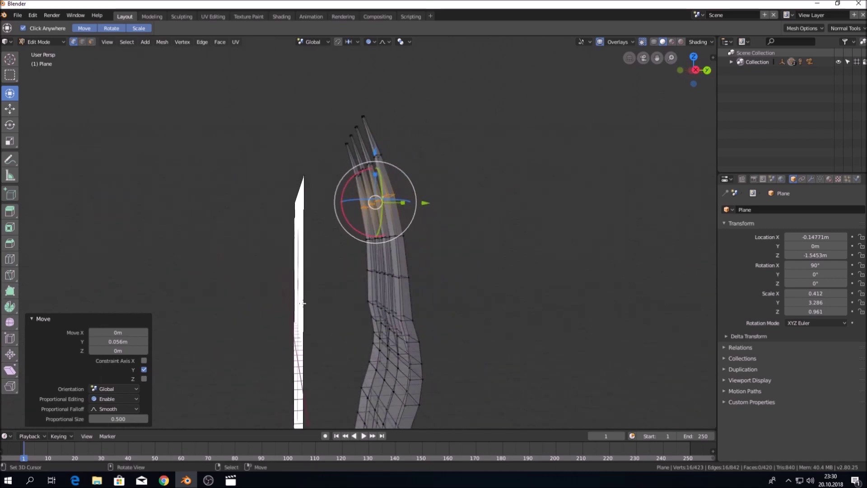
mouse_move(308, 316)
middle_mouse_down()
mouse_move(337, 273)
mouse_move(265, 265)
mouse_move(226, 272)
mouse_move(351, 269)
mouse_move(314, 287)
mouse_move(509, 284)
mouse_move(304, 294)
mouse_move(305, 330)
mouse_move(317, 275)
mouse_move(316, 283)
middle_mouse_up()
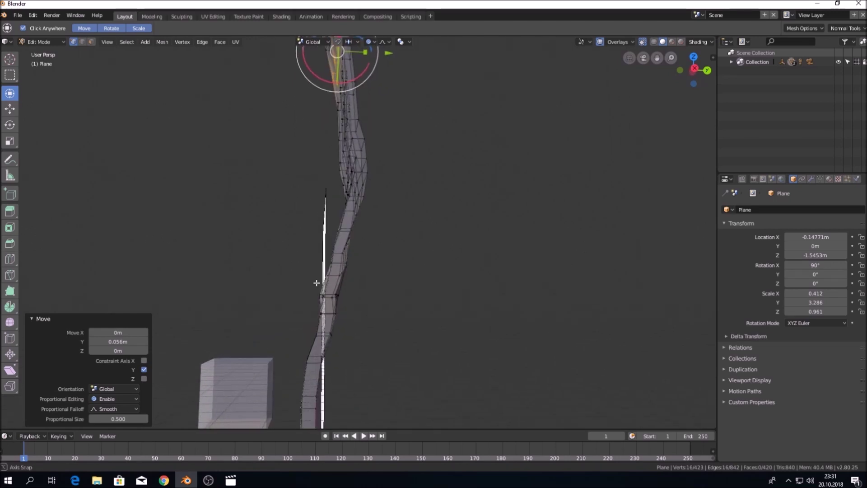
- Shift the neck row -0.00475 m along Y in Right Ortho, then return to Object Mode
left_click(319, 295)
mouse_move(367, 298)
left_mouse_down()
mouse_move(392, 294)
mouse_move(393, 275)
left_mouse_up()
key("KP_3")
left_click(397, 206)
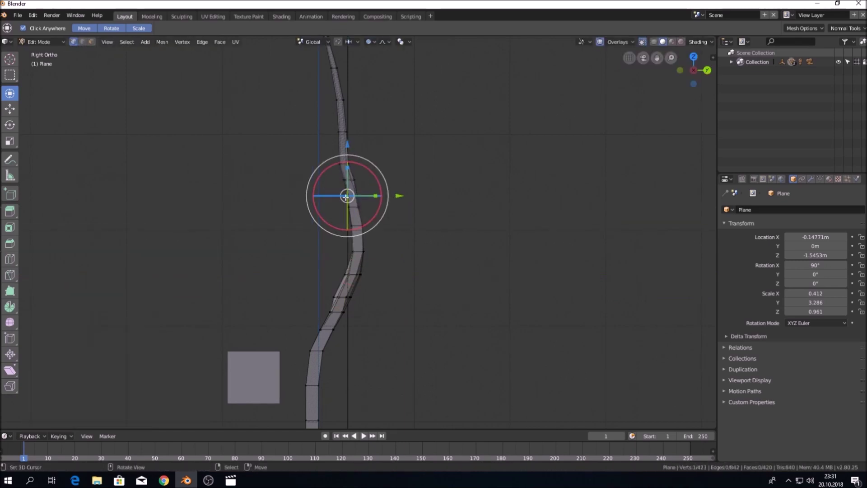
left_click_drag(387, 184, 409, 180)
left_click_drag(400, 219, 407, 222)
left_click(407, 221)
mouse_move(407, 221)
middle_mouse_down()
mouse_move(261, 300)
mouse_move(241, 300)
mouse_move(244, 290)
mouse_move(277, 287)
mouse_move(229, 286)
mouse_move(240, 278)
mouse_move(283, 280)
mouse_move(156, 123)
middle_mouse_up()
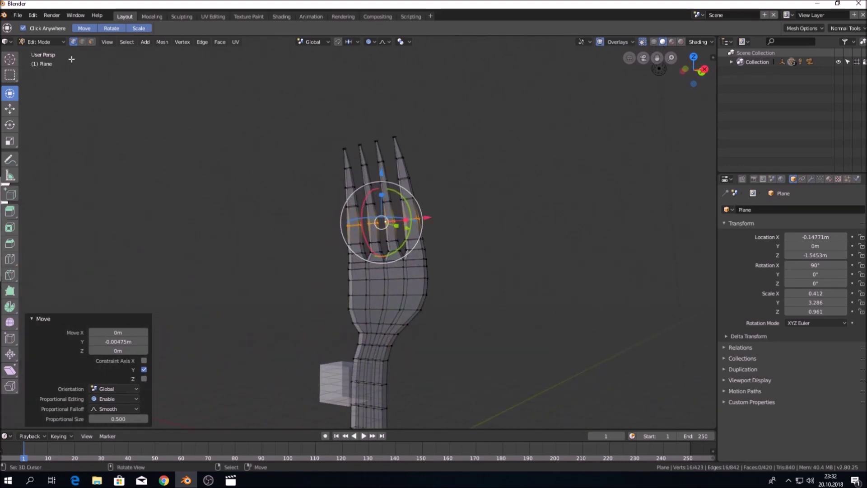
left_click(61, 45)
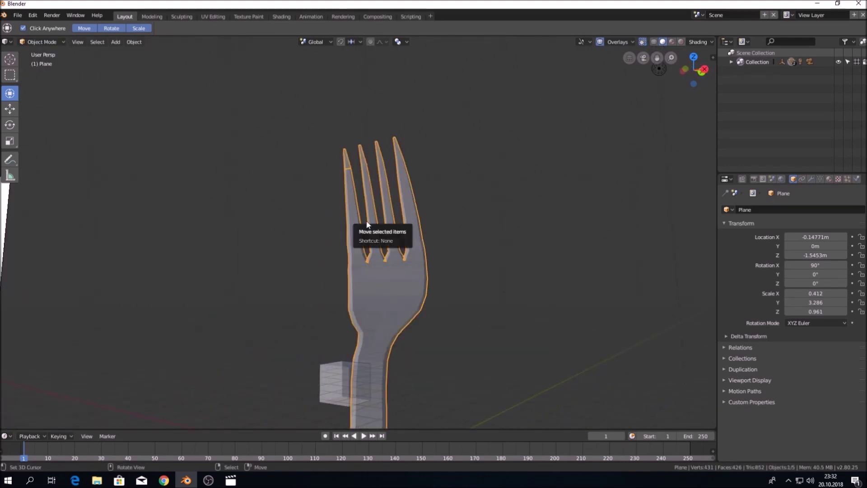
- Turn off X-Ray and orbit around the solid bent fork to inspect its profile
key("z")
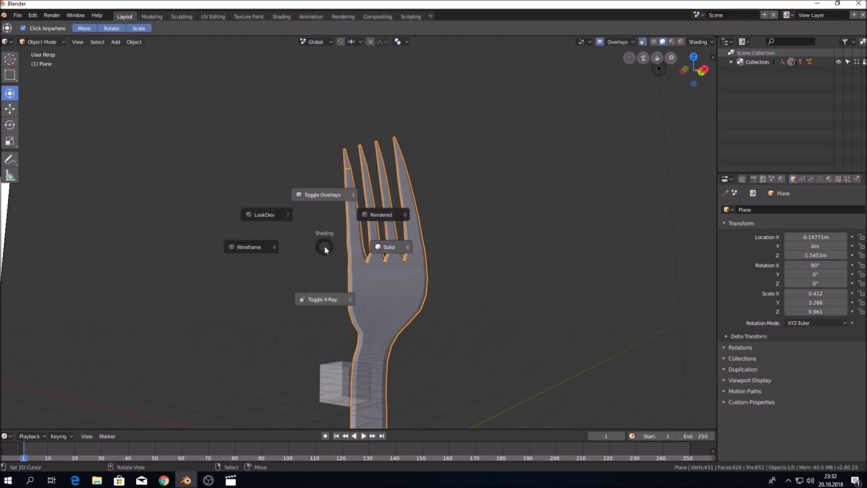
left_click(317, 298)
mouse_move(316, 302)
middle_mouse_down()
mouse_move(277, 207)
mouse_move(315, 226)
mouse_move(419, 248)
mouse_move(390, 281)
mouse_move(353, 280)
mouse_move(271, 271)
mouse_move(221, 231)
middle_mouse_up()
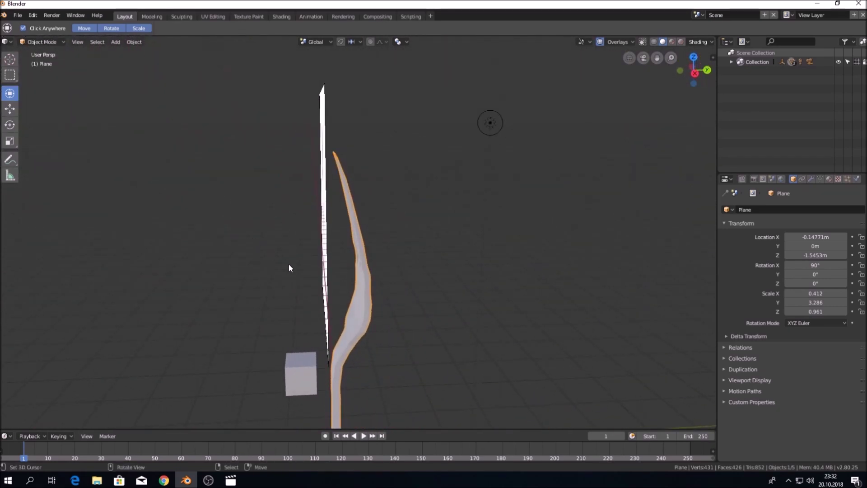
mouse_move(255, 306)
middle_mouse_down()
mouse_move(258, 193)
mouse_move(335, 213)
mouse_move(218, 200)
mouse_move(240, 210)
mouse_move(207, 217)
mouse_move(283, 198)
mouse_move(286, 212)
mouse_move(248, 216)
mouse_move(215, 205)
mouse_move(280, 199)
middle_mouse_up()
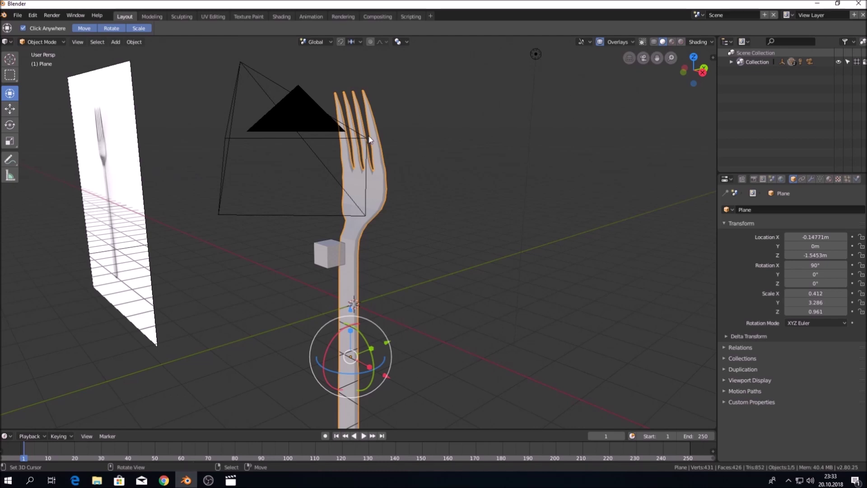
middle_click_drag(421, 142, 373, 137)
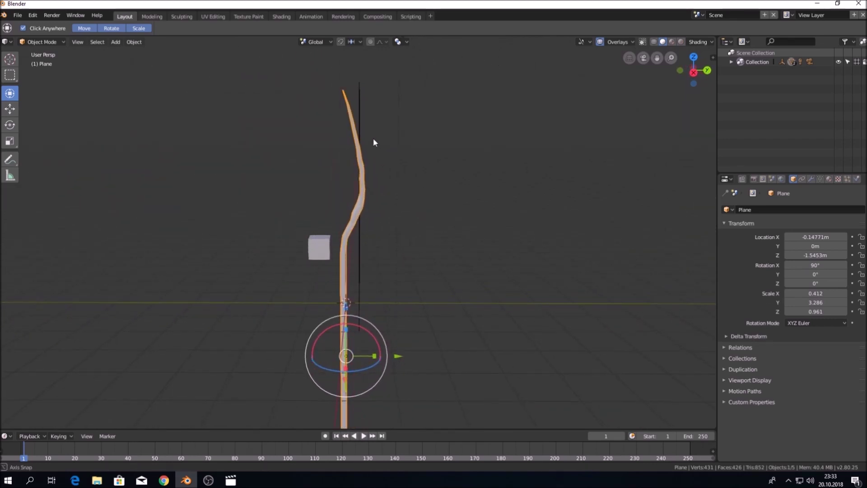
mouse_move(373, 139)
middle_mouse_down()
mouse_move(404, 144)
mouse_move(374, 145)
middle_mouse_up()
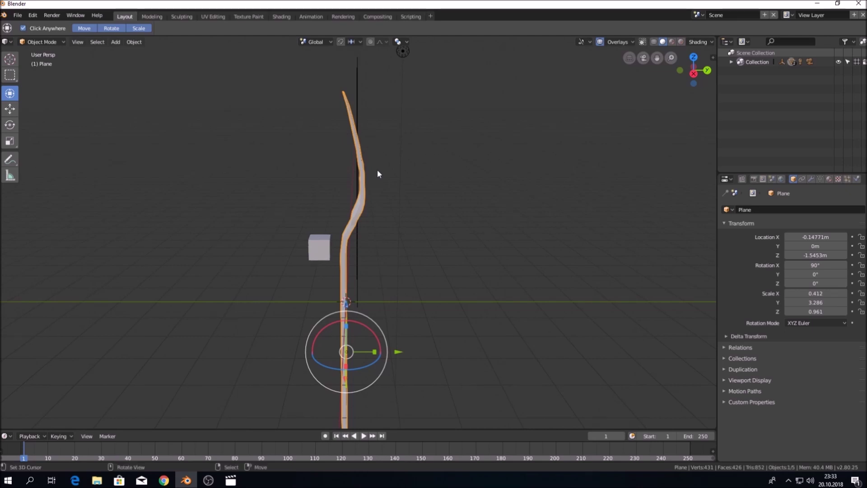
- View the curved fork edge-on in Right Ortho, framed on its upper curve
key("KP_3")
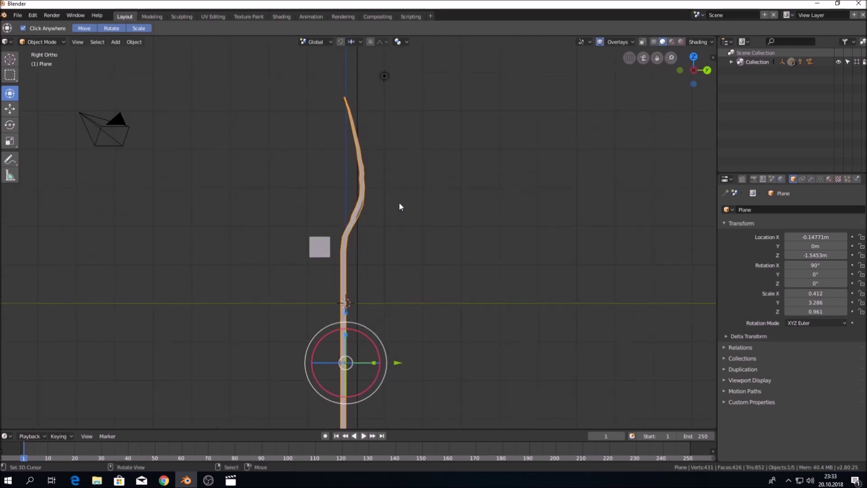
scroll(399, 206, "up", 4)
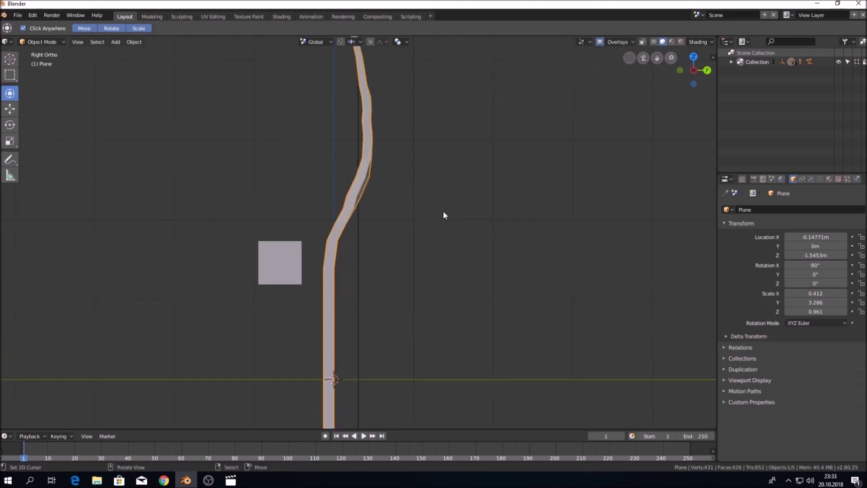
middle_click_drag(443, 180, 447, 284, "shift")
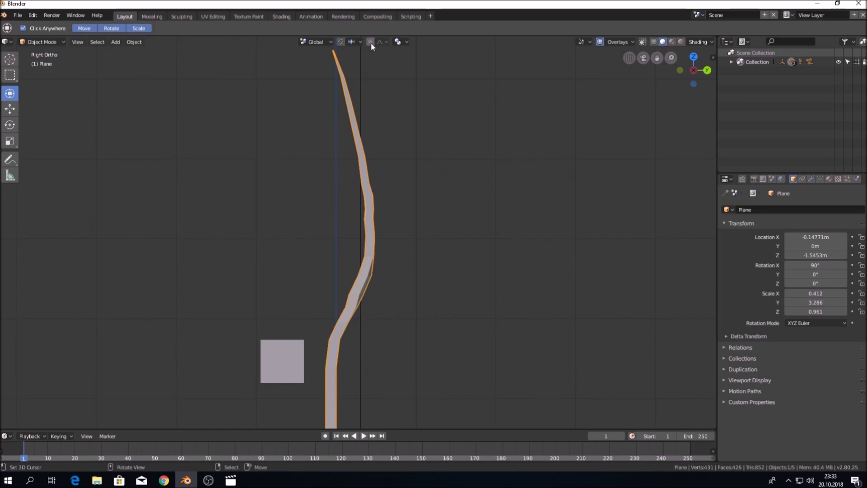
left_click(40, 40)
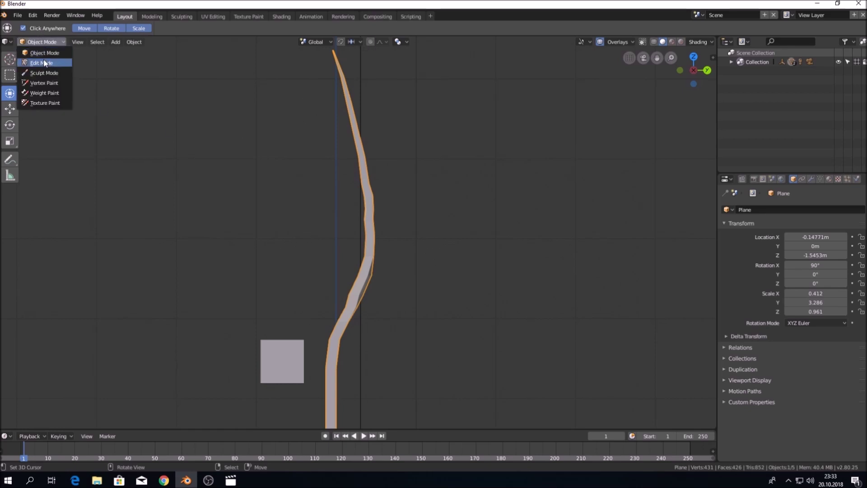
- In Edit Mode with X-ray on, box-select the vertices around the handle's bend
left_click(38, 62)
scroll(410, 271, "up", 3)
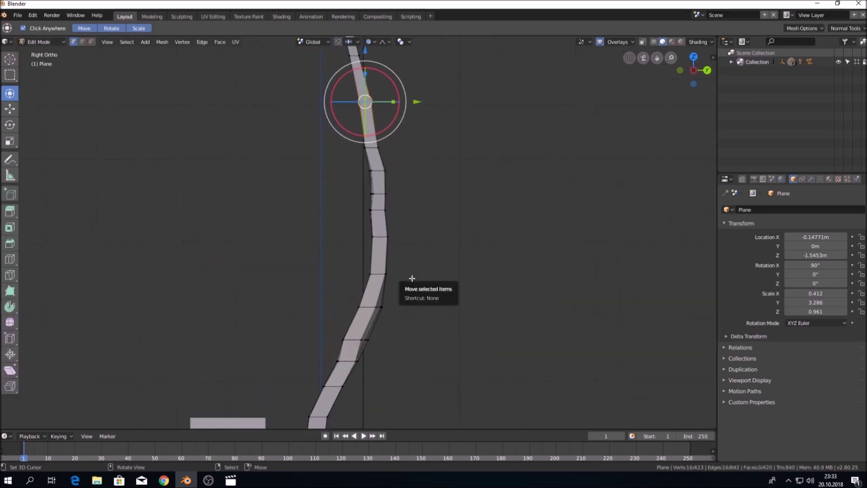
middle_click_drag(419, 304, 419, 231, "shift")
left_click(340, 266)
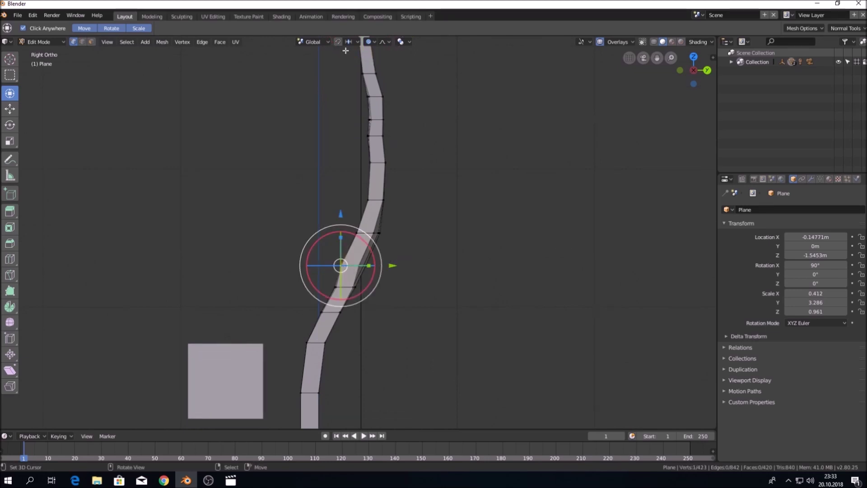
key("z")
key("b")
left_click_drag(336, 247, 379, 278)
- Move the bend vertices twice to smooth out the handle's curve
key("g")
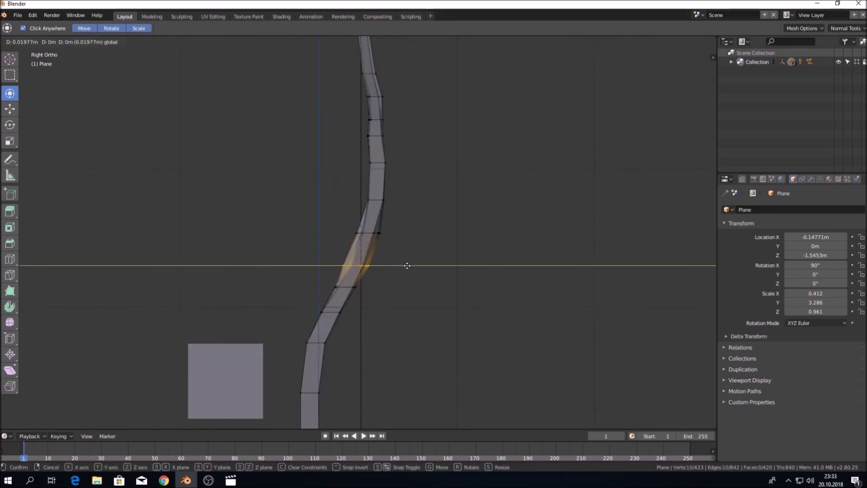
left_click(406, 266)
key("g")
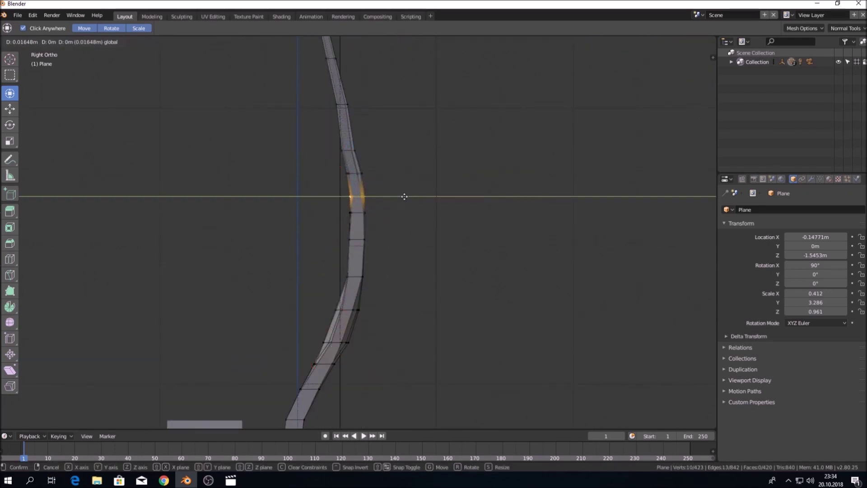
left_click(412, 176)
middle_click_drag(413, 176, 107, 83)
- Return to Object Mode and turn off see-through X-ray display
left_click(64, 42)
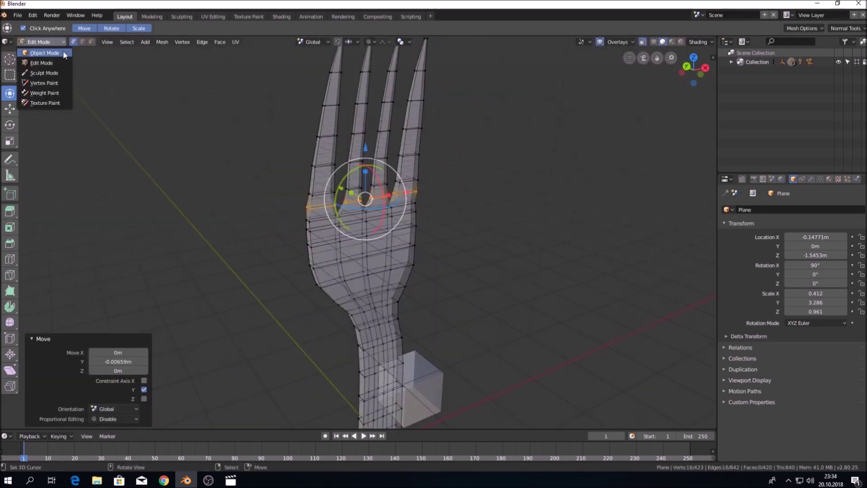
left_click(64, 53)
key("z")
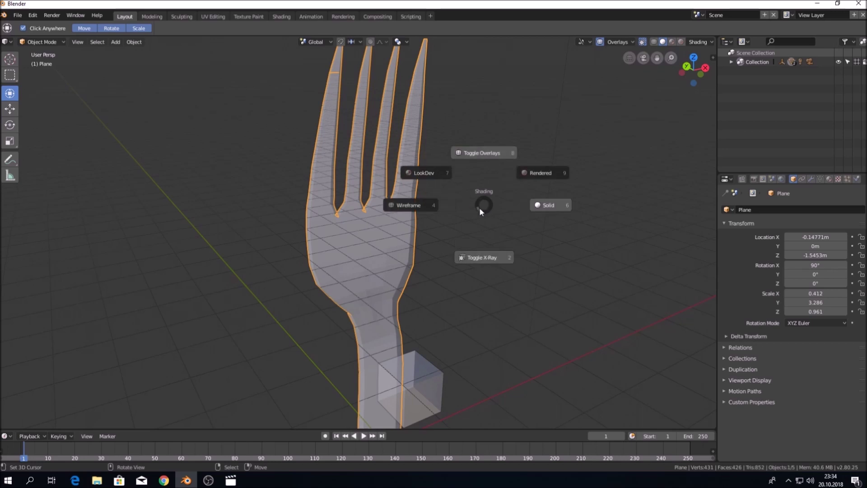
left_click(485, 262)
- Orbit around the fork, then snap to Right Ortho (Numpad 3) to inspect the handle
mouse_move(522, 213)
middle_mouse_down()
mouse_move(392, 186)
mouse_move(538, 191)
mouse_move(526, 196)
middle_mouse_up()
mouse_move(497, 223)
middle_mouse_down()
mouse_move(366, 222)
mouse_move(335, 209)
mouse_move(347, 199)
mouse_move(364, 217)
mouse_move(412, 140)
mouse_move(332, 273)
mouse_move(461, 242)
mouse_move(423, 305)
mouse_move(365, 304)
mouse_move(269, 251)
mouse_move(259, 226)
mouse_move(296, 209)
mouse_move(396, 222)
mouse_move(386, 215)
middle_mouse_up()
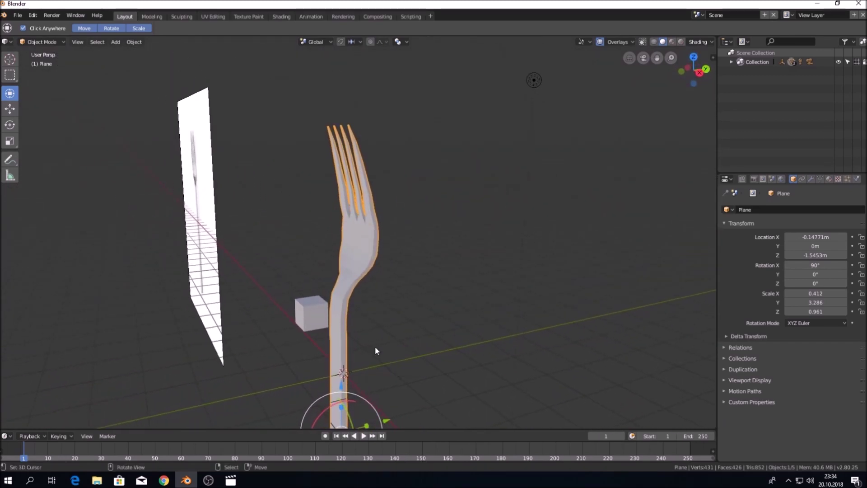
mouse_move(372, 348)
middle_mouse_down()
mouse_move(397, 363)
mouse_move(378, 284)
middle_mouse_up()
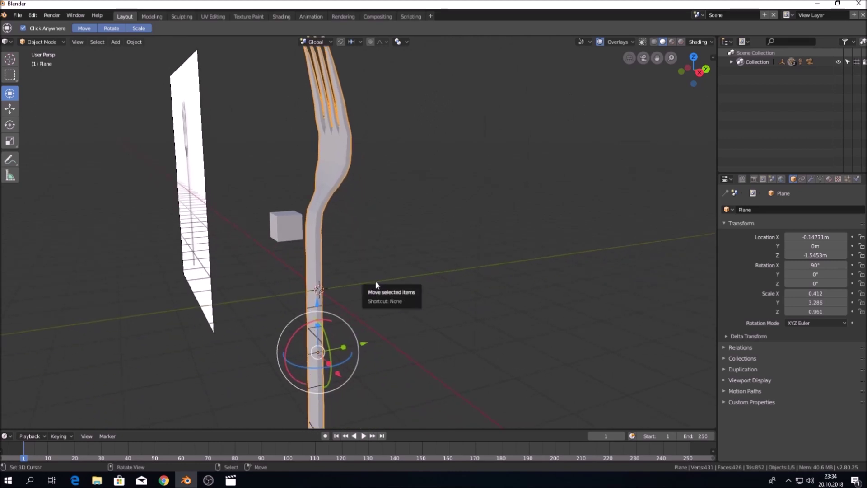
key("KP_3")
middle_click_drag(370, 357, 372, 243, "shift")
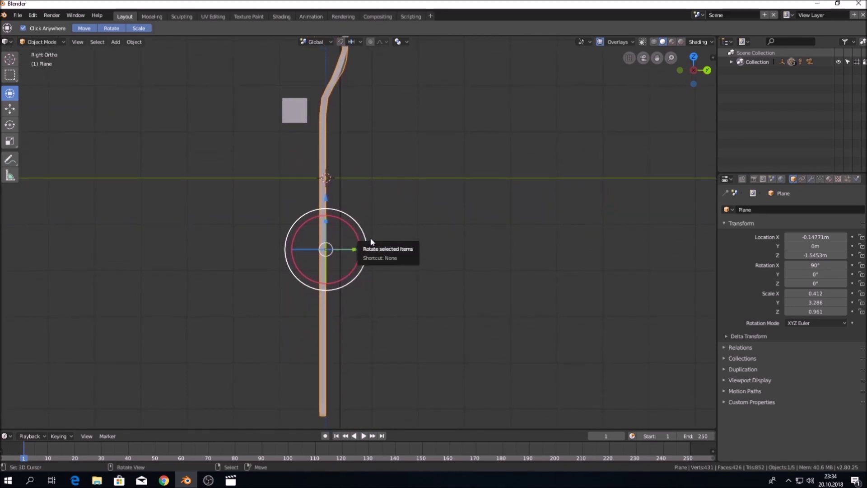
left_click(60, 42)
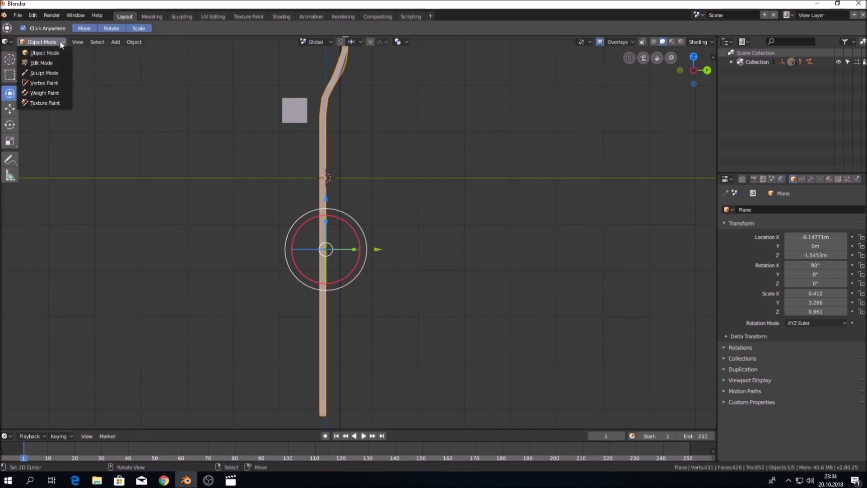
- Re-enter Edit Mode with Proportional Editing enabled and X-ray turned back on
left_click(57, 58)
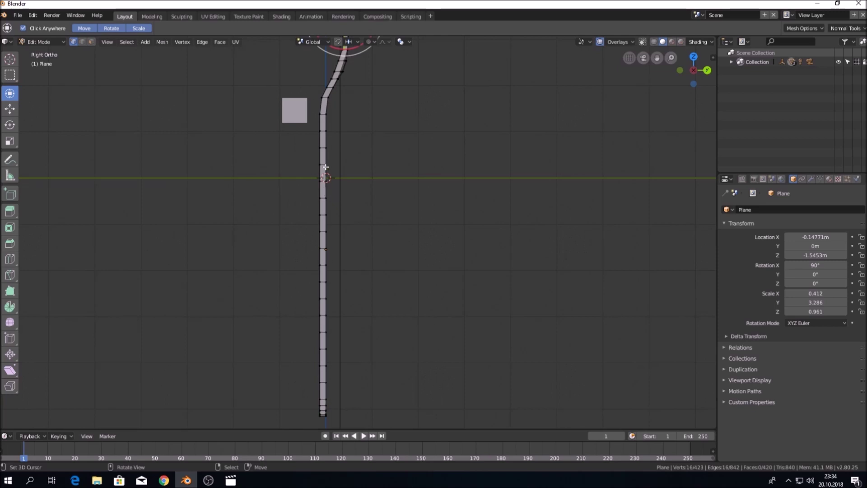
left_click(368, 42)
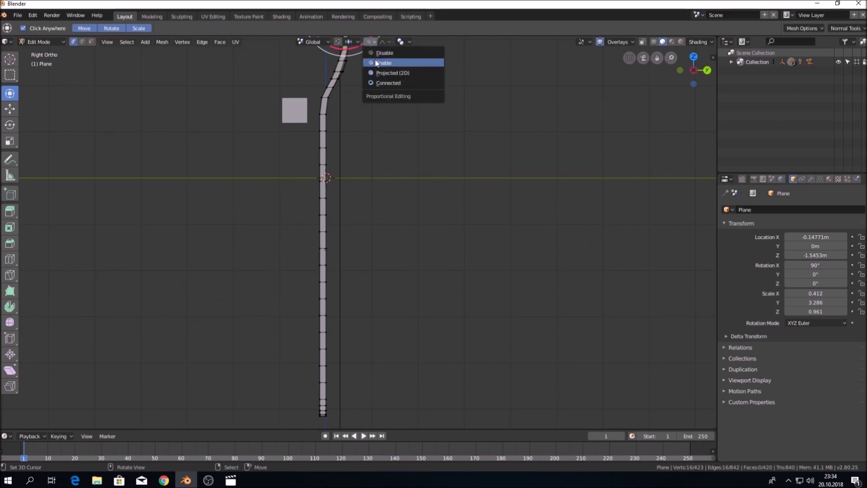
left_click(376, 63)
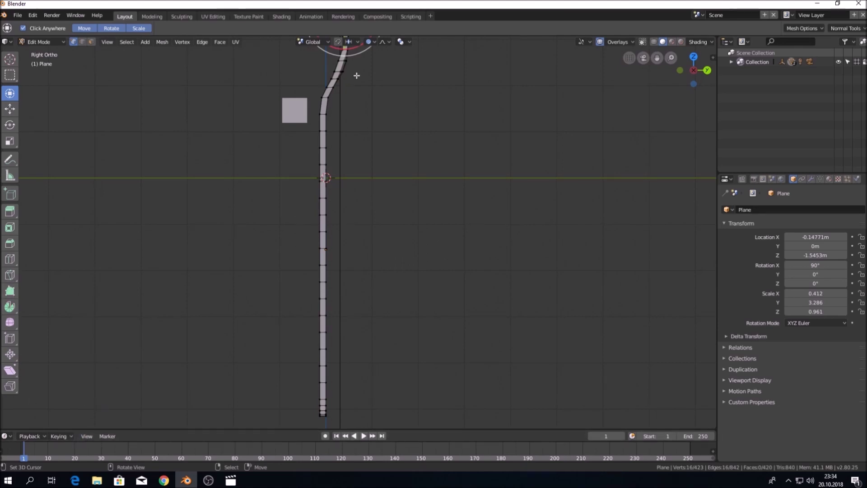
key("a")
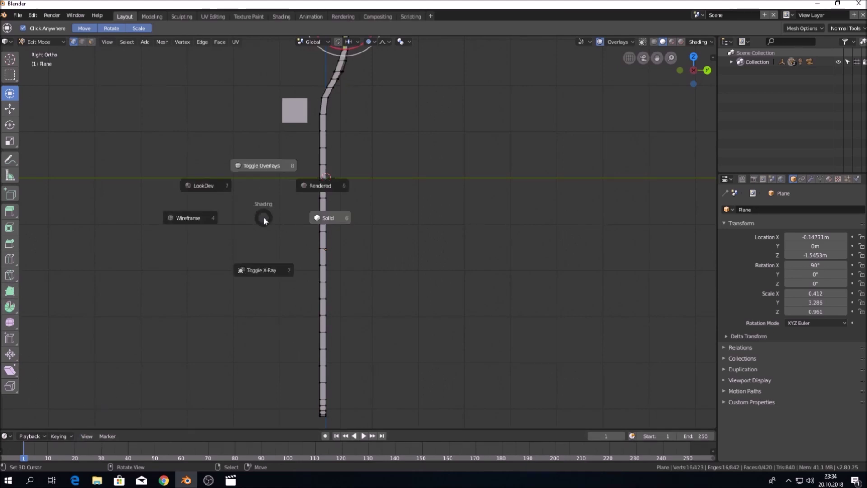
left_click(260, 269)
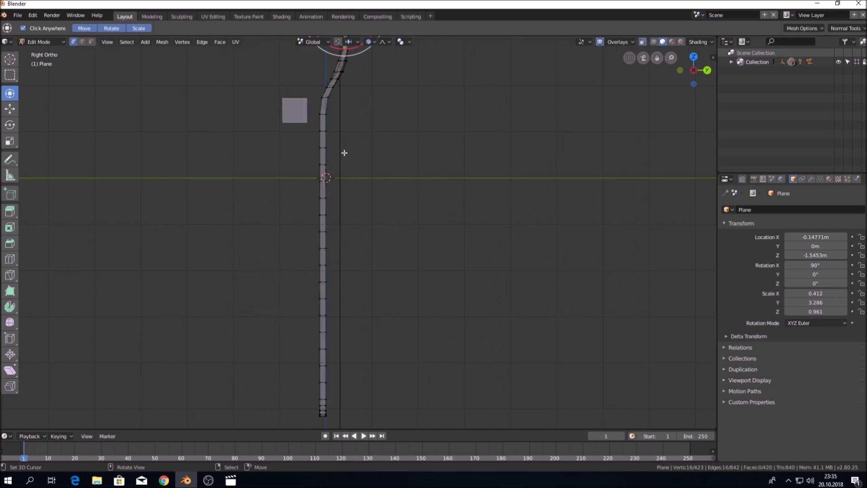
- Box-select a band of vertices across the straight part of the handle
scroll(345, 153, "up", 3)
scroll(306, 229, "down", 2)
scroll(336, 161, "down", 1)
left_click(328, 163)
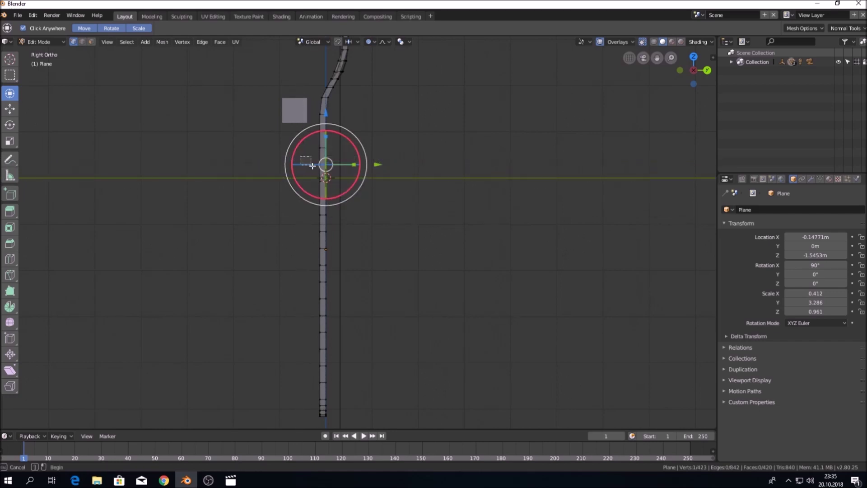
left_click_drag(299, 155, 344, 173)
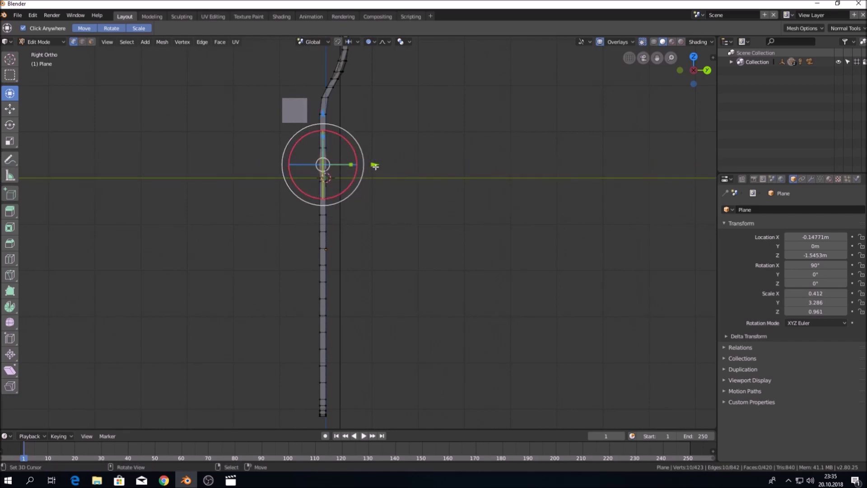
- Cancel a trial rotation, leaving the handle unchanged, and frame the selected handle section
key("r")
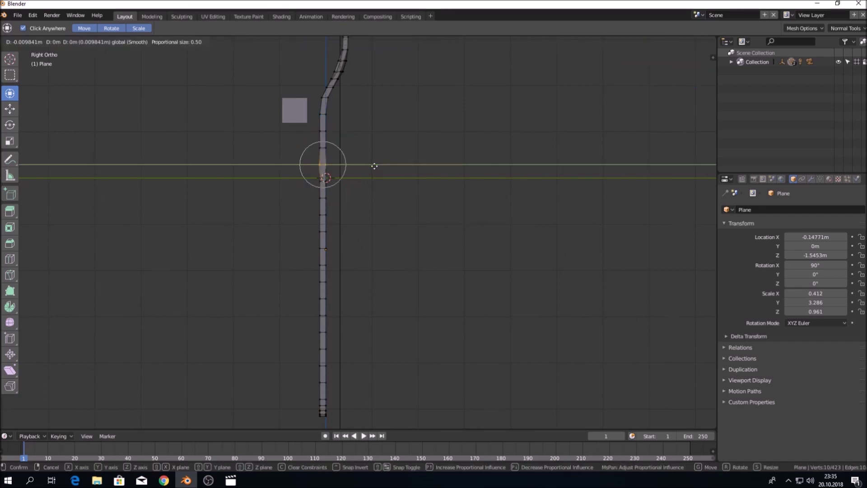
key("Escape")
scroll(371, 176, "up", 5)
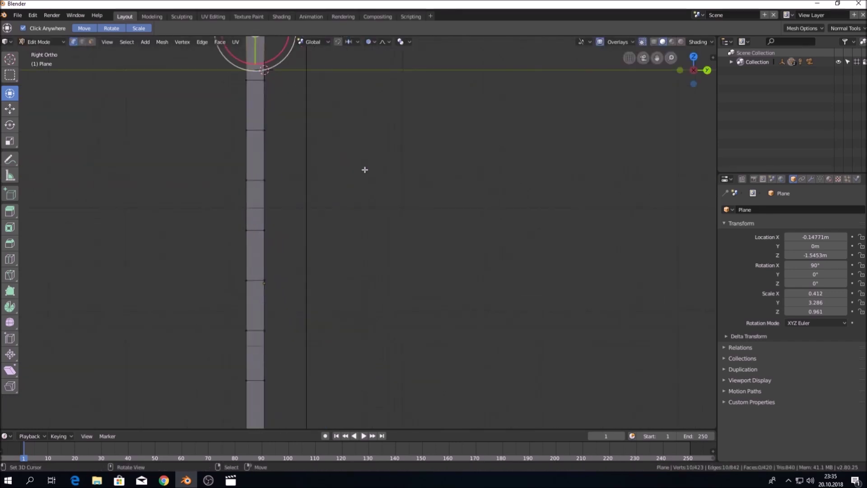
middle_click_drag(338, 137, 396, 278, "shift")
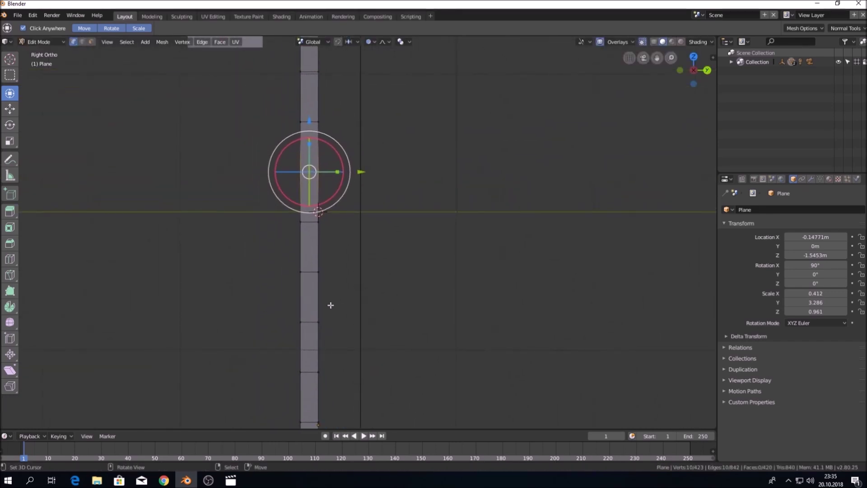
left_click(387, 42)
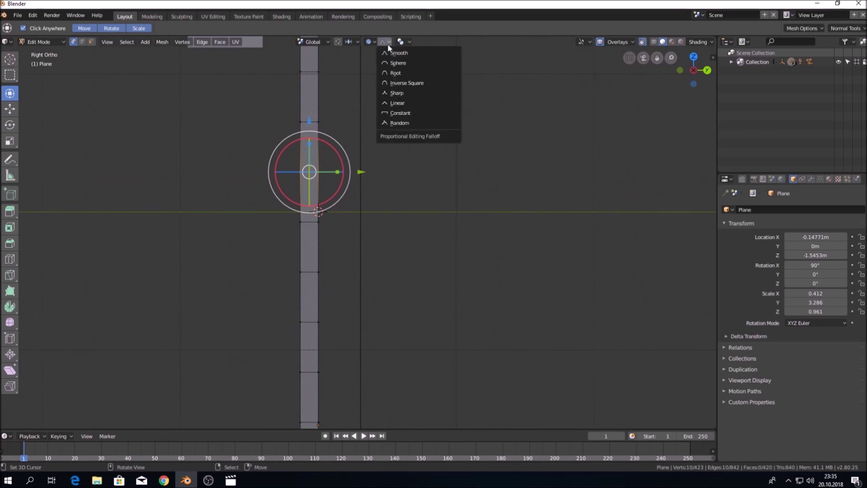
- Set proportional falloff to Sphere and make a small proportional move of the selection
left_click(396, 64)
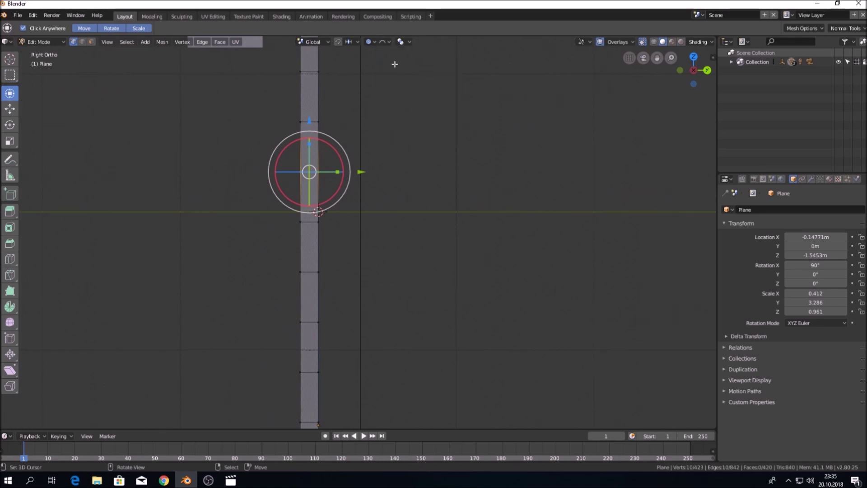
scroll(368, 193, "down", 2)
scroll(379, 187, "down", 2)
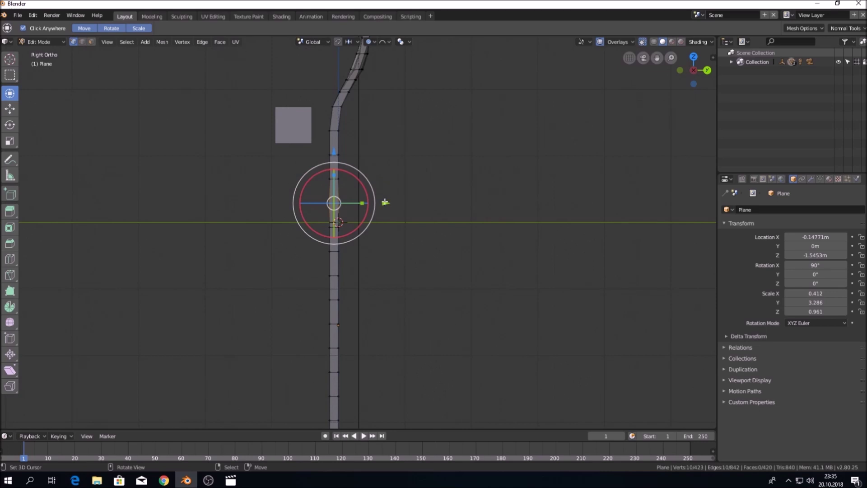
key("g")
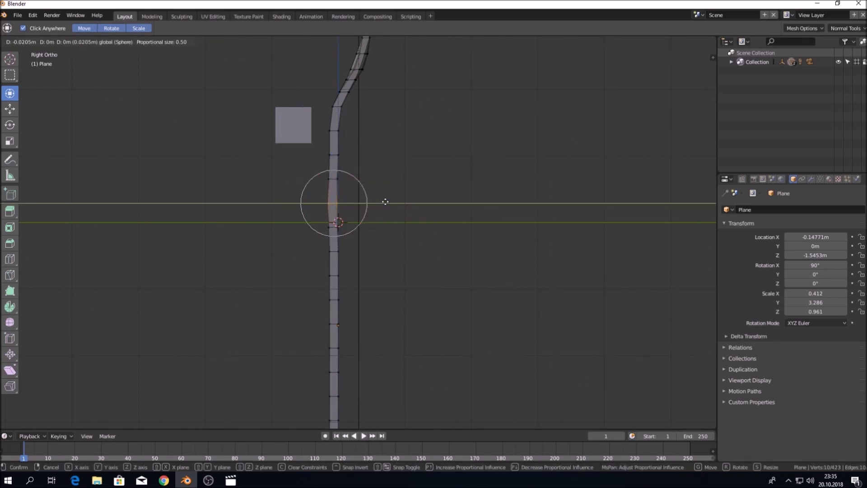
left_click(385, 202)
scroll(358, 312, "down", 2)
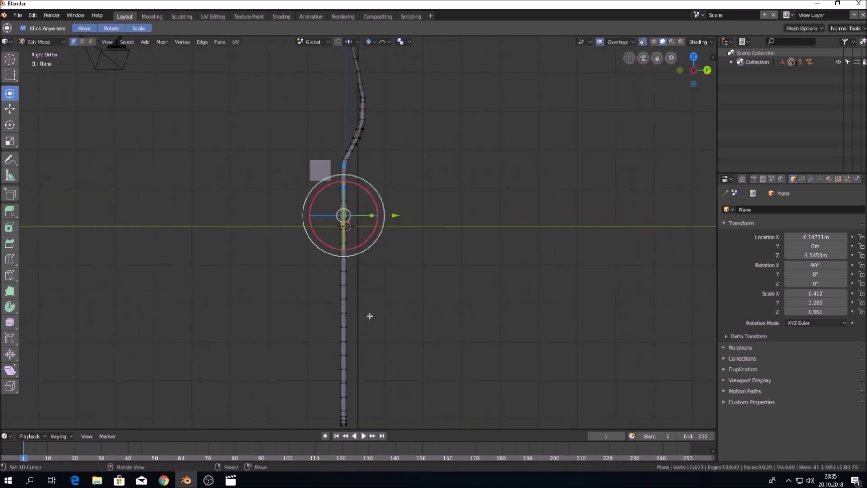
scroll(375, 284, "down", 2, "shift")
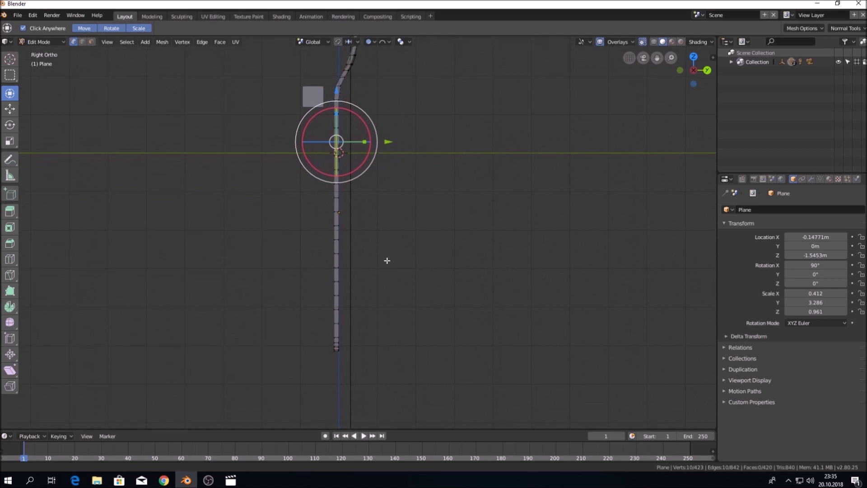
- Box-select the lower handle vertices, try a sideways bend, then cancel it
left_click(342, 226)
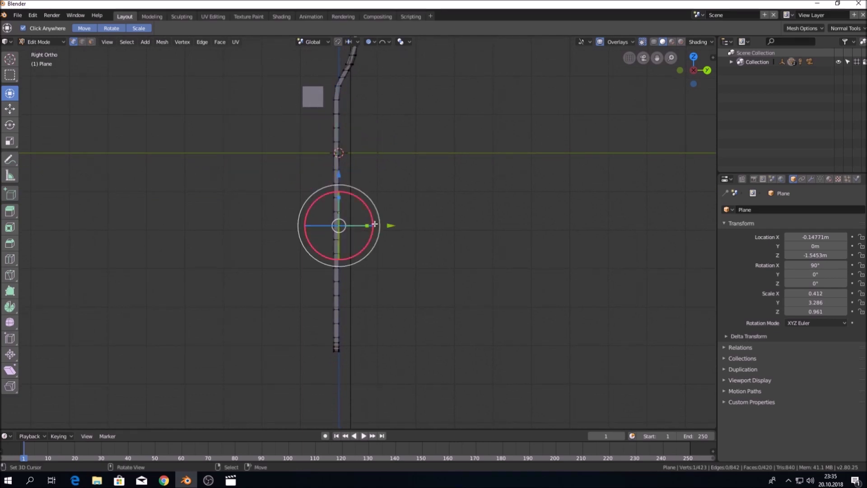
key("b")
left_click_drag(383, 194, 318, 243)
left_click_drag(392, 219, 391, 219)
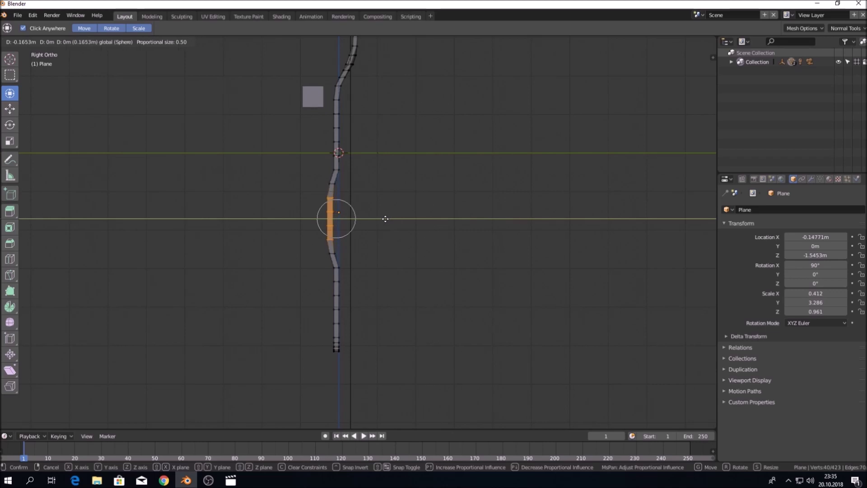
mouse_move(390, 219)
left_mouse_down()
mouse_move(411, 222)
mouse_move(371, 221)
mouse_move(410, 225)
mouse_move(360, 222)
mouse_move(412, 223)
mouse_move(356, 224)
mouse_move(405, 222)
mouse_move(376, 223)
mouse_move(403, 223)
mouse_move(384, 223)
left_mouse_up()
right_click(384, 223)
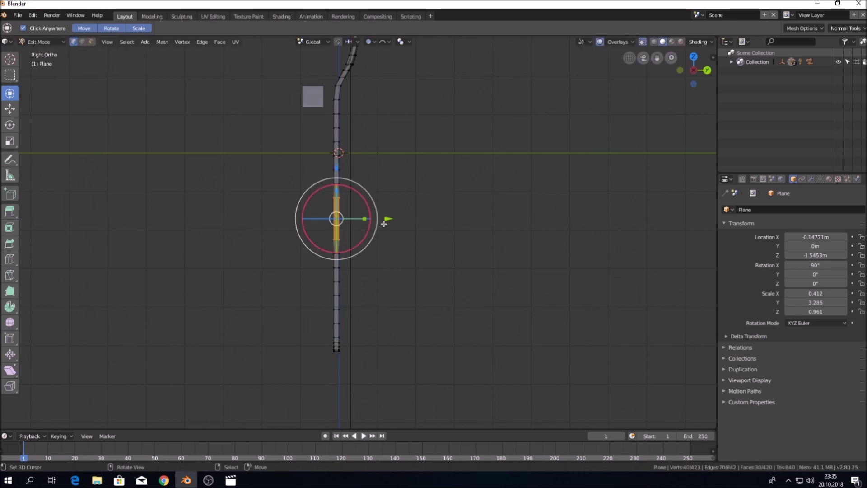
scroll(360, 239, "up", 3)
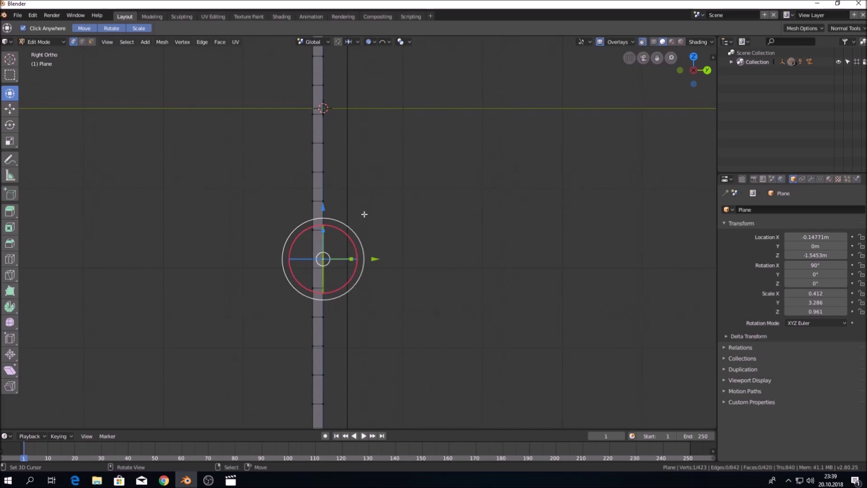
- Bend the handle by shifting a vertex along Y with Sphere falloff at size 2.4
left_click_drag(376, 259, 375, 258)
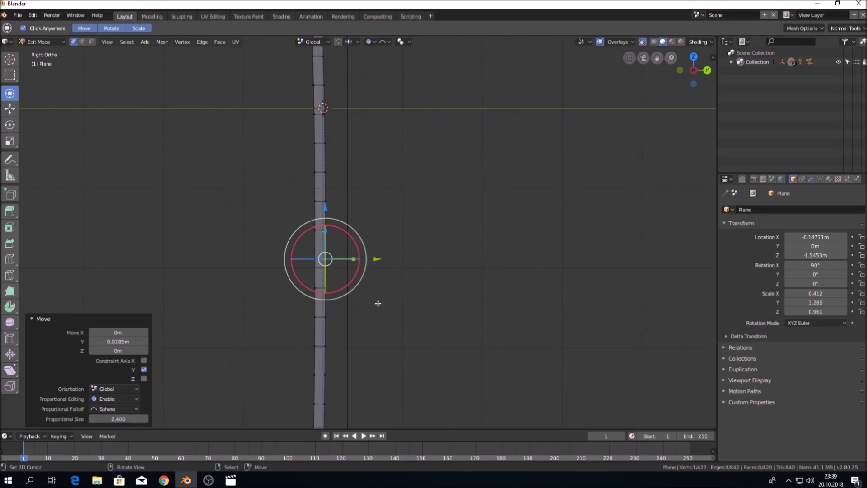
scroll(378, 303, "down", 2)
scroll(379, 301, "down", 2)
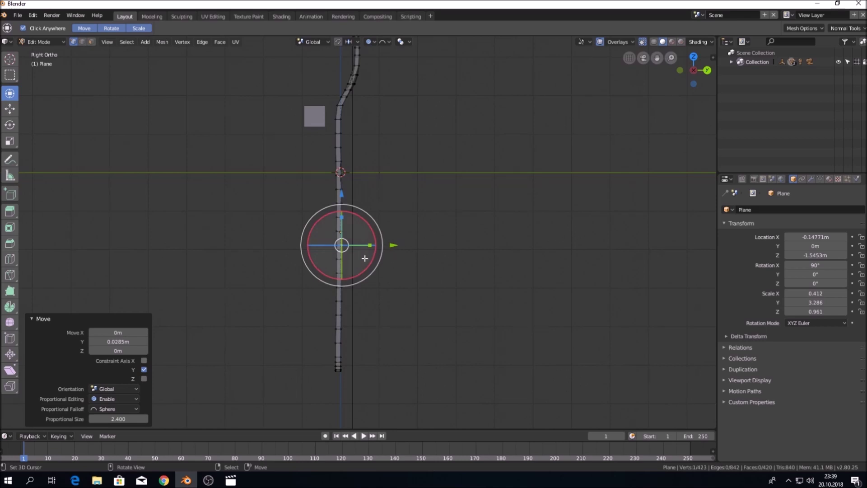
scroll(380, 266, "up", 1)
left_click_drag(390, 248, 387, 249)
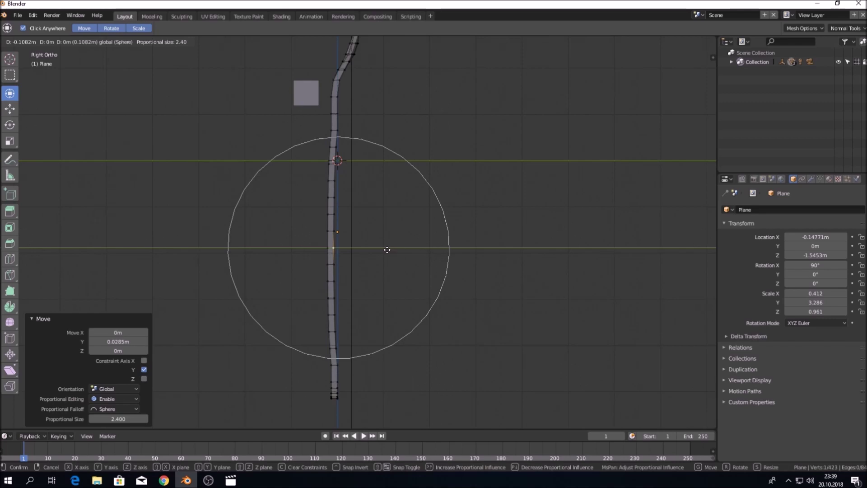
left_click_drag(387, 250, 387, 249)
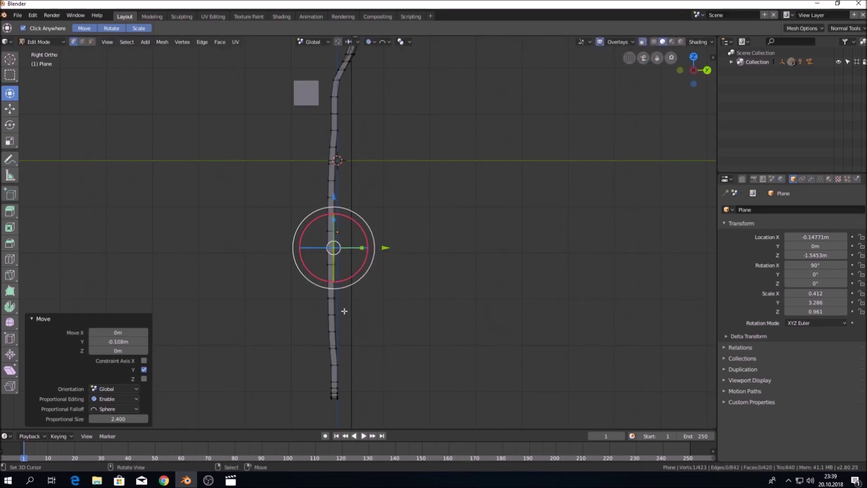
- Push the handle's lower section and its bottom vertex sideways
left_click(336, 298)
left_click_drag(387, 296, 380, 324)
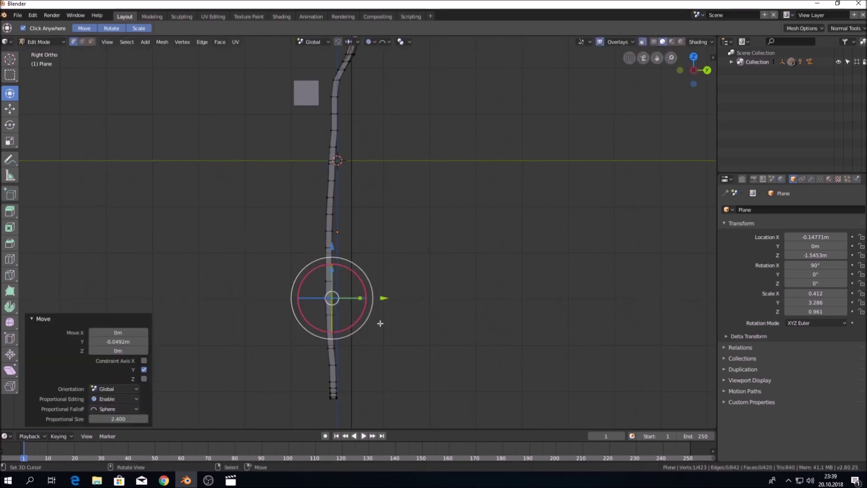
left_click(336, 398)
left_click_drag(387, 398, 387, 398)
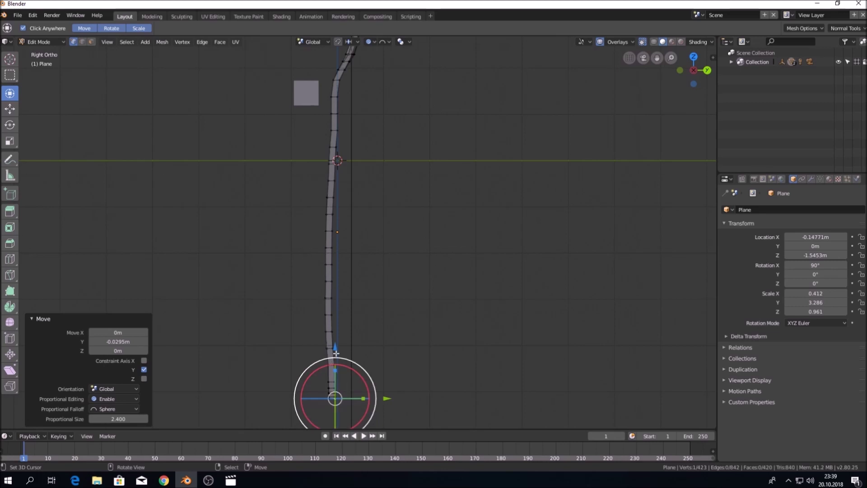
- Bend the handle's bottom end to the right, leaving its end vertex 0.0689 m along Y
left_click(326, 266)
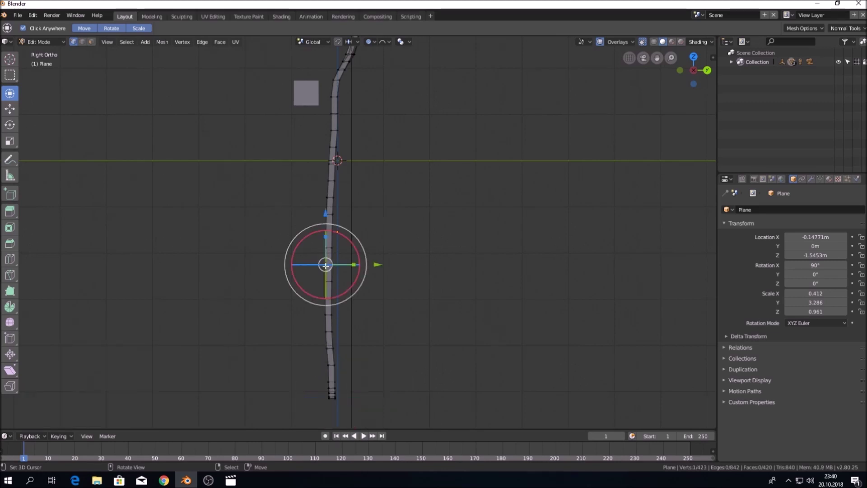
left_click(329, 399)
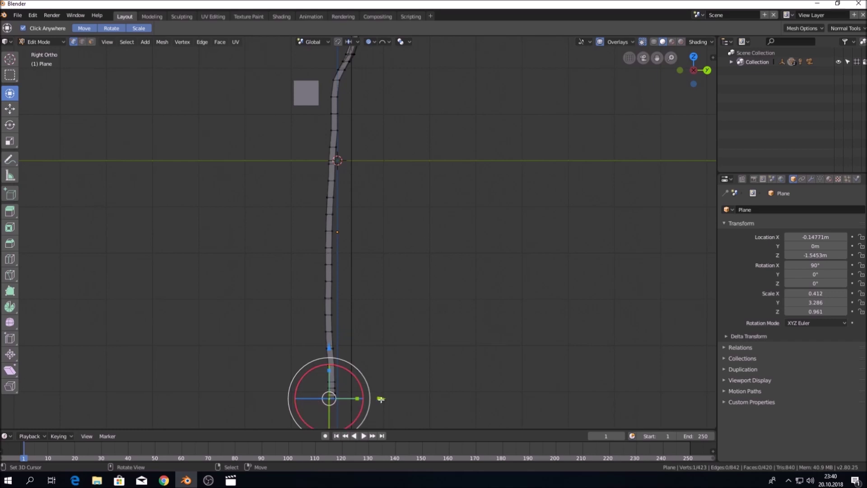
left_click_drag(380, 399, 386, 396)
mouse_move(286, 251)
middle_mouse_down()
mouse_move(471, 275)
mouse_move(278, 273)
mouse_move(458, 273)
mouse_move(435, 208)
mouse_move(397, 246)
middle_mouse_up()
left_click(56, 42)
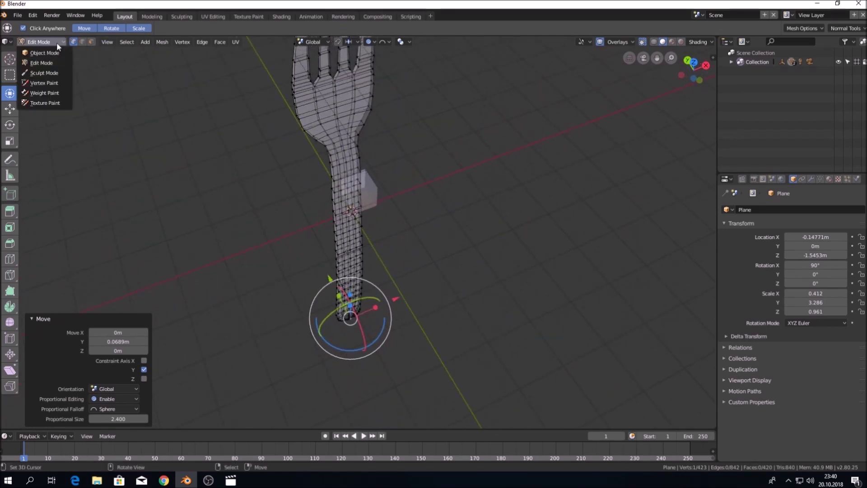
- In Object Mode, delete the small reference cube
left_click(50, 53)
left_click(375, 191)
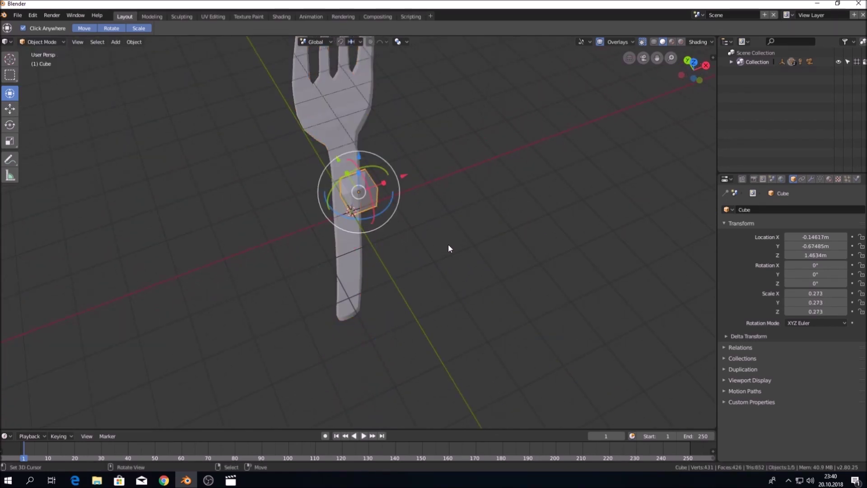
key("x")
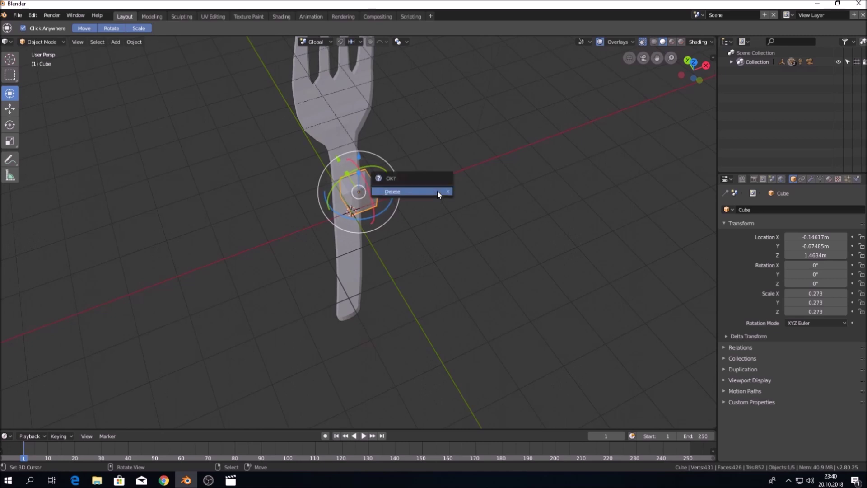
left_click(435, 192)
- Turn off X-ray so the fork displays solid, and select the fork
mouse_move(457, 210)
middle_mouse_down()
mouse_move(437, 211)
mouse_move(417, 196)
middle_mouse_up()
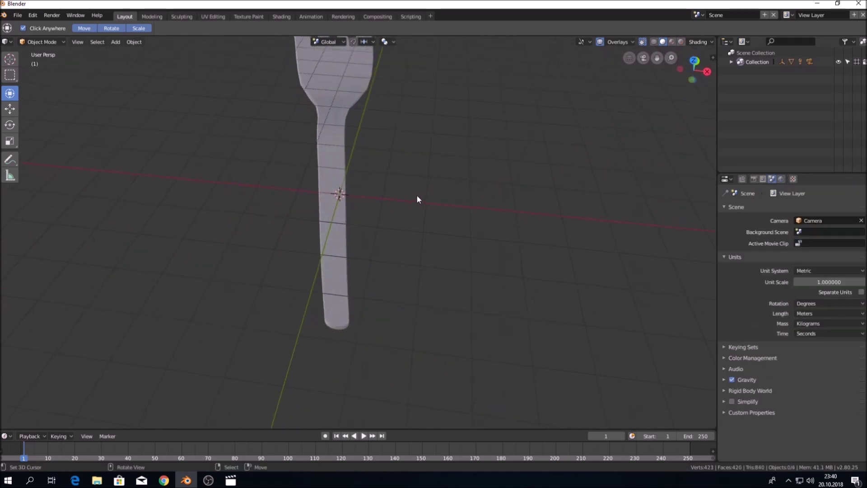
key("z")
left_click(414, 248)
middle_click_drag(375, 163, 409, 142)
left_click(340, 154)
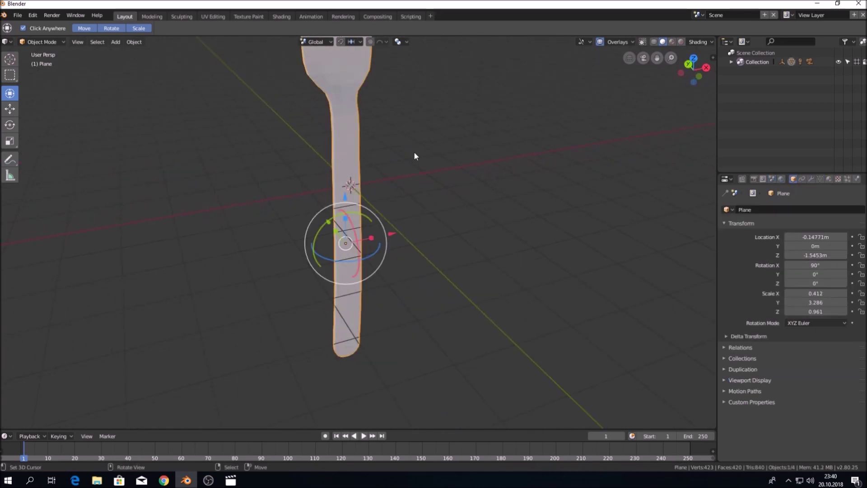
key("KP_Decimal")
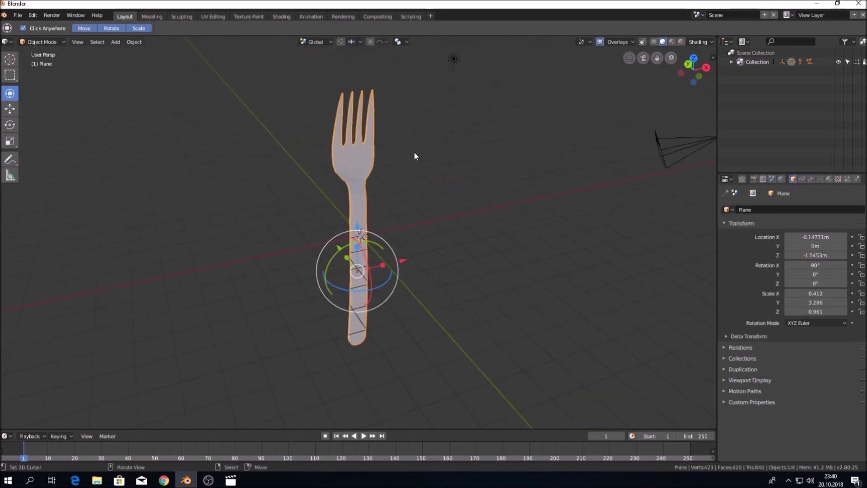
mouse_move(413, 152)
middle_mouse_down()
mouse_move(371, 161)
mouse_move(361, 188)
mouse_move(333, 205)
mouse_move(369, 179)
mouse_move(478, 140)
mouse_move(516, 136)
mouse_move(533, 143)
mouse_move(522, 161)
mouse_move(432, 196)
mouse_move(395, 221)
mouse_move(311, 217)
mouse_move(240, 183)
mouse_move(238, 154)
mouse_move(284, 146)
mouse_move(467, 153)
mouse_move(478, 162)
mouse_move(474, 209)
mouse_move(459, 222)
mouse_move(436, 213)
mouse_move(417, 185)
mouse_move(431, 168)
mouse_move(456, 163)
middle_mouse_up()
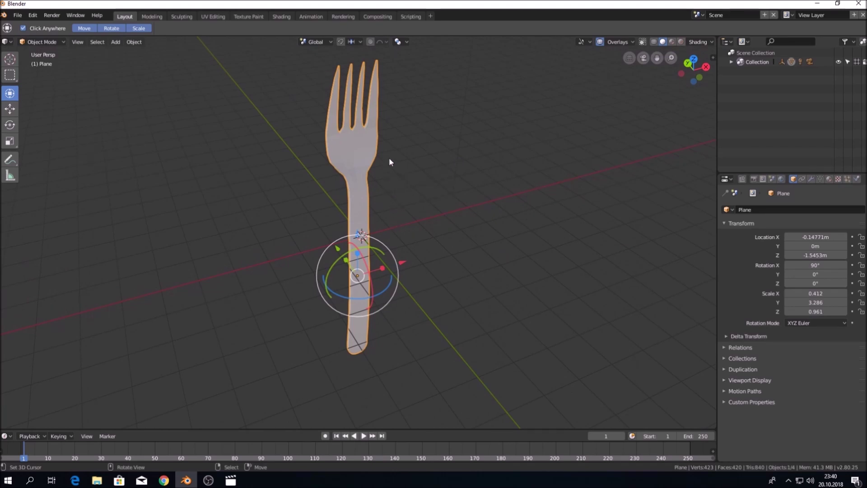
mouse_move(354, 197)
middle_mouse_down()
mouse_move(401, 191)
mouse_move(434, 166)
mouse_move(377, 205)
mouse_move(294, 226)
middle_mouse_up()
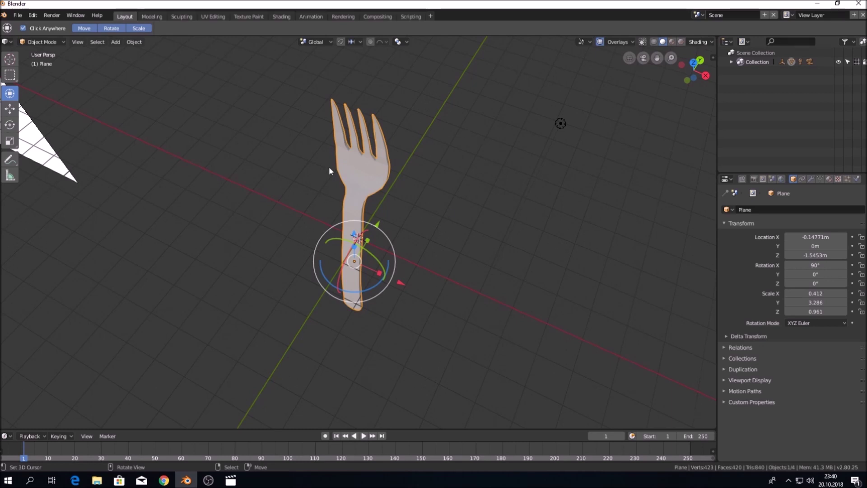
mouse_move(469, 146)
middle_mouse_down()
mouse_move(346, 173)
mouse_move(279, 161)
middle_mouse_up()
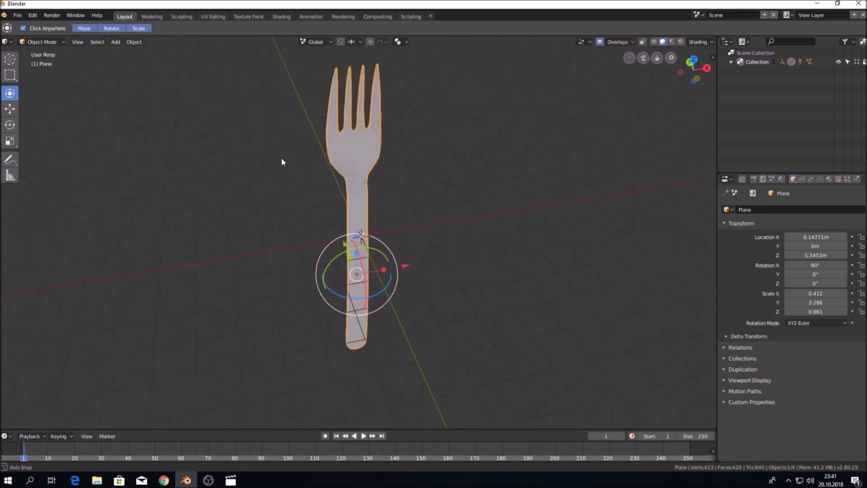
middle_click_drag(278, 160, 324, 152)
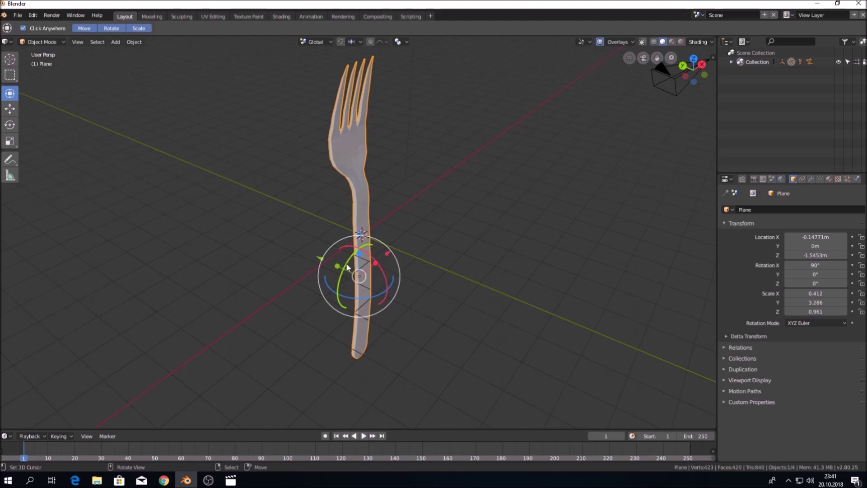
mouse_move(459, 187)
middle_mouse_down()
mouse_move(402, 213)
mouse_move(405, 224)
middle_mouse_up()
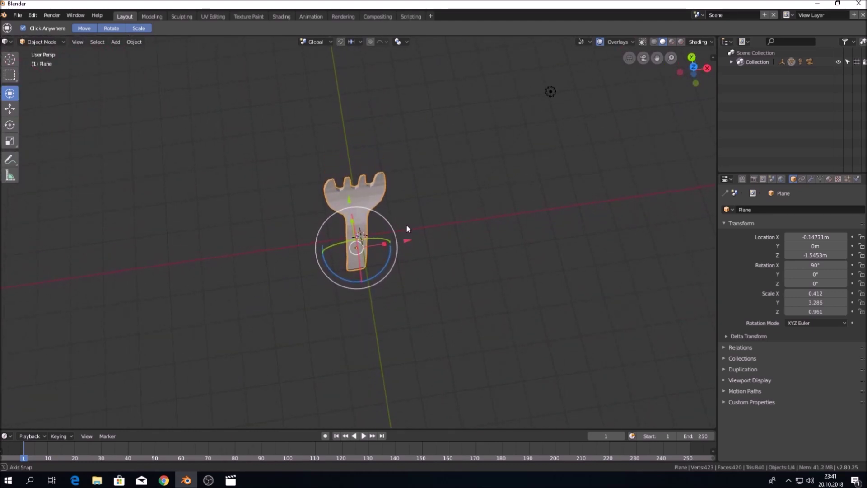
mouse_move(418, 210)
middle_mouse_down()
mouse_move(402, 218)
mouse_move(423, 169)
middle_mouse_up()
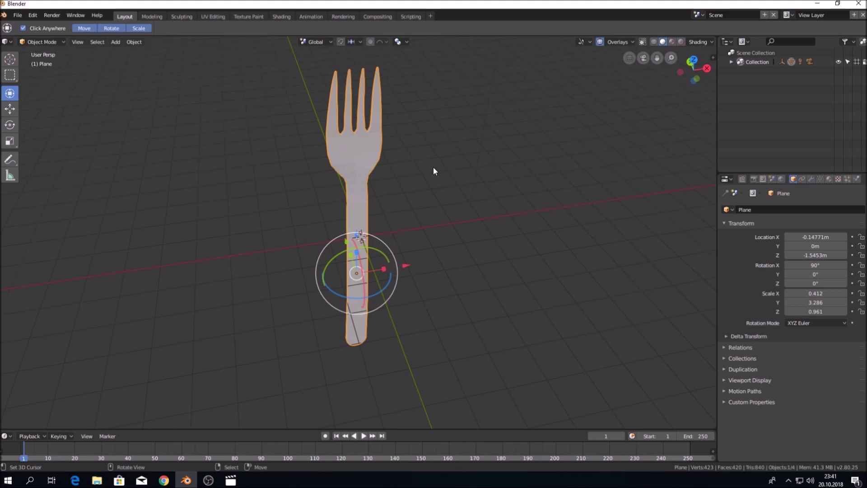
mouse_move(415, 179)
middle_mouse_down()
mouse_move(495, 153)
mouse_move(383, 197)
mouse_move(396, 242)
mouse_move(389, 249)
mouse_move(361, 149)
mouse_move(383, 124)
mouse_move(415, 134)
mouse_move(406, 160)
mouse_move(507, 147)
mouse_move(413, 160)
middle_mouse_up()
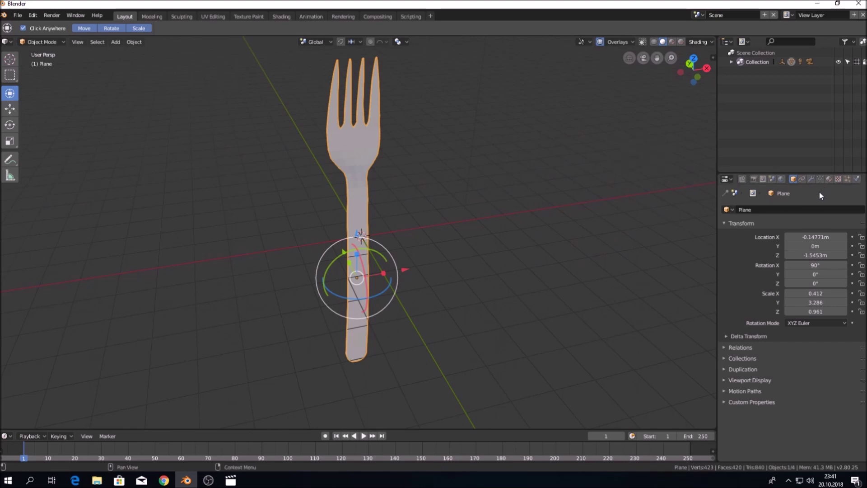
mouse_move(518, 197)
middle_mouse_down()
mouse_move(507, 191)
mouse_move(461, 207)
mouse_move(522, 188)
mouse_move(419, 202)
mouse_move(411, 186)
mouse_move(448, 195)
mouse_move(454, 206)
middle_mouse_up()
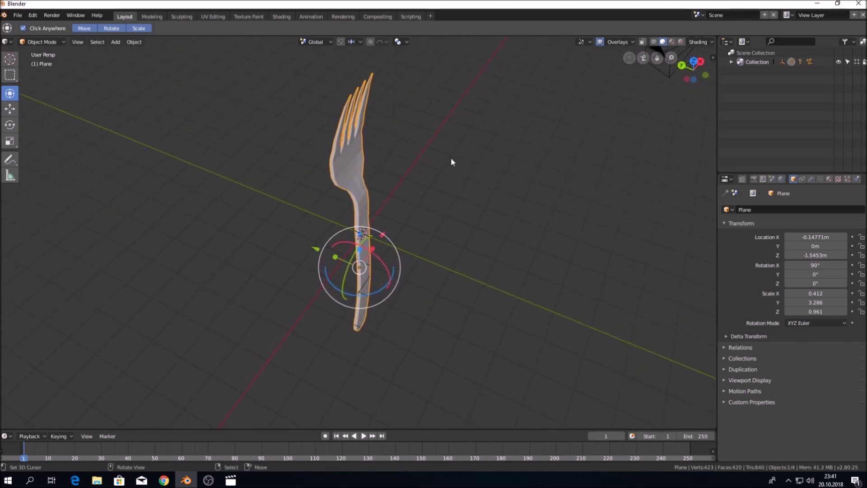
middle_click_drag(439, 161, 408, 204)
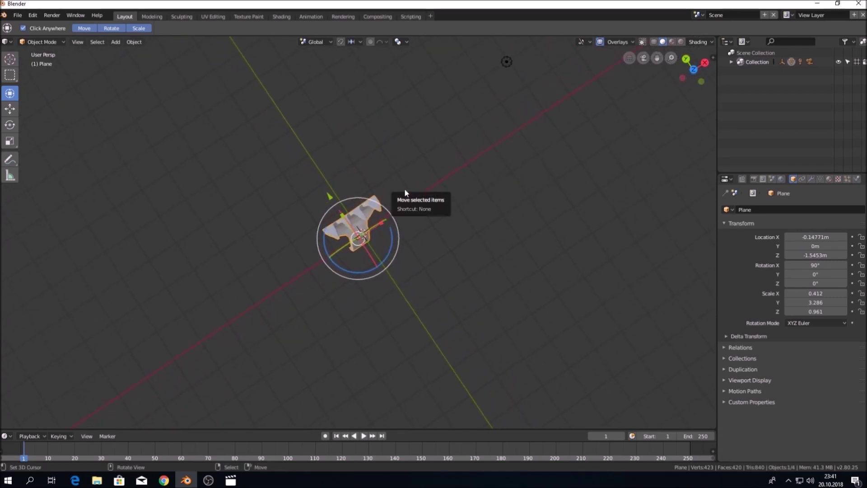
mouse_move(451, 160)
middle_mouse_down()
mouse_move(433, 191)
mouse_move(370, 134)
mouse_move(440, 85)
middle_mouse_up()
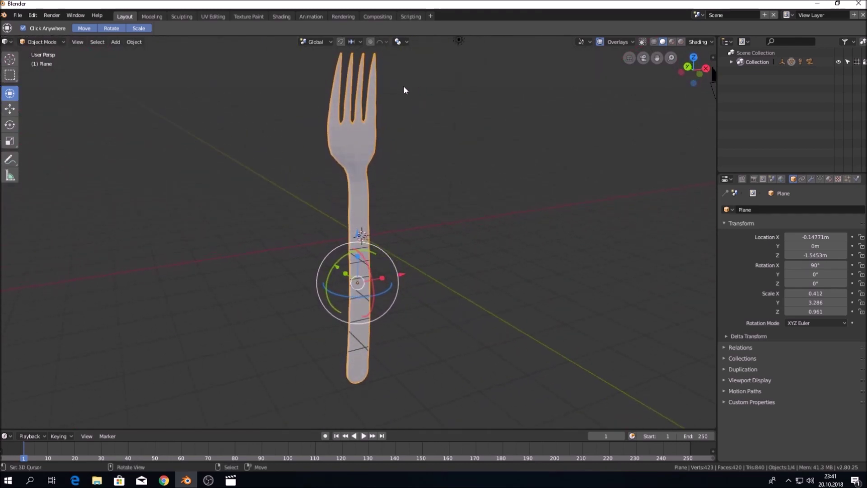